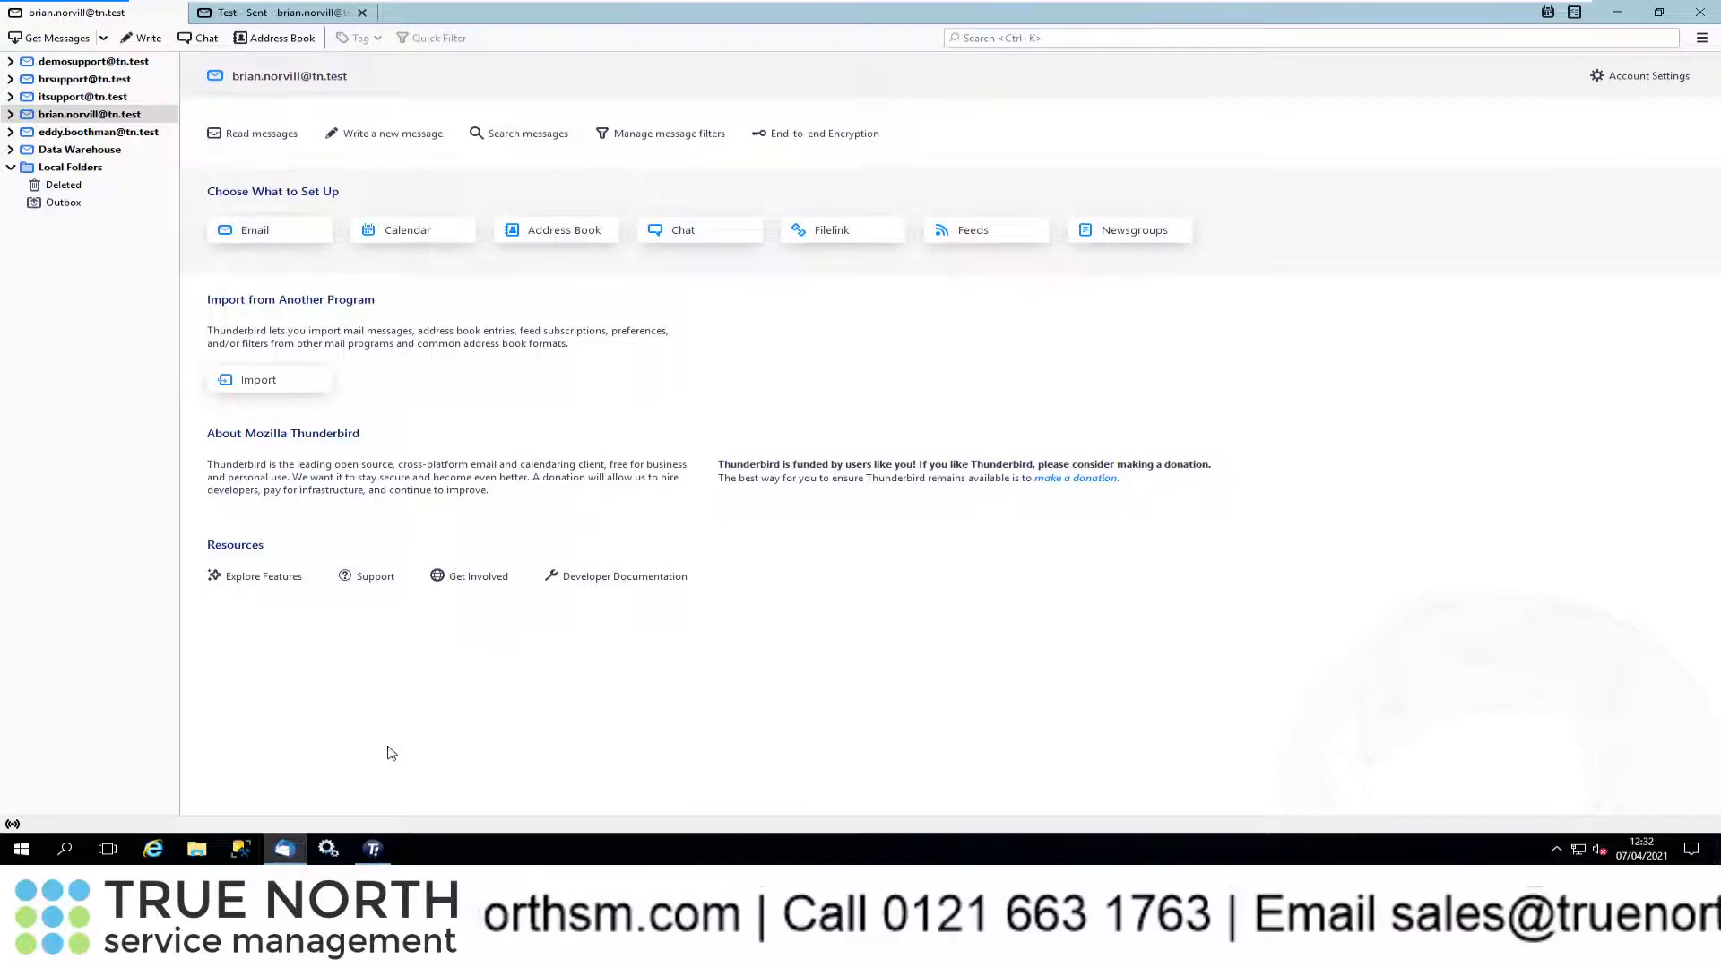
Switch to the BMC Track-It! Technician Client and open the Administration Console
left_click(377, 848)
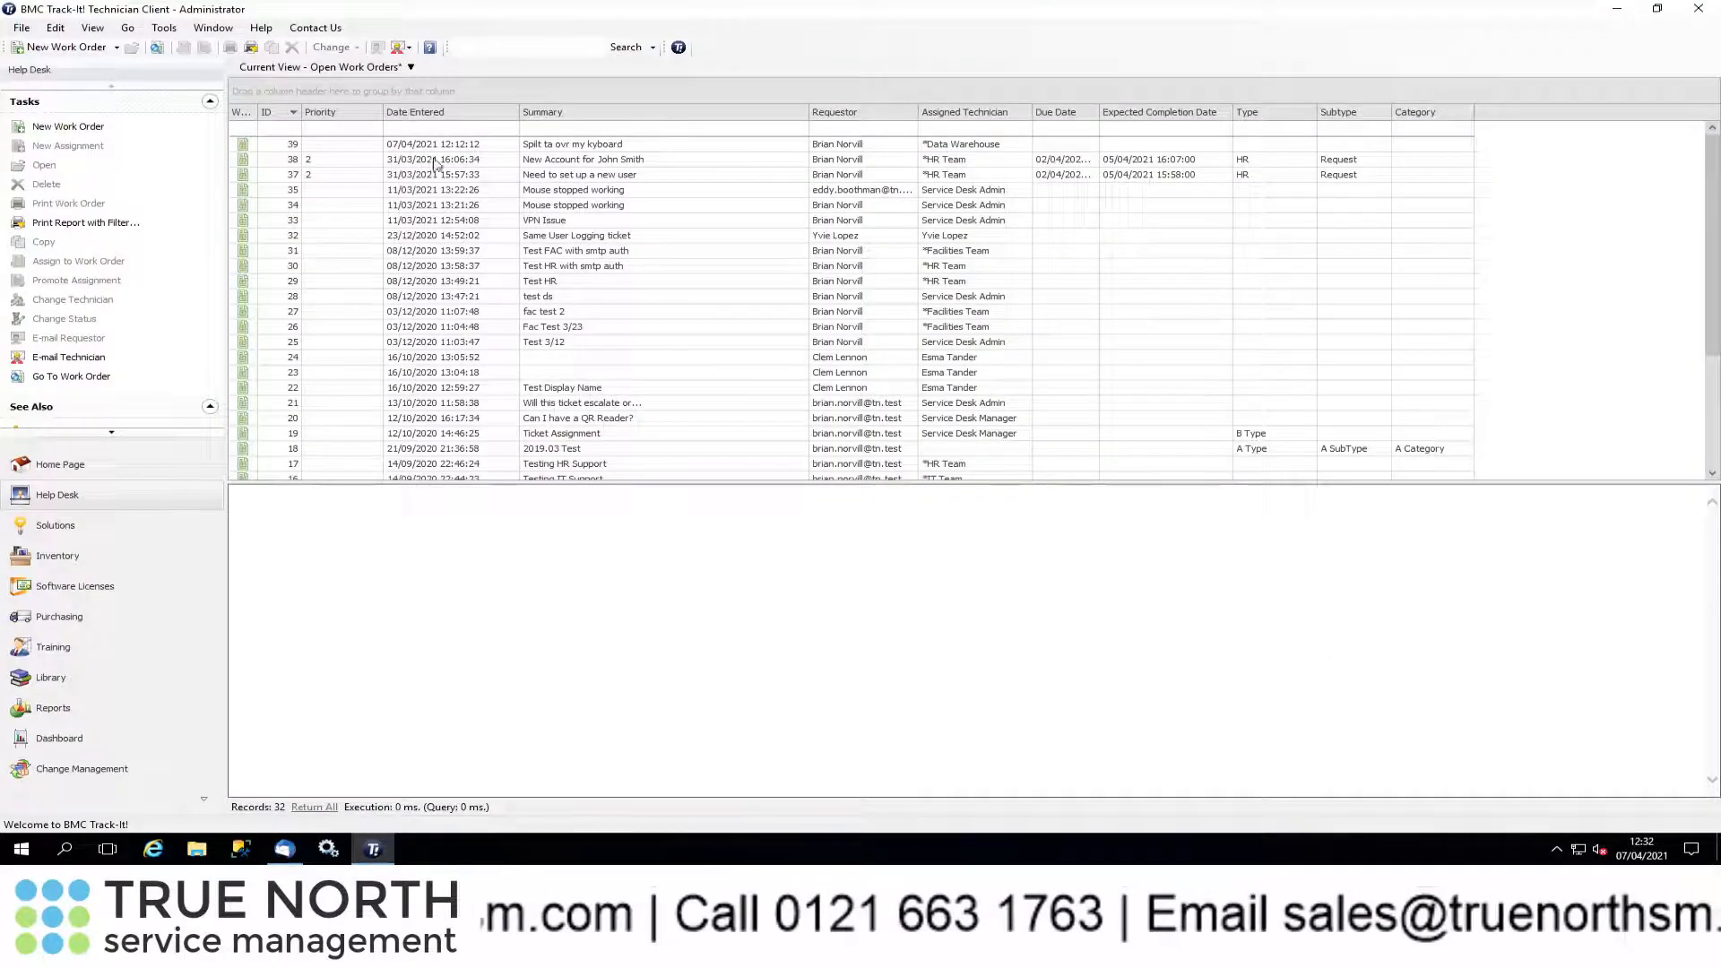
left_click(164, 28)
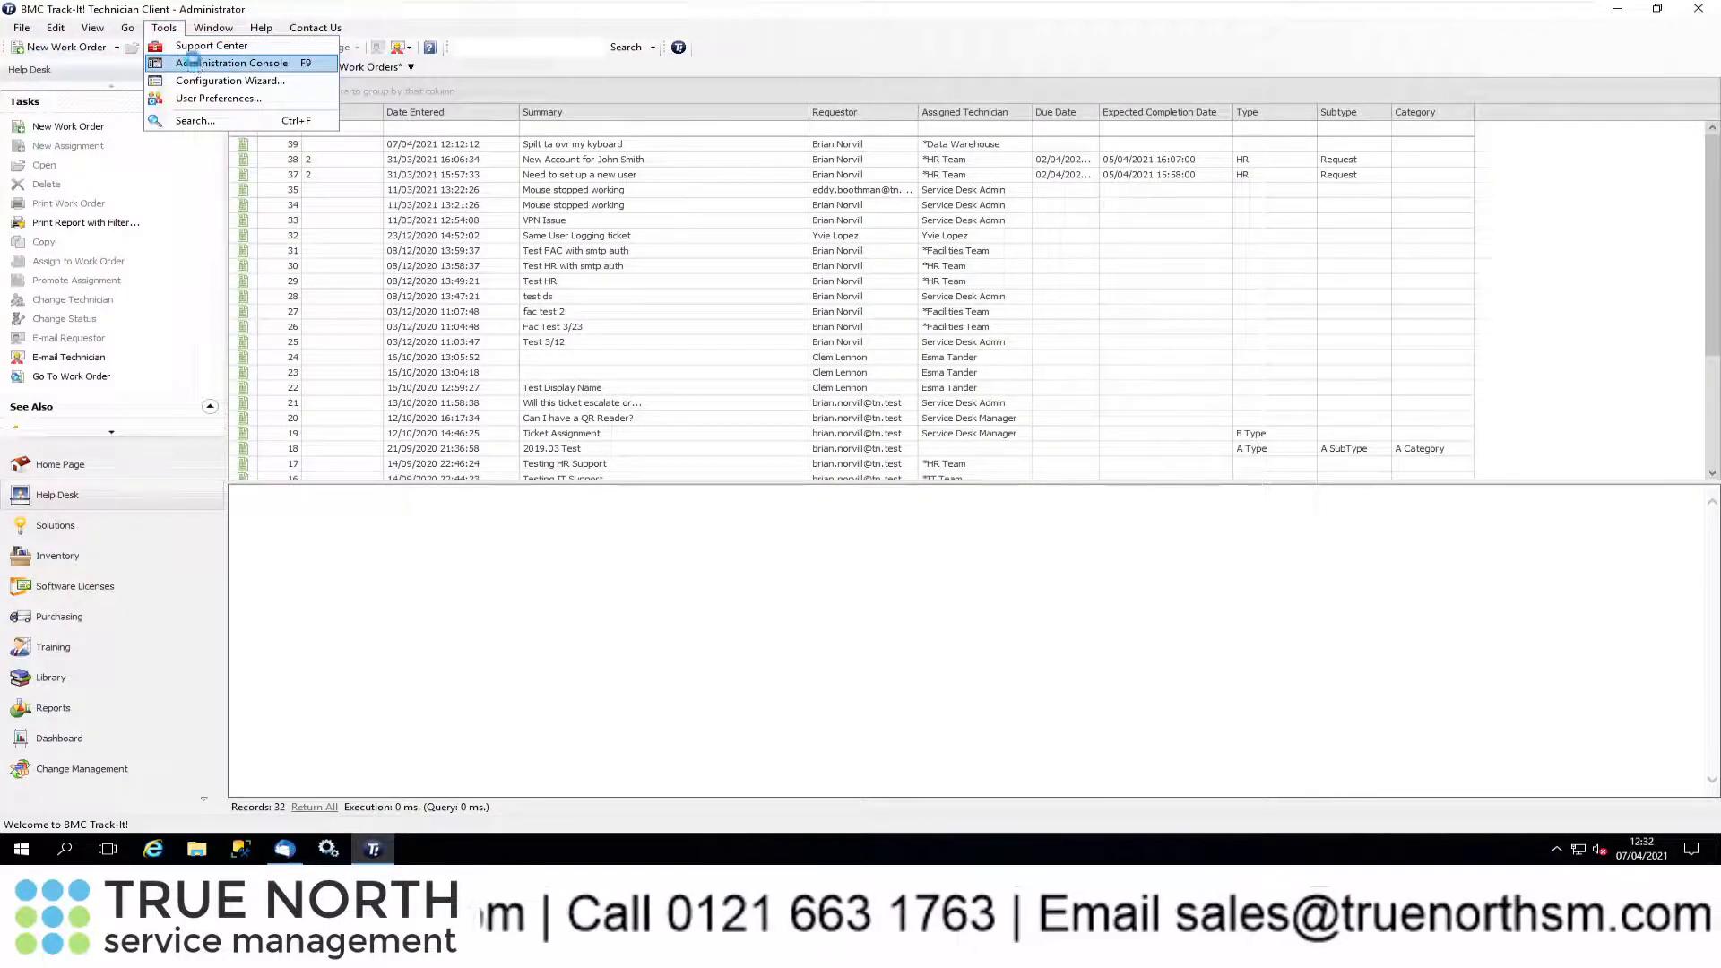
left_click(197, 63)
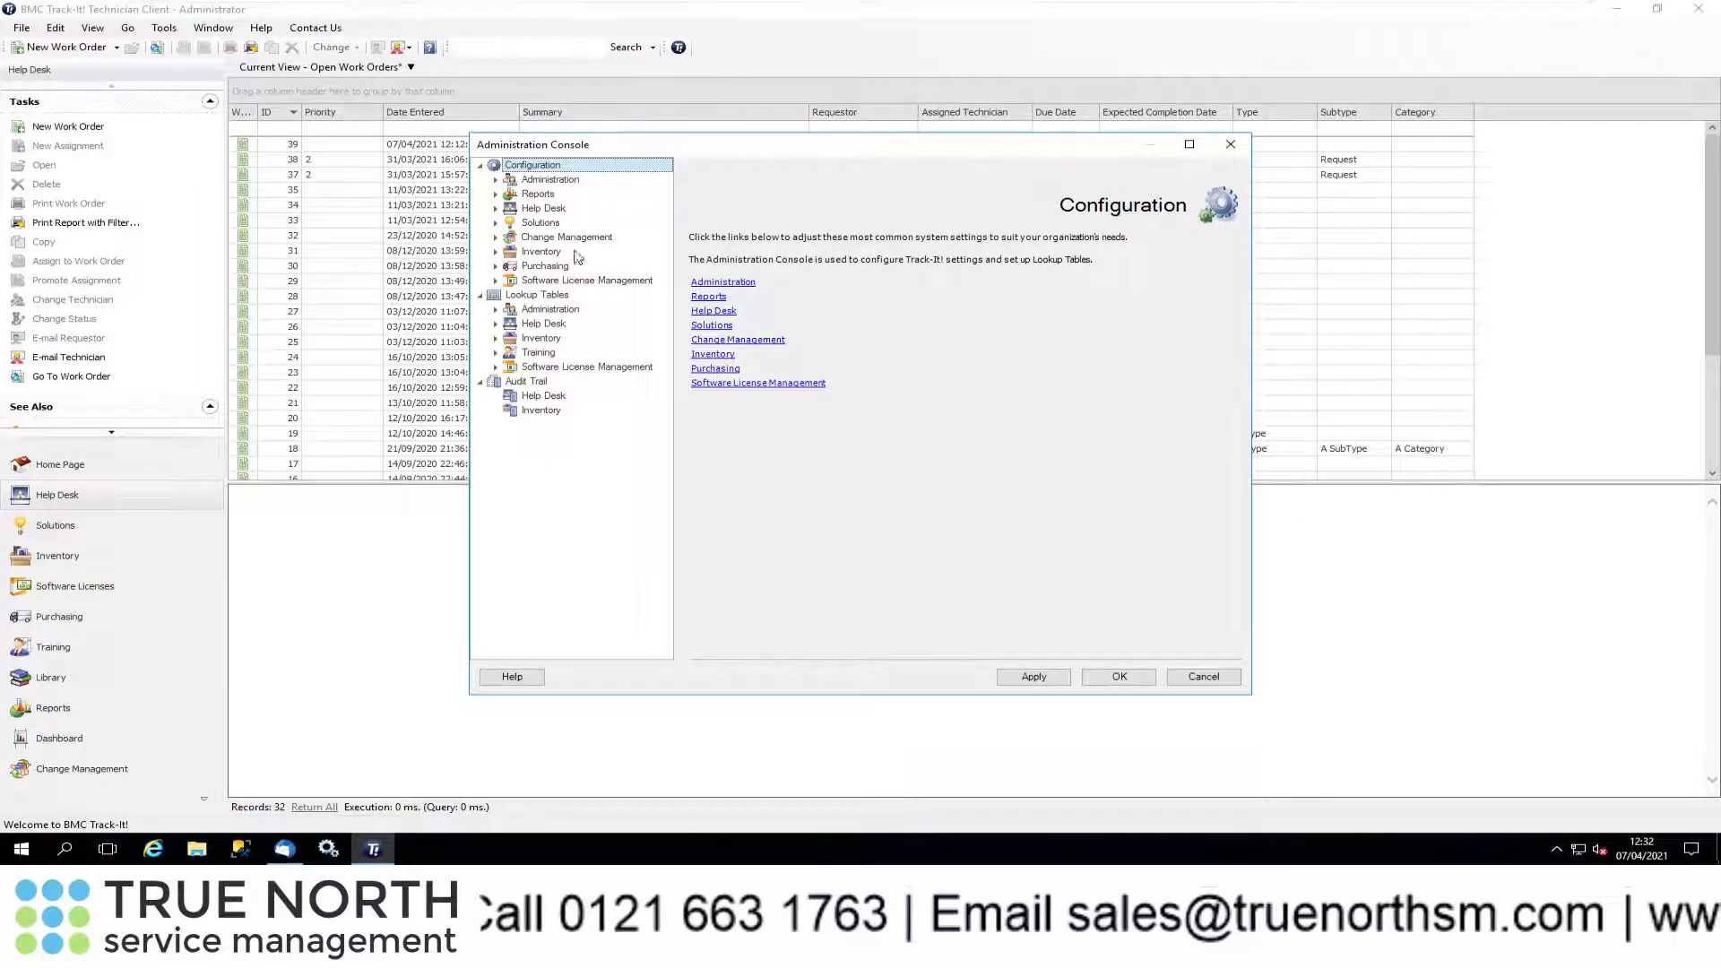
Review the Directory Importer's Directory Service and Field Mapping settings under the Administration configuration
left_click(496, 179)
left_click(512, 237)
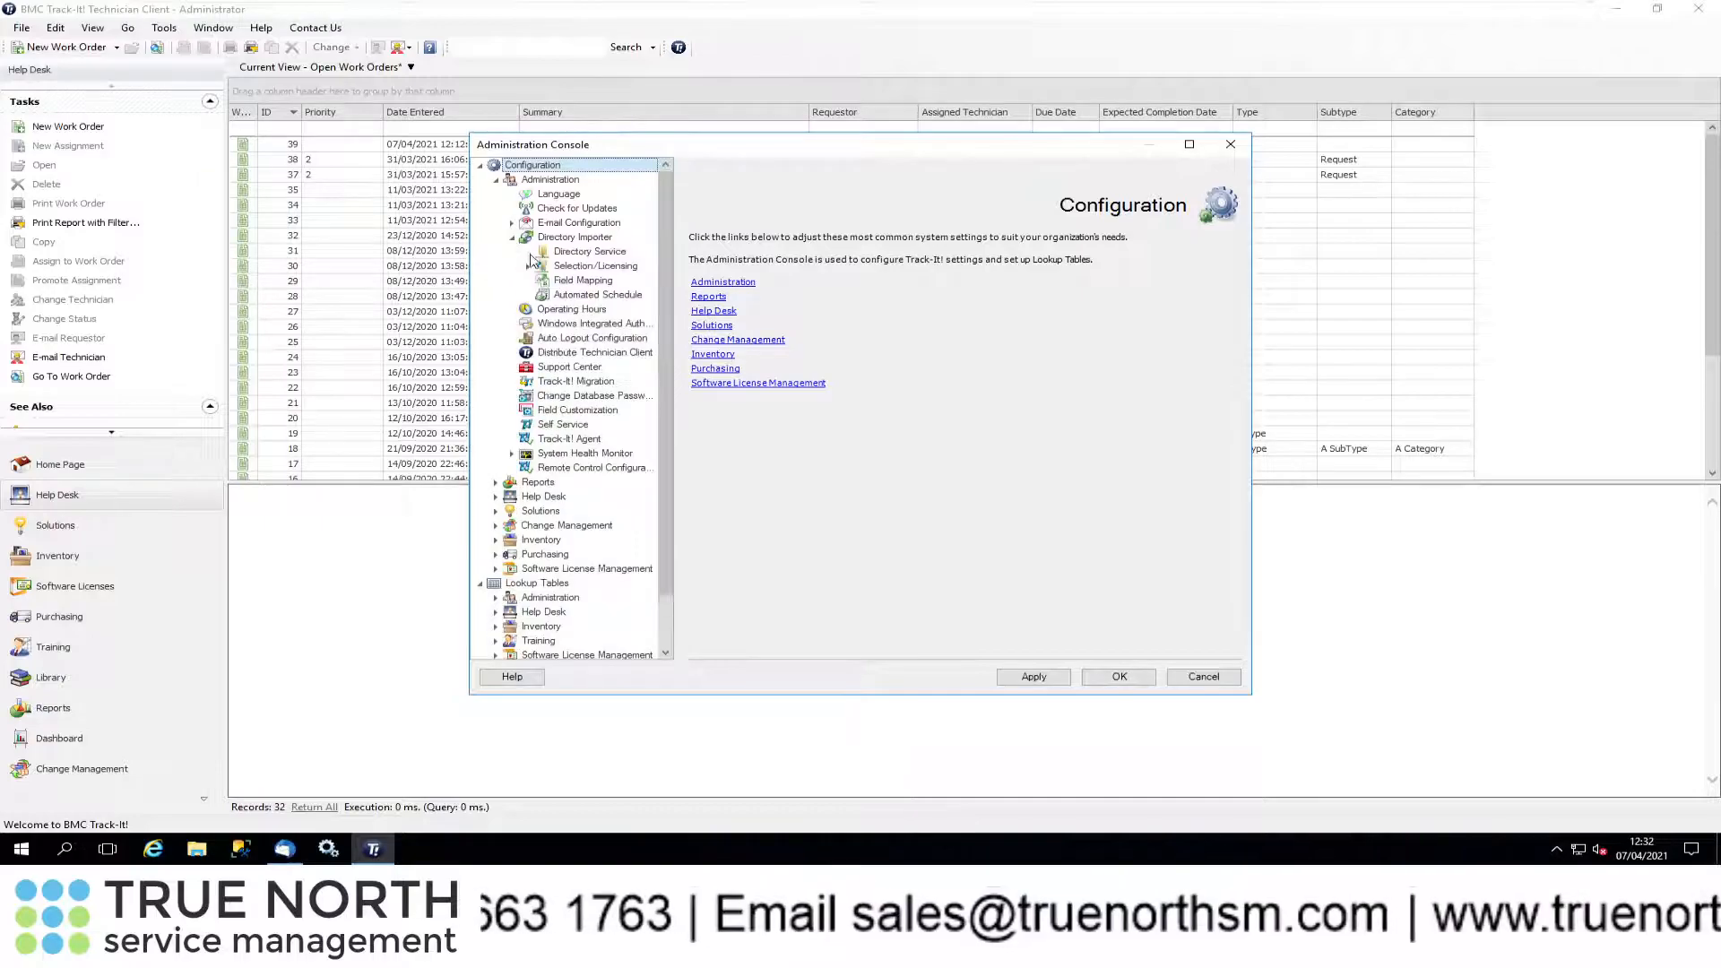
left_click(589, 252)
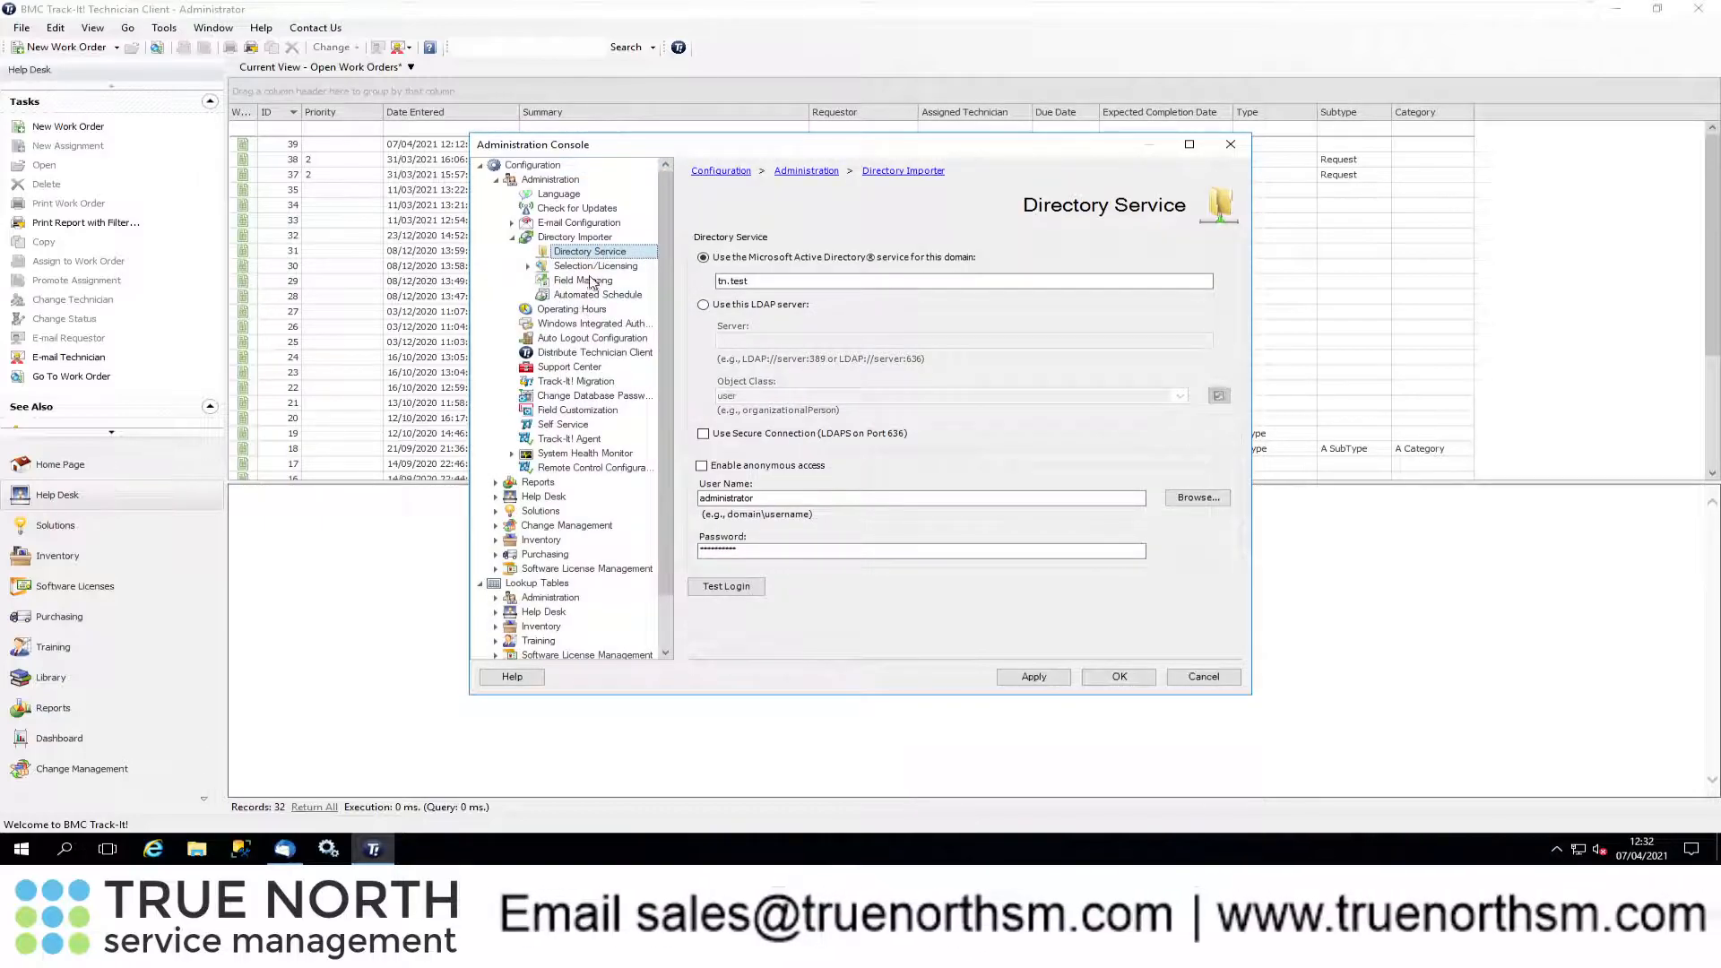
left_click(575, 285)
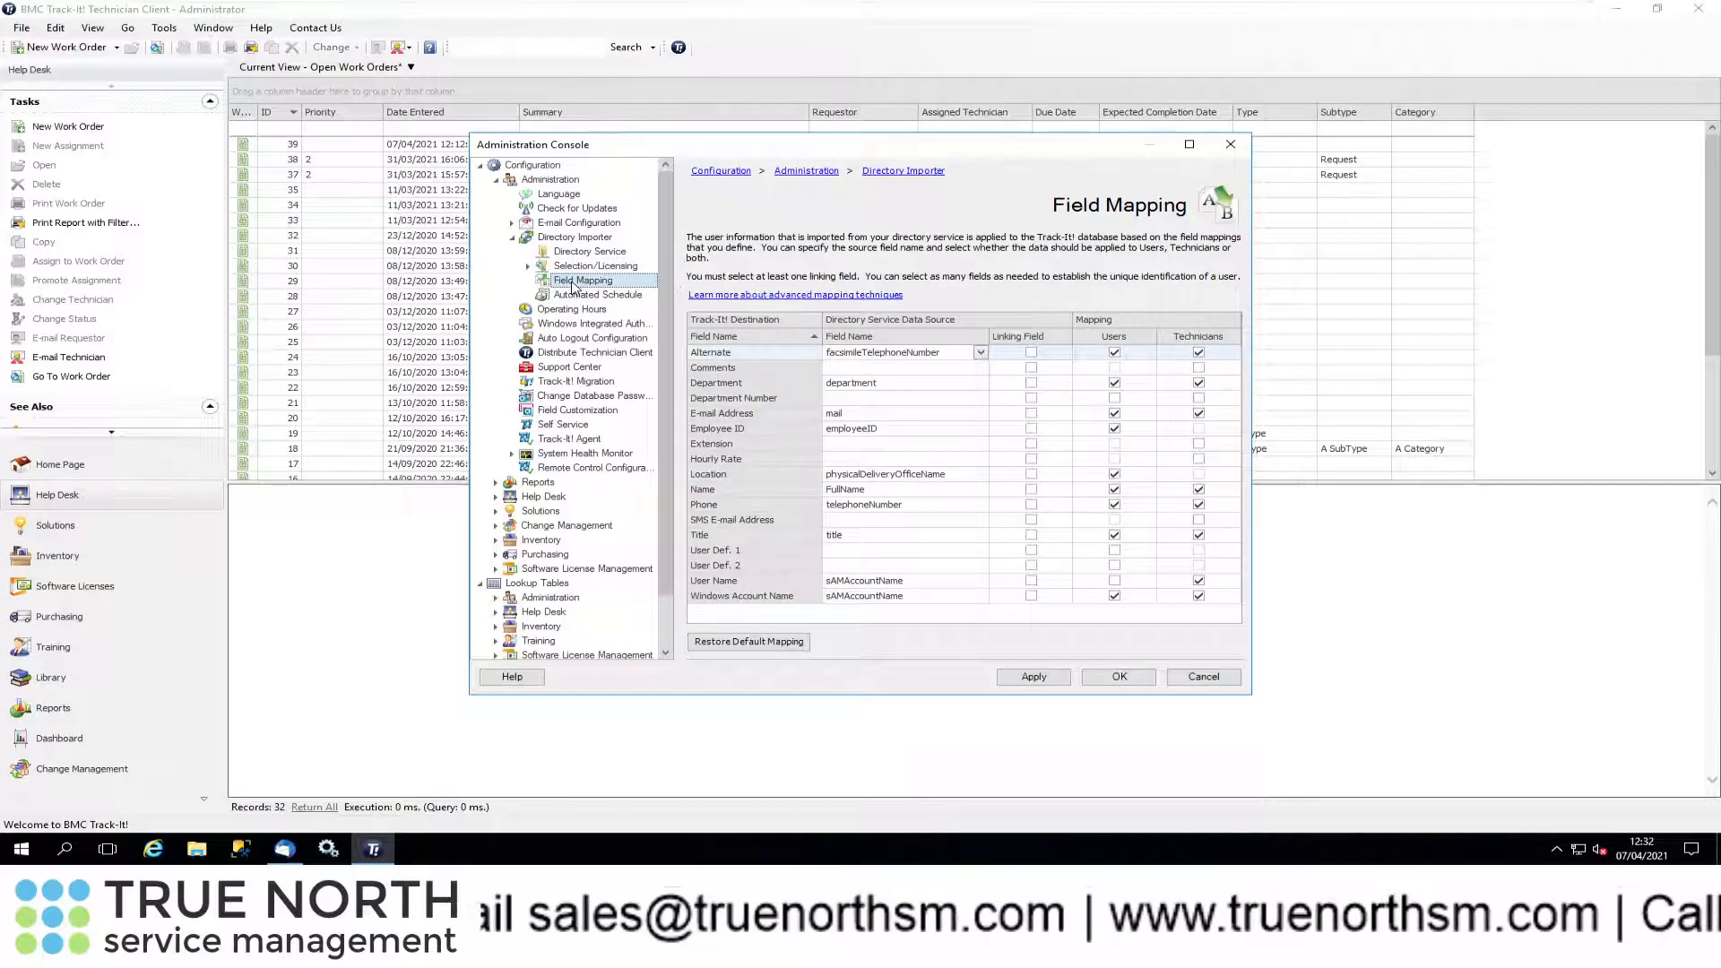
Check the license allocation properties of Track-It! Groups in the Directory Importer's technician selection, leaving them unchanged
left_click(528, 266)
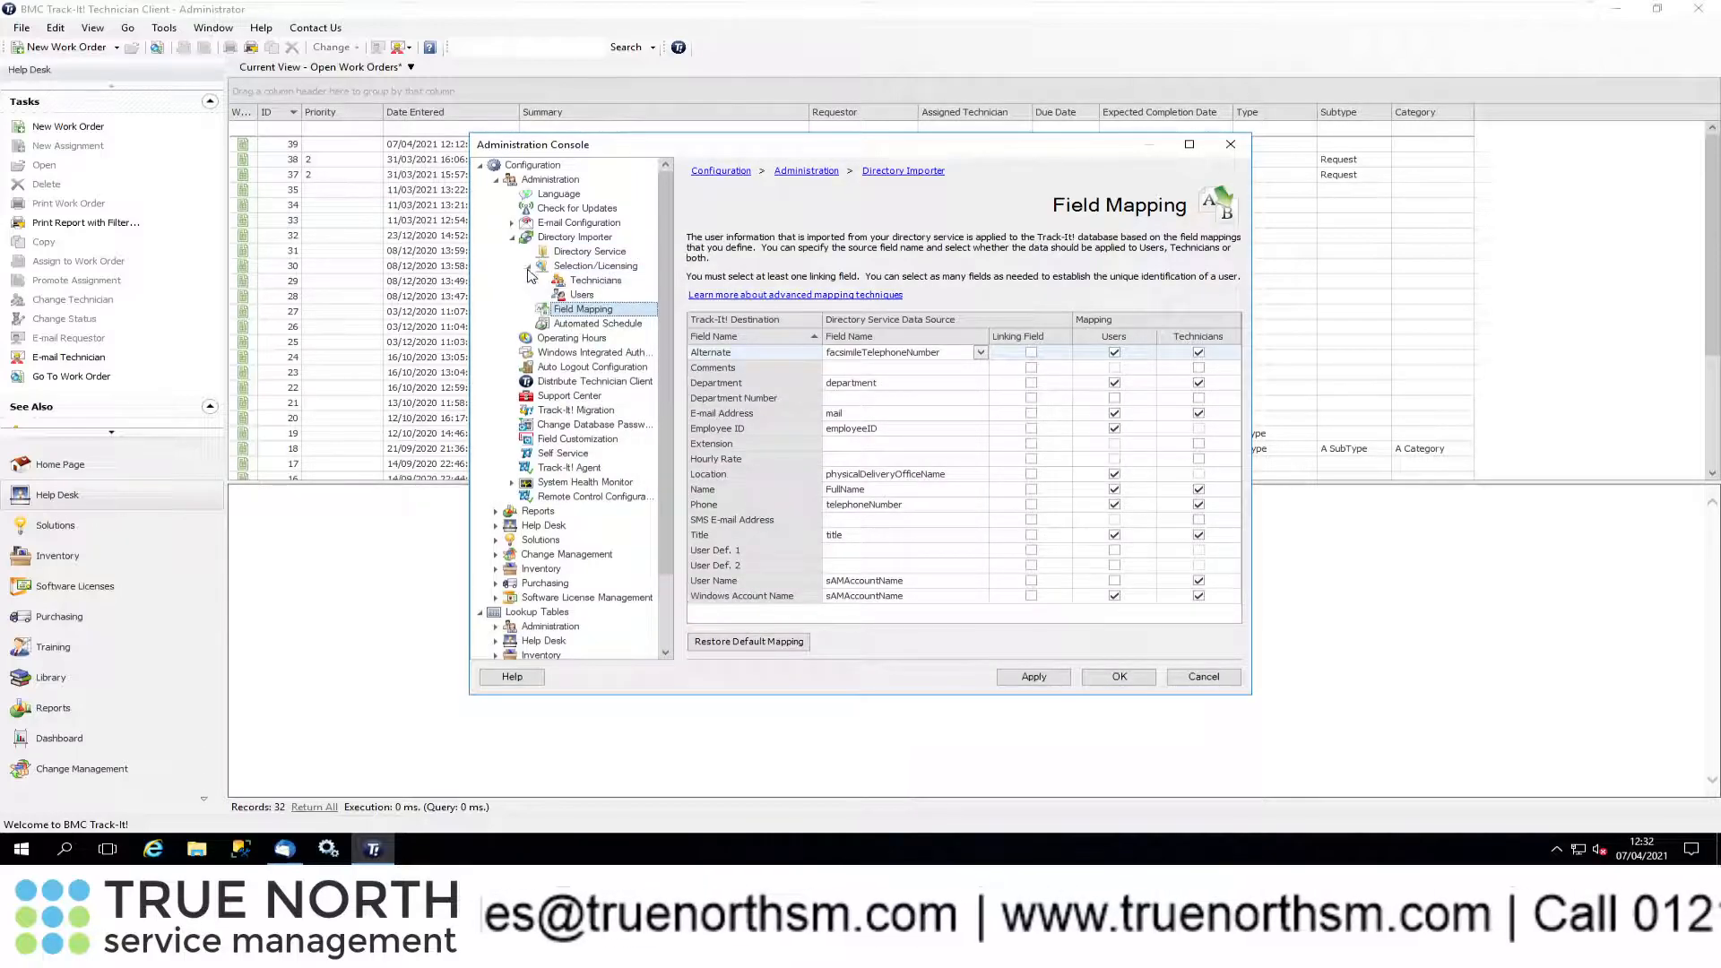
left_click(592, 281)
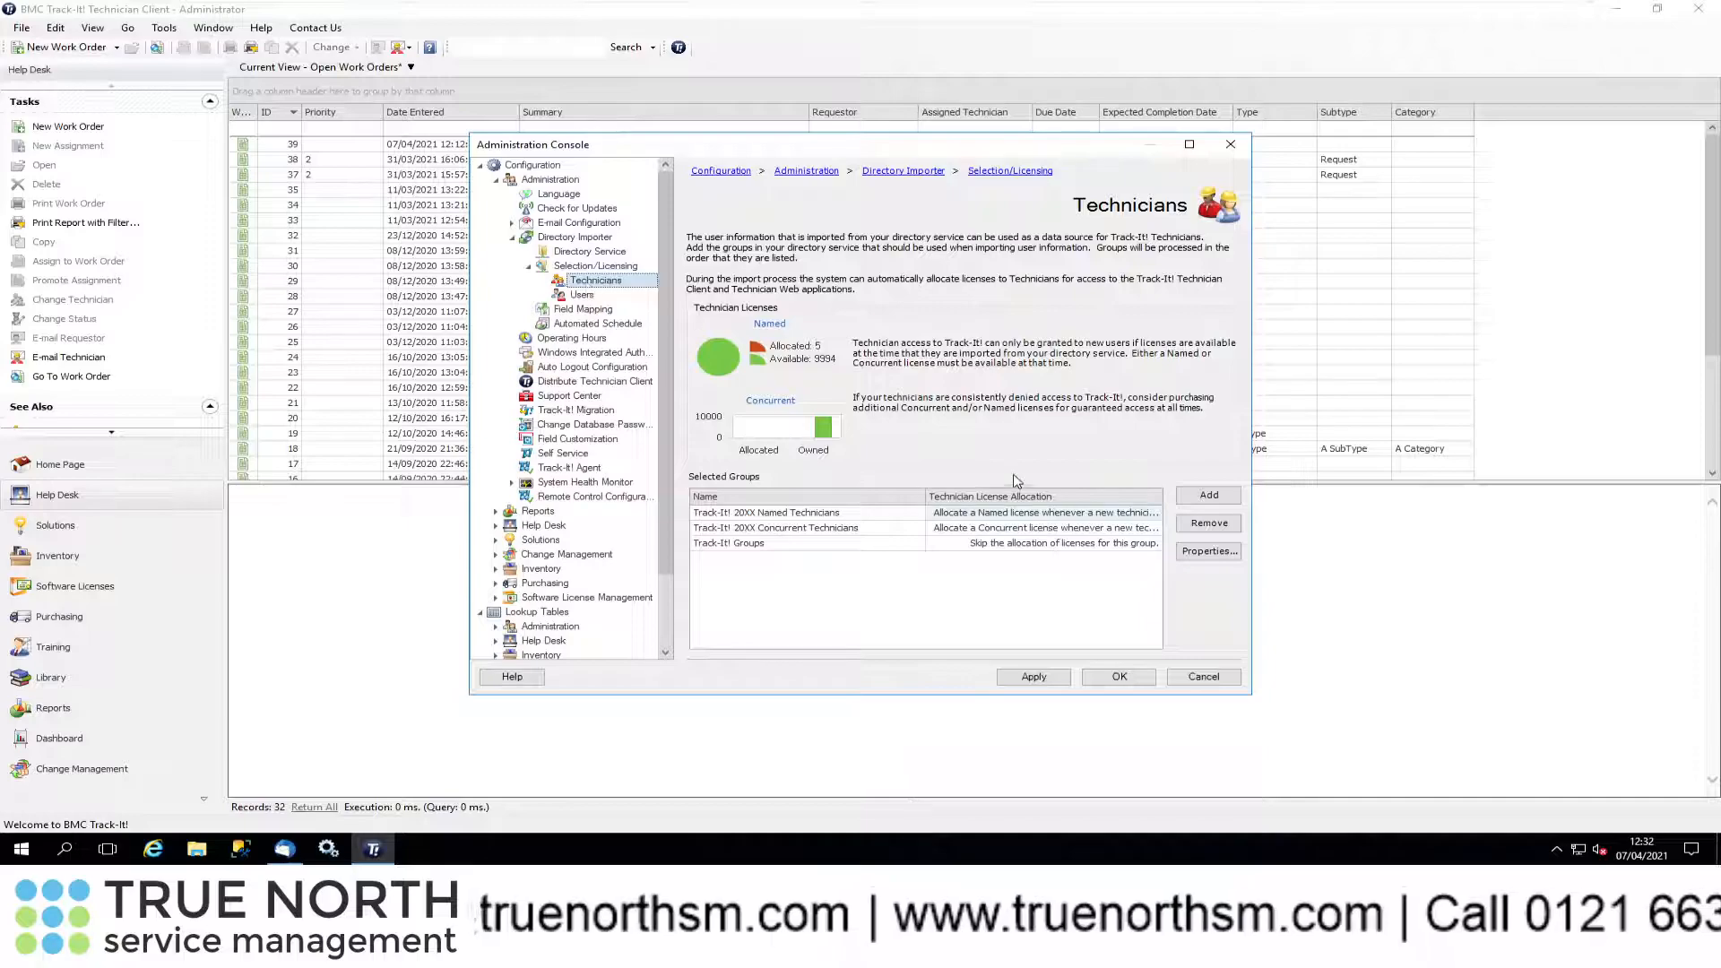
left_click(784, 545)
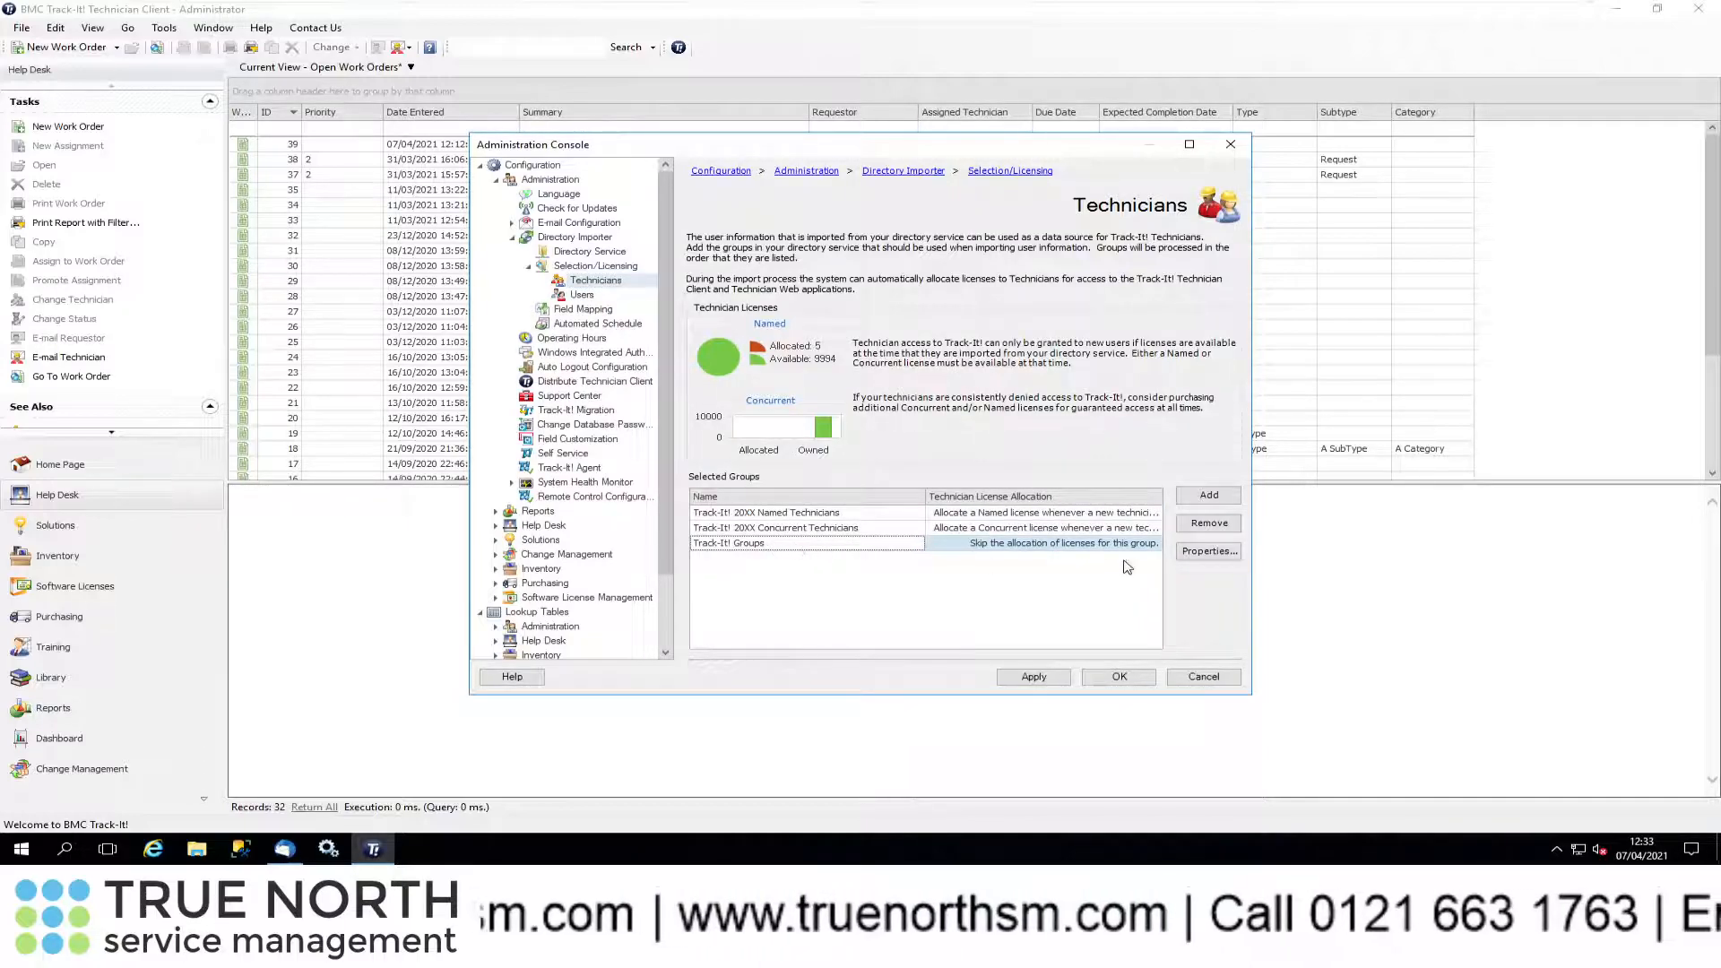
left_click(1208, 551)
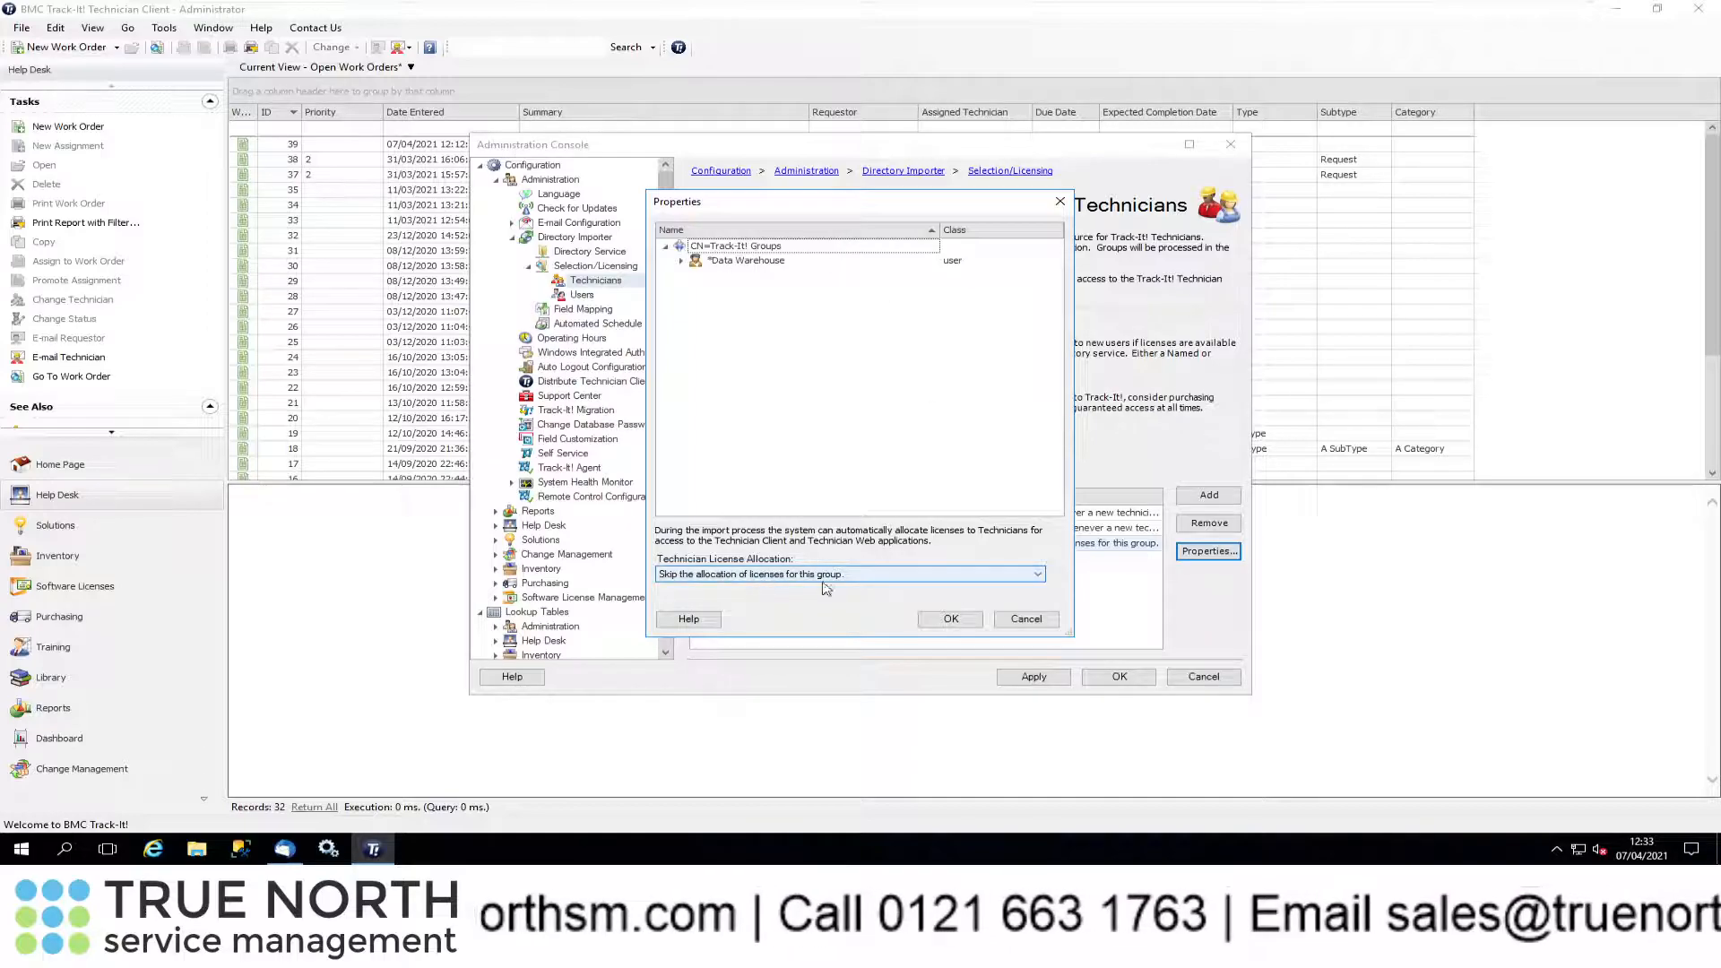
left_click(1027, 620)
left_click(513, 239)
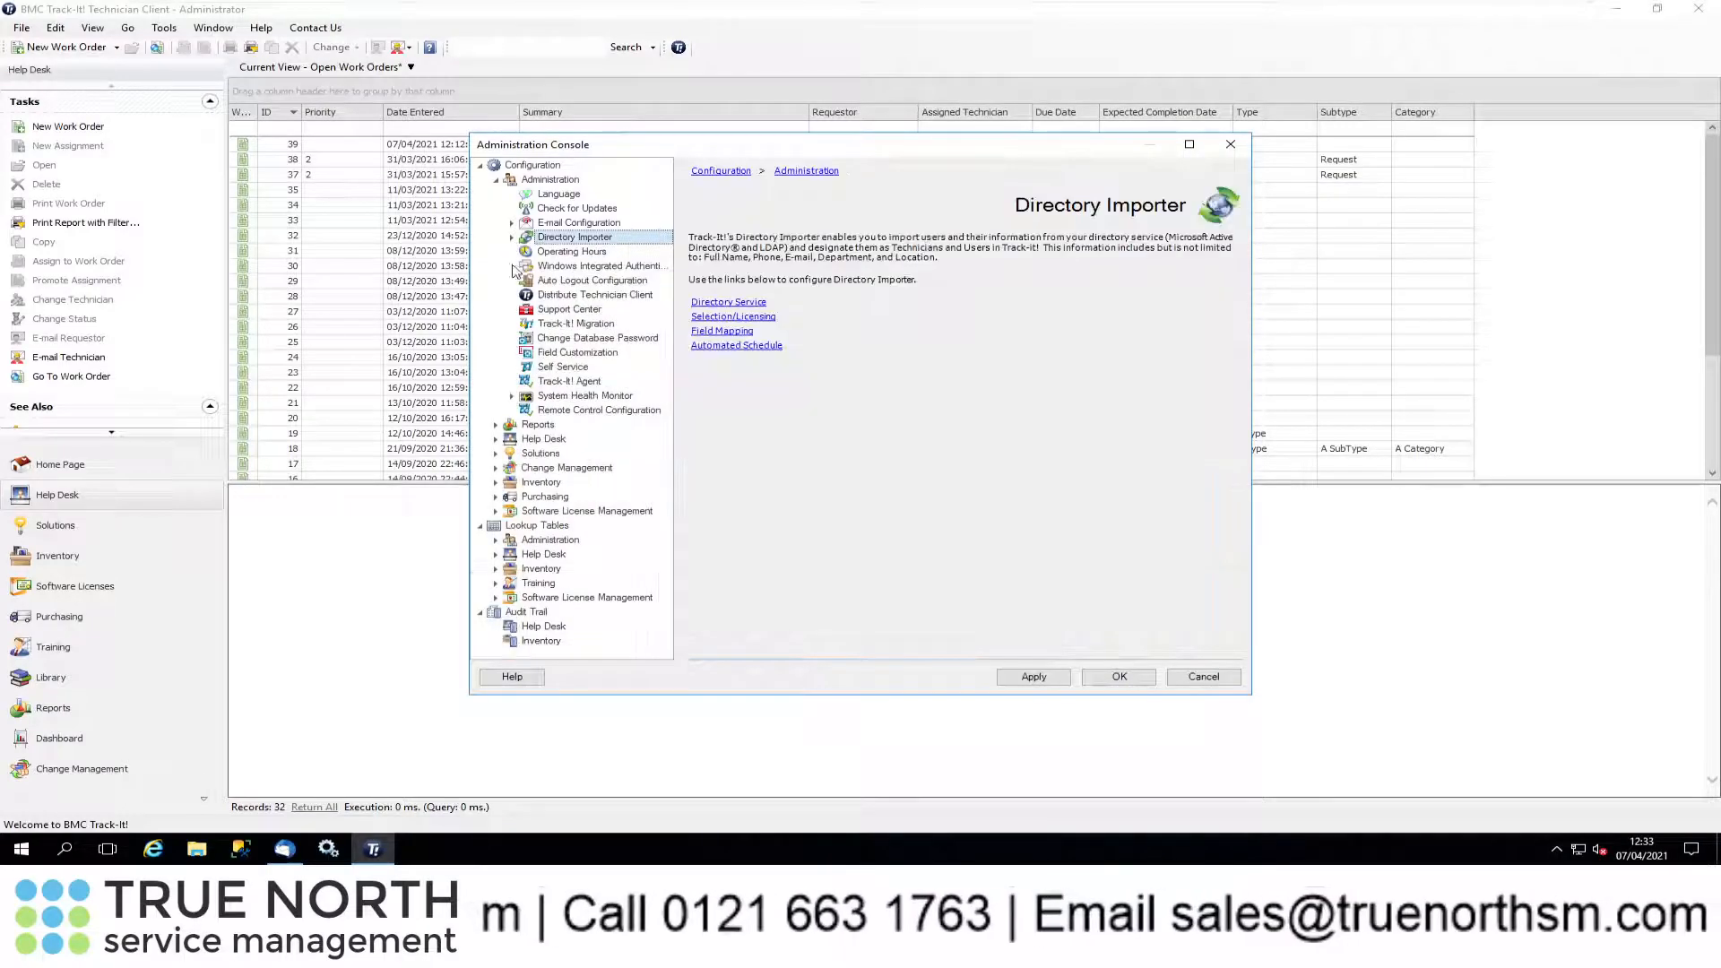
Inspect the *Data Warehouse technician's record in the Administration lookup tables without saving changes
left_click(497, 555)
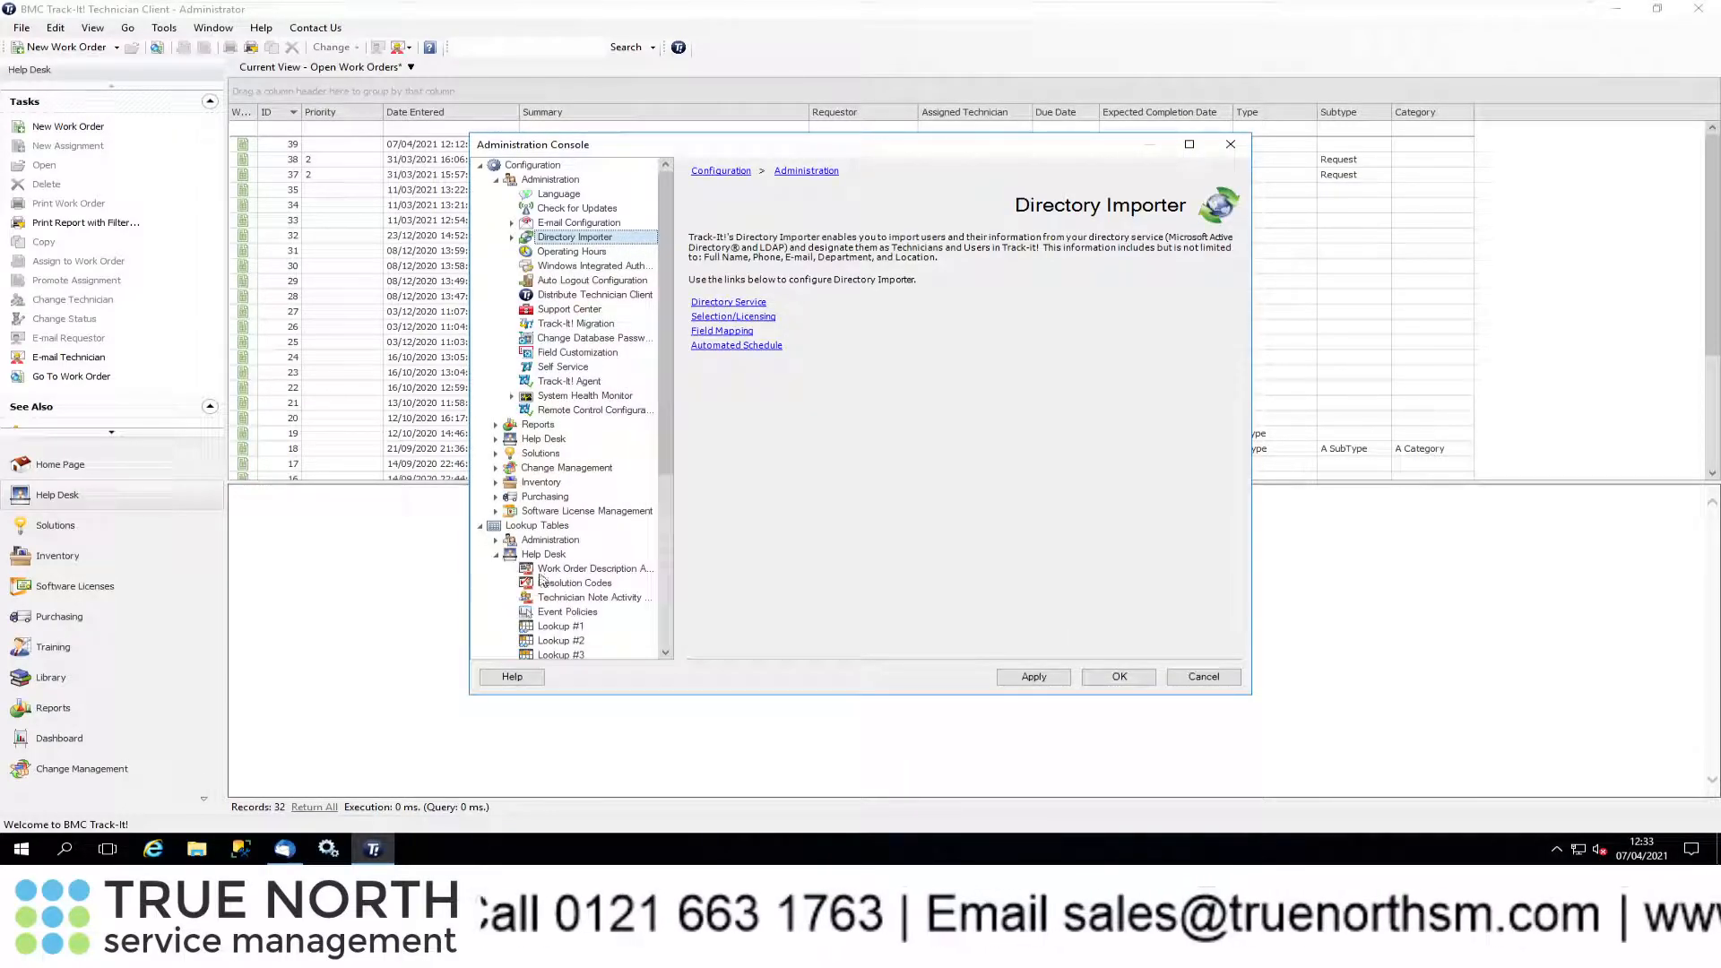
scroll(596, 615, "down", 5)
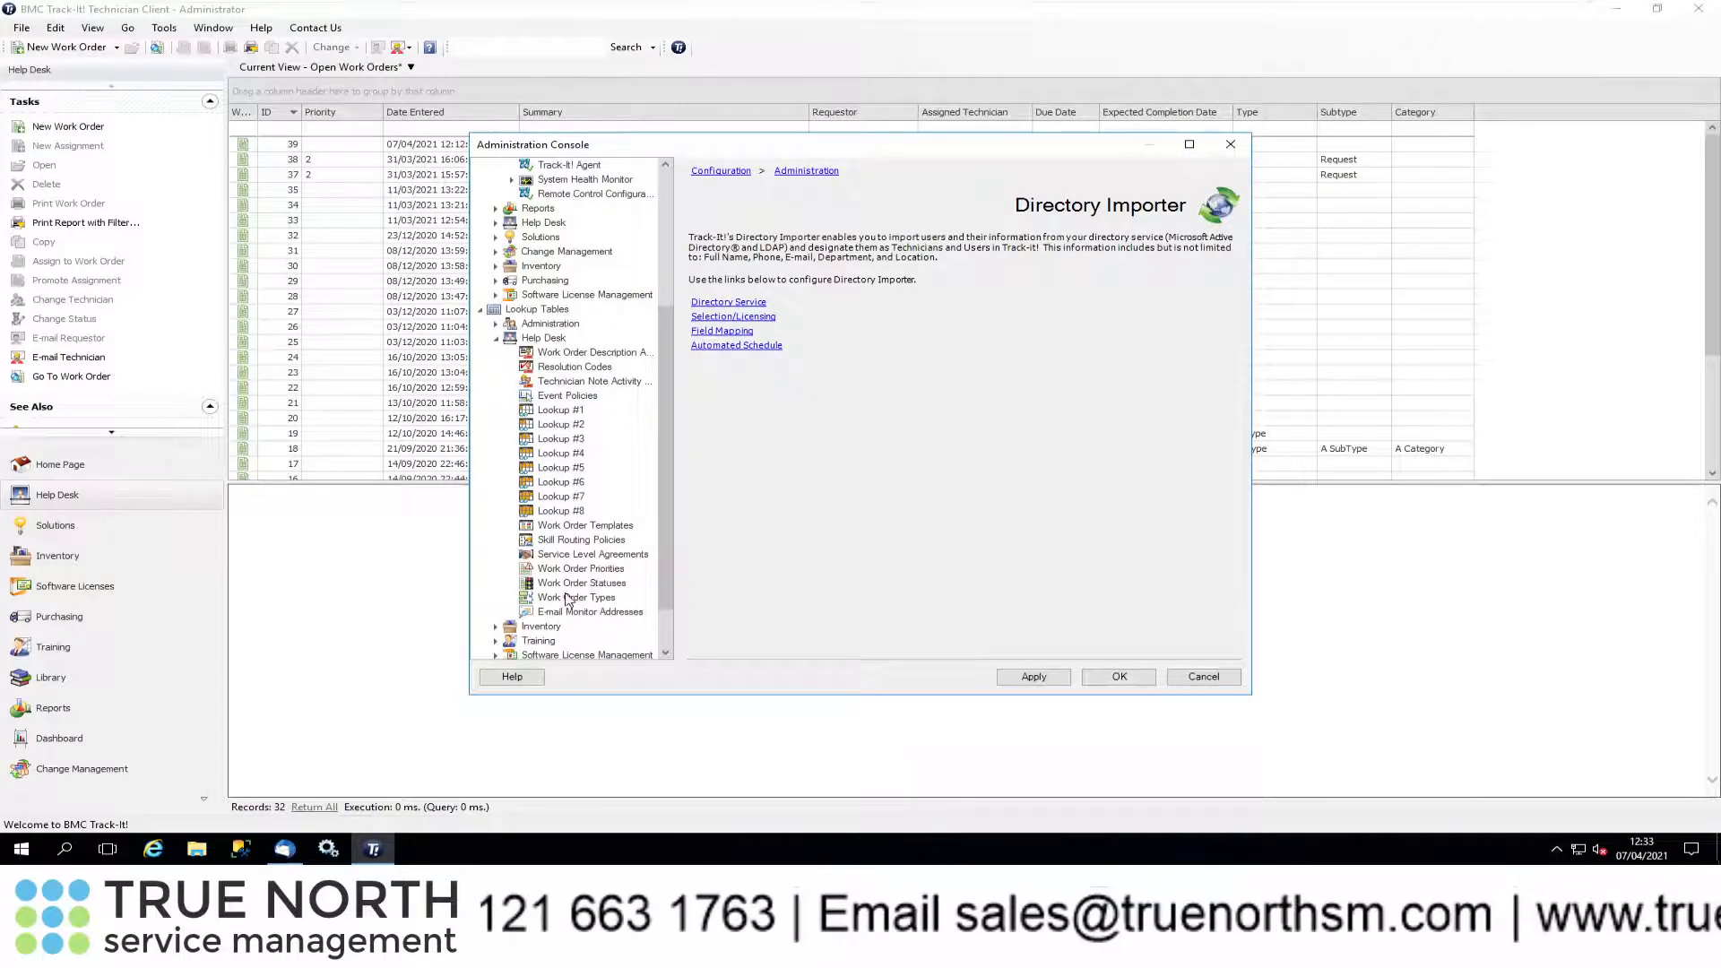
left_click(496, 338)
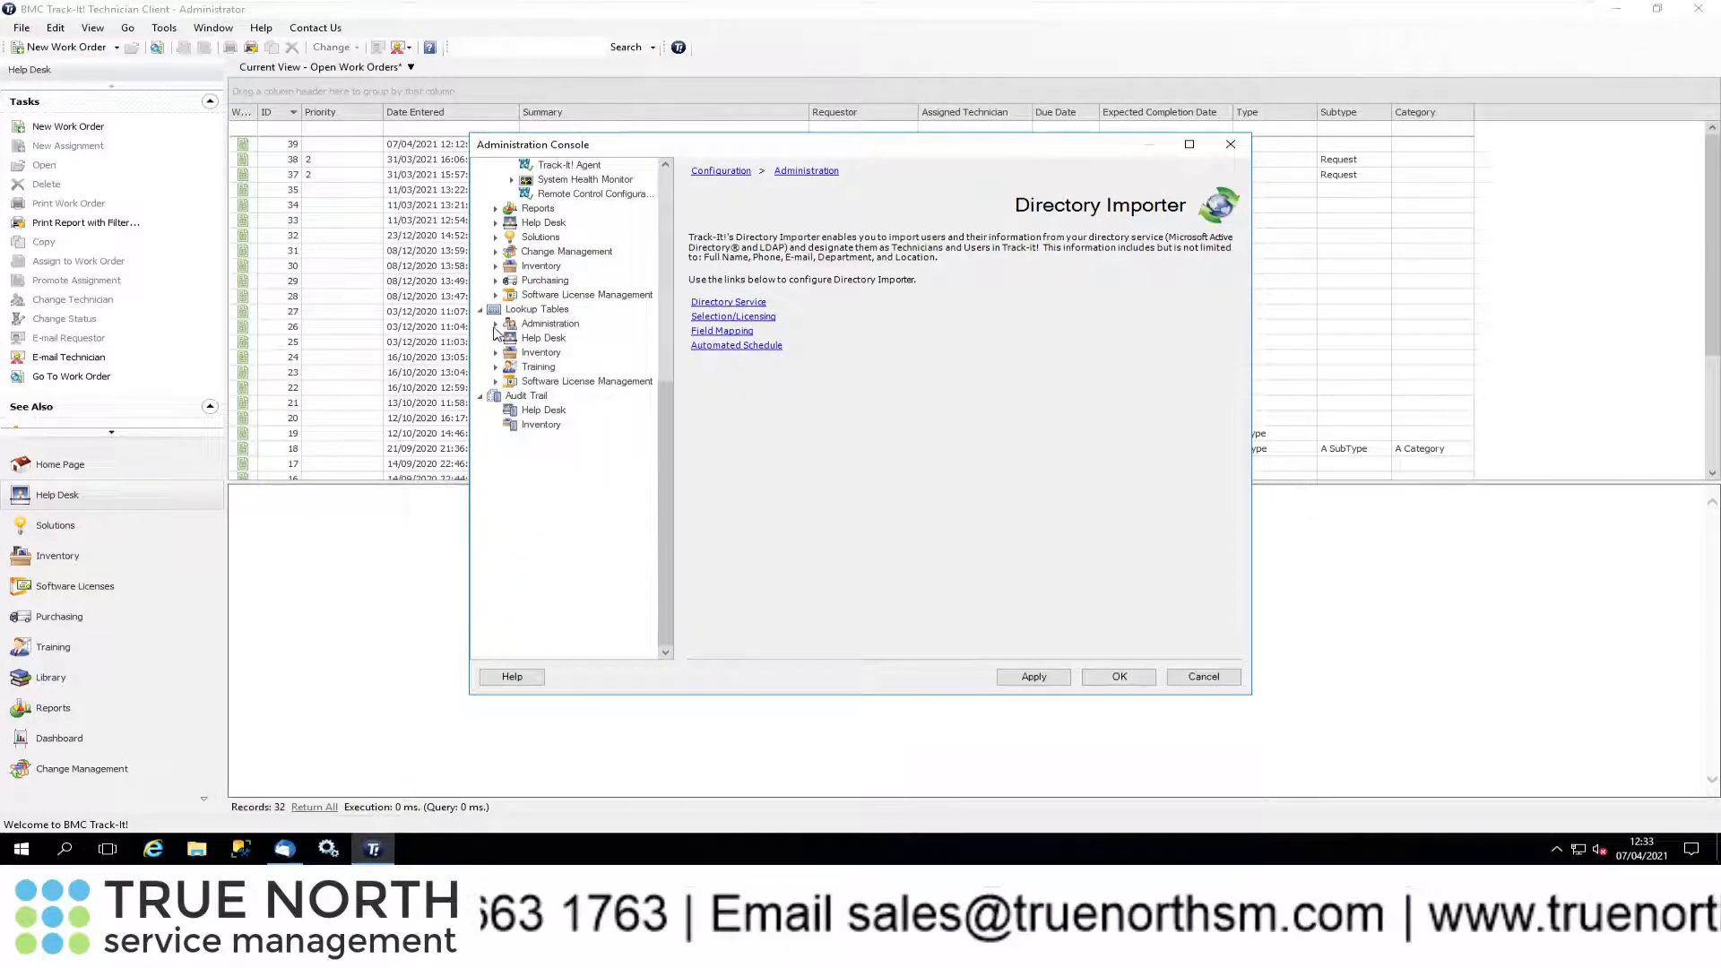
left_click(496, 324)
left_click(561, 397)
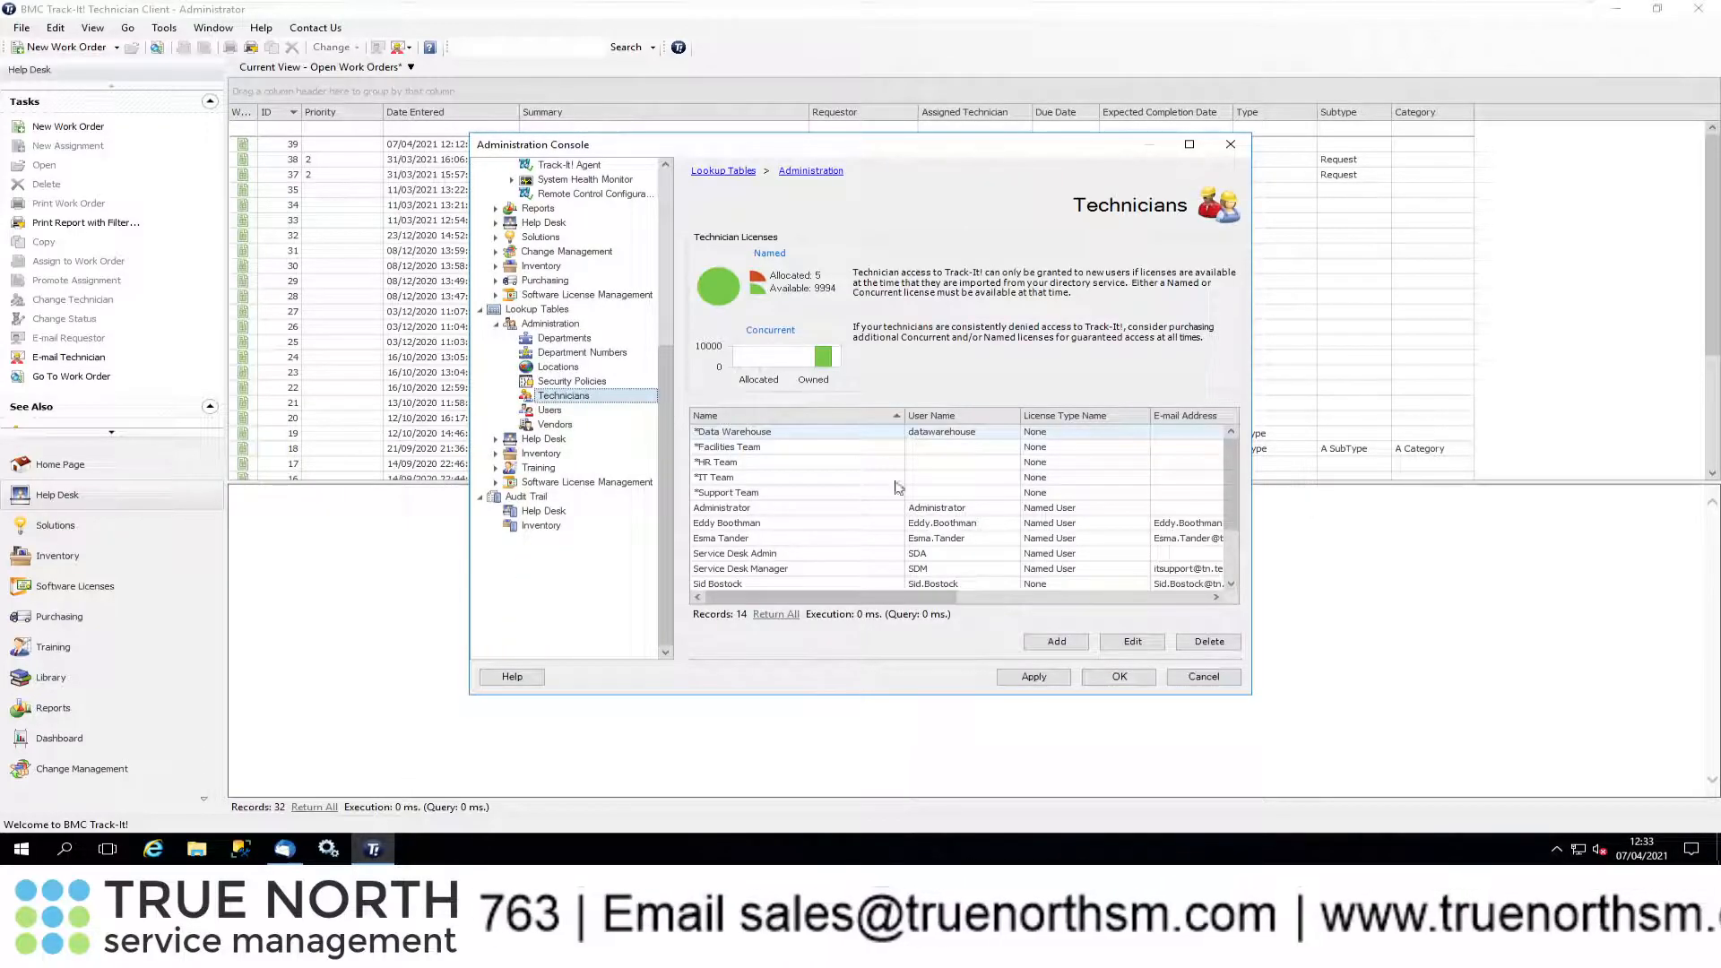
double_click(830, 439)
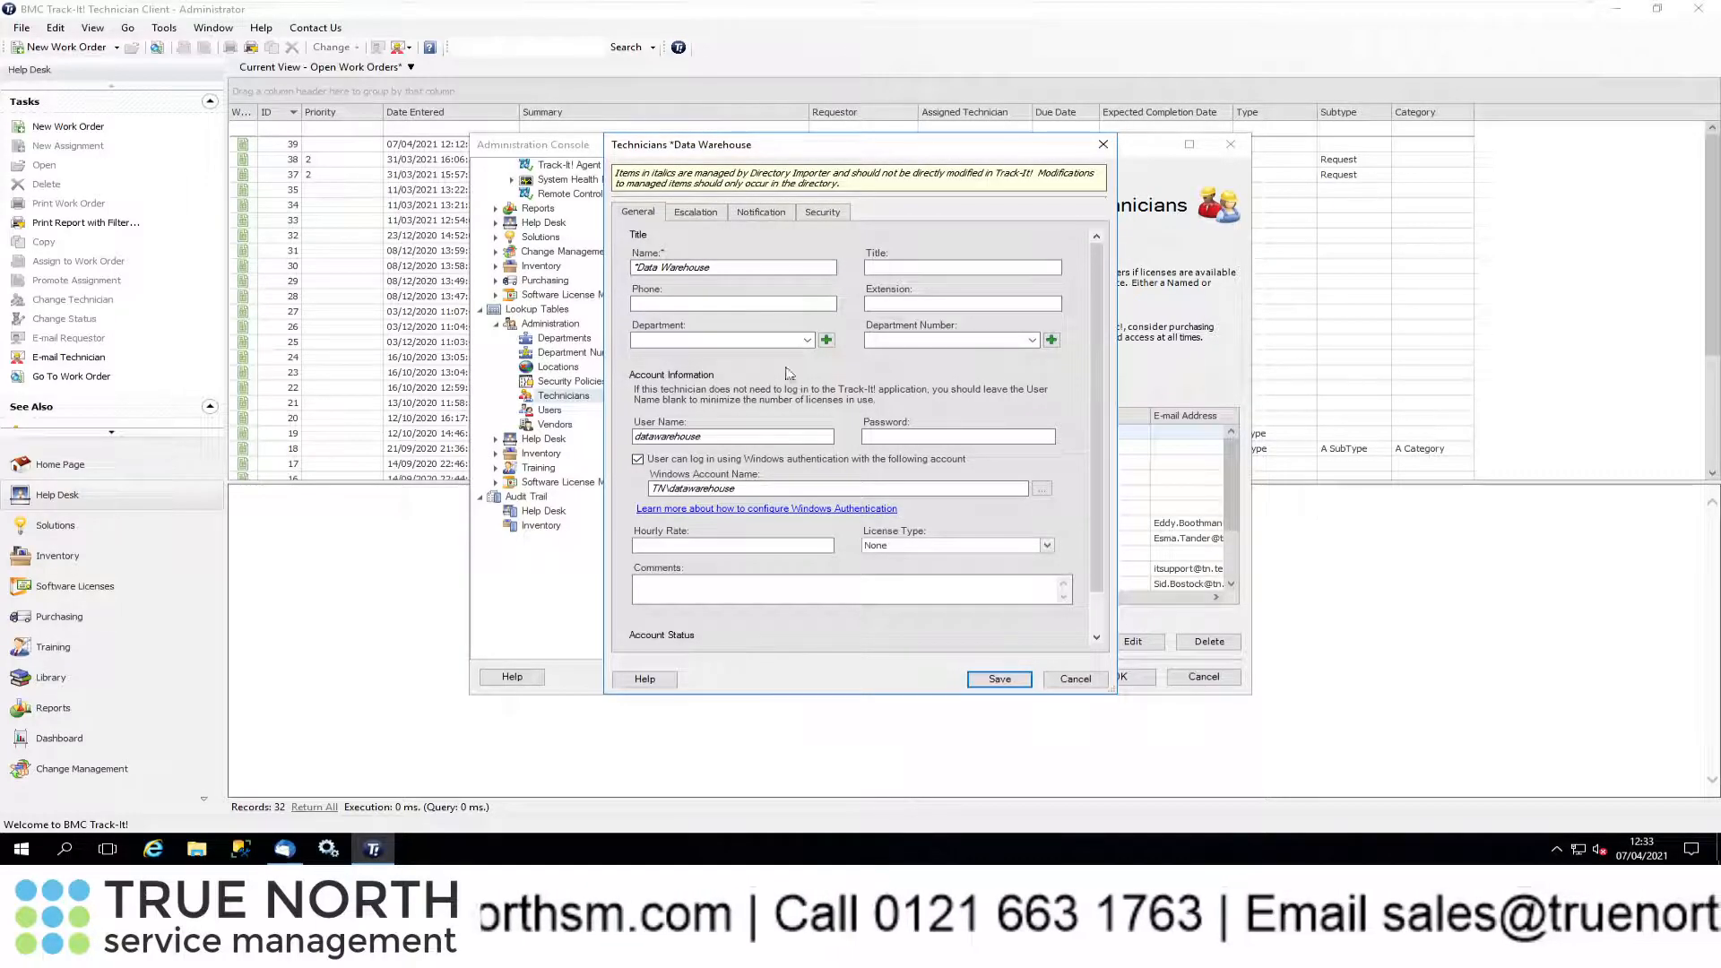
left_click(1076, 679)
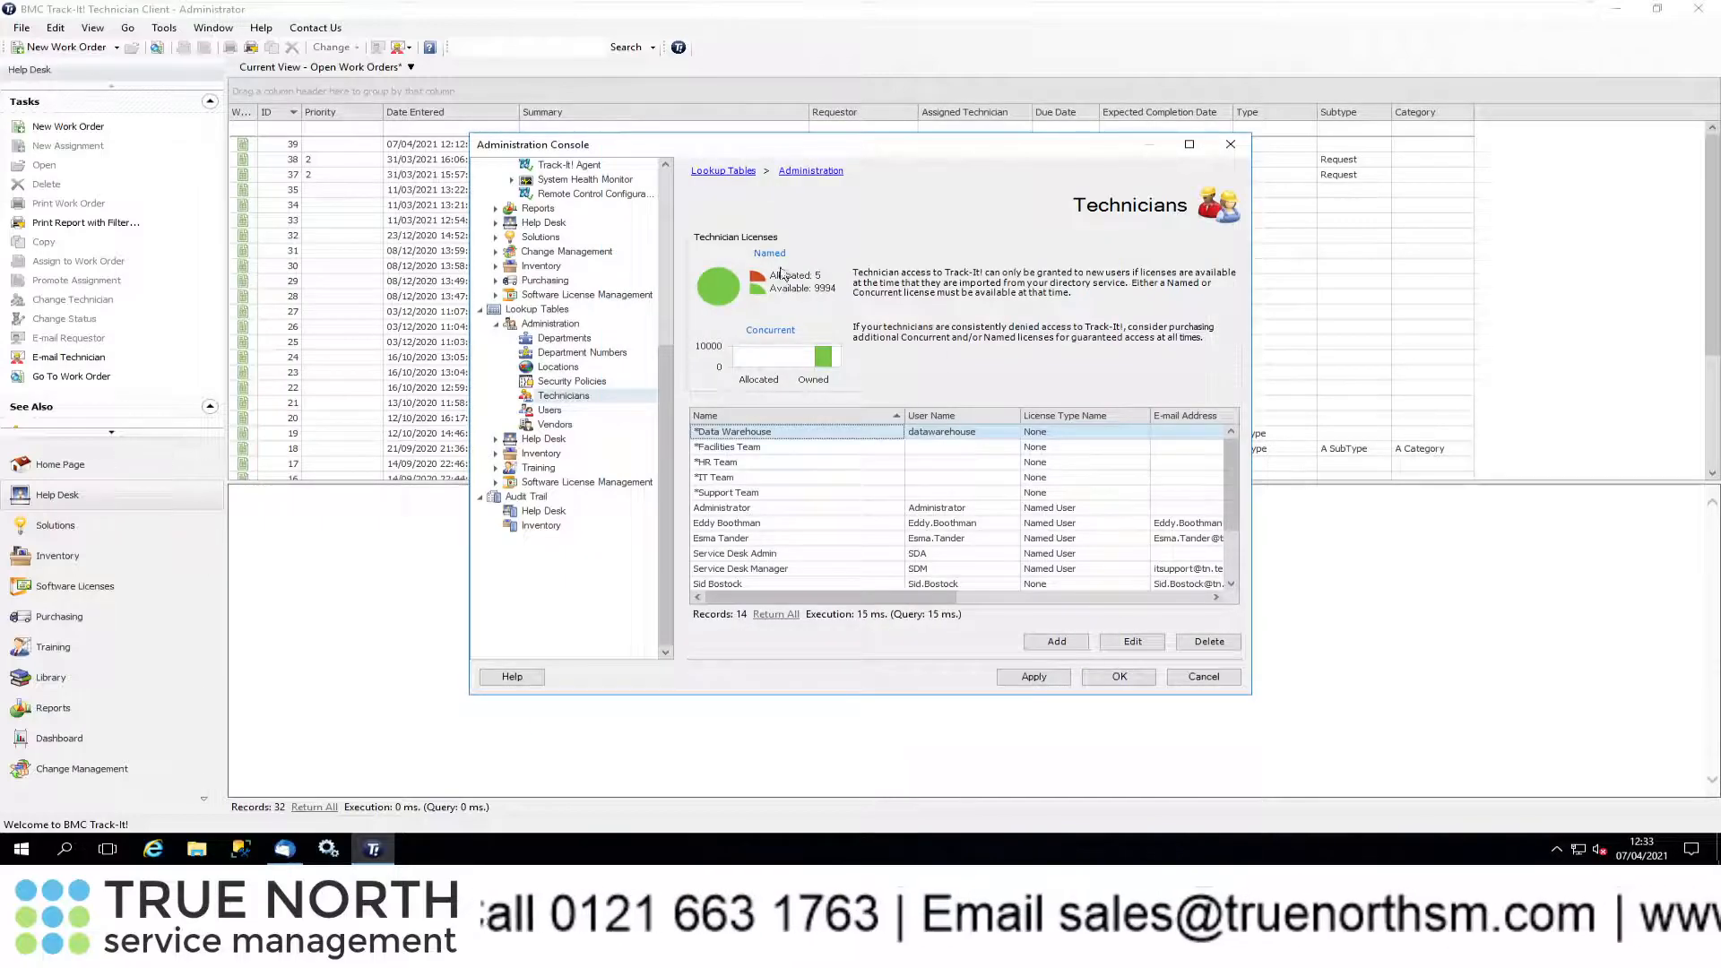
left_click(481, 311)
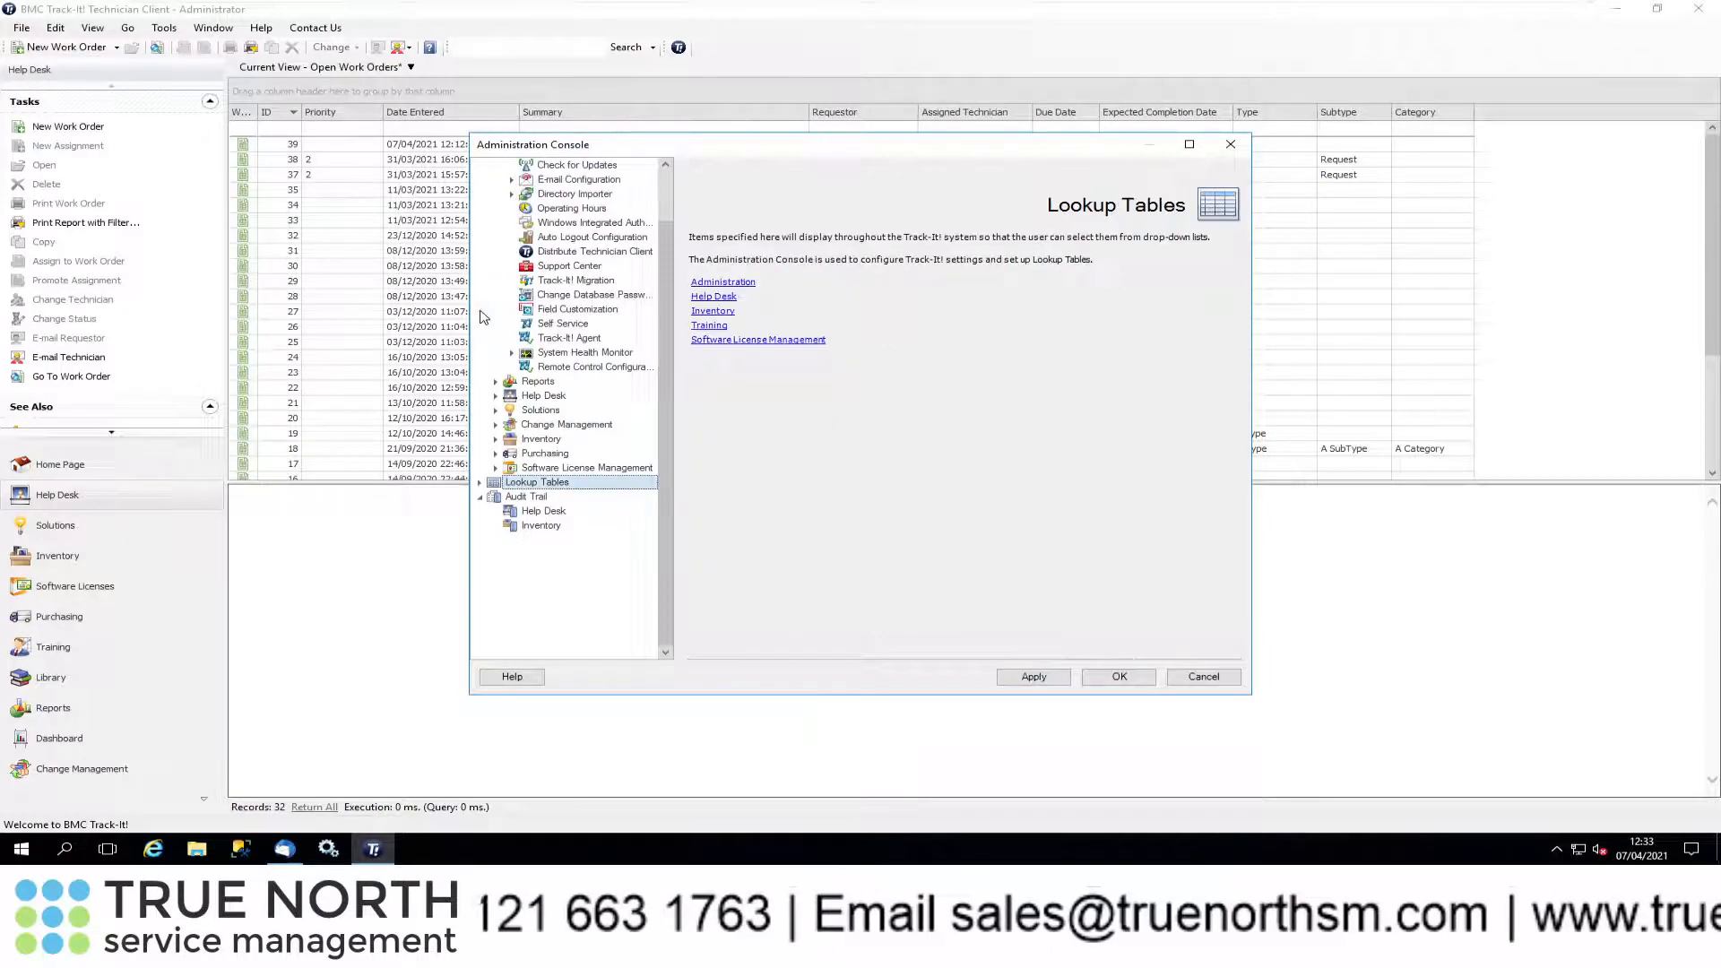
Review the Incoming E-mail Configuration under the Administration configuration settings
scroll(591, 394, "up", 2)
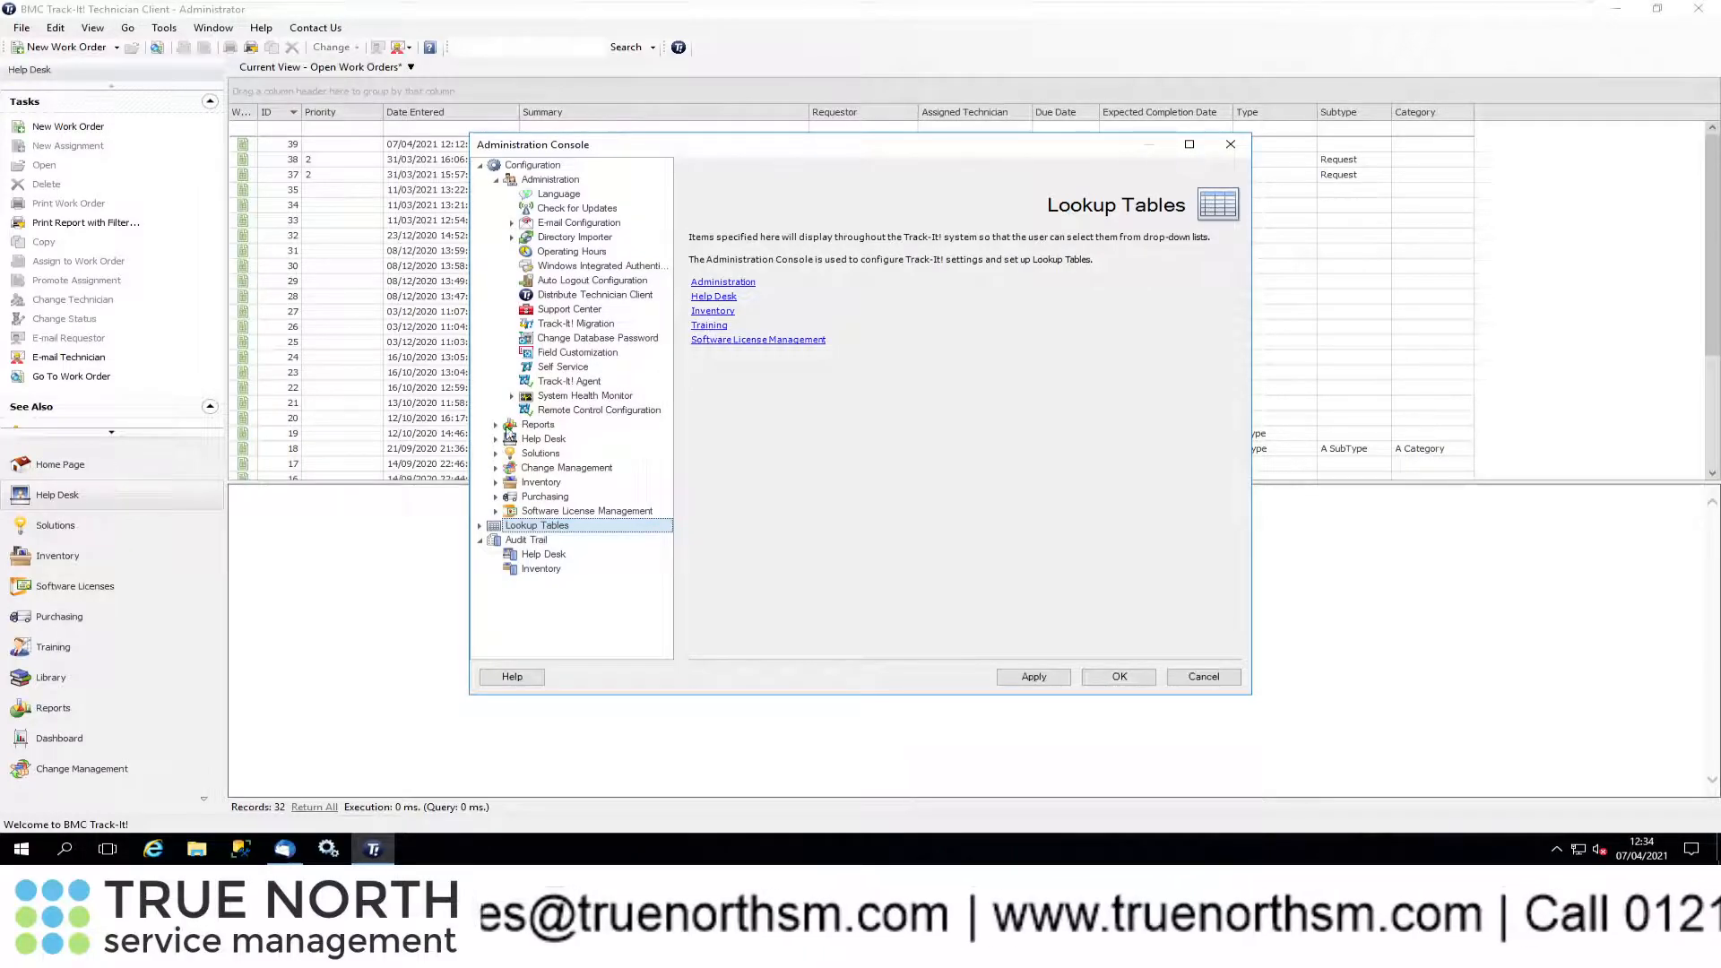
left_click(590, 224)
left_click(512, 224)
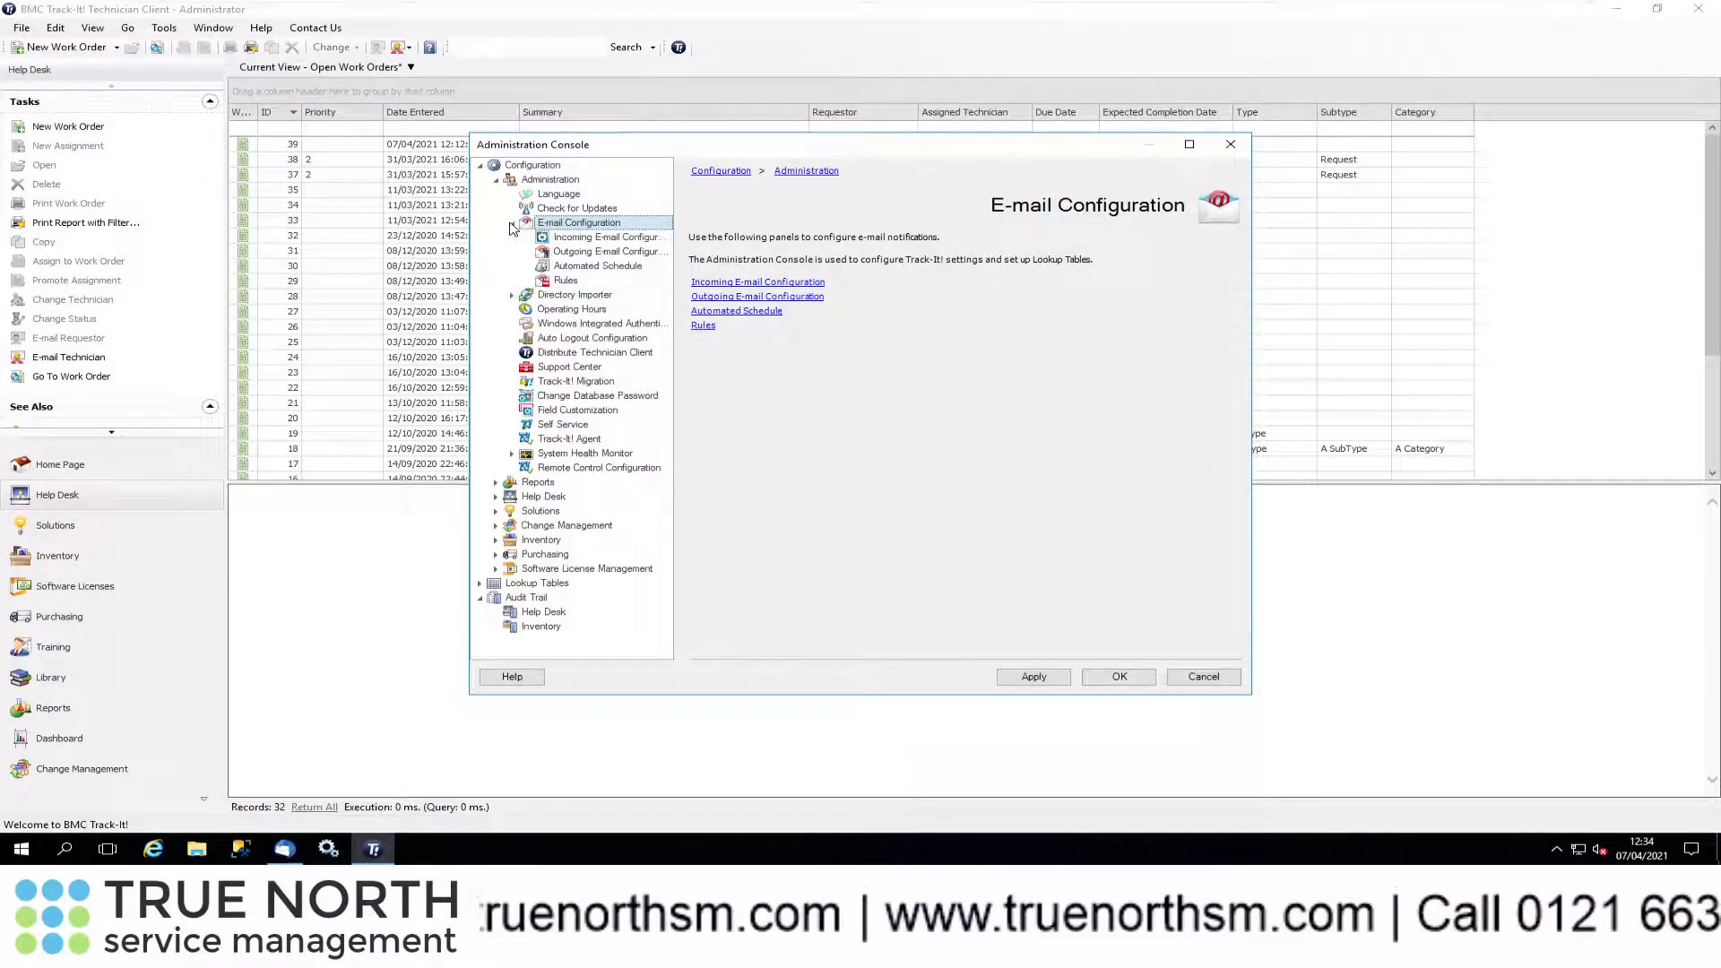
left_click(589, 239)
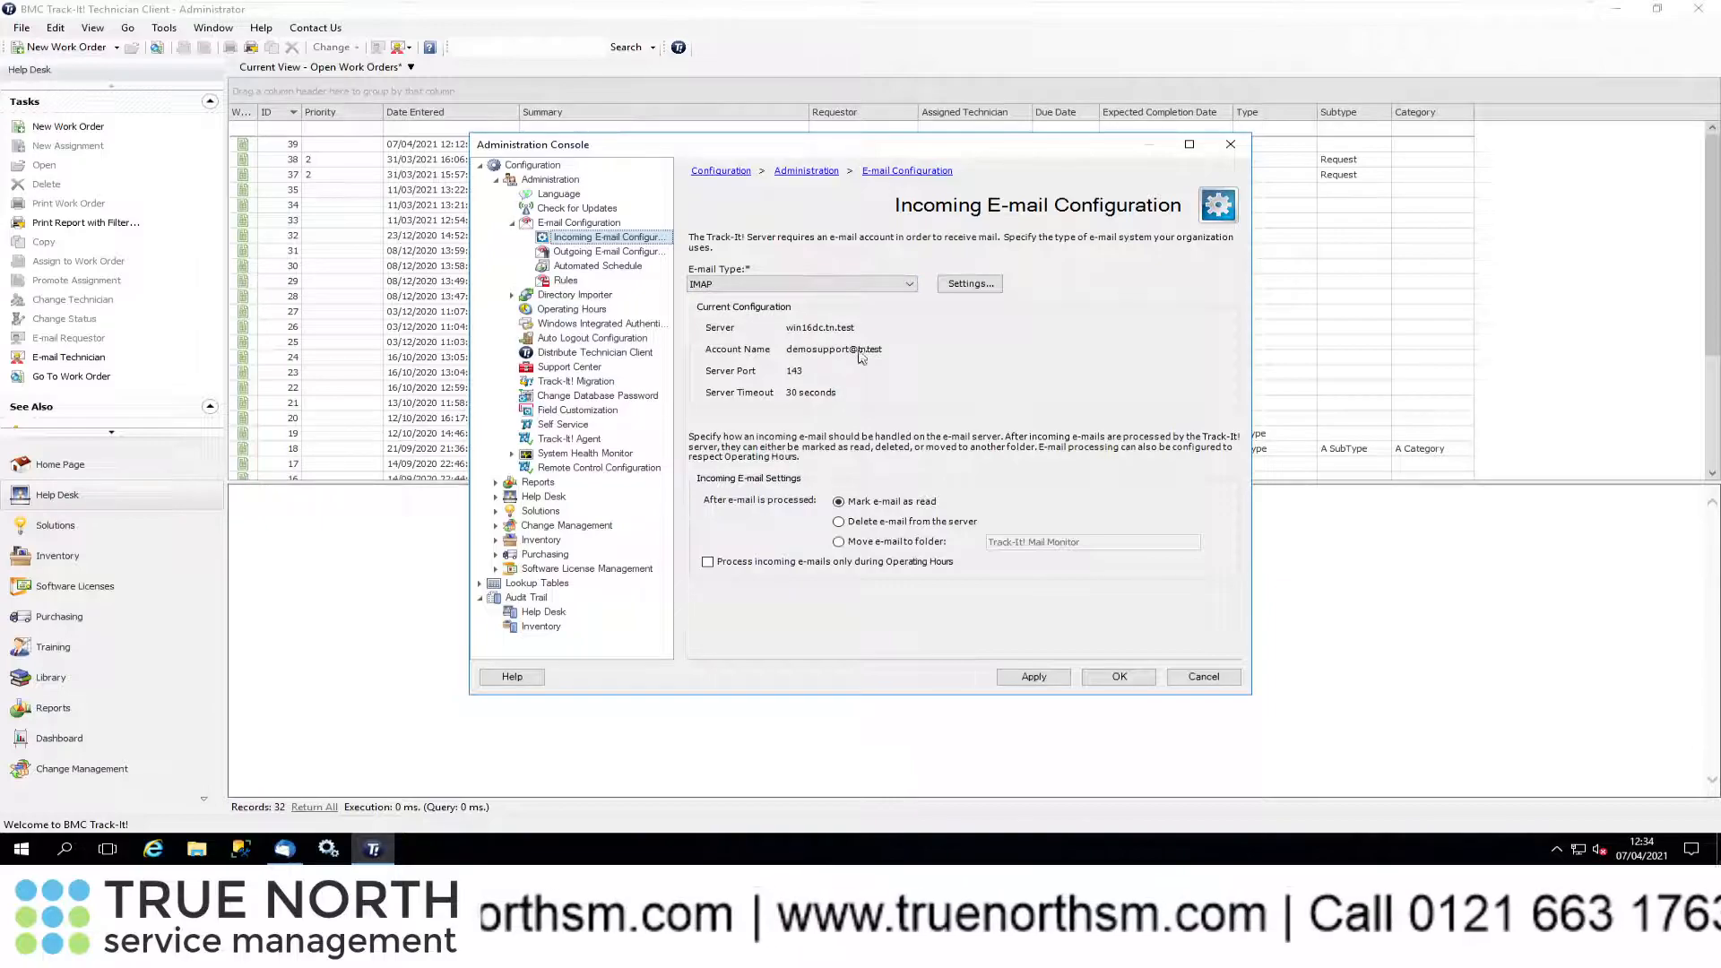
left_click(513, 224)
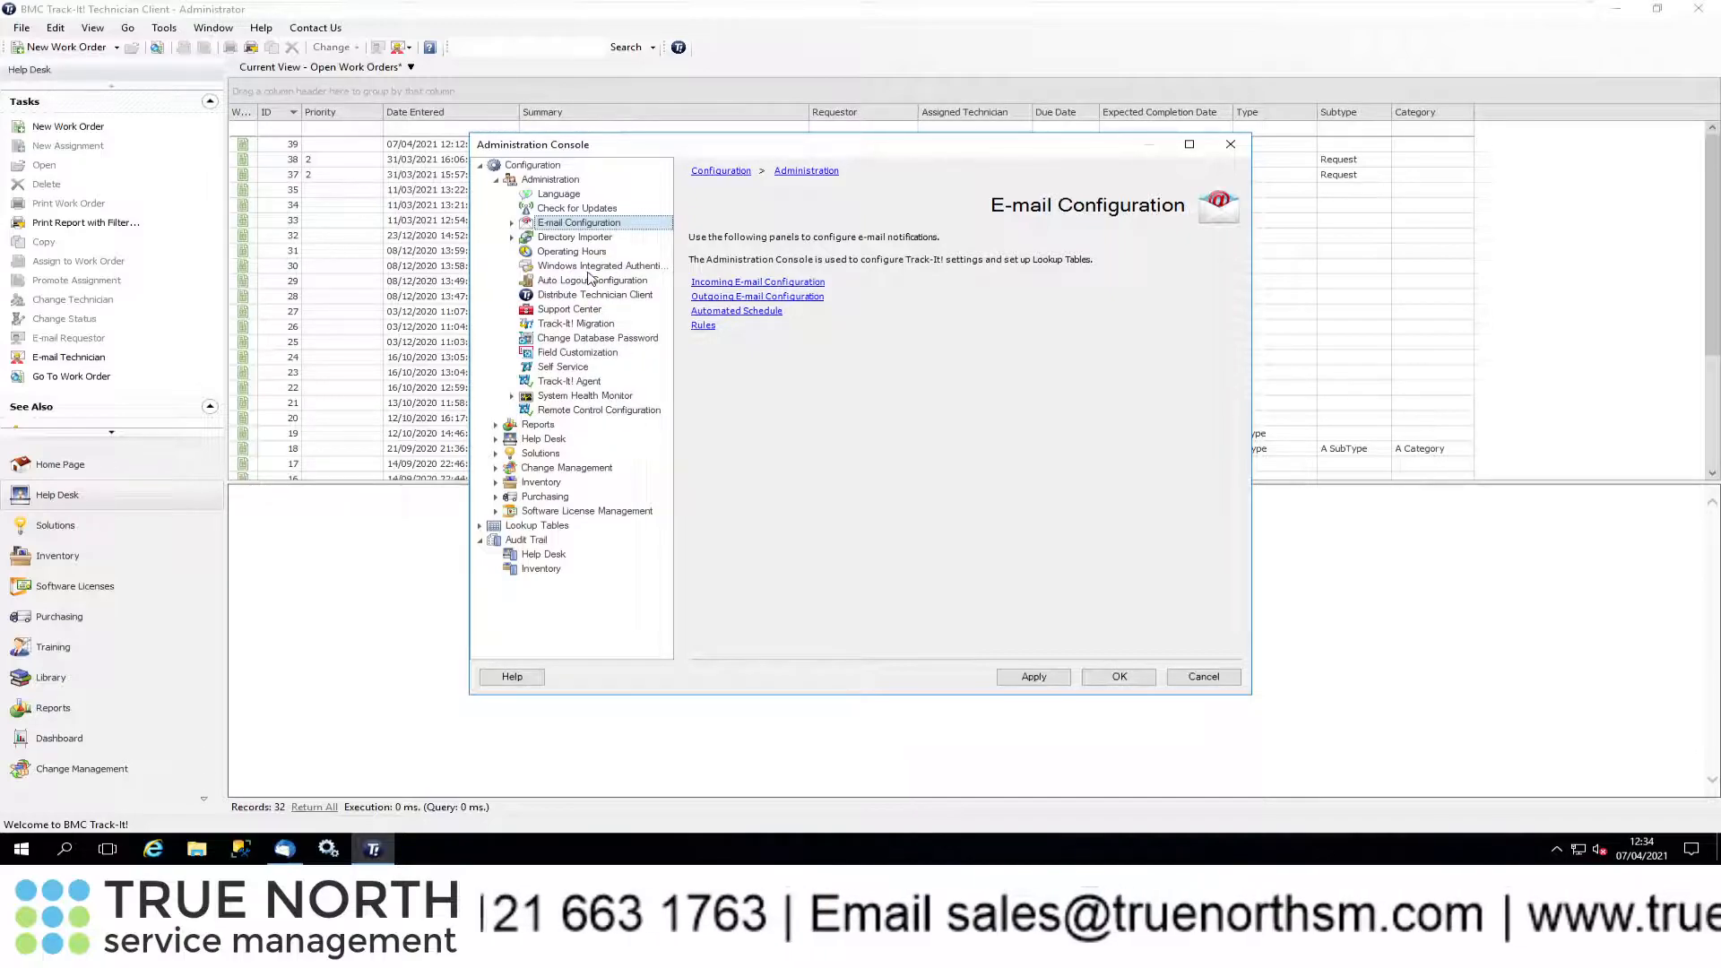
left_click(498, 181)
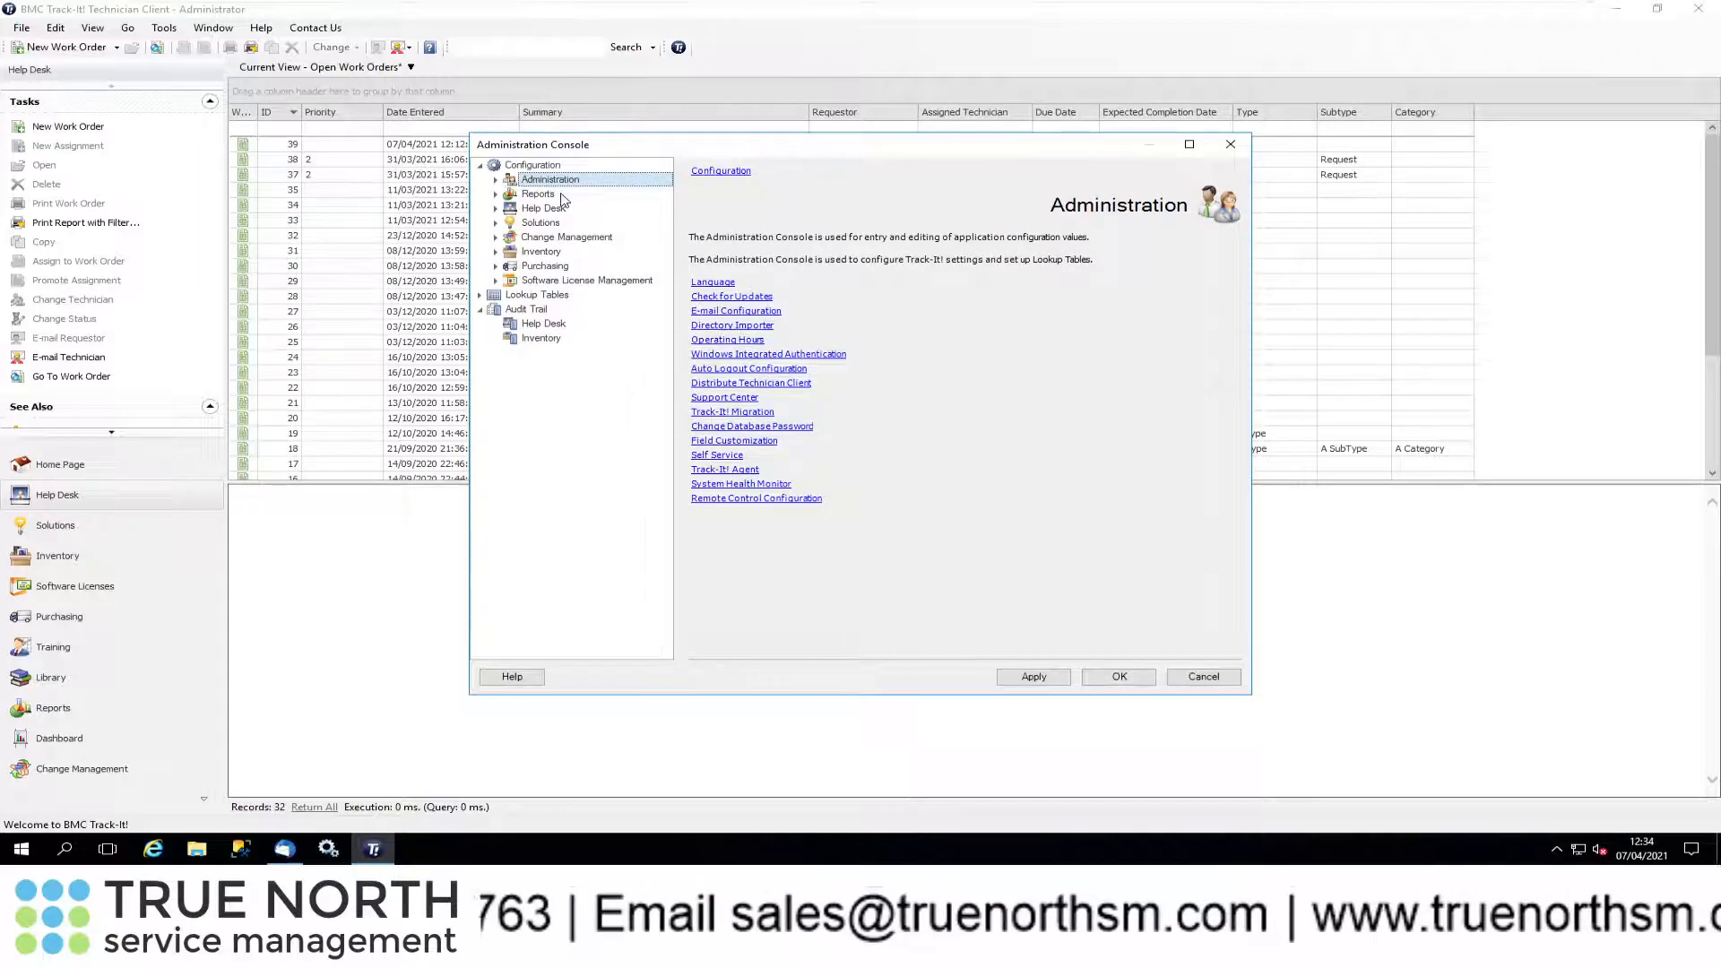
Inspect the Help Desk's Data Warehouse e-mail policy and its e-mail monitor address without saving changes
left_click(496, 209)
left_click(558, 224)
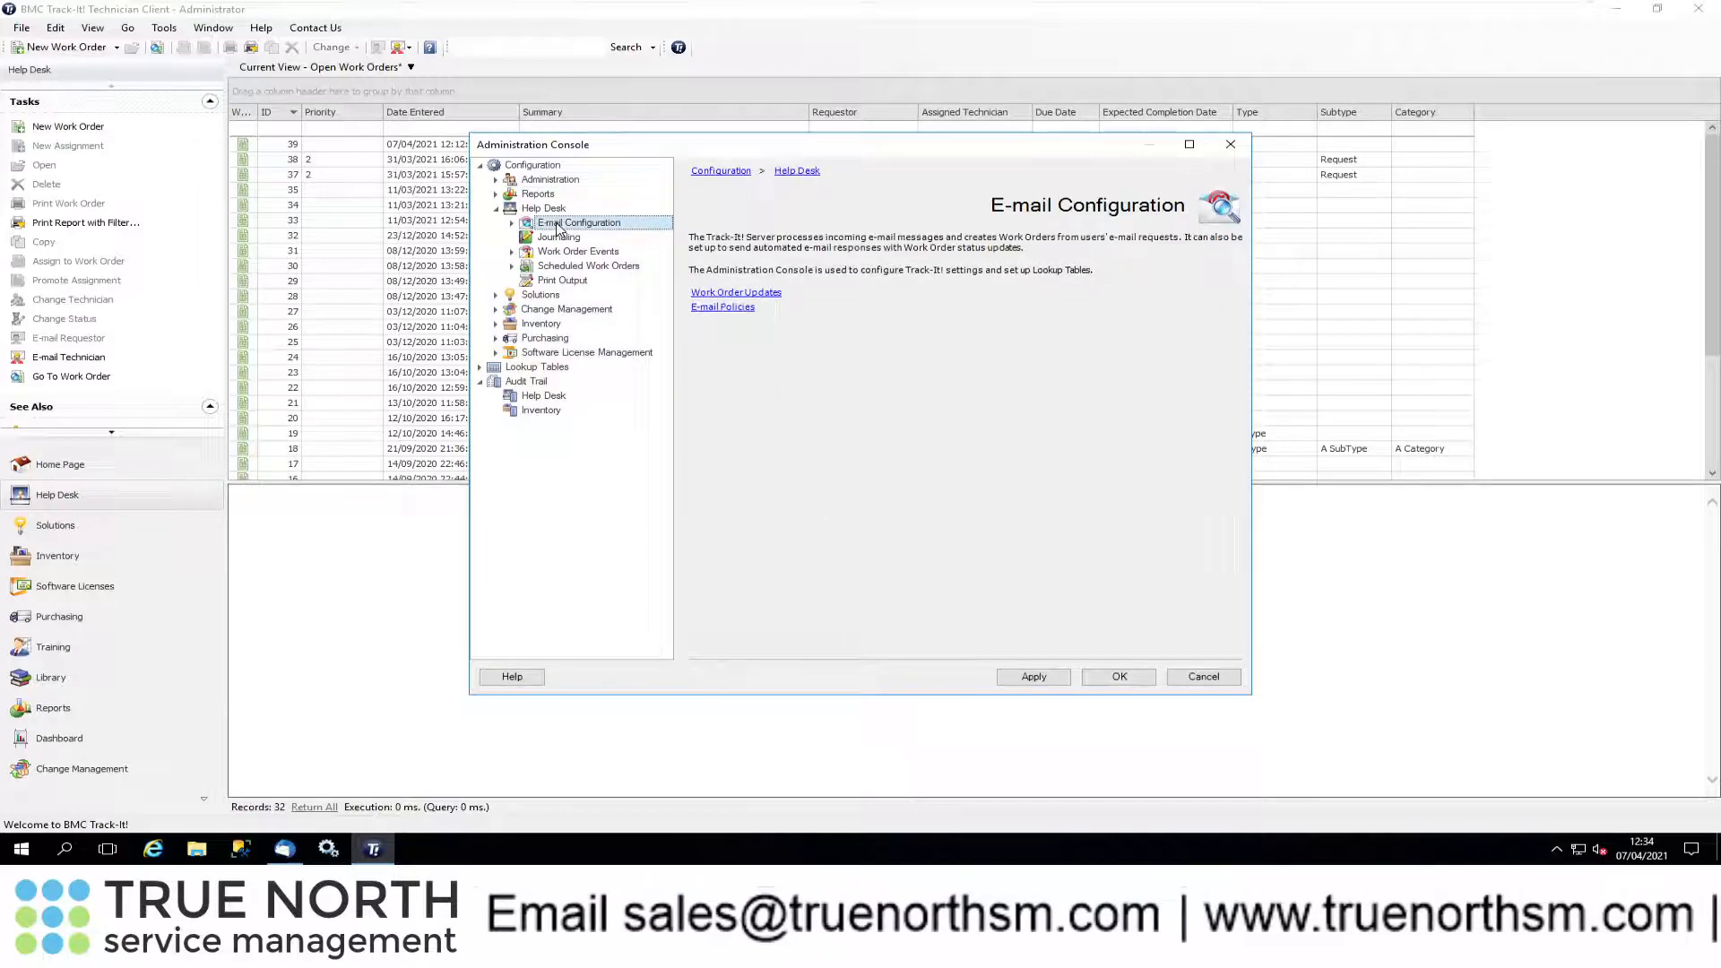
left_click(512, 222)
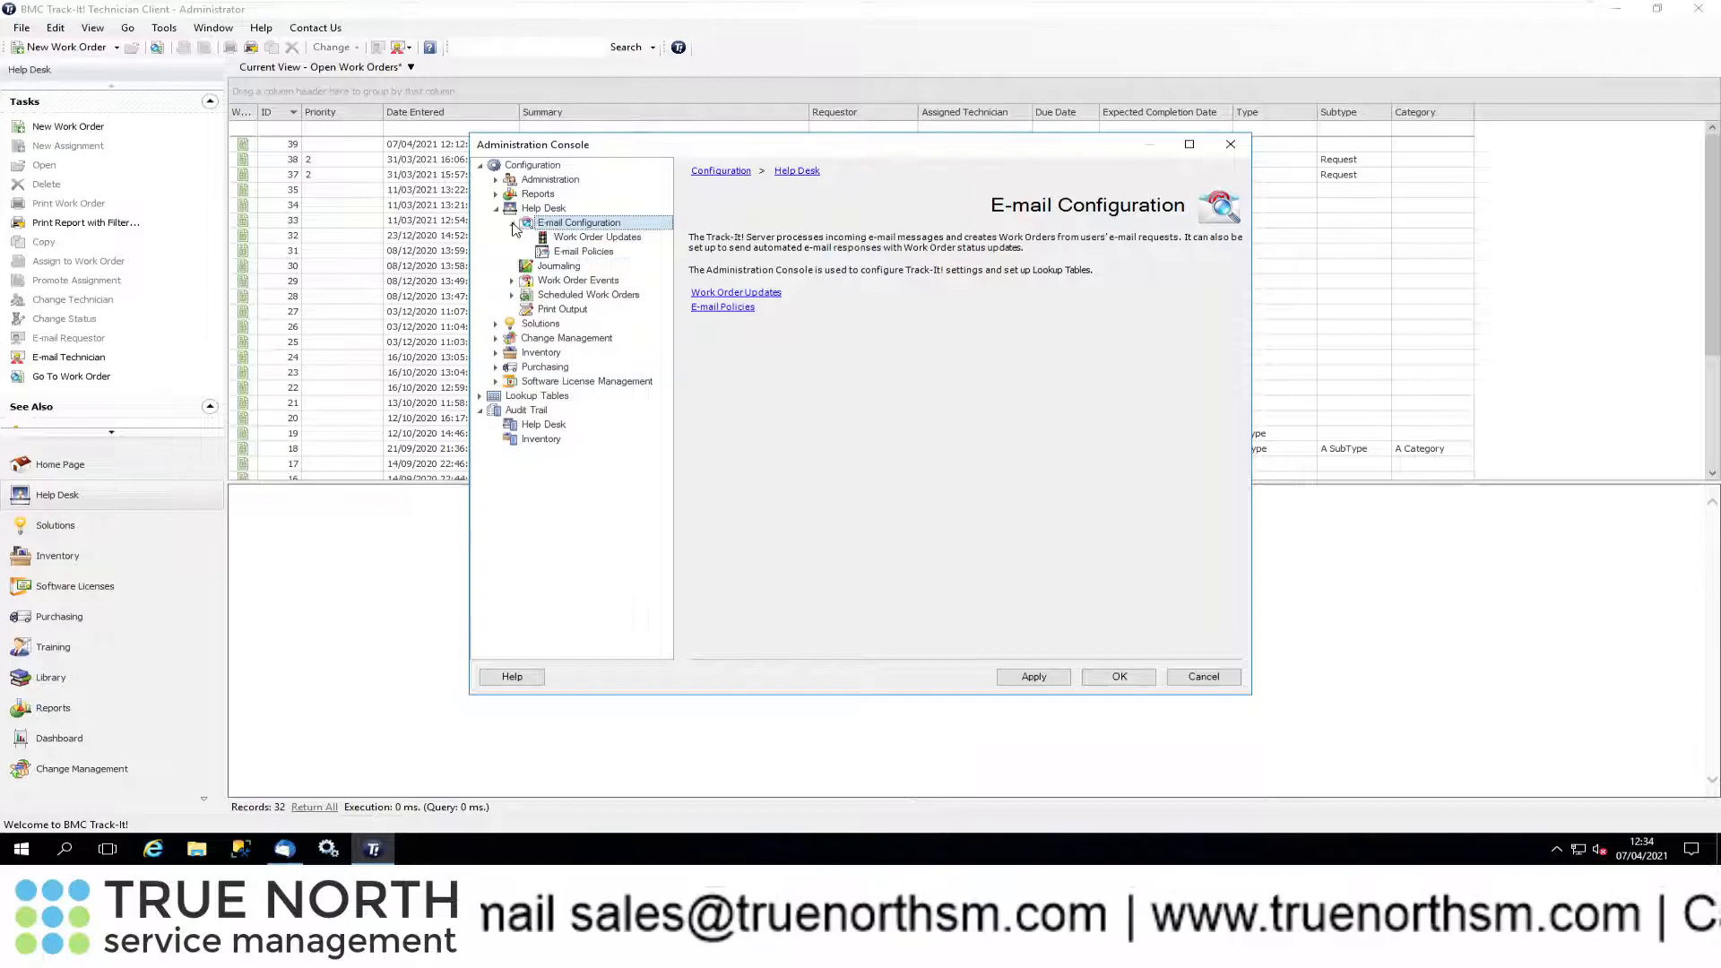
left_click(581, 254)
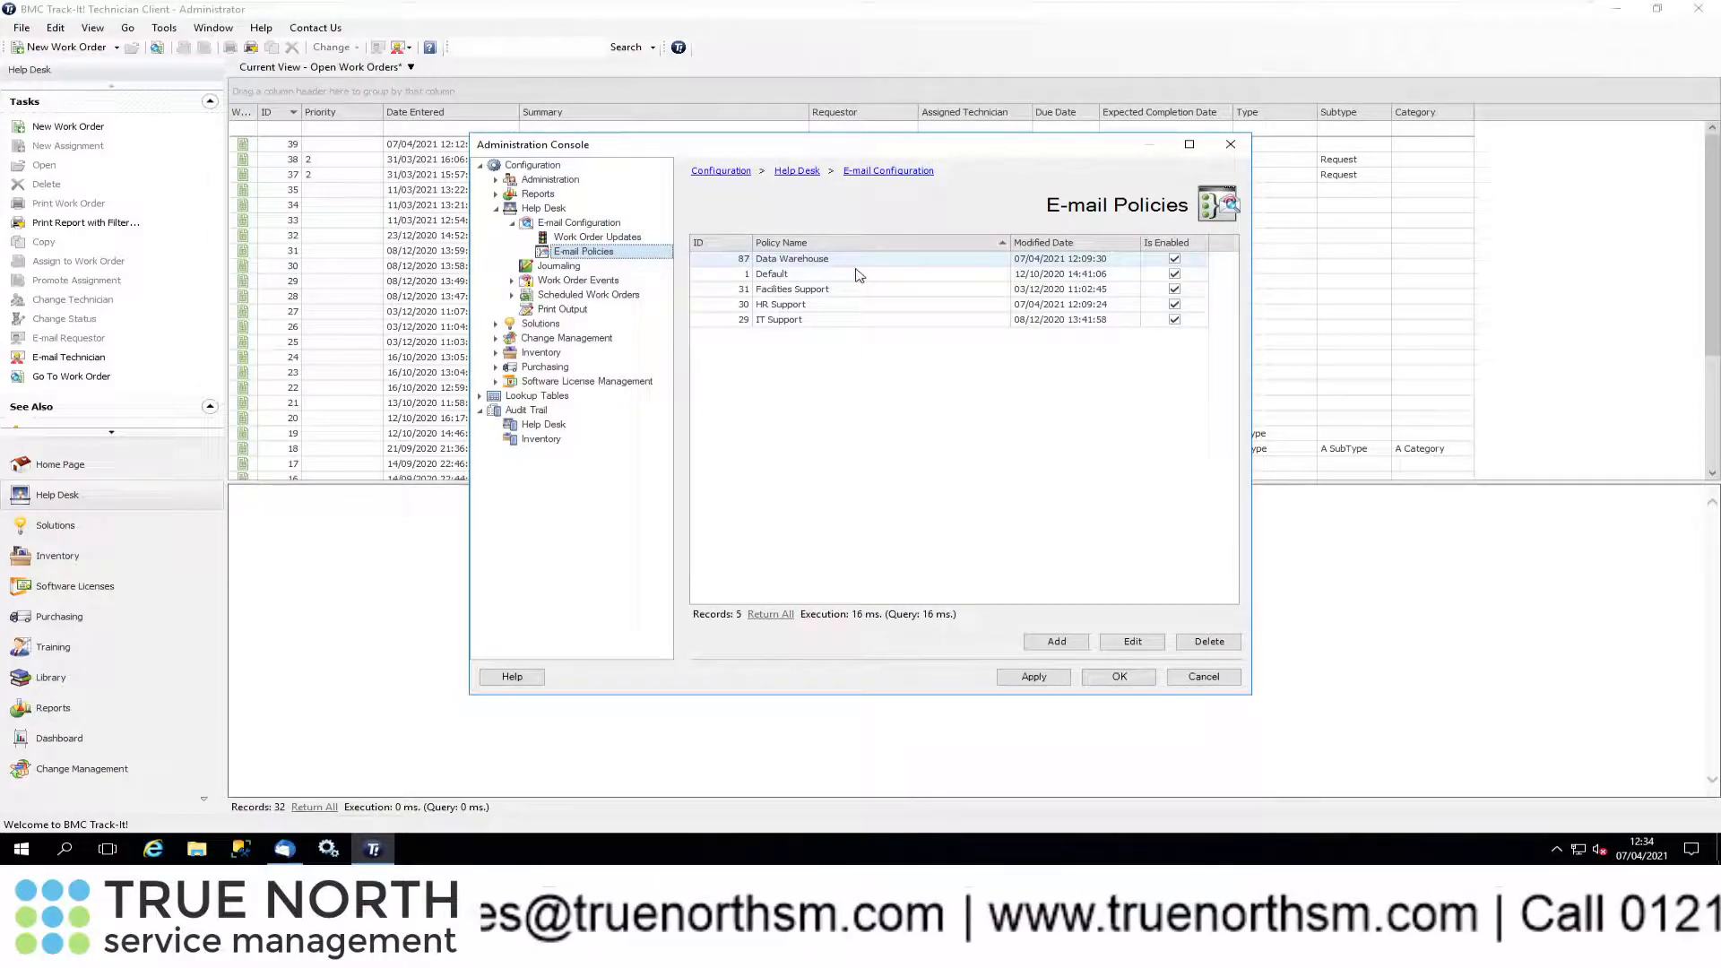
double_click(826, 262)
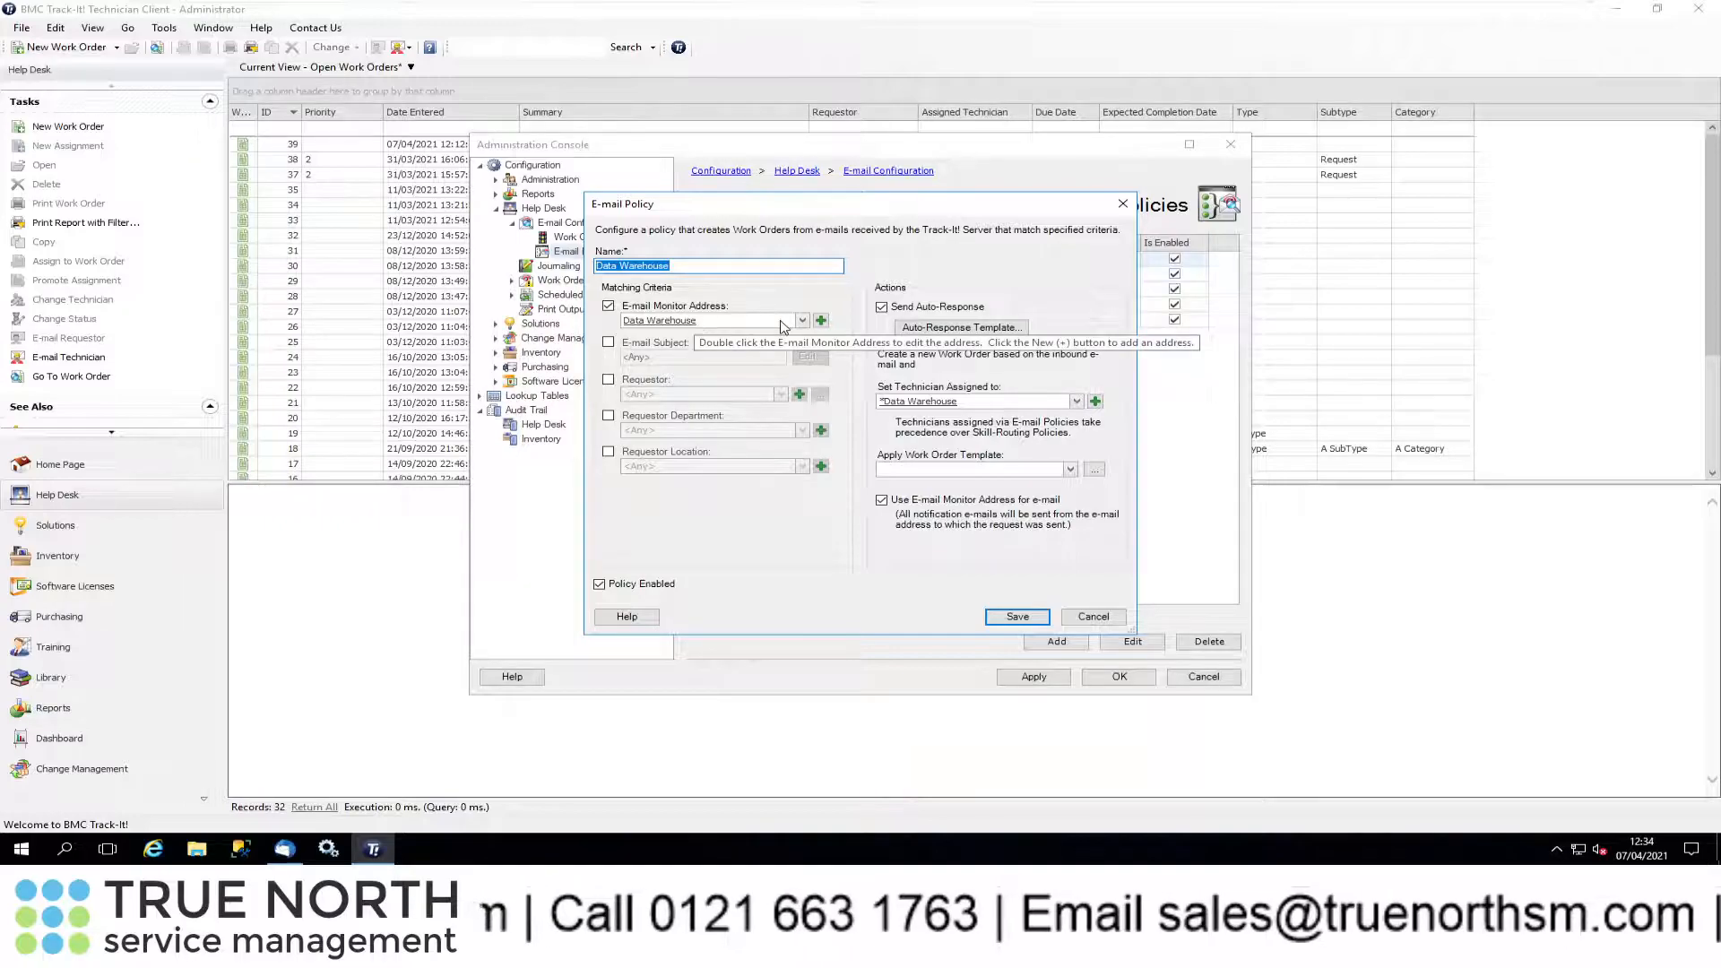
double_click(679, 324)
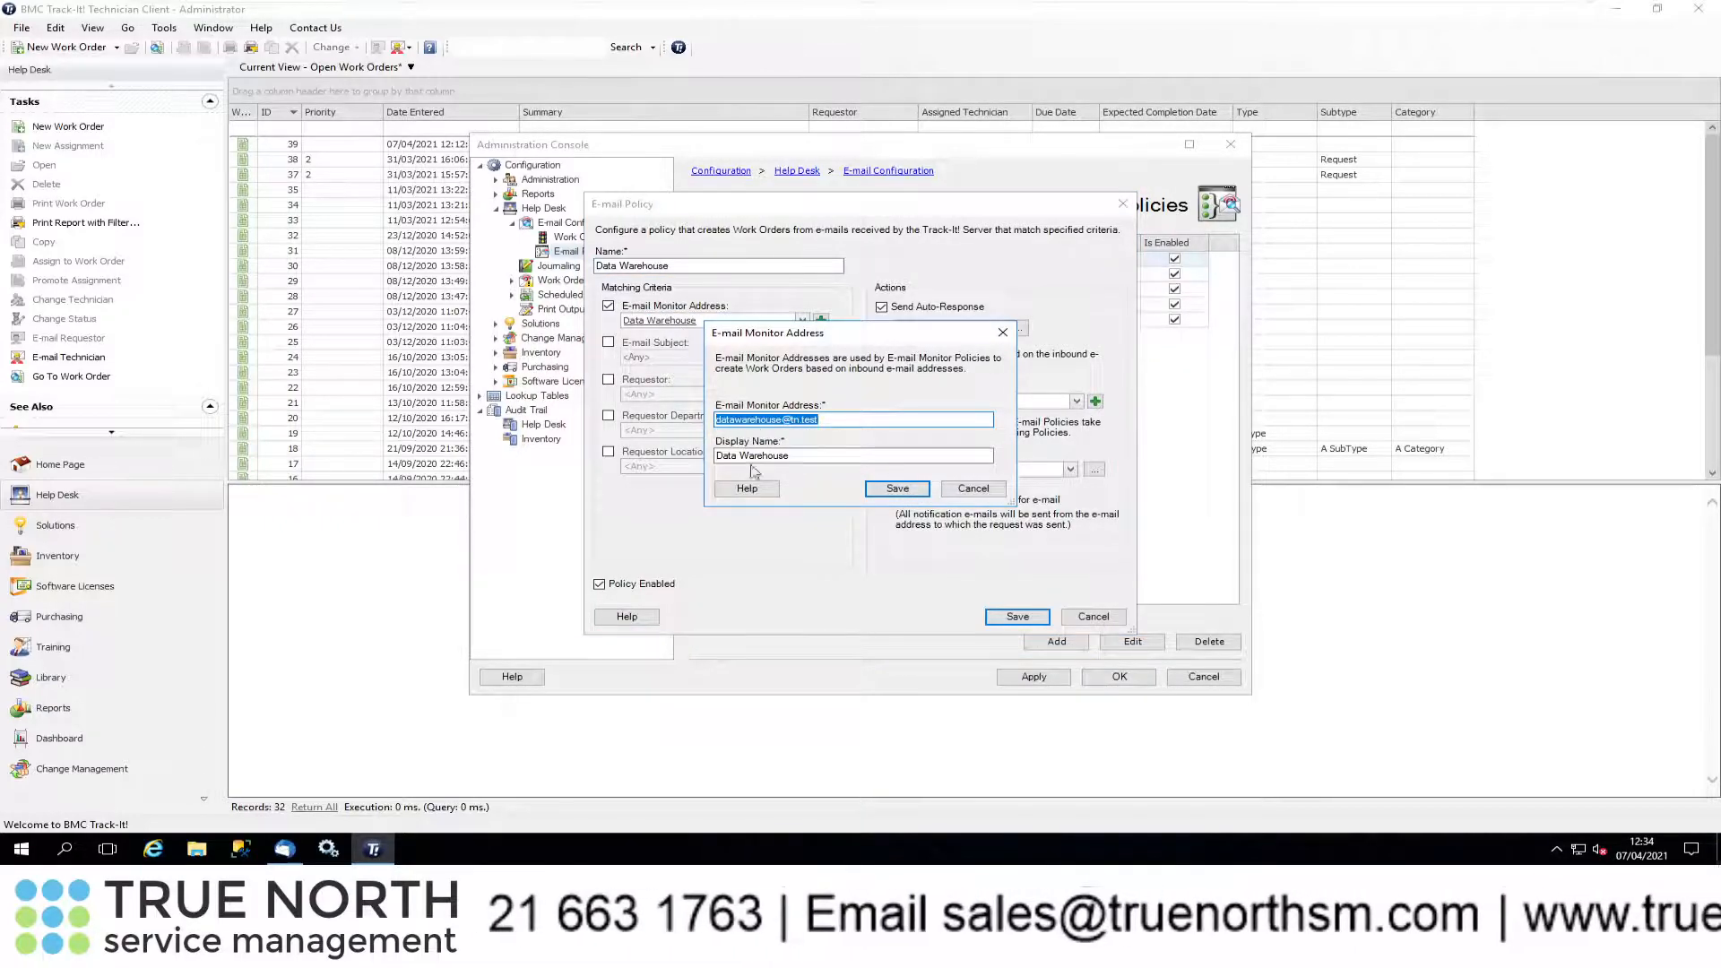
left_click(975, 492)
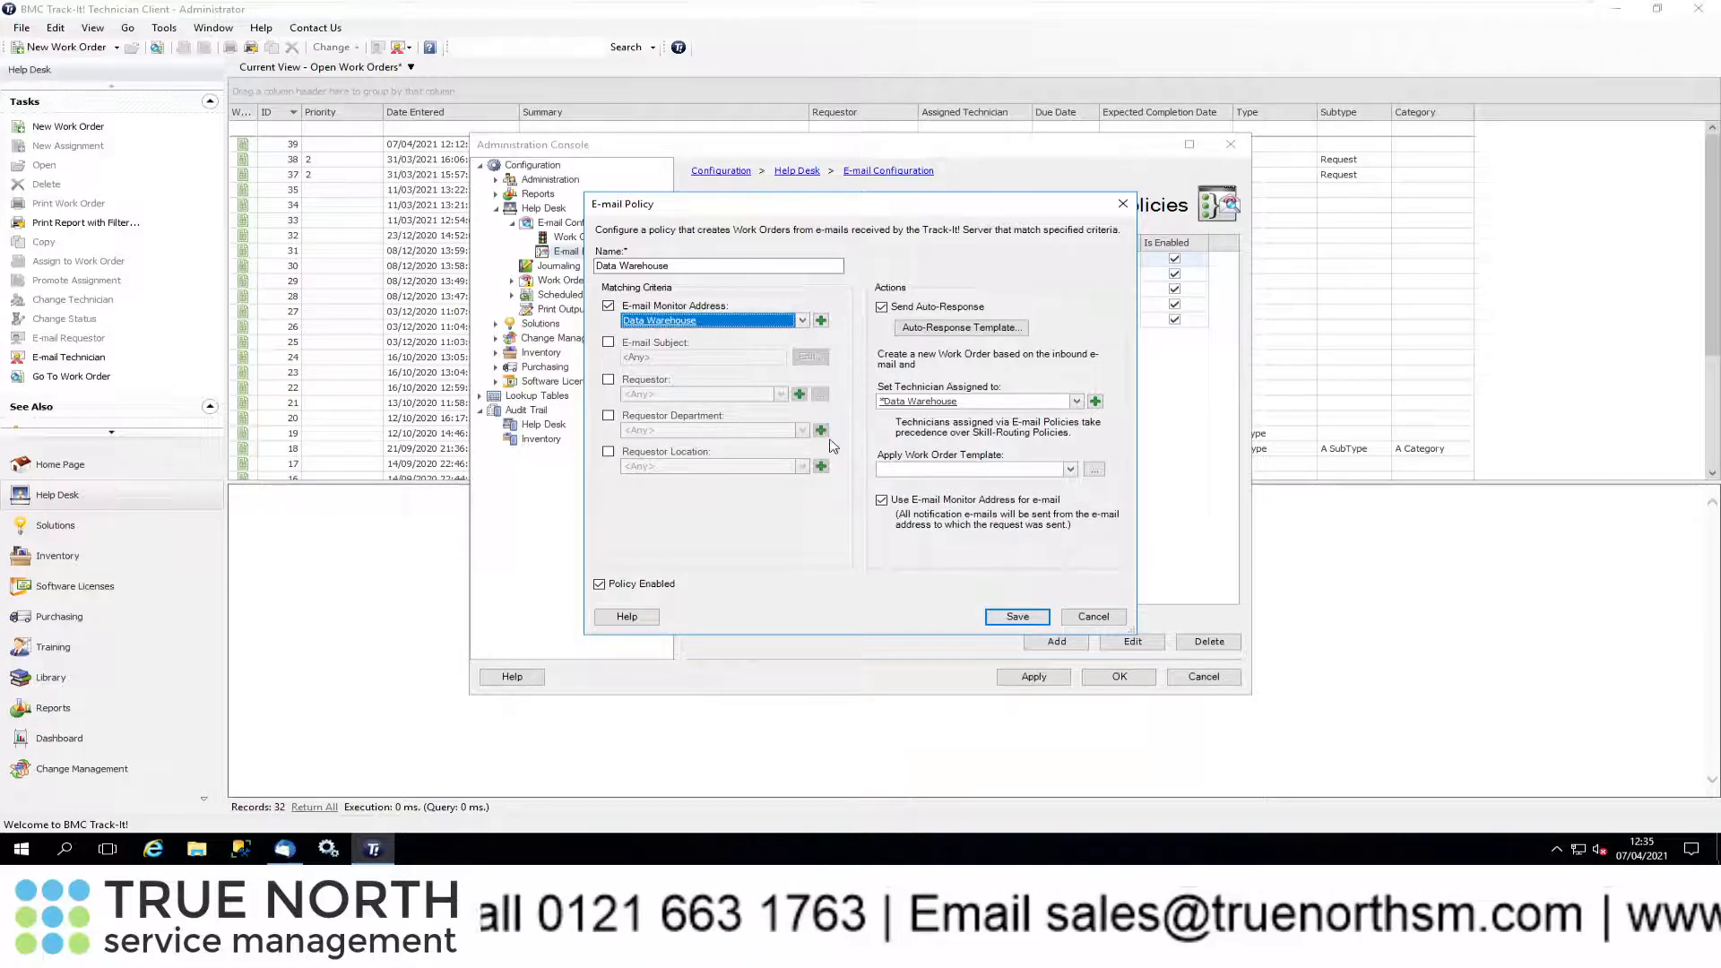
left_click(1084, 619)
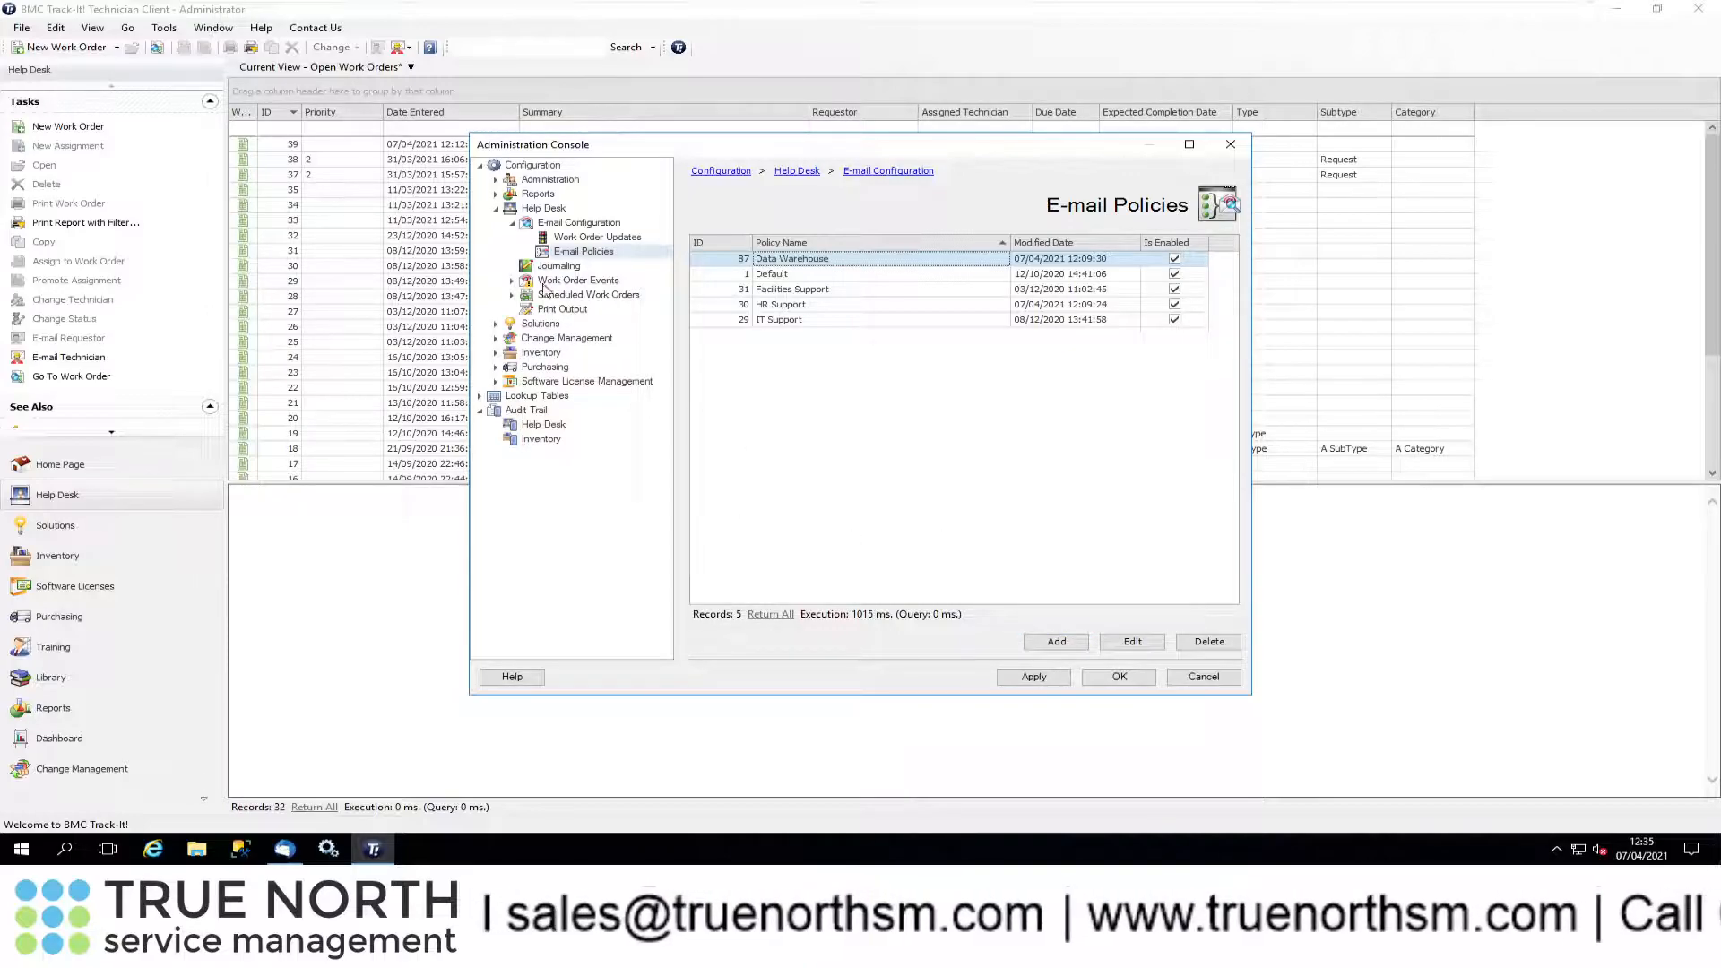
Open the list of Service Level Agreements in the Help Desk lookup tables
left_click(496, 209)
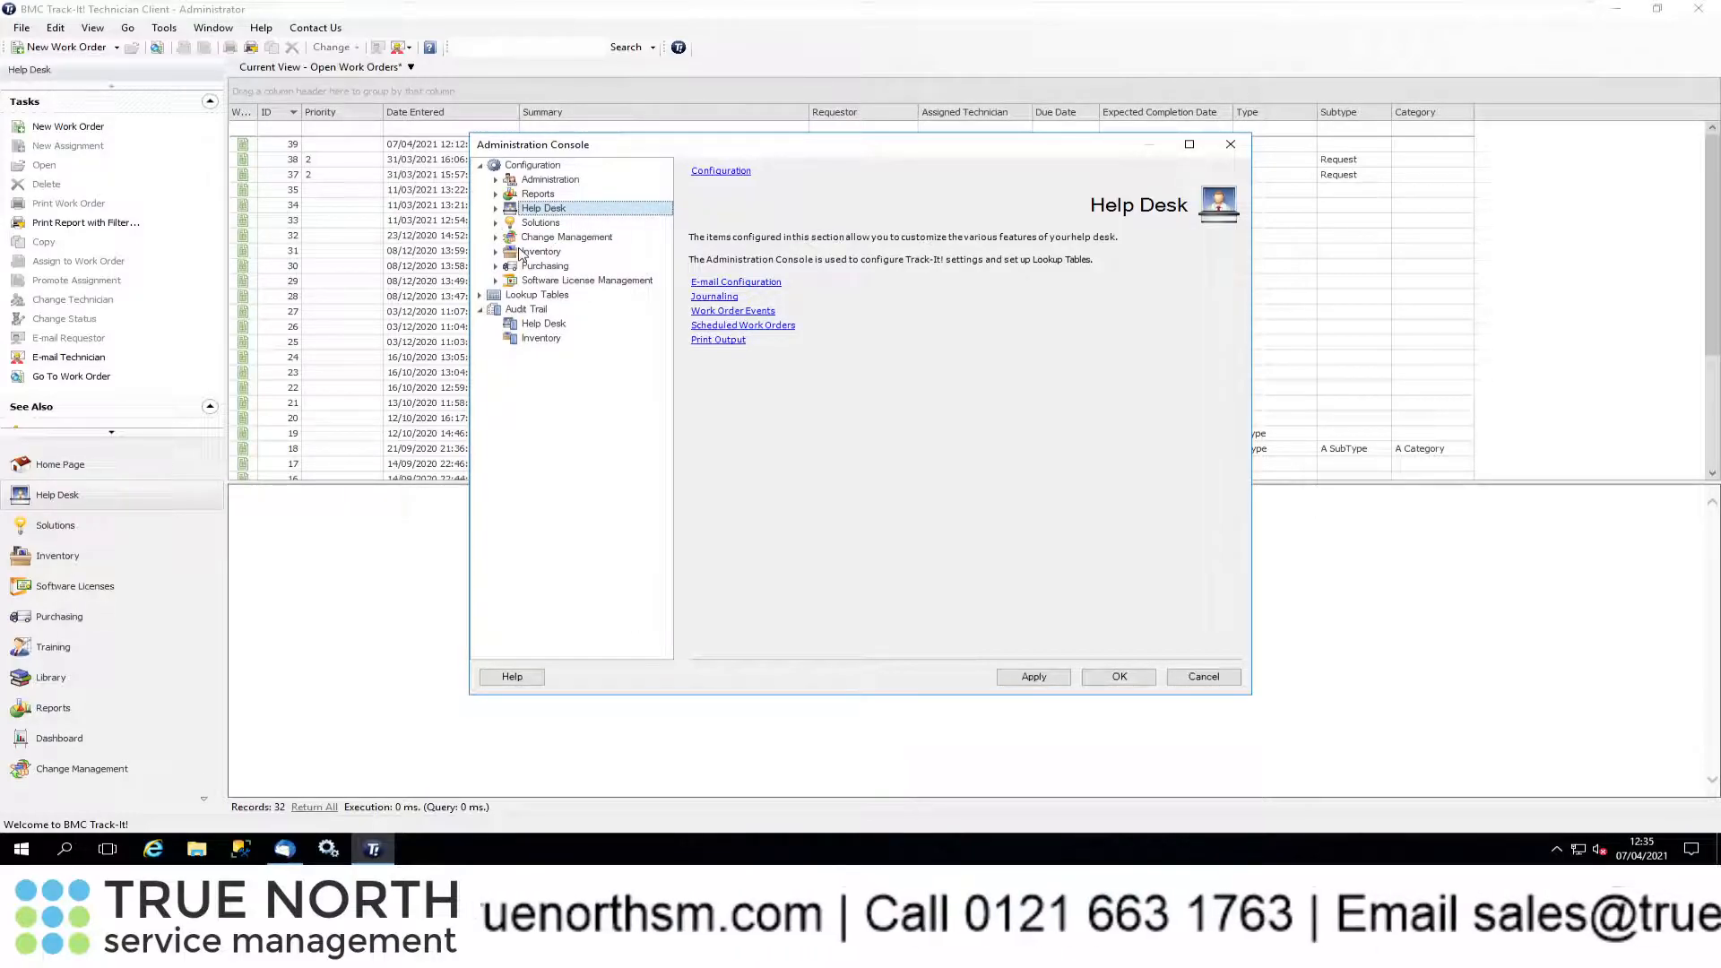
left_click(480, 297)
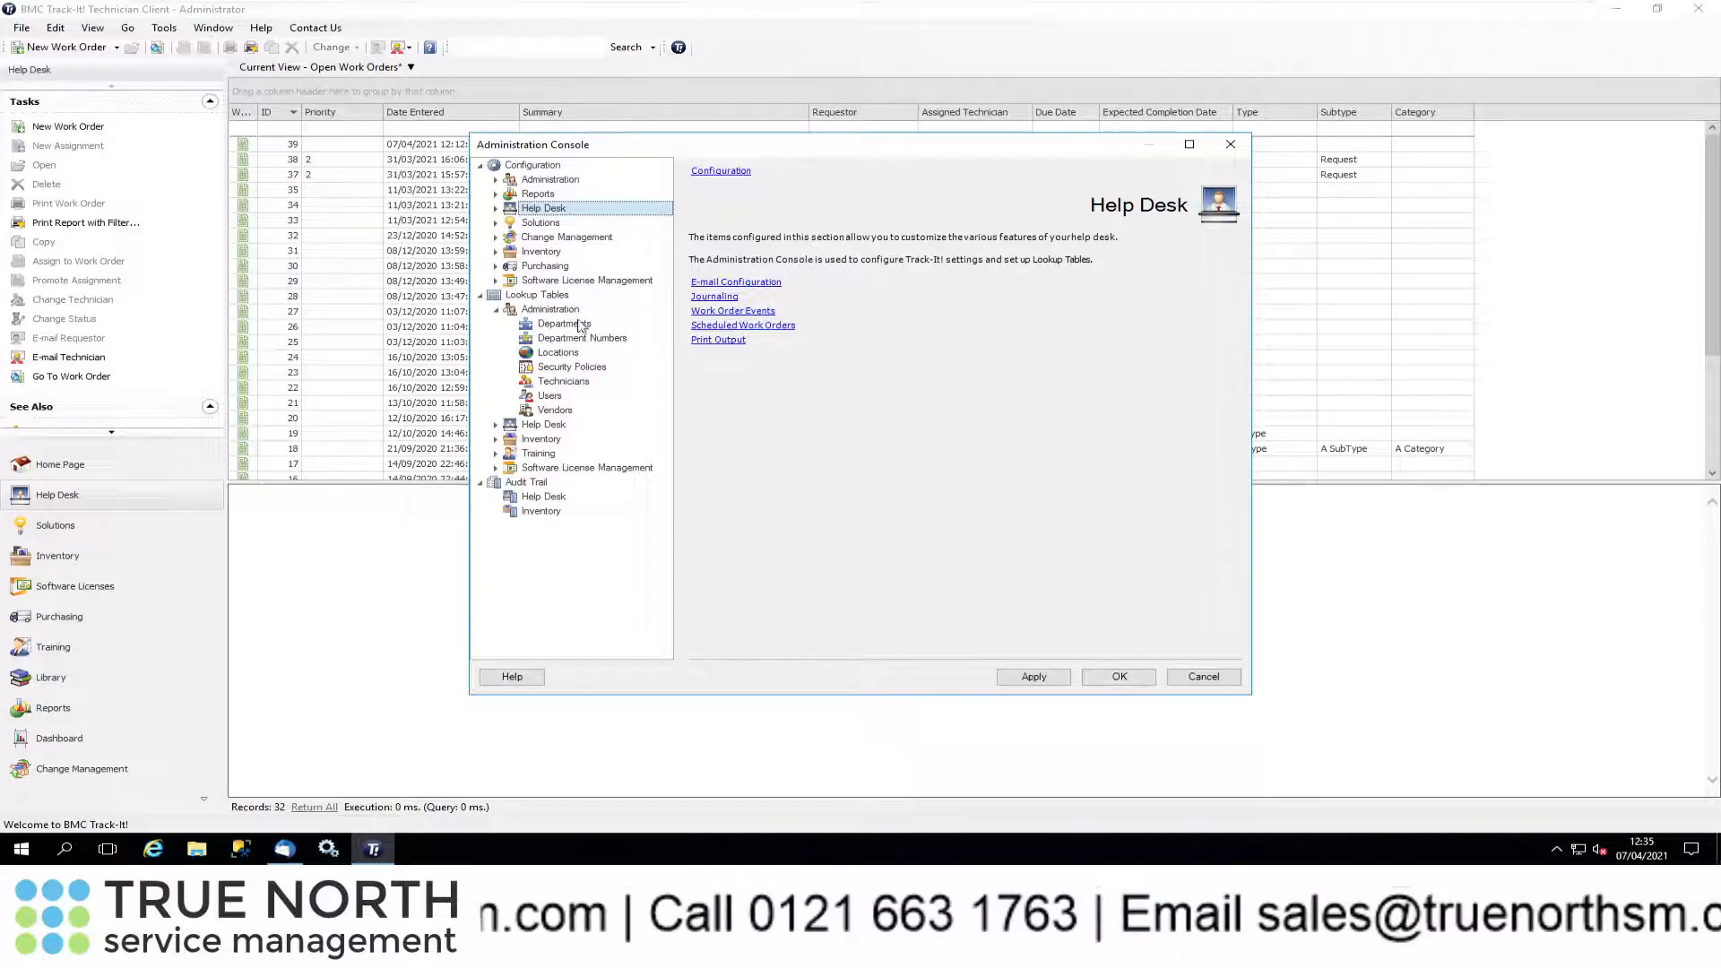
left_click(496, 426)
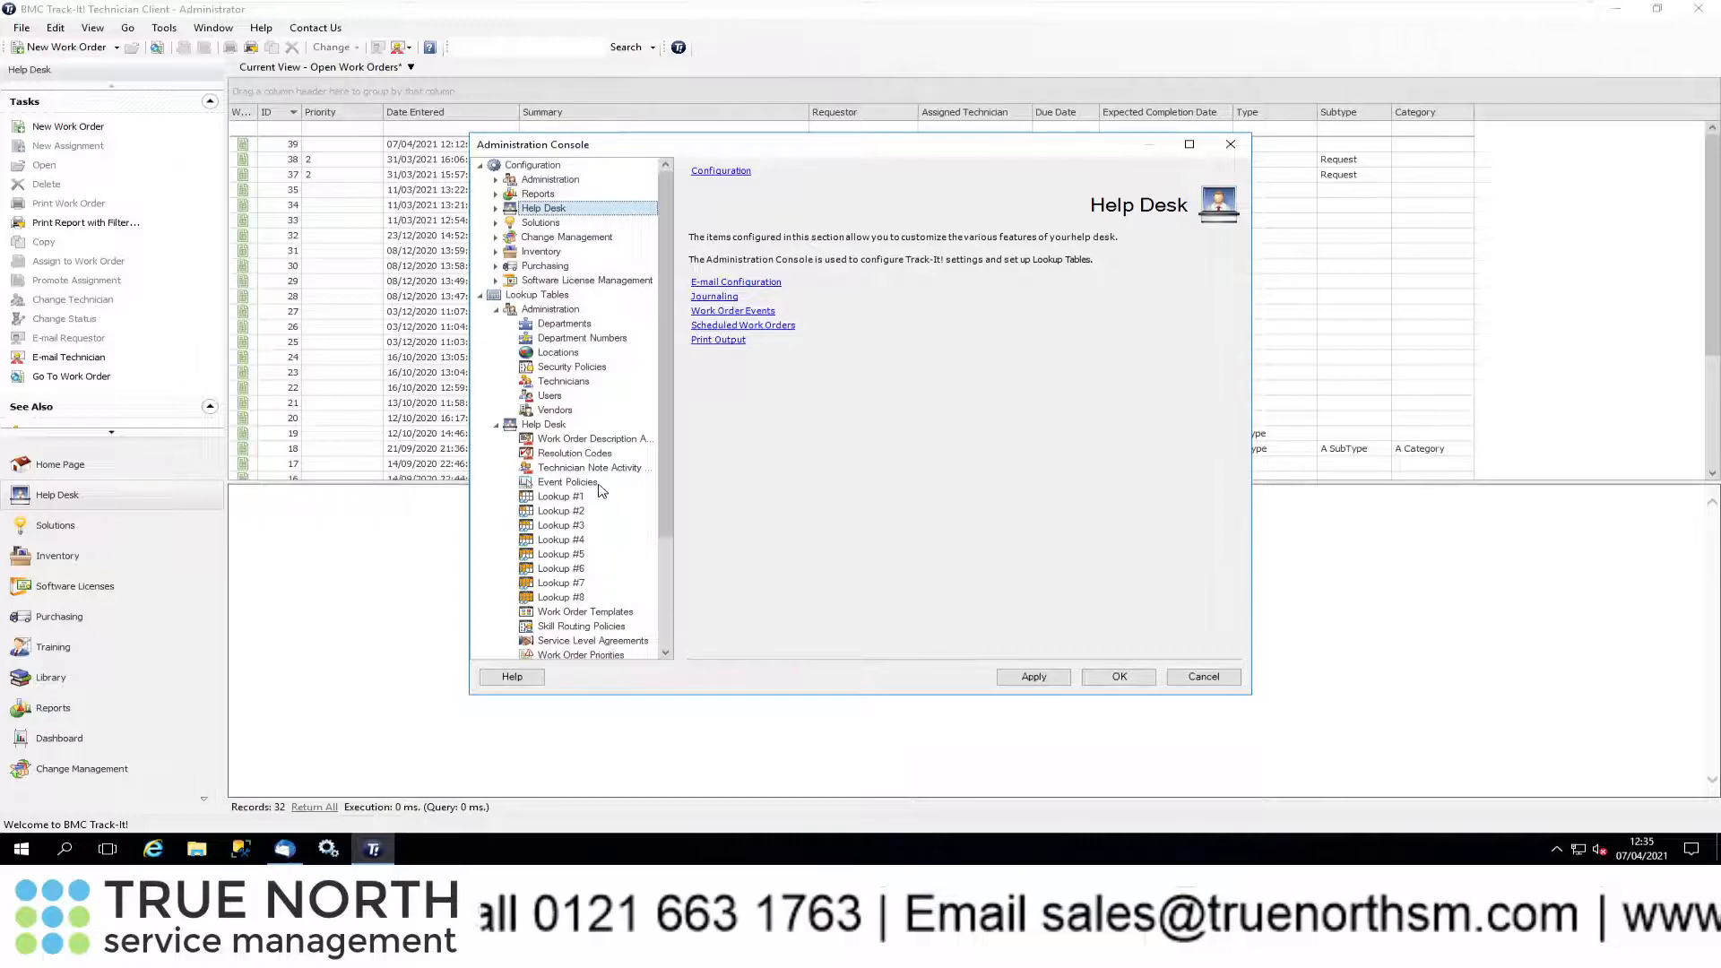
scroll(618, 513, "down", 2)
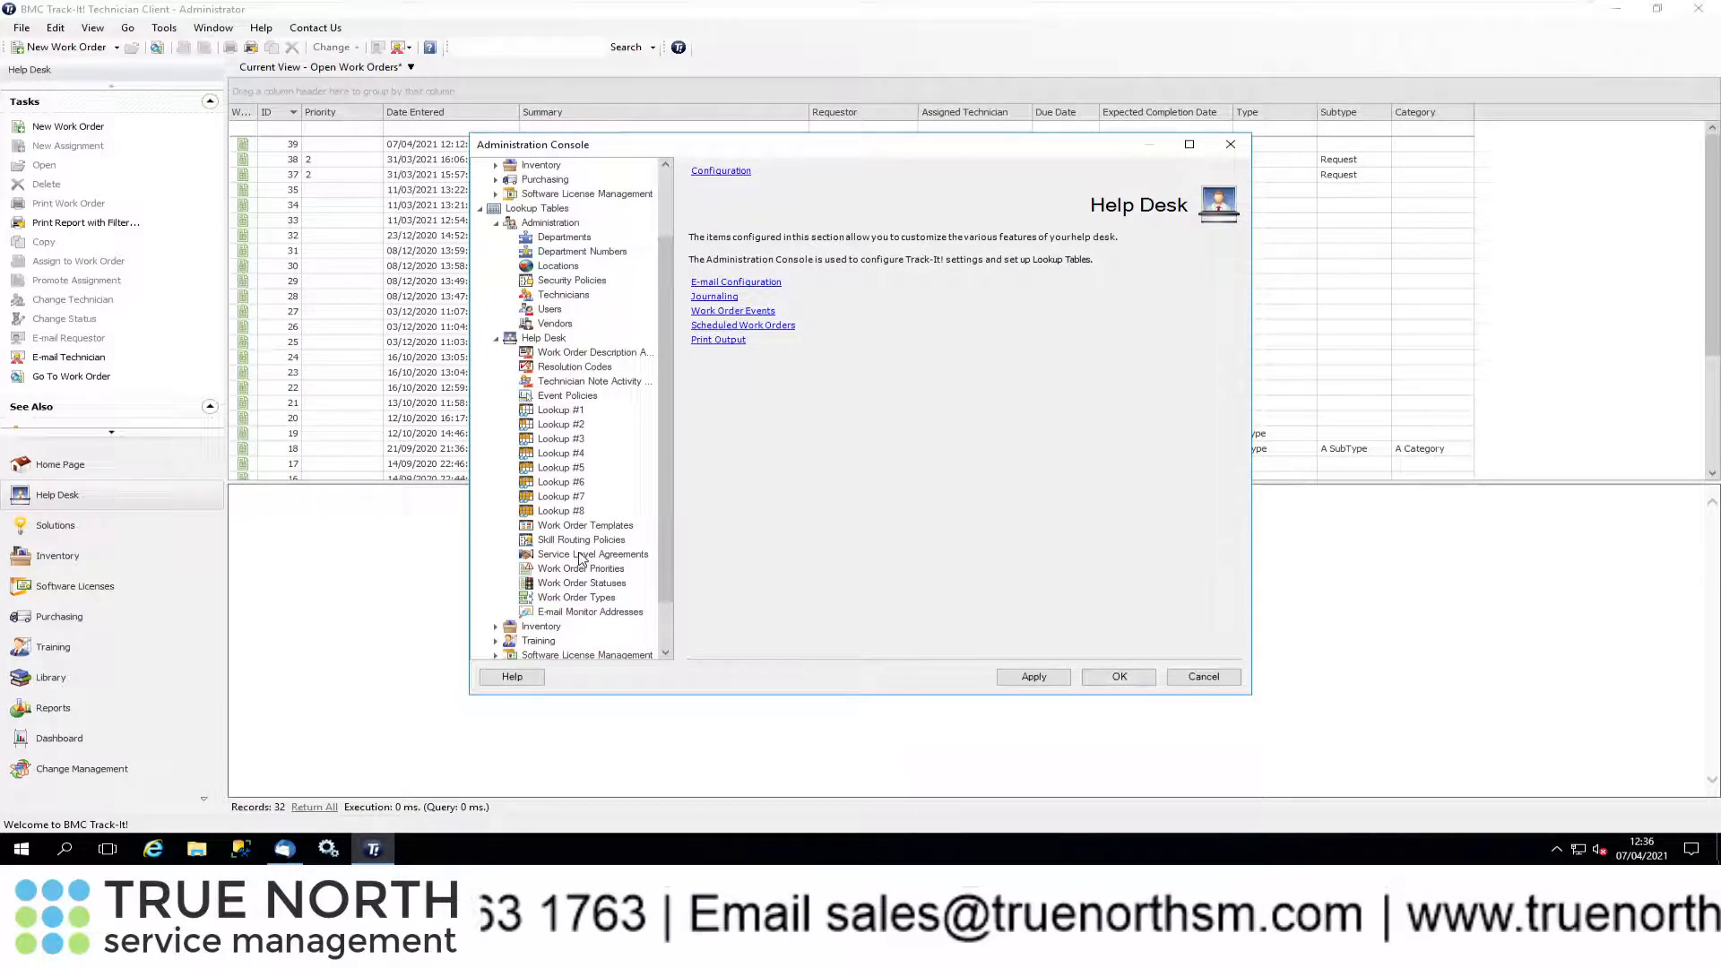
left_click(581, 556)
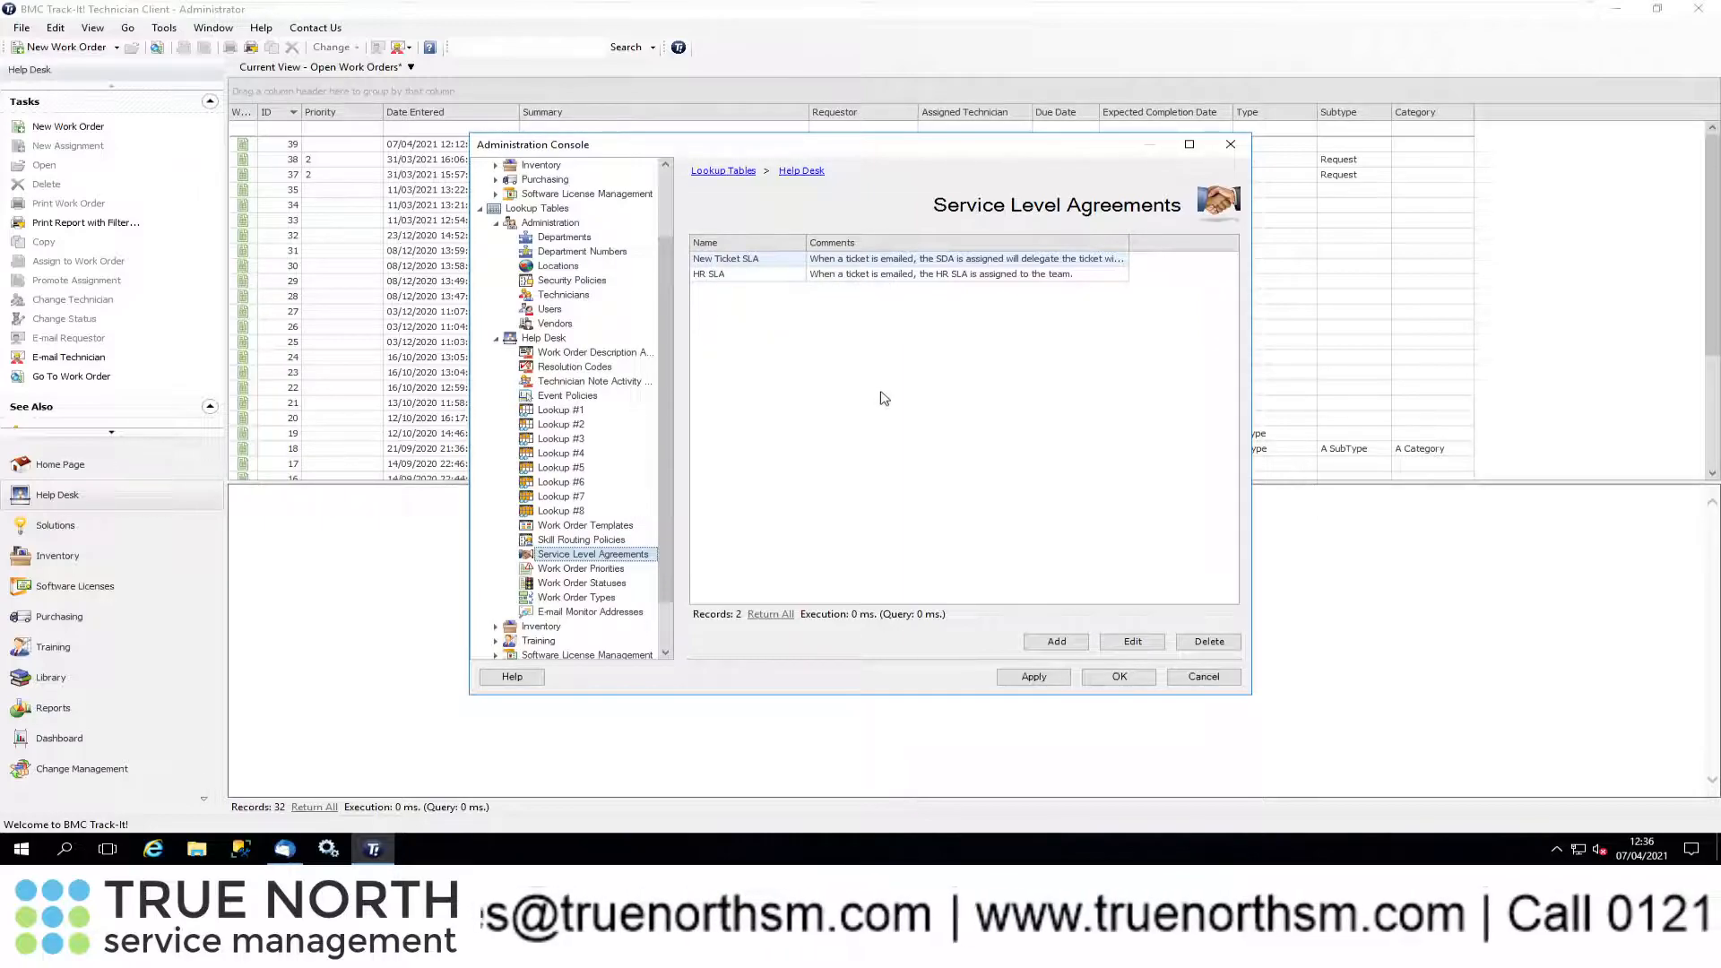
Start a new service level agreement named "Data Warehouse SLA" and copy the words "Data Warehouse" from its name
left_click(1064, 645)
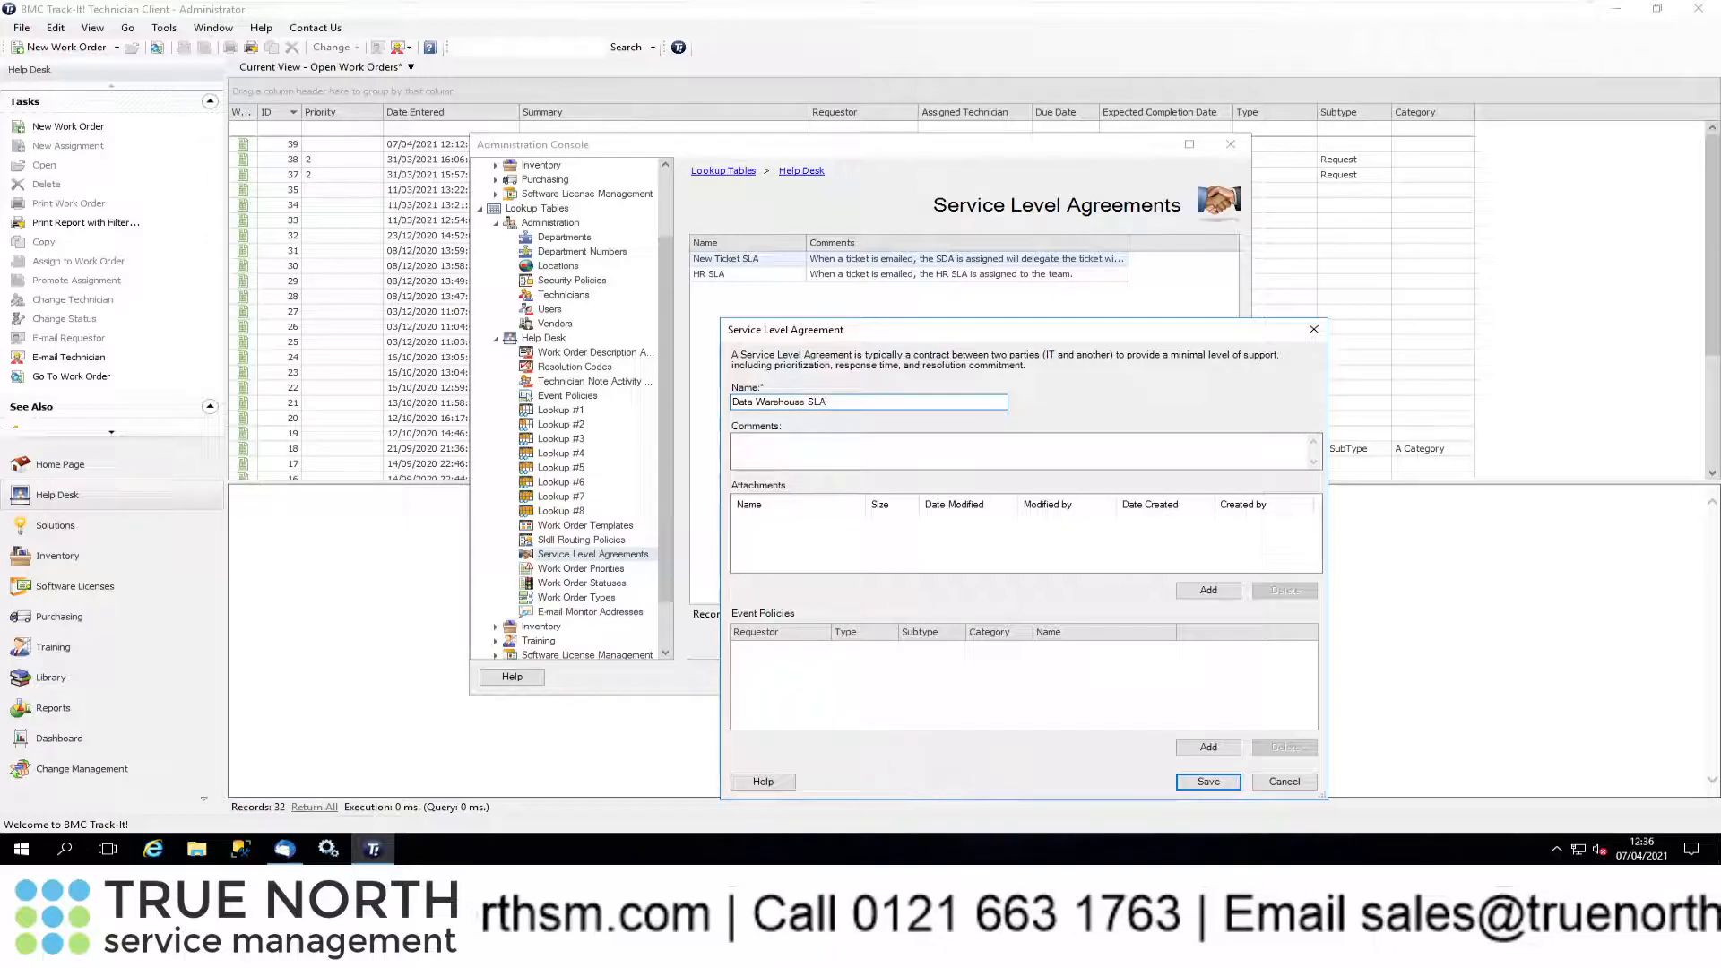
left_click_drag(804, 402, 722, 406)
right_click(742, 405)
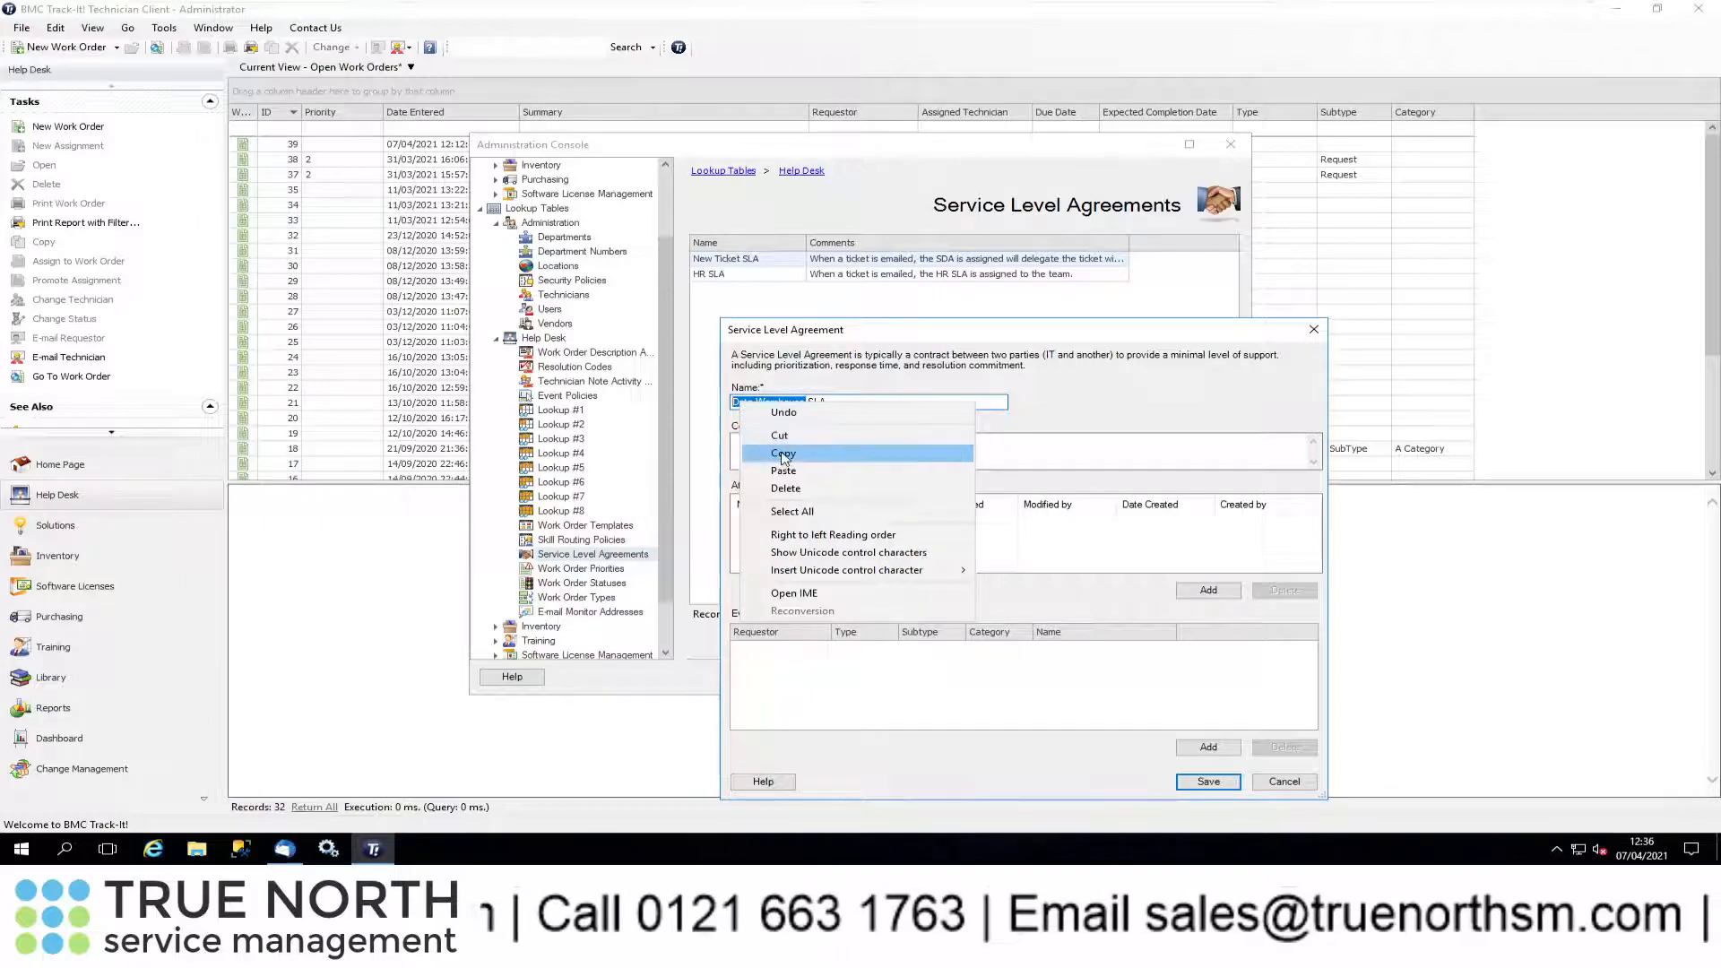
left_click(783, 452)
left_click(783, 453)
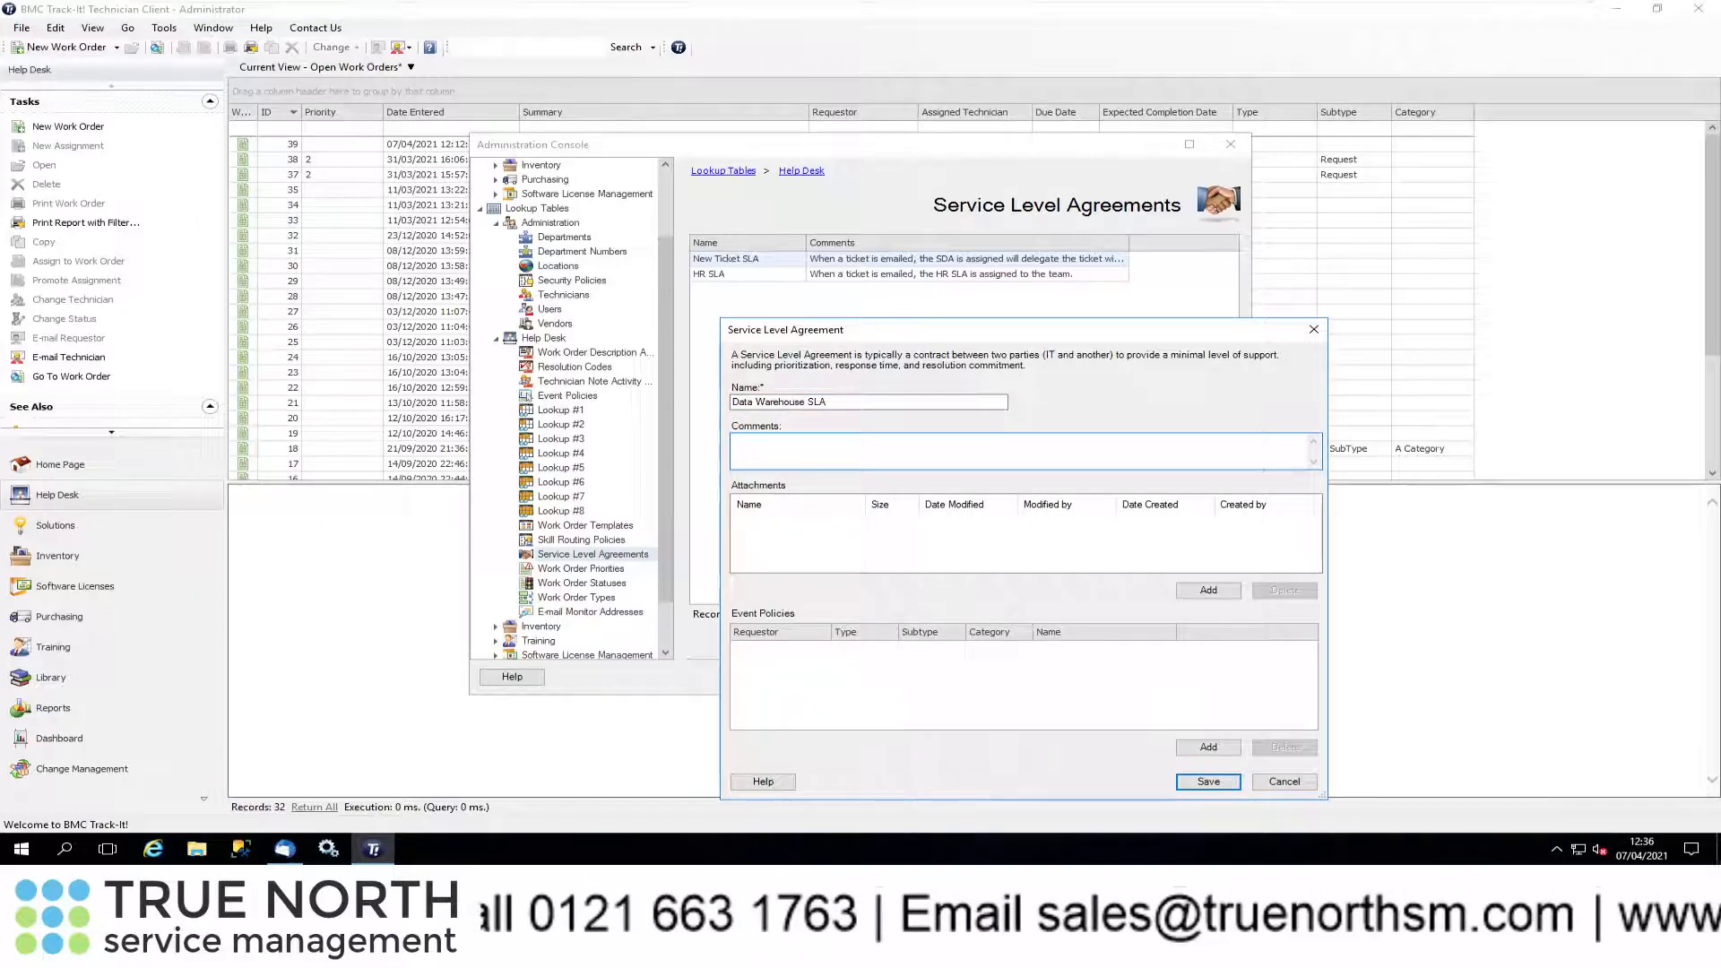
Enter the comment "When the ticket is emailed, the Data Warehouse SLA is assigned to the team." and save the agreement
type("When the ")
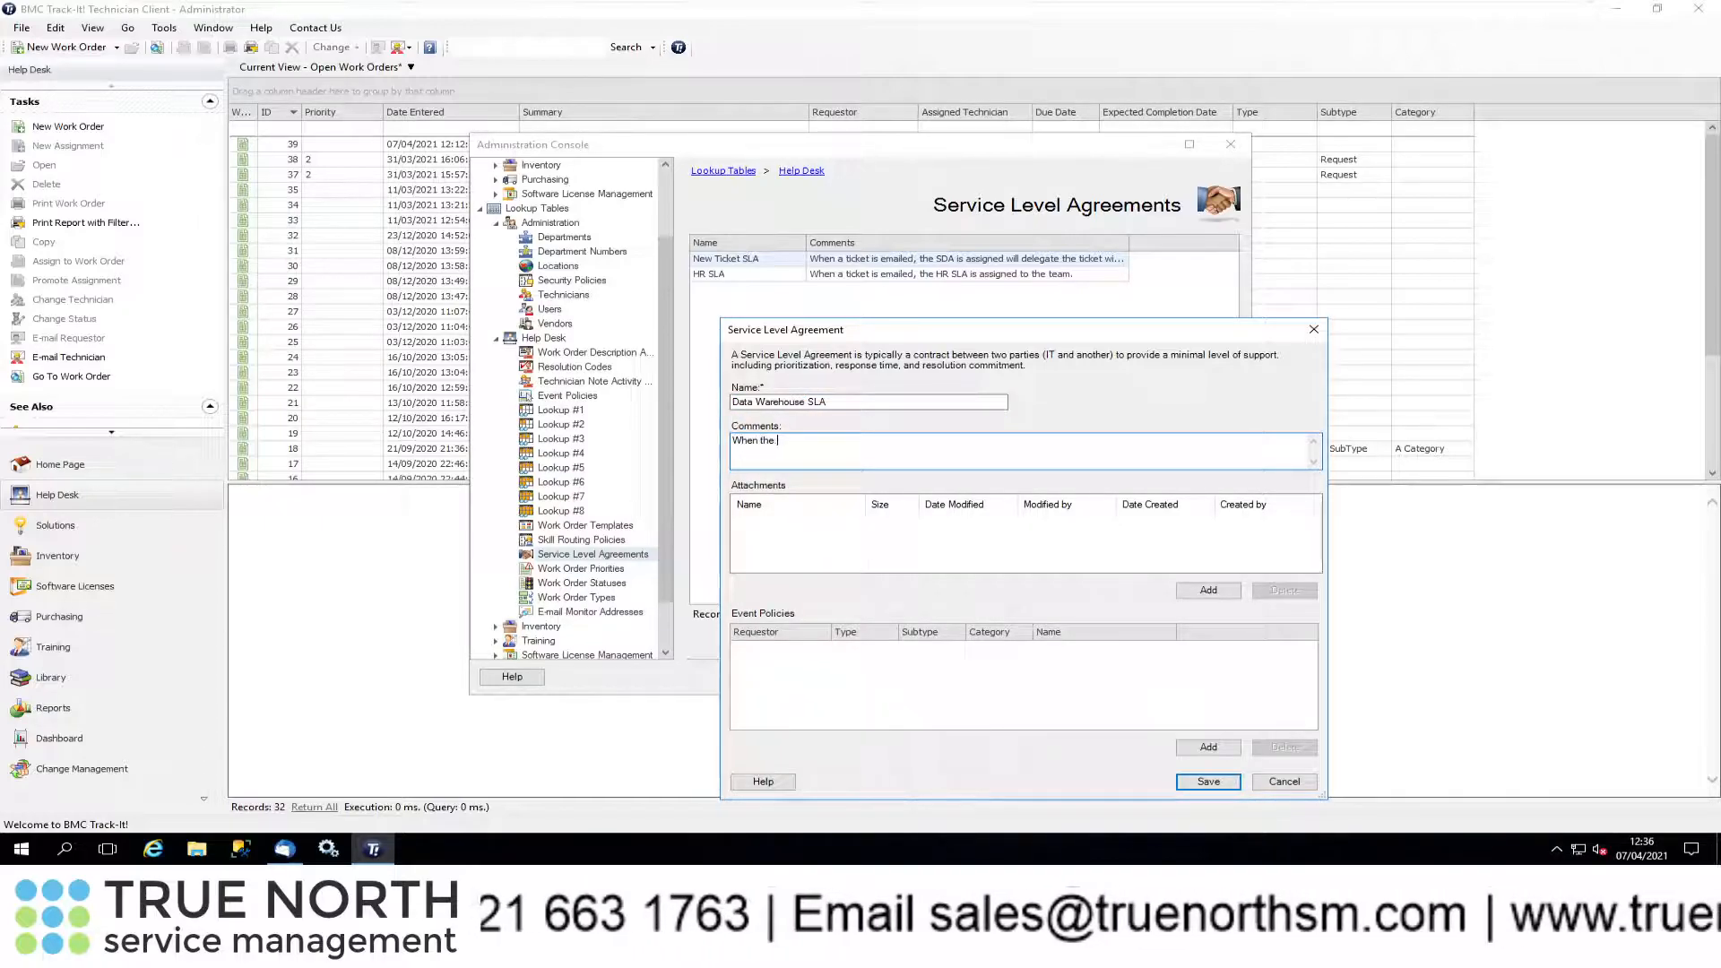
type("ticke")
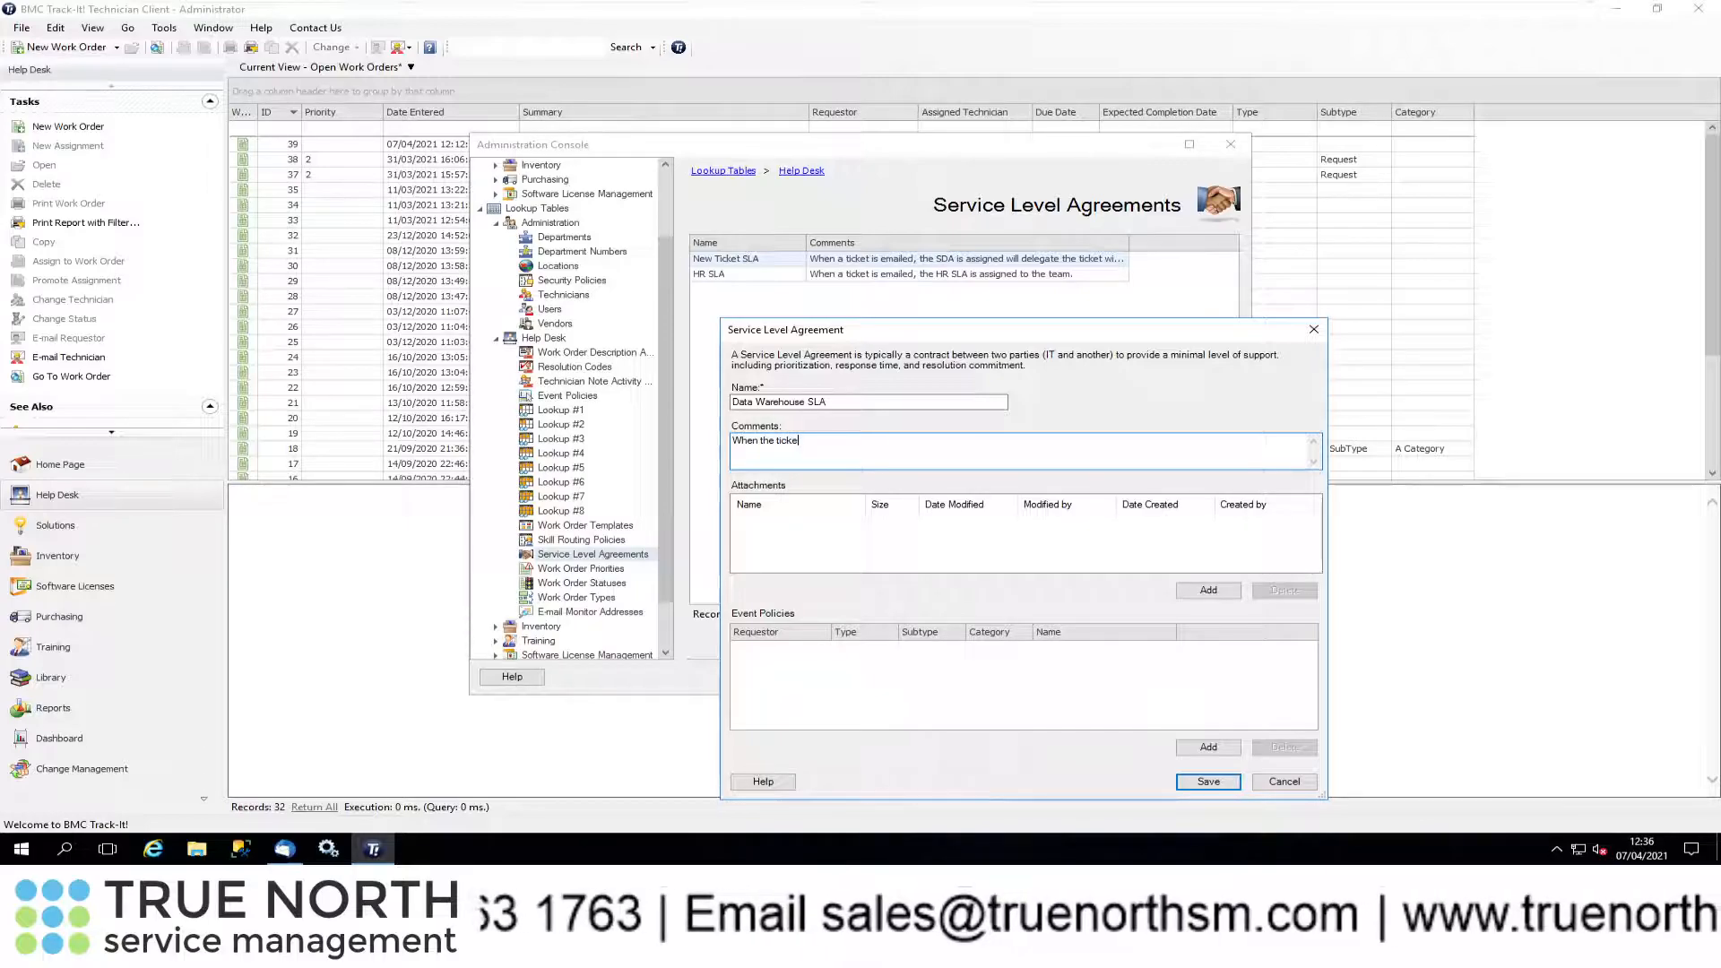
type("t is ")
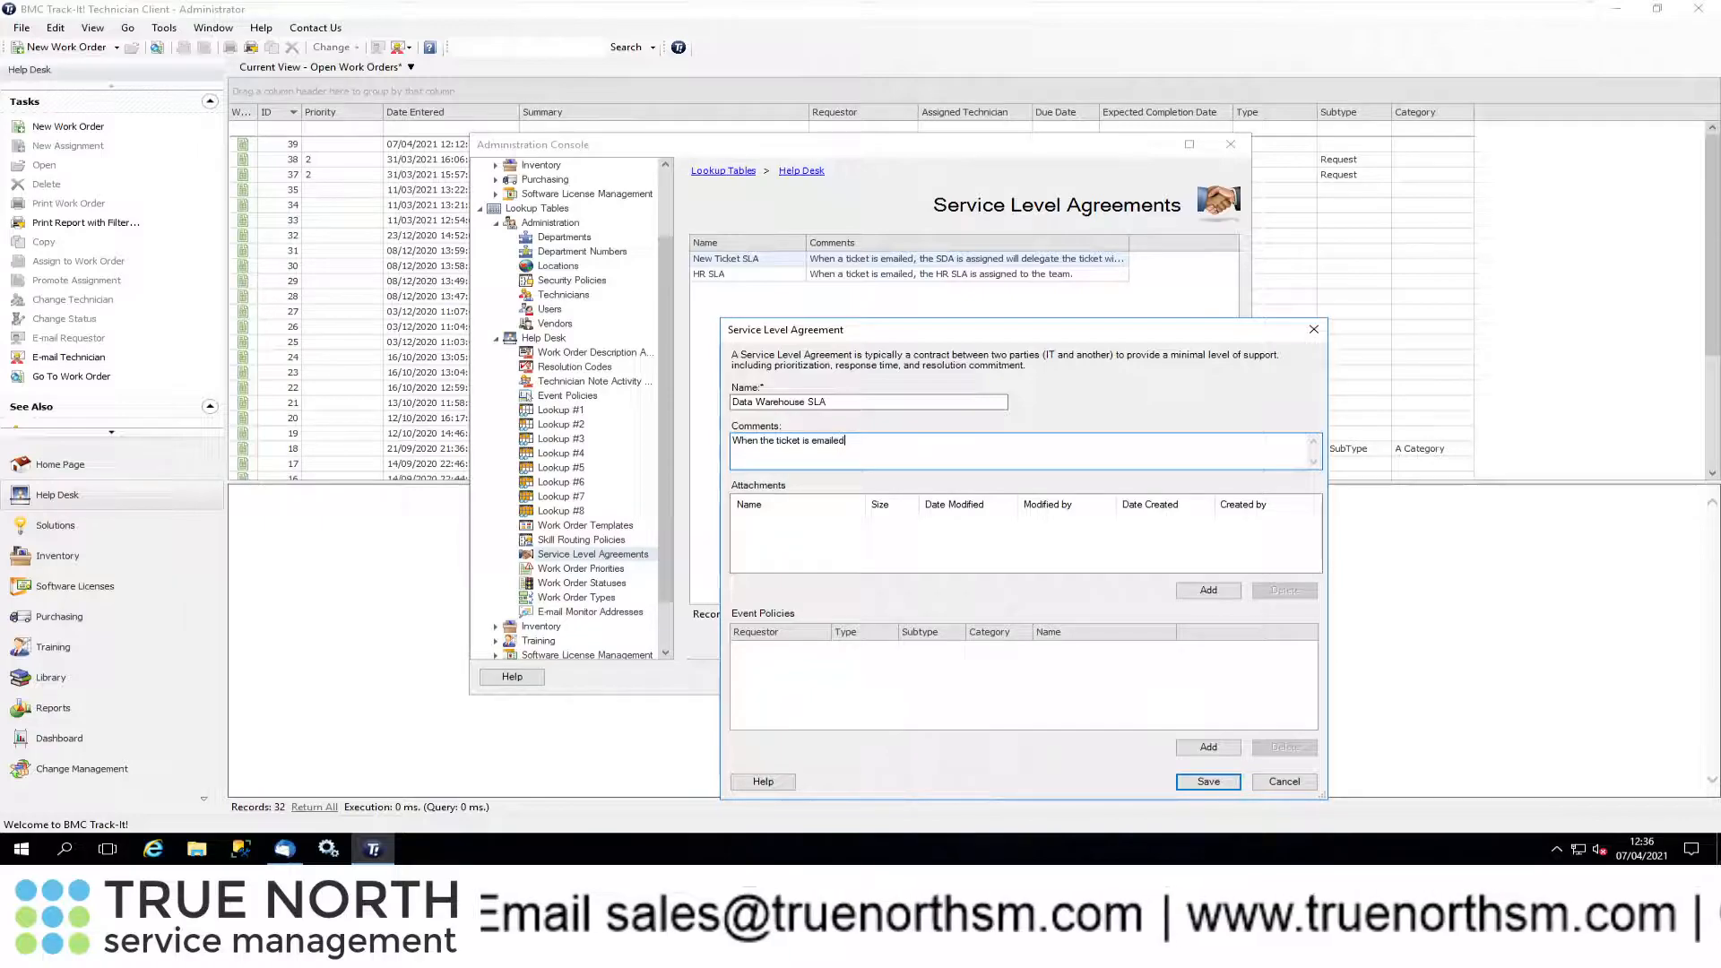
type("emailed, ")
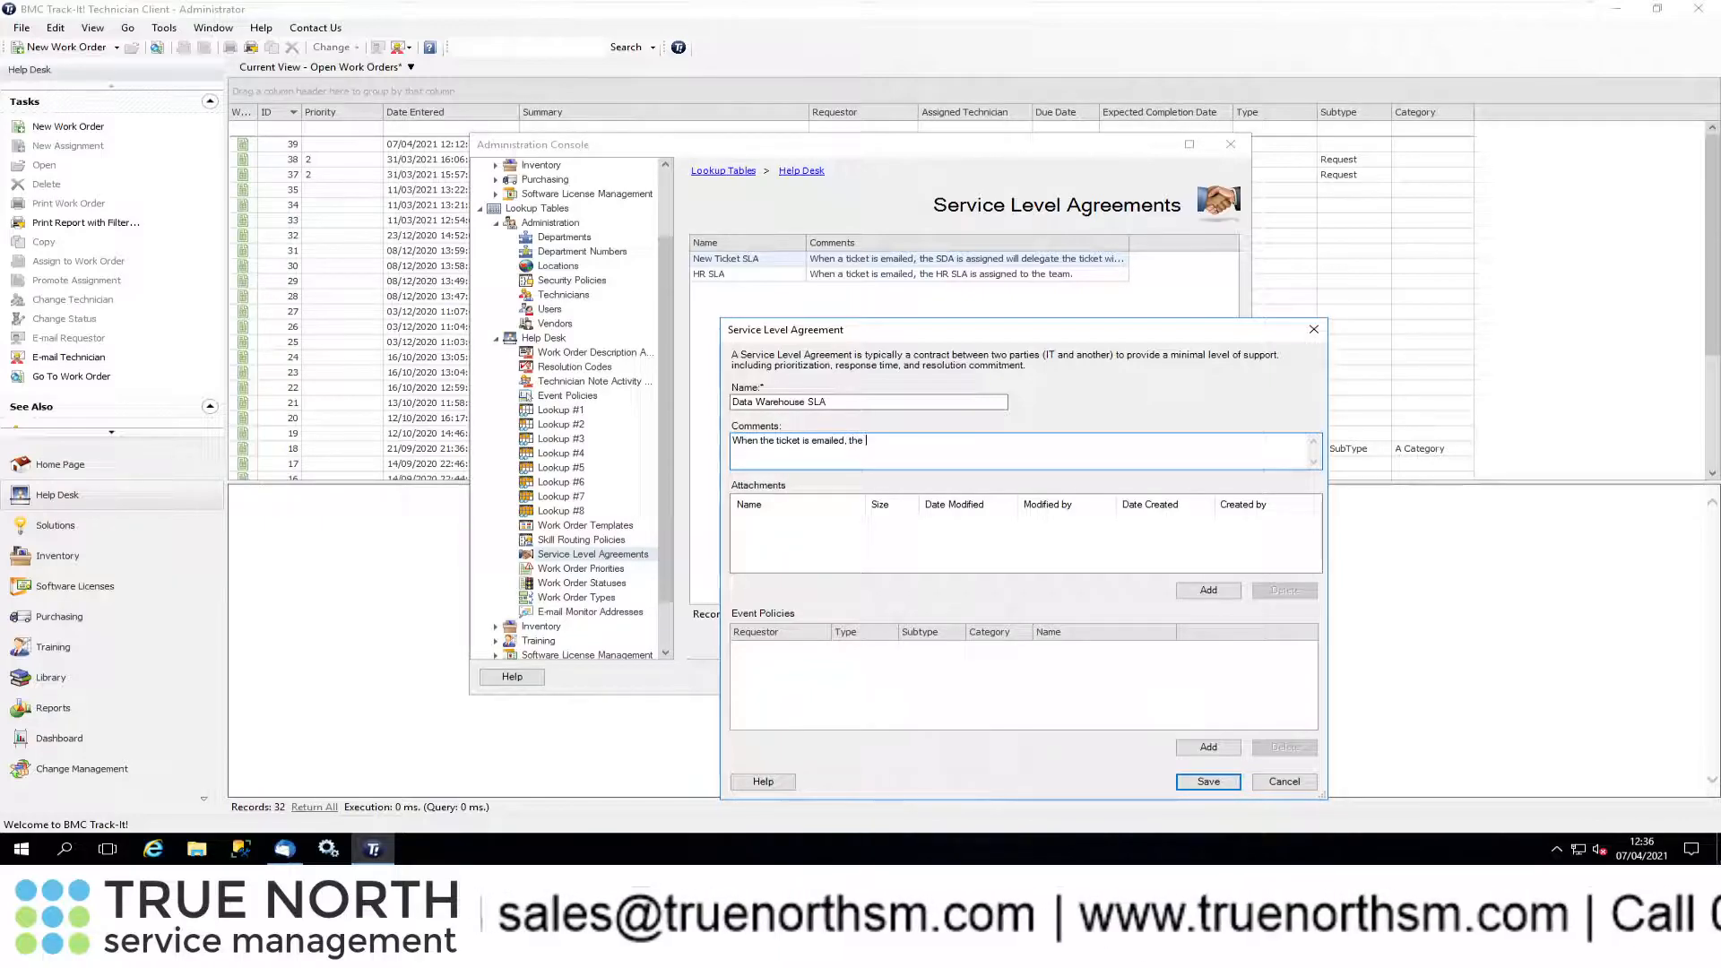
type("the Data Warehouse SLA")
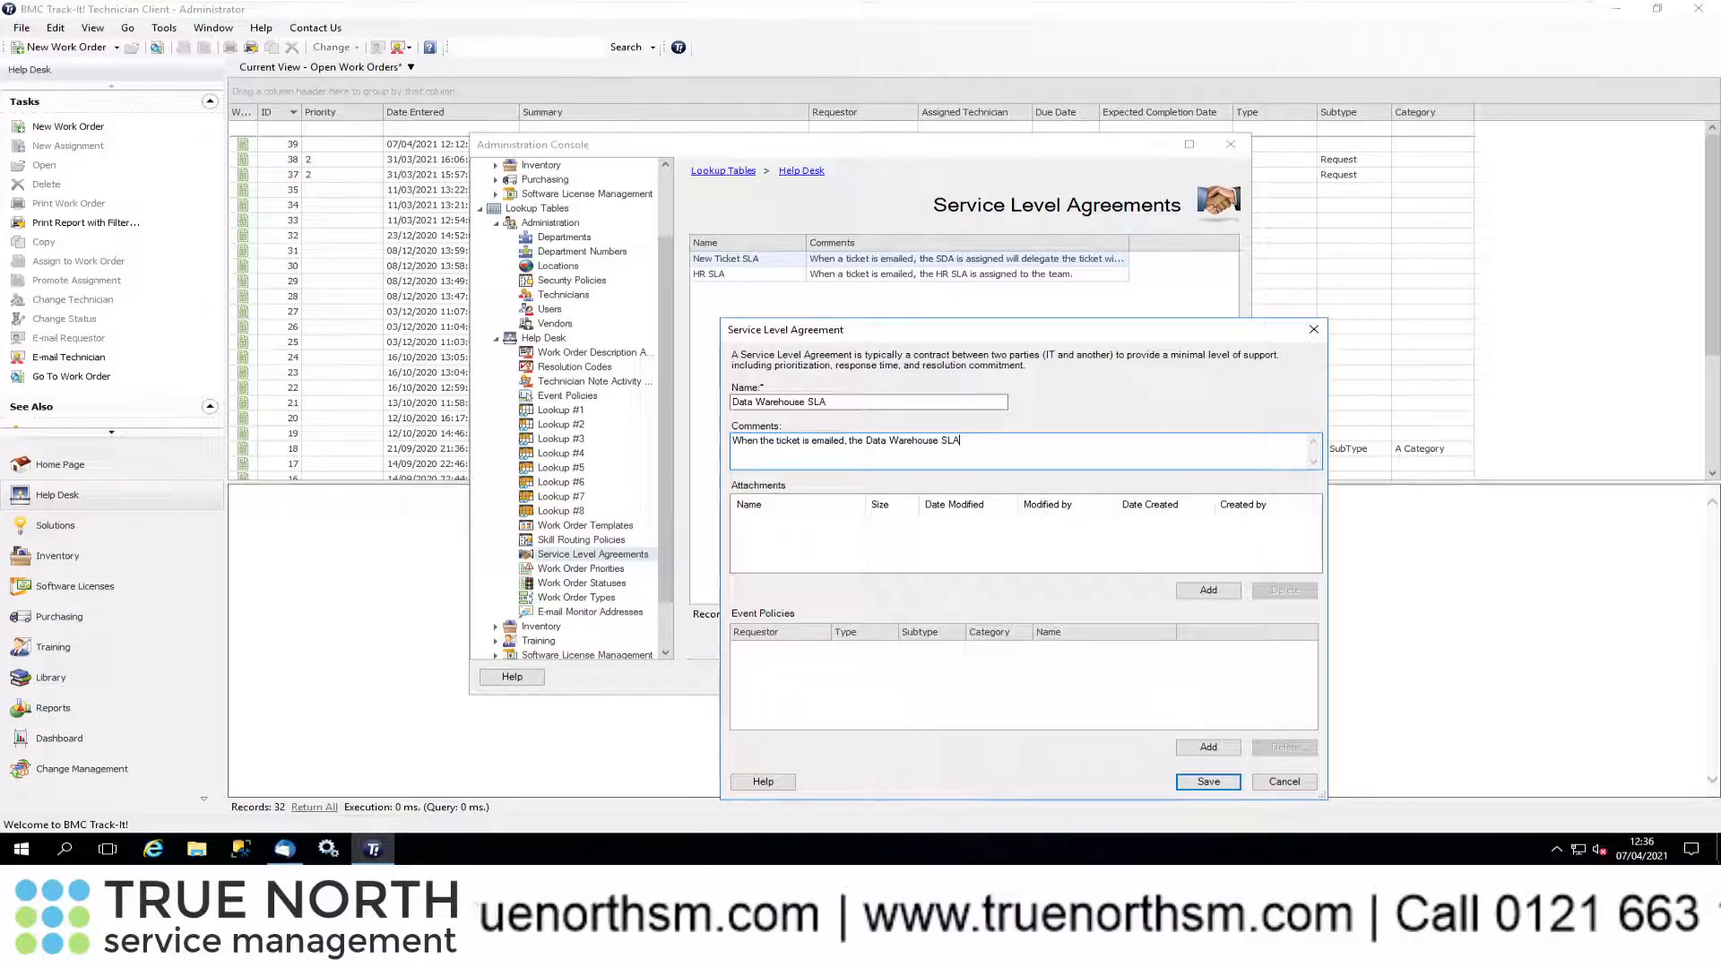
type(" is assi")
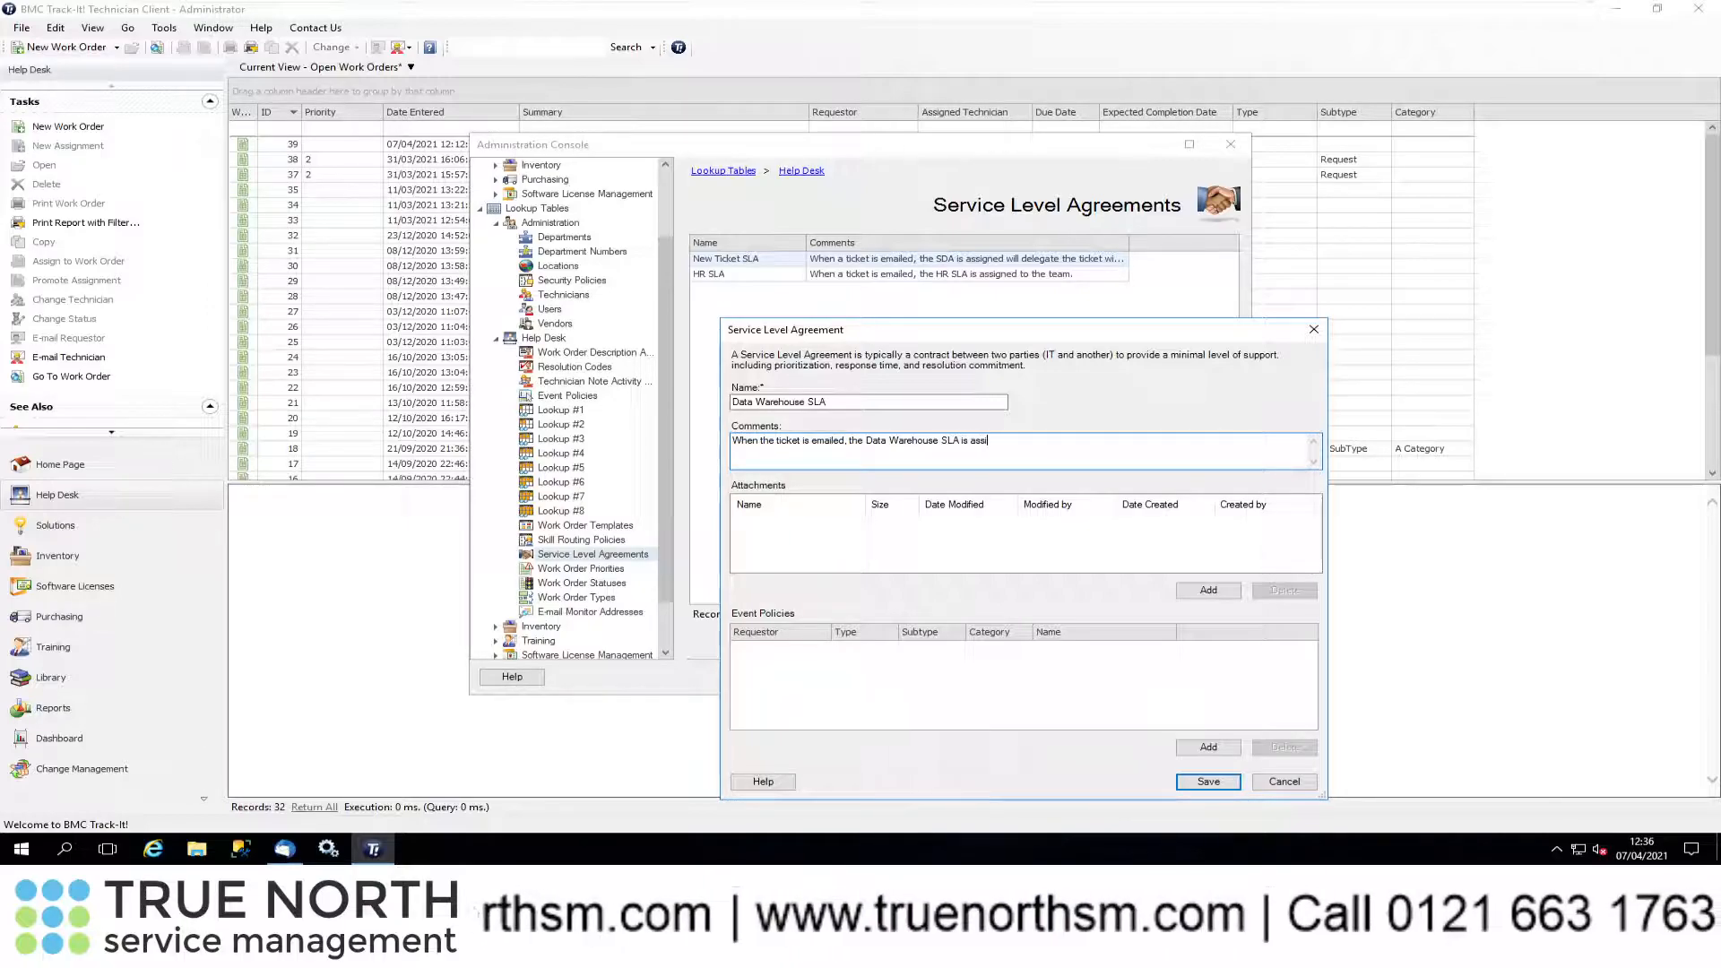
type("gned to the team.")
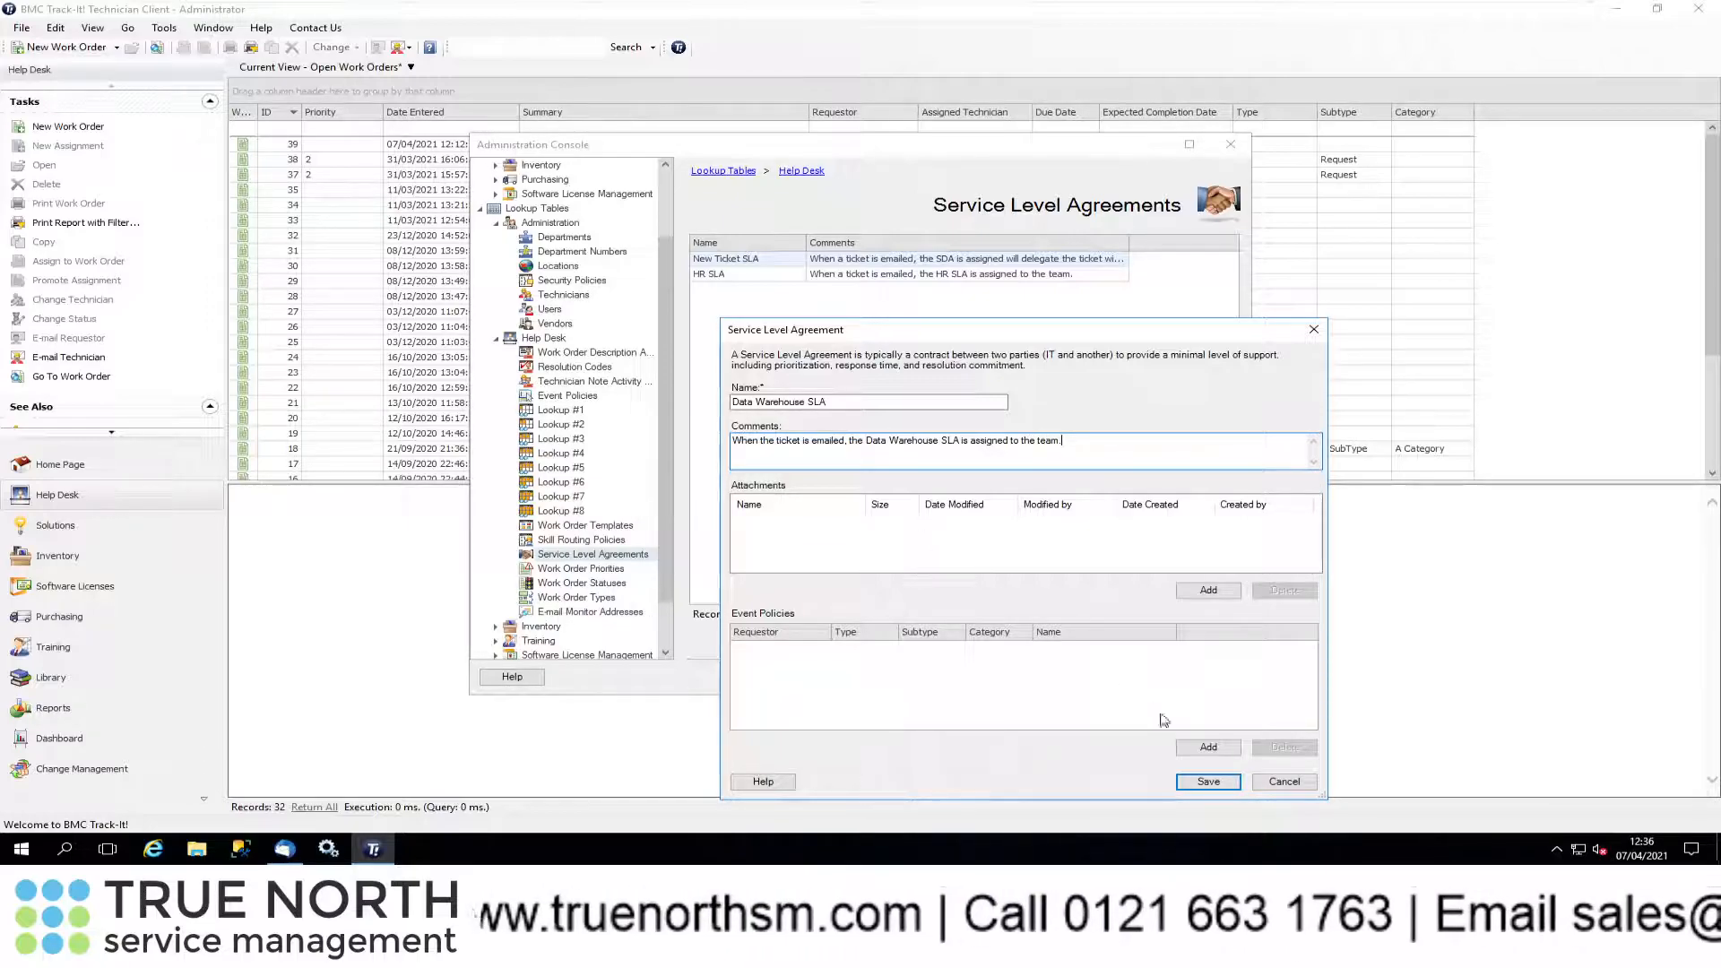
left_click(1208, 782)
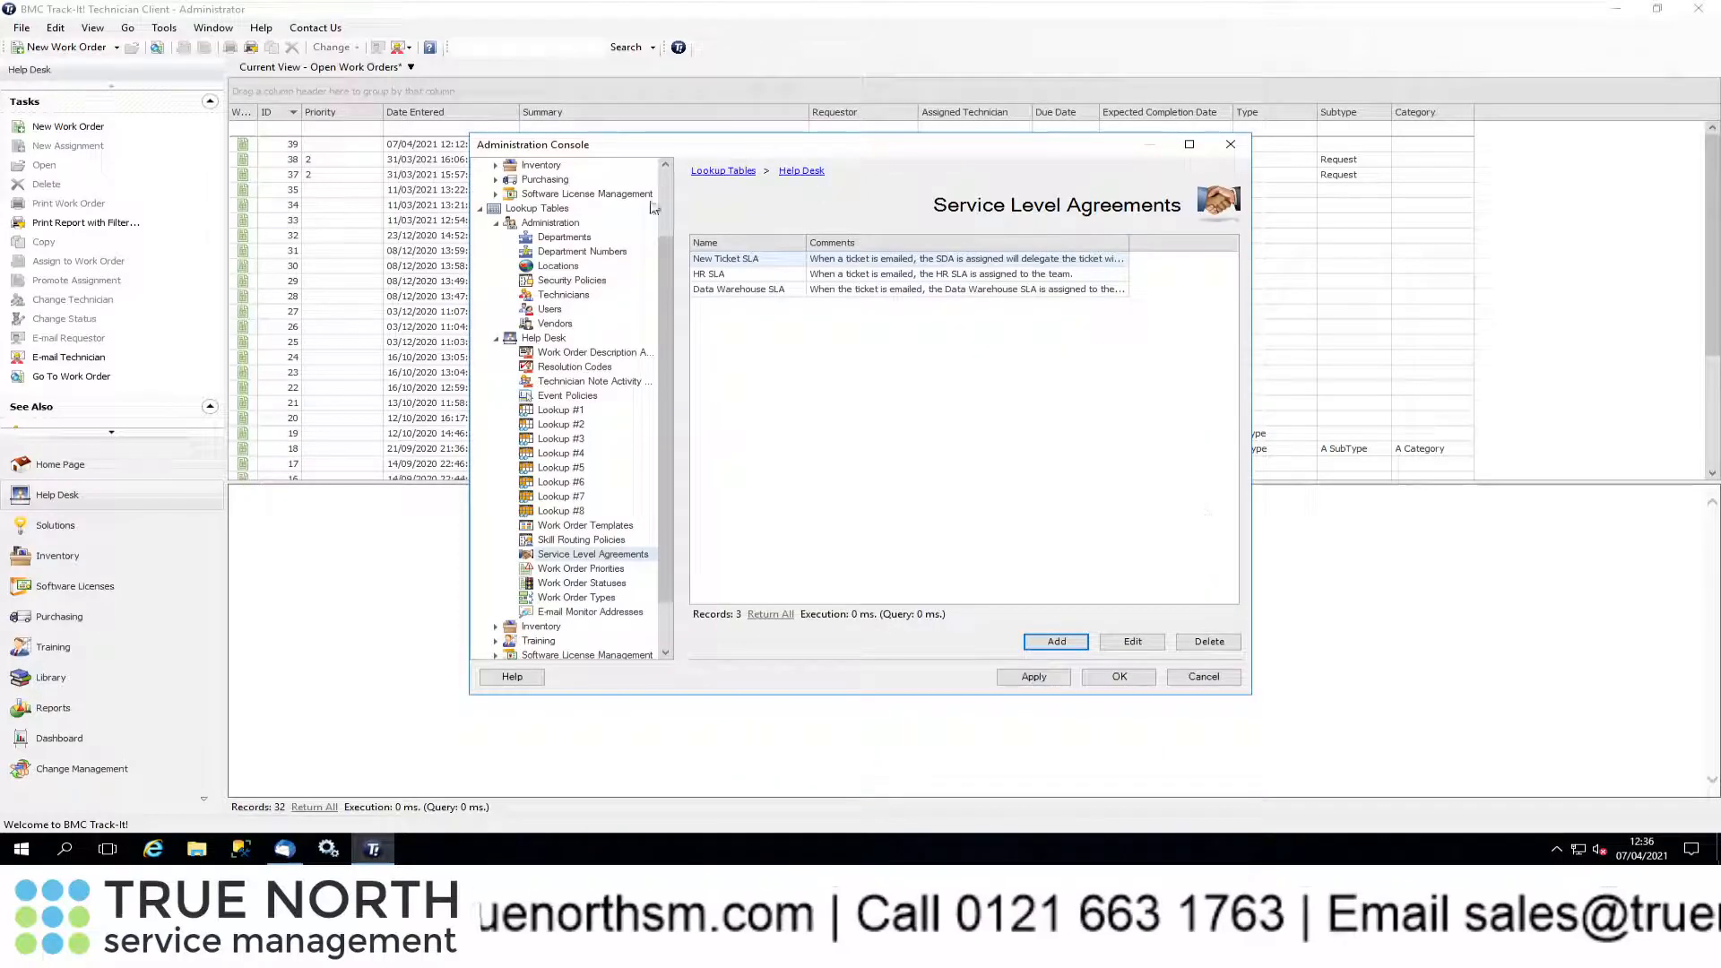
Inspect the Data Warehouse SLA record and the service level agreement choices in a new Help Desk event policy without saving
double_click(760, 290)
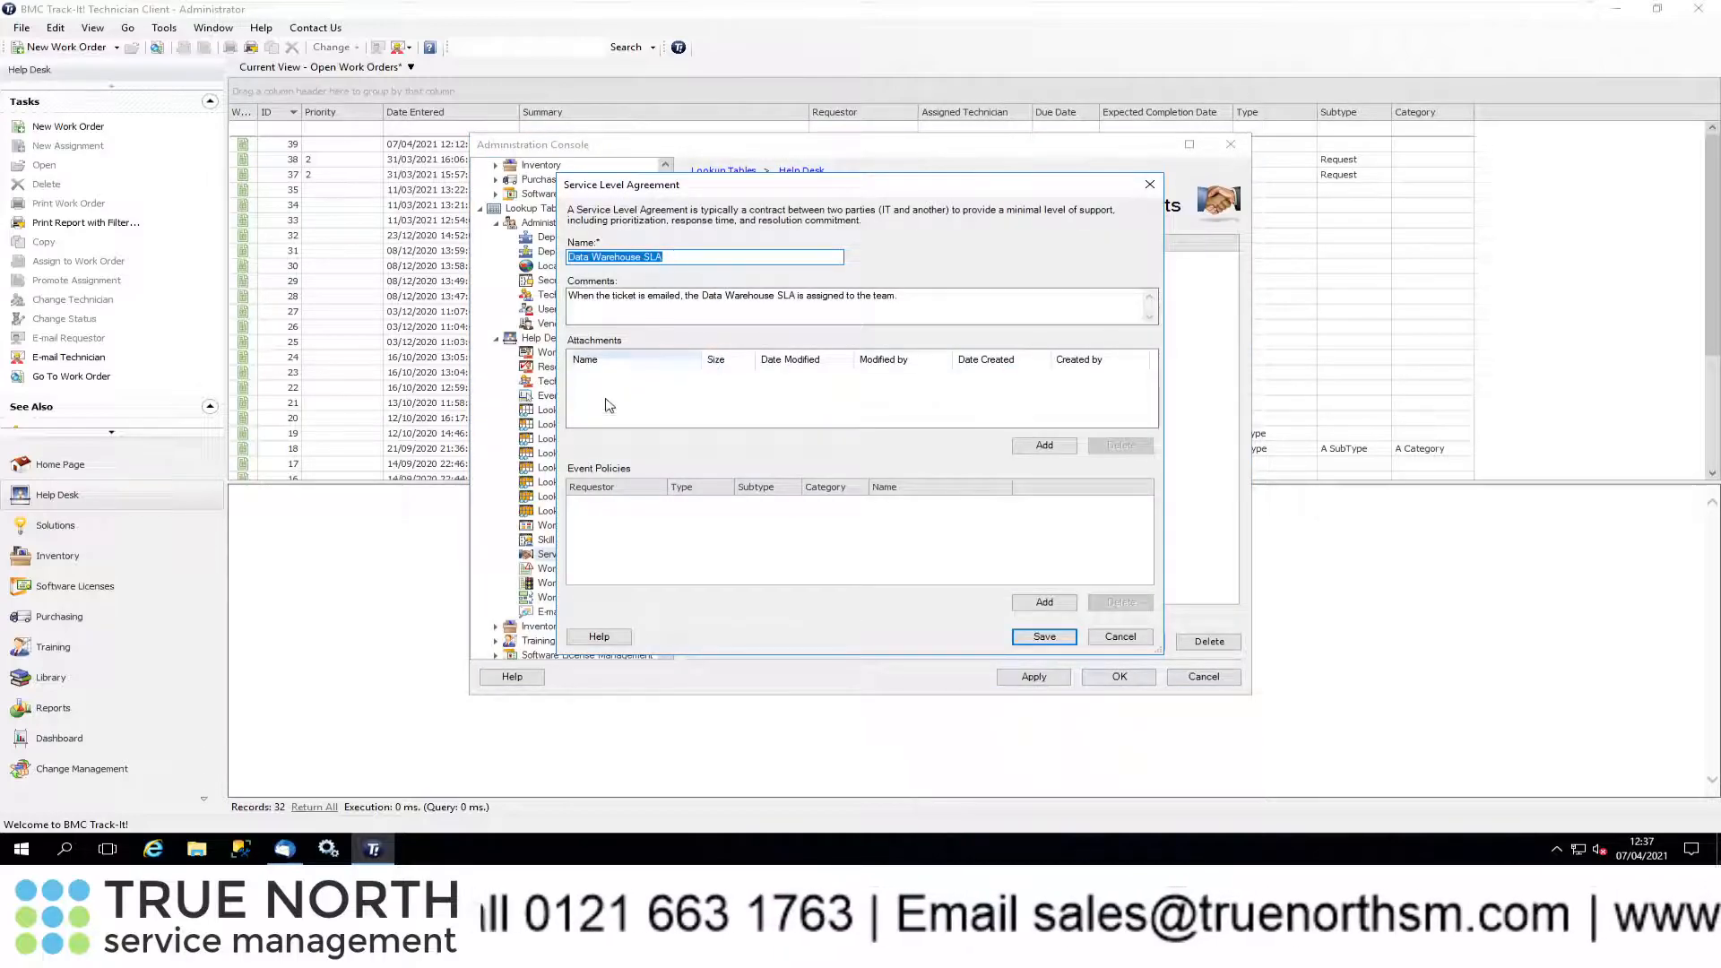
left_click(1116, 636)
left_click(563, 398)
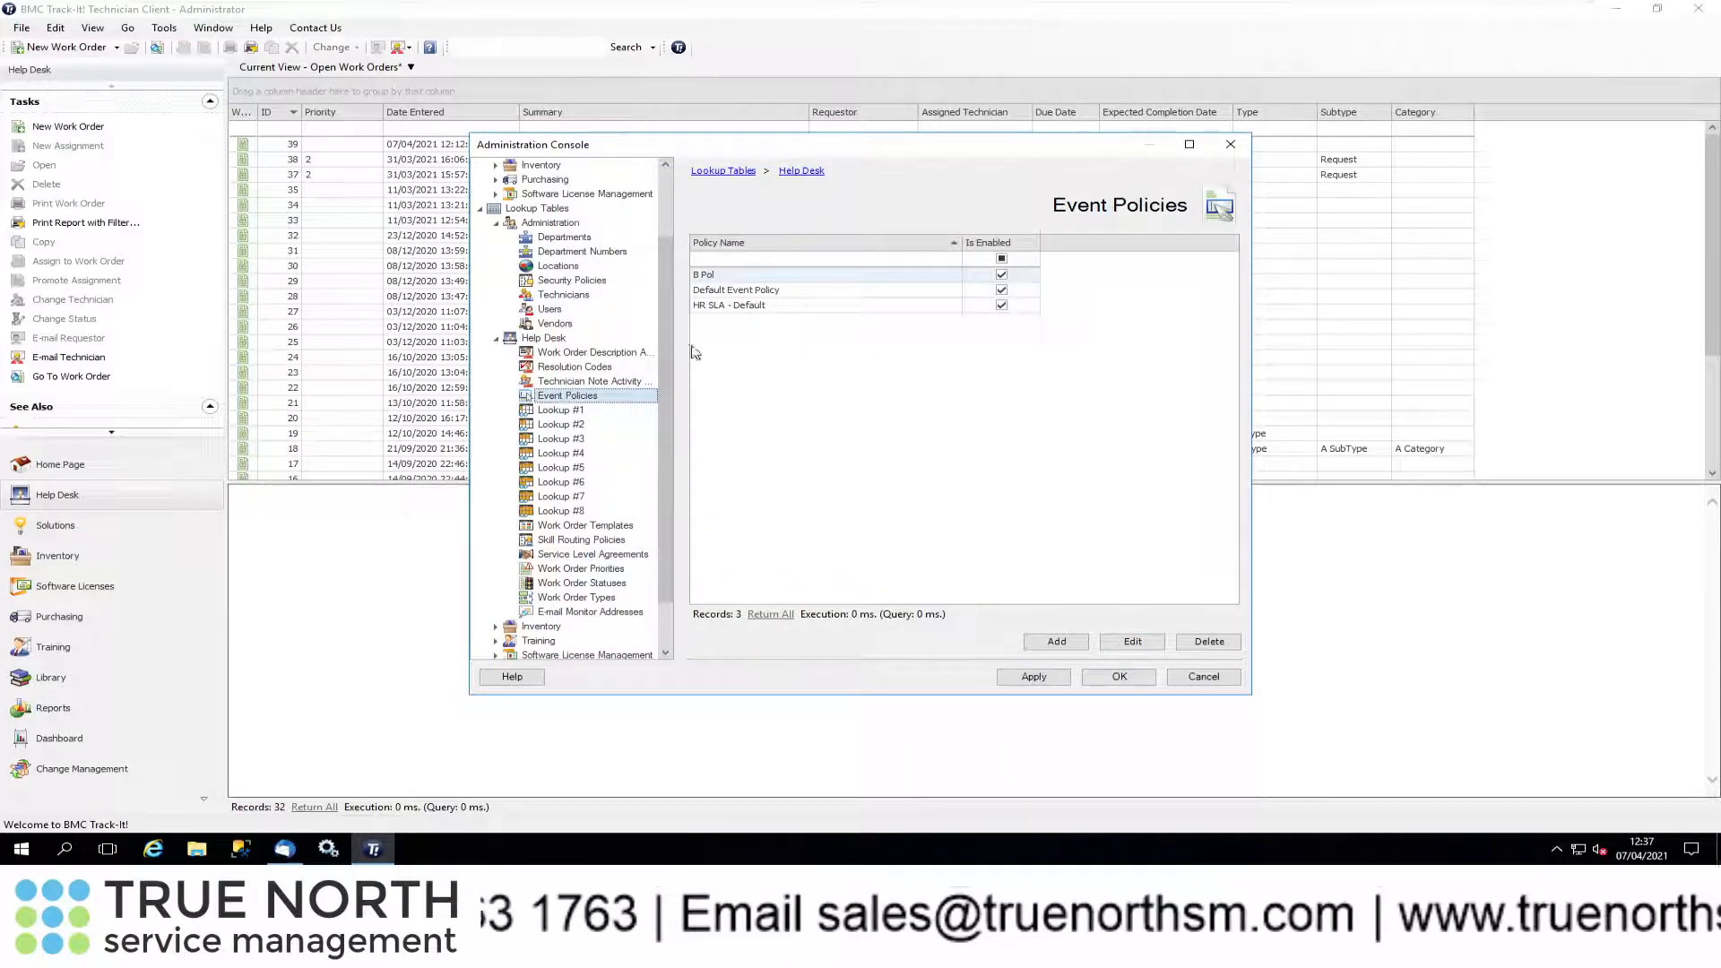
left_click(1055, 642)
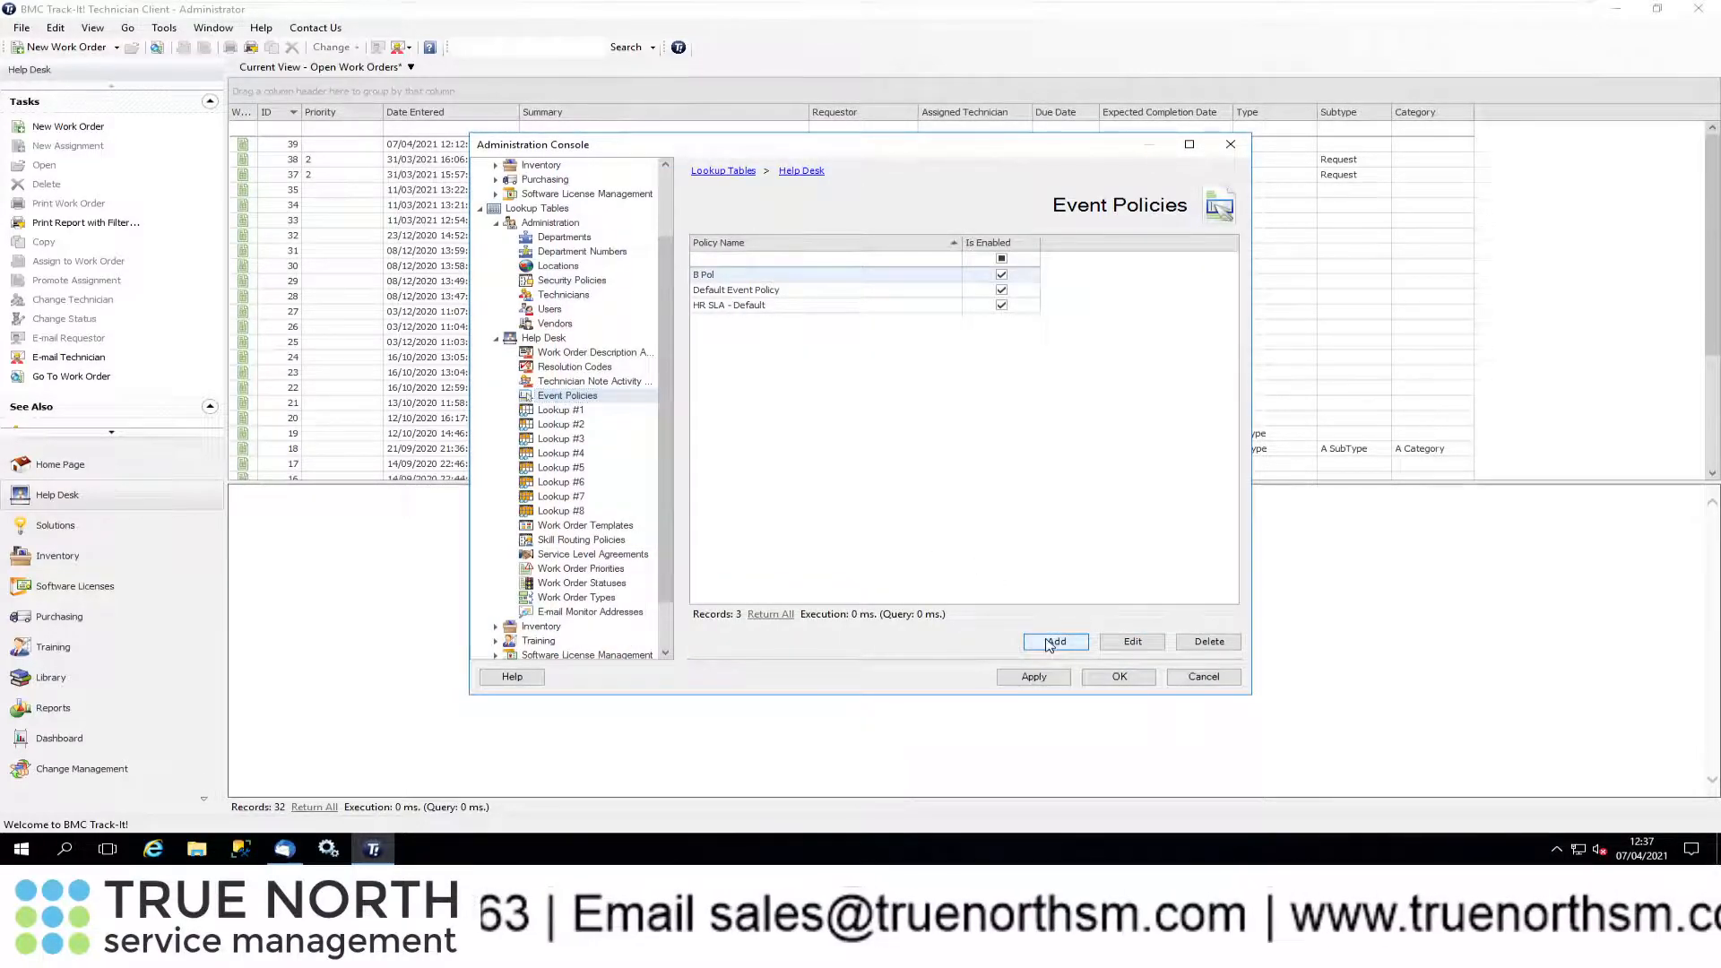
left_click(1054, 93)
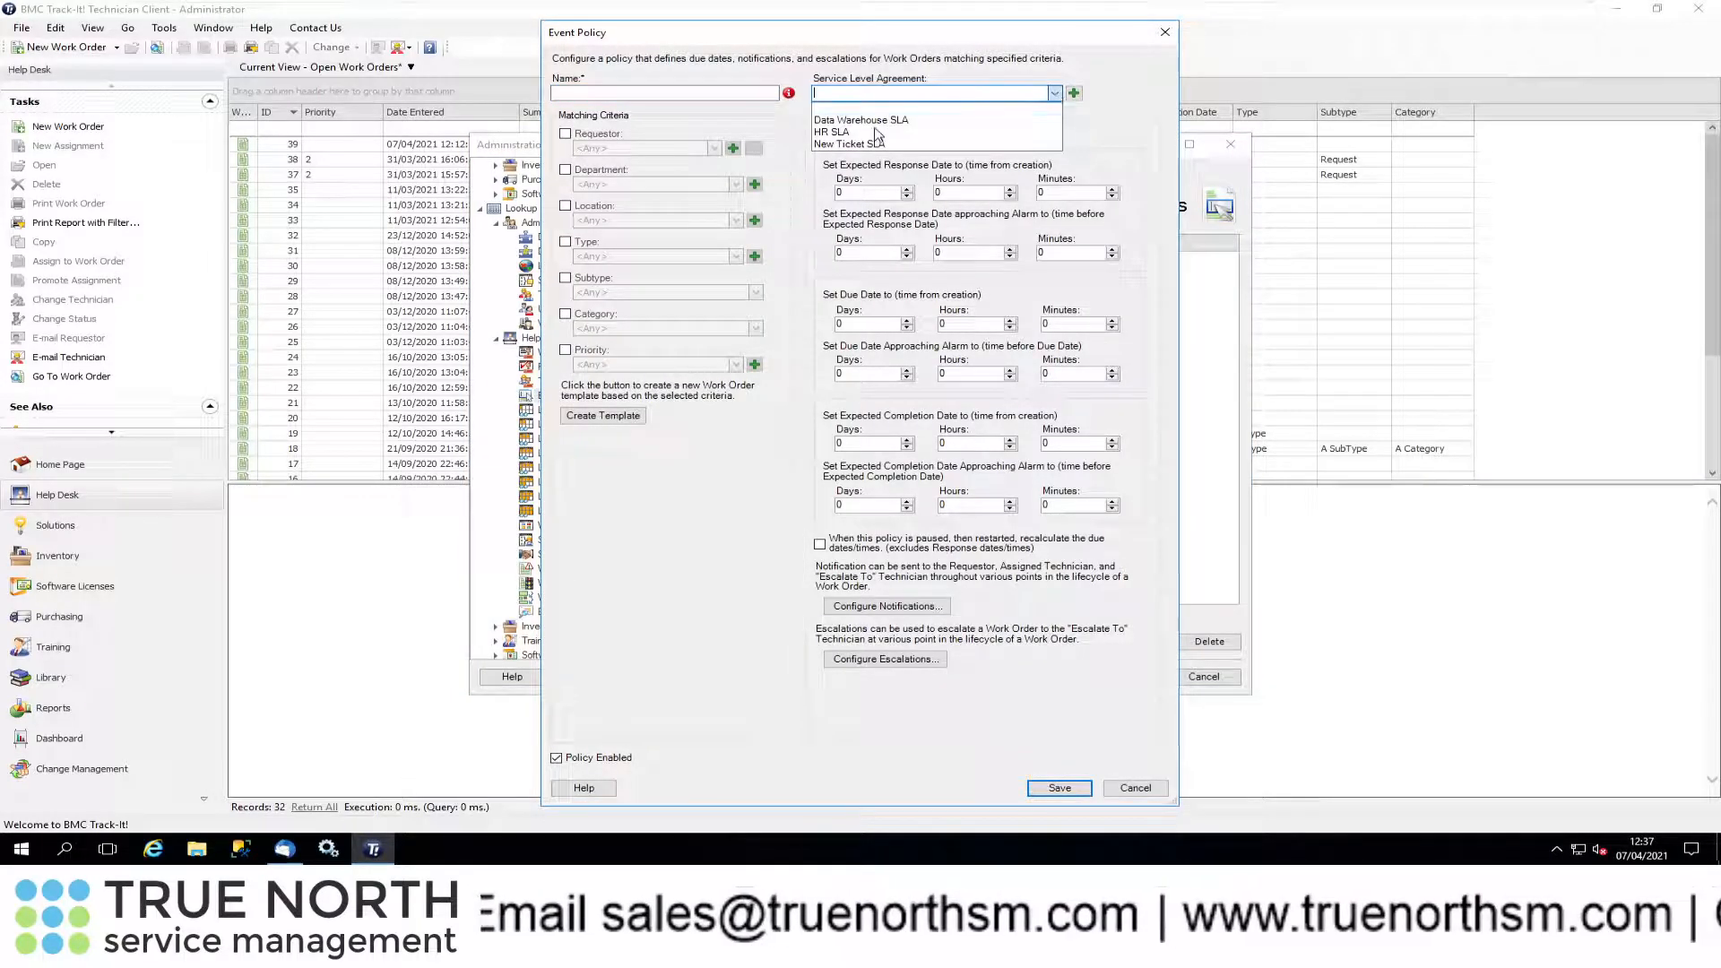
left_click(1141, 793)
left_click(1136, 791)
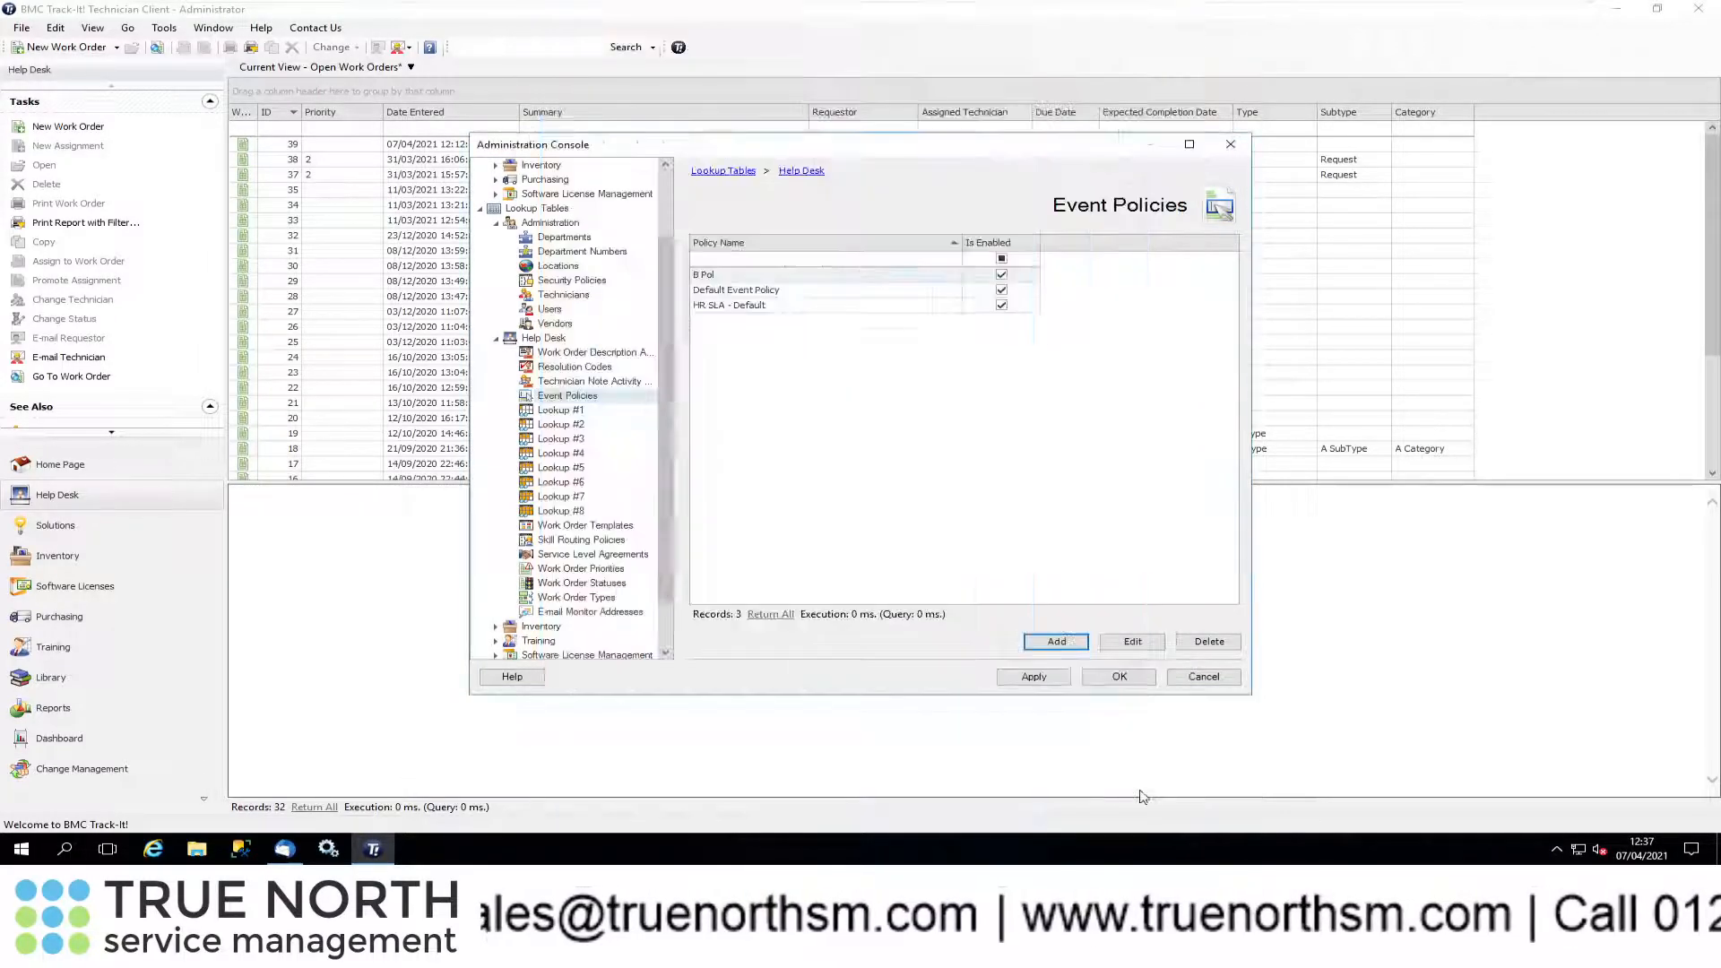
left_click(593, 555)
double_click(728, 290)
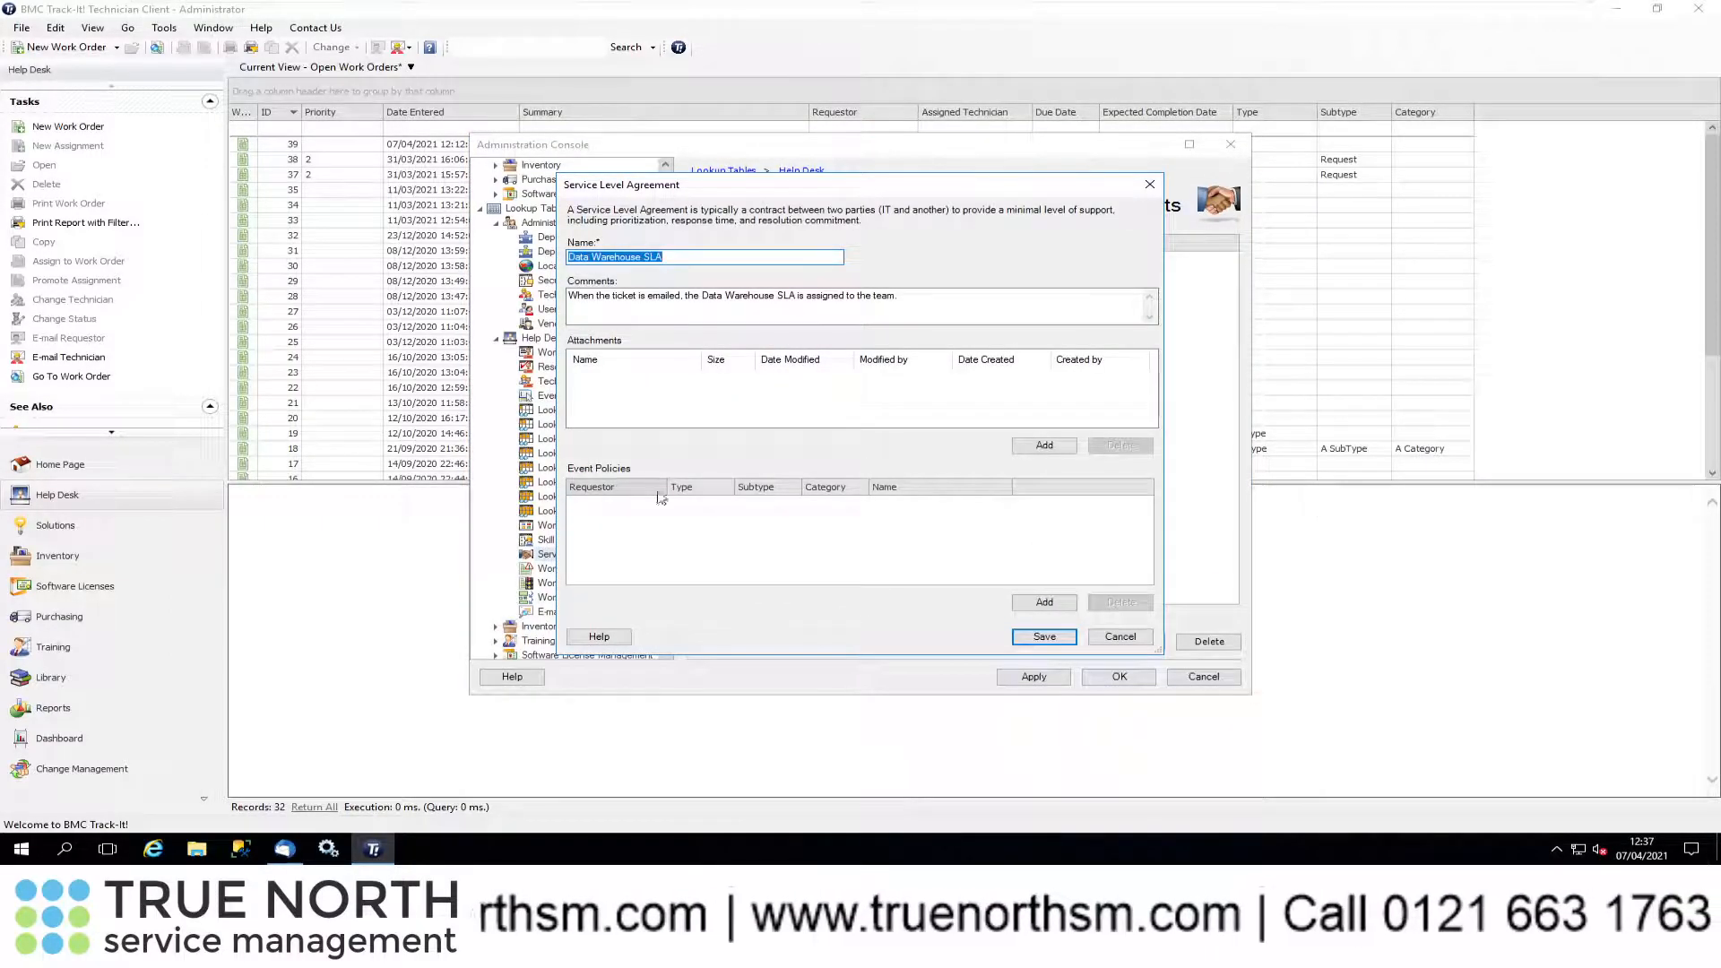
left_click(1042, 605)
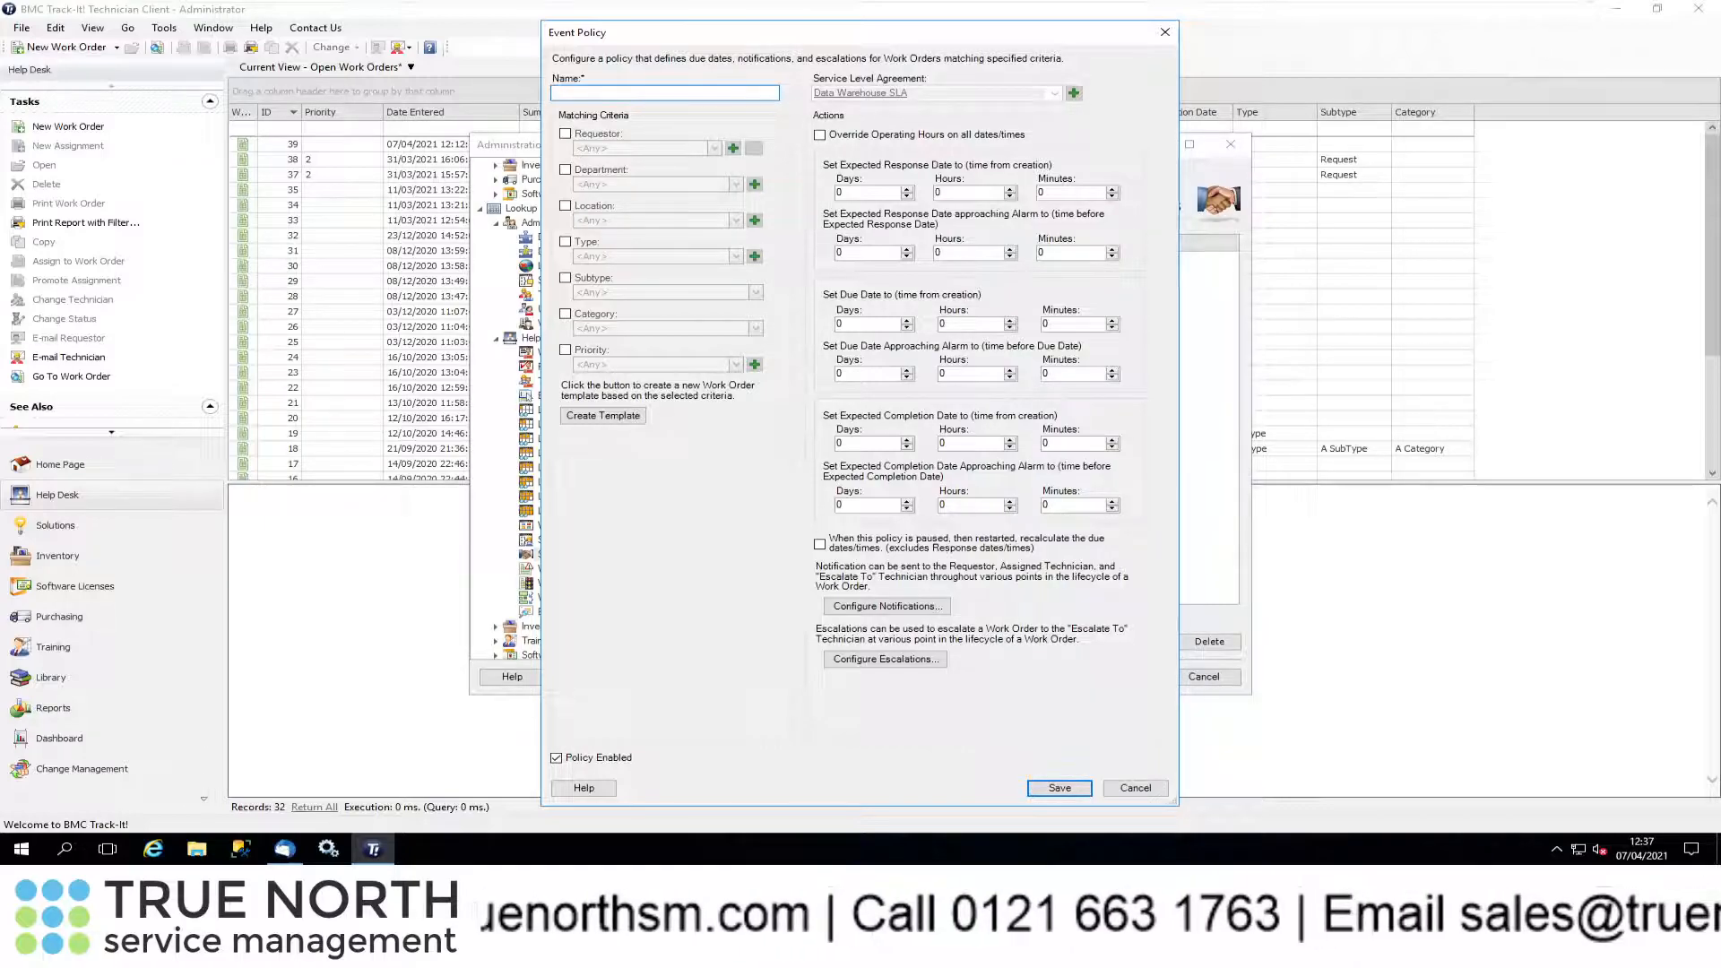
type("Data Warehouse Policy")
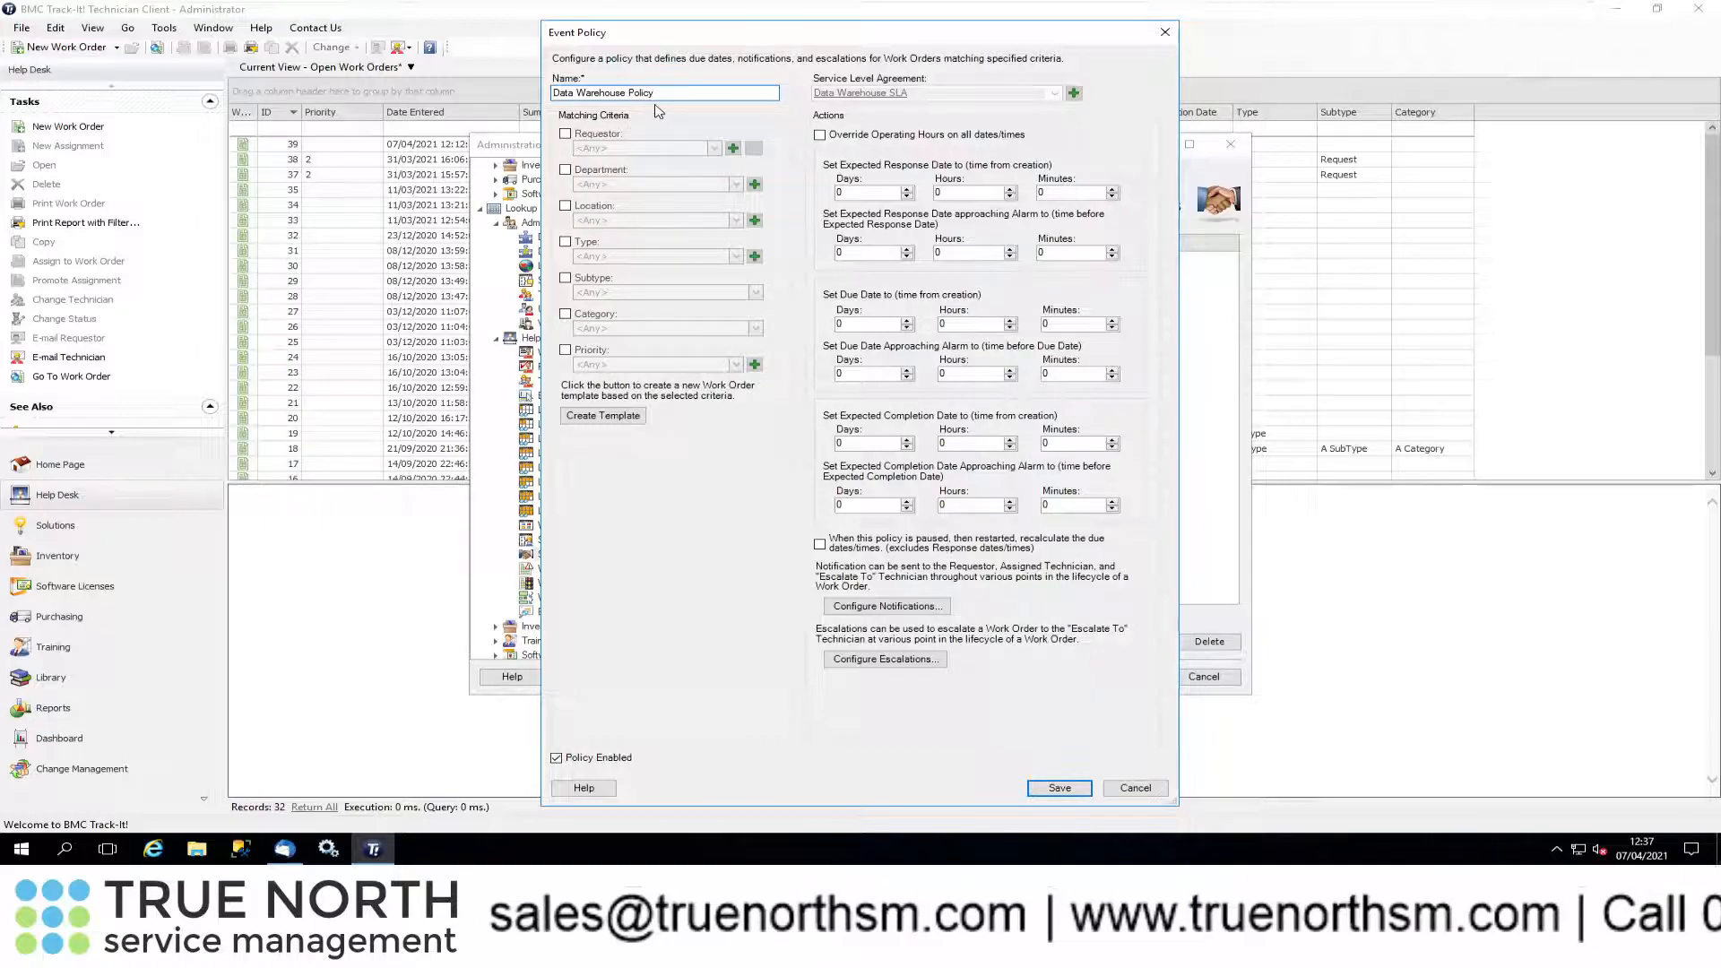
left_click(1137, 790)
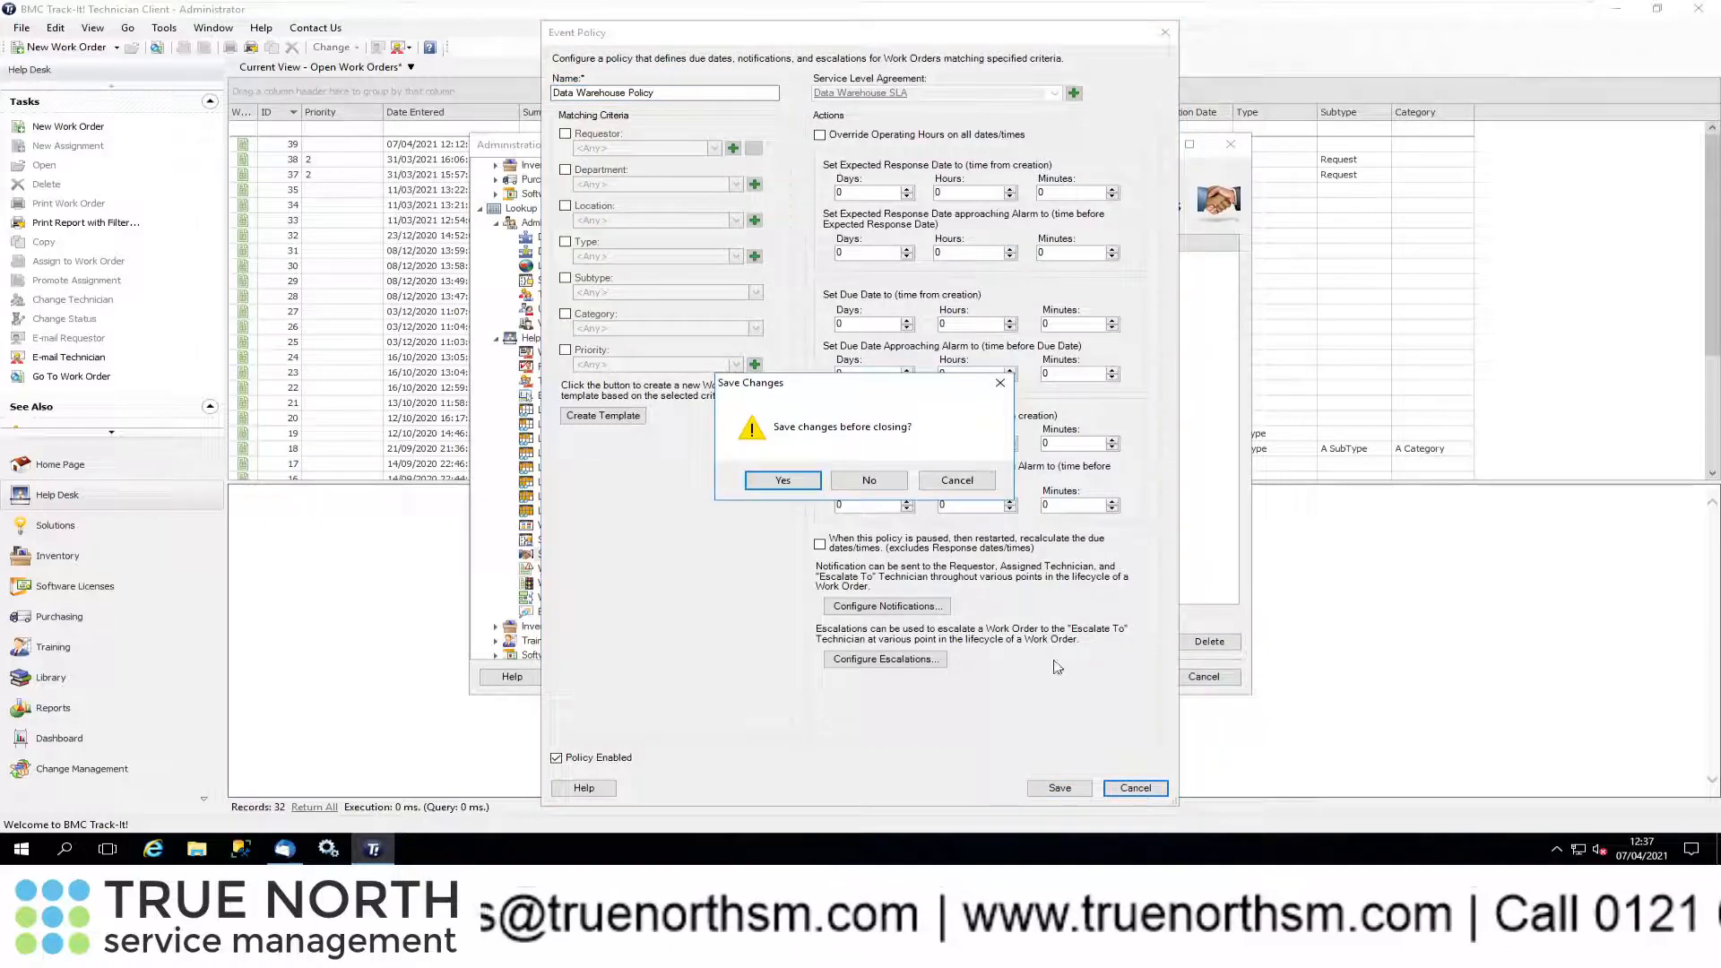
left_click(870, 482)
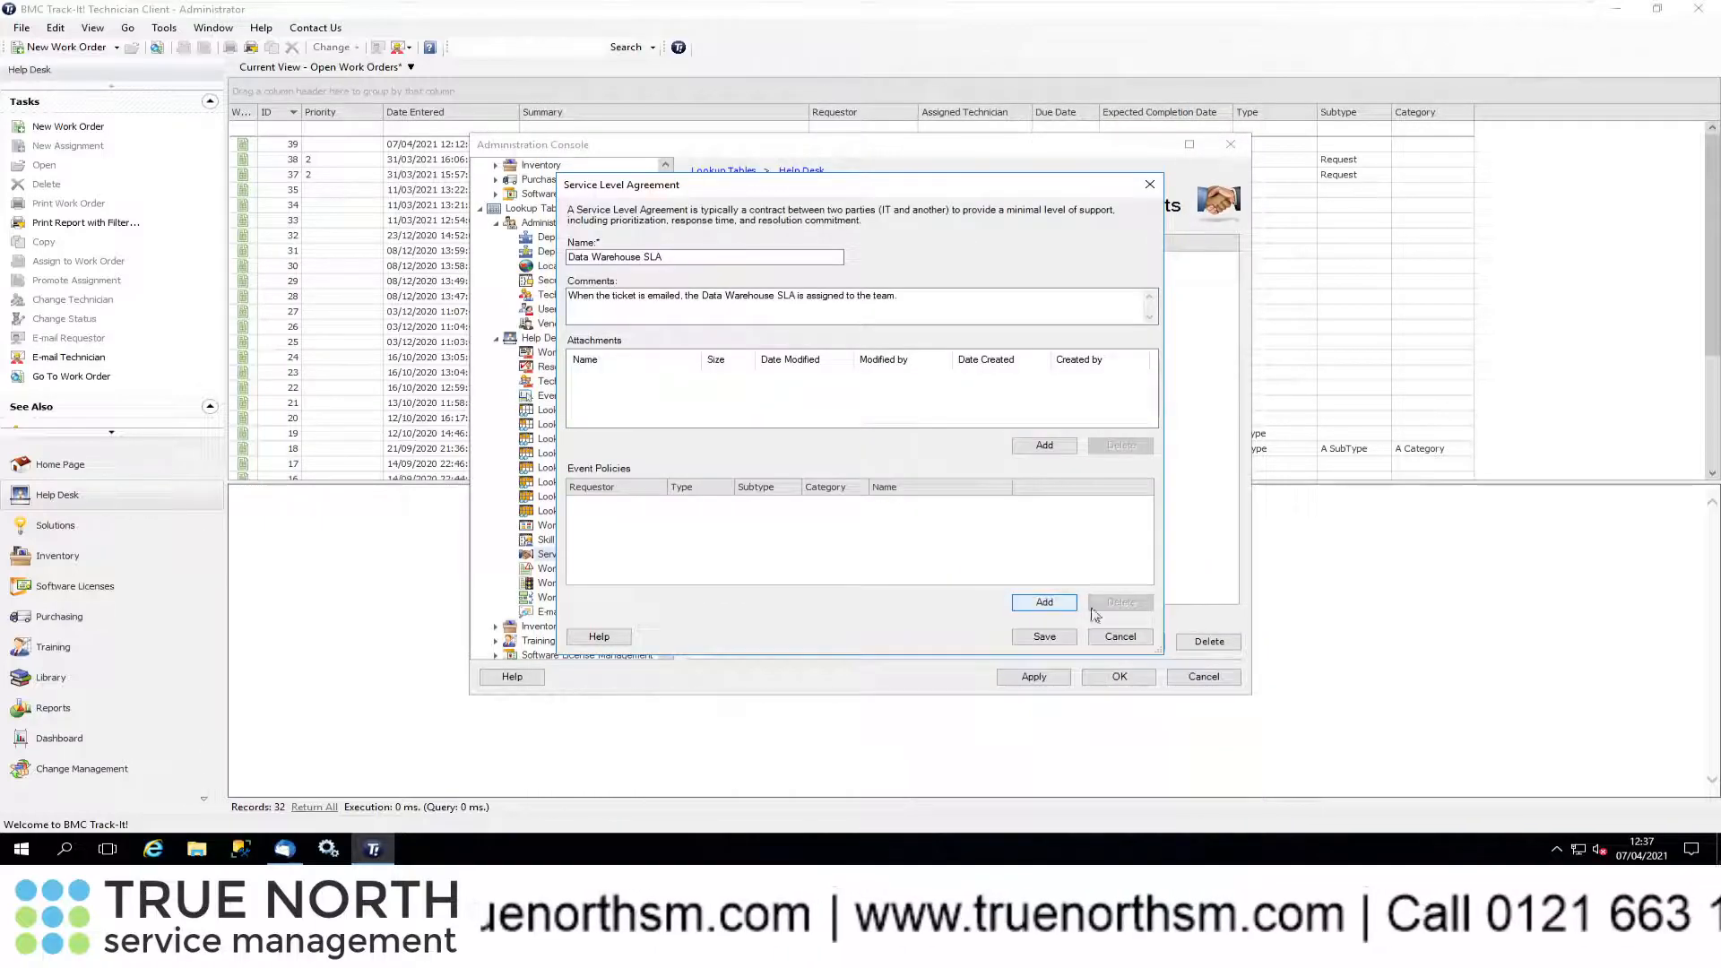
left_click(1120, 637)
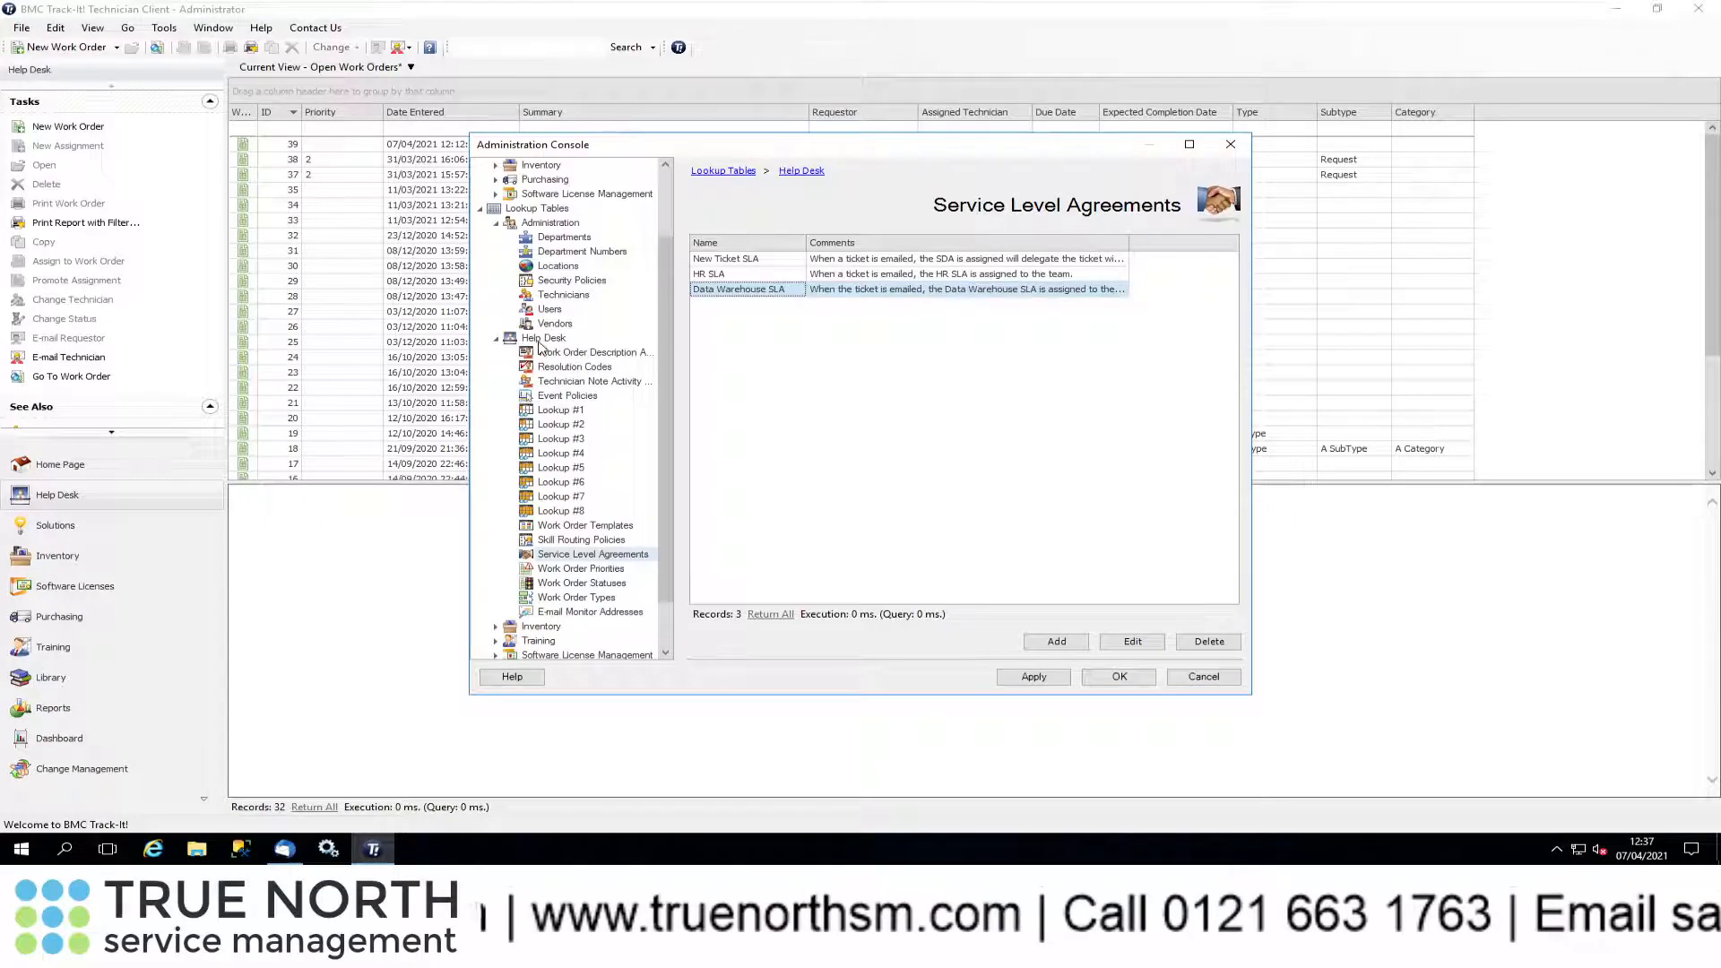
Review the subtypes and categories under the Data Warehouse and HR work order types in the Help Desk lookup tables
left_click(588, 598)
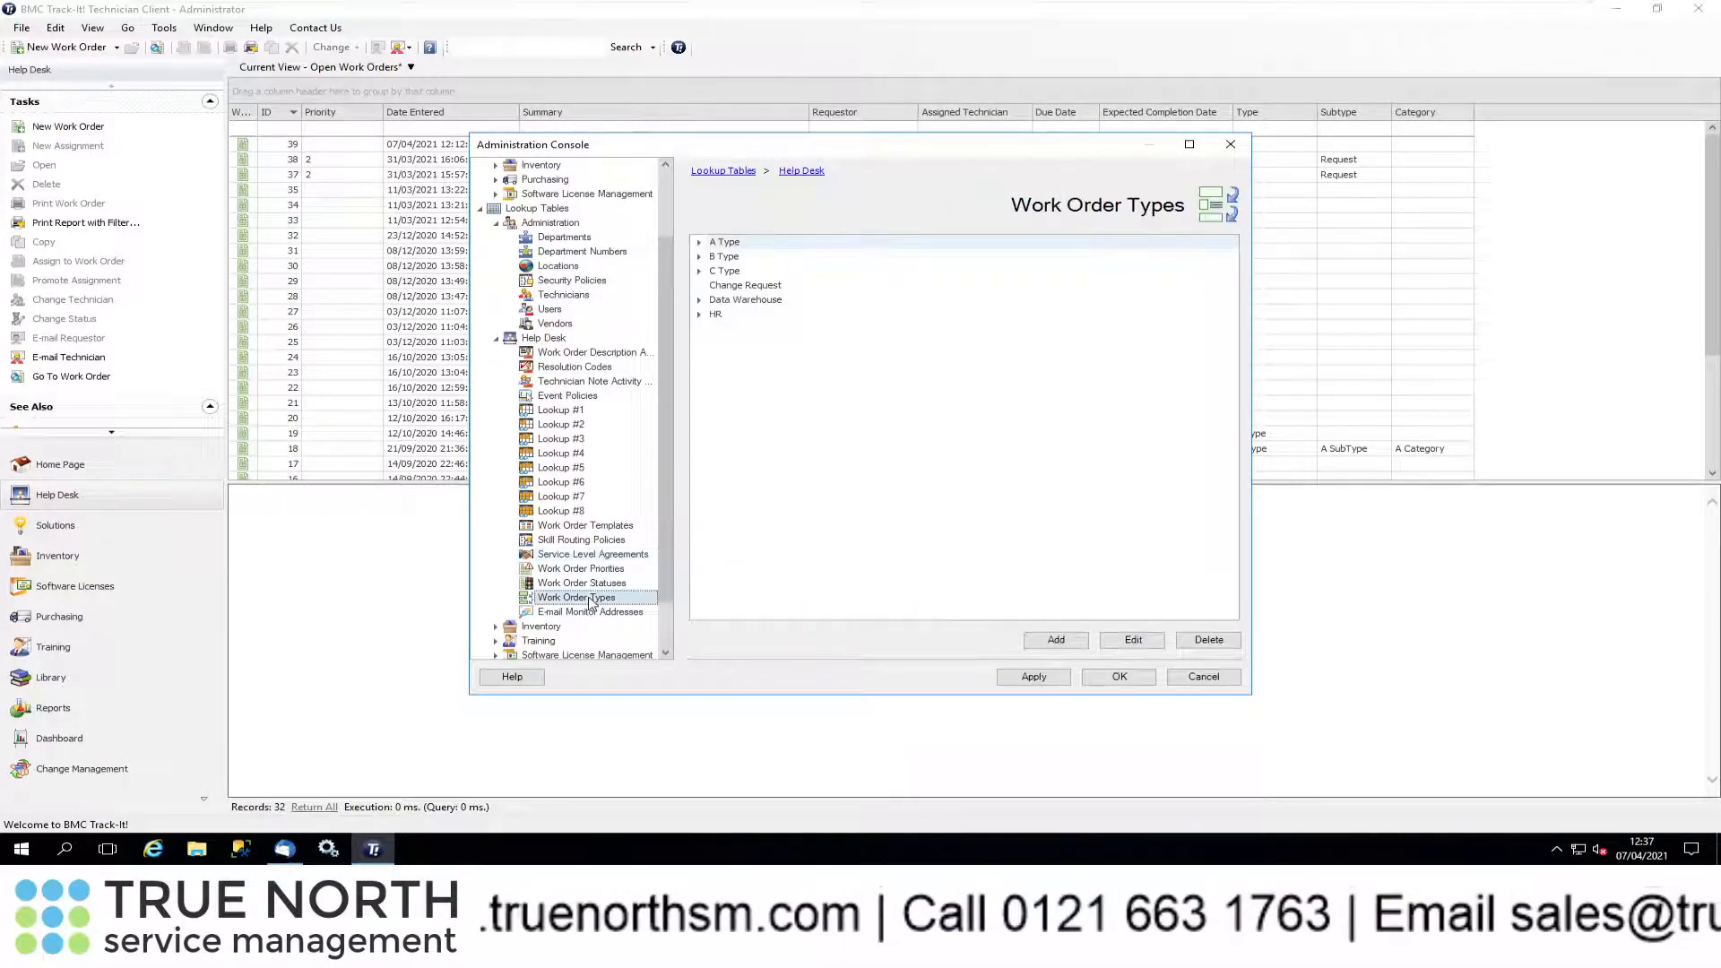
left_click(700, 301)
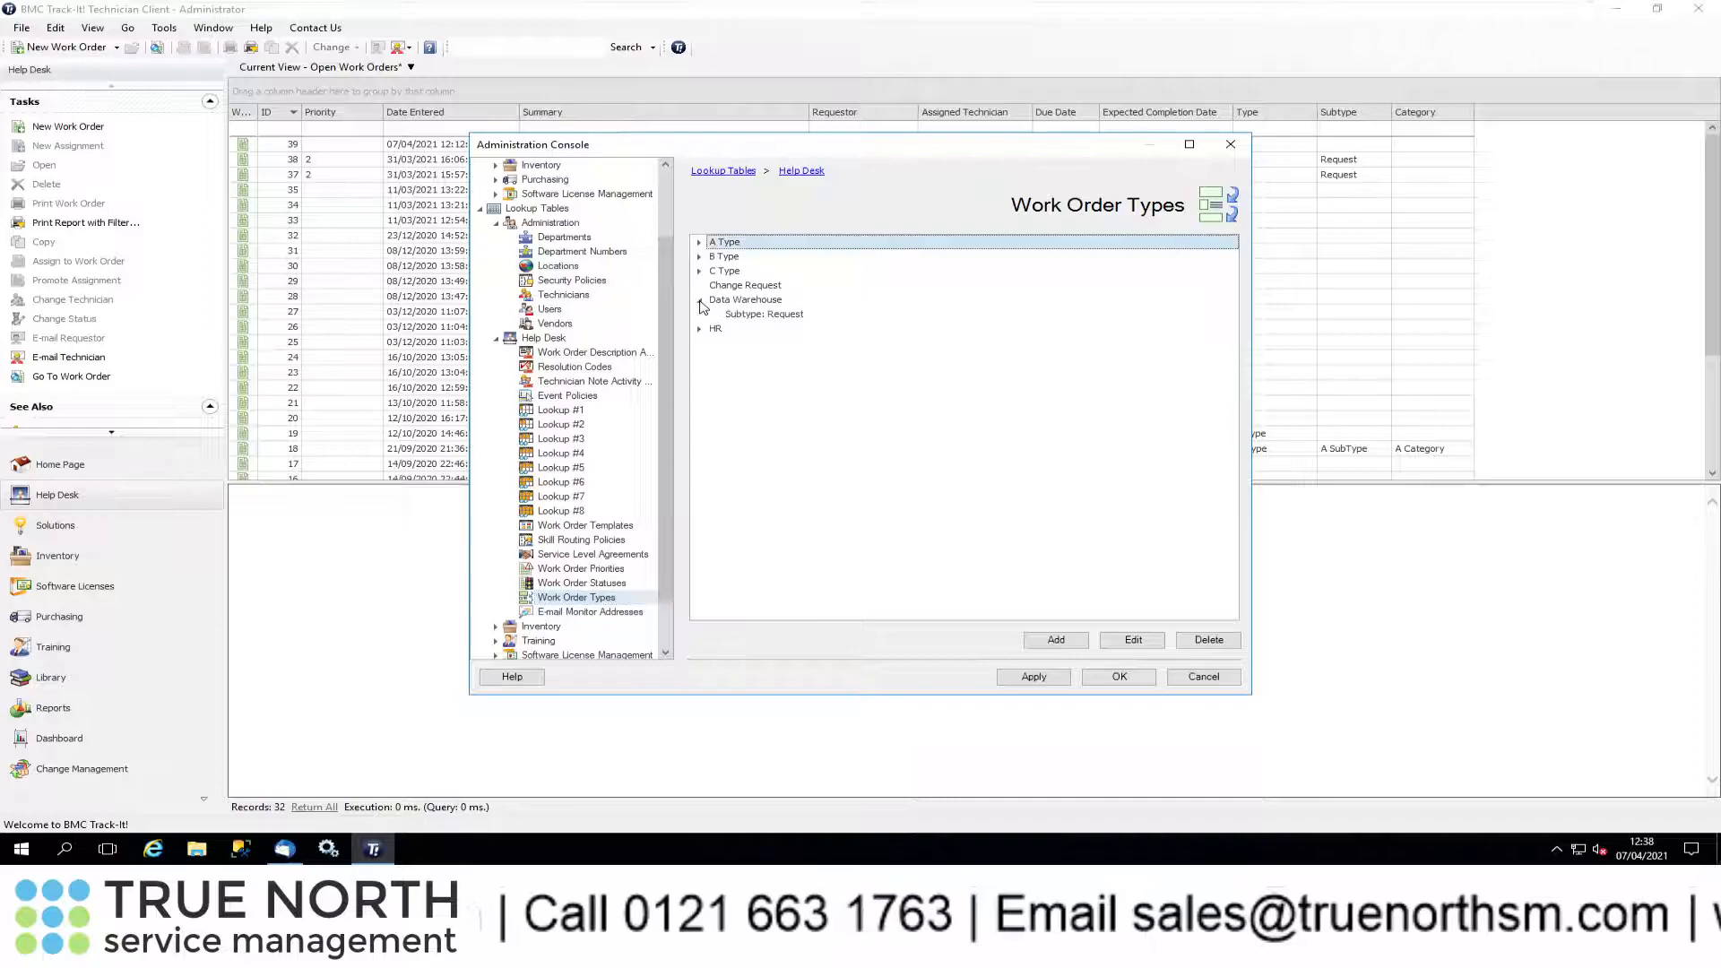
left_click(763, 302)
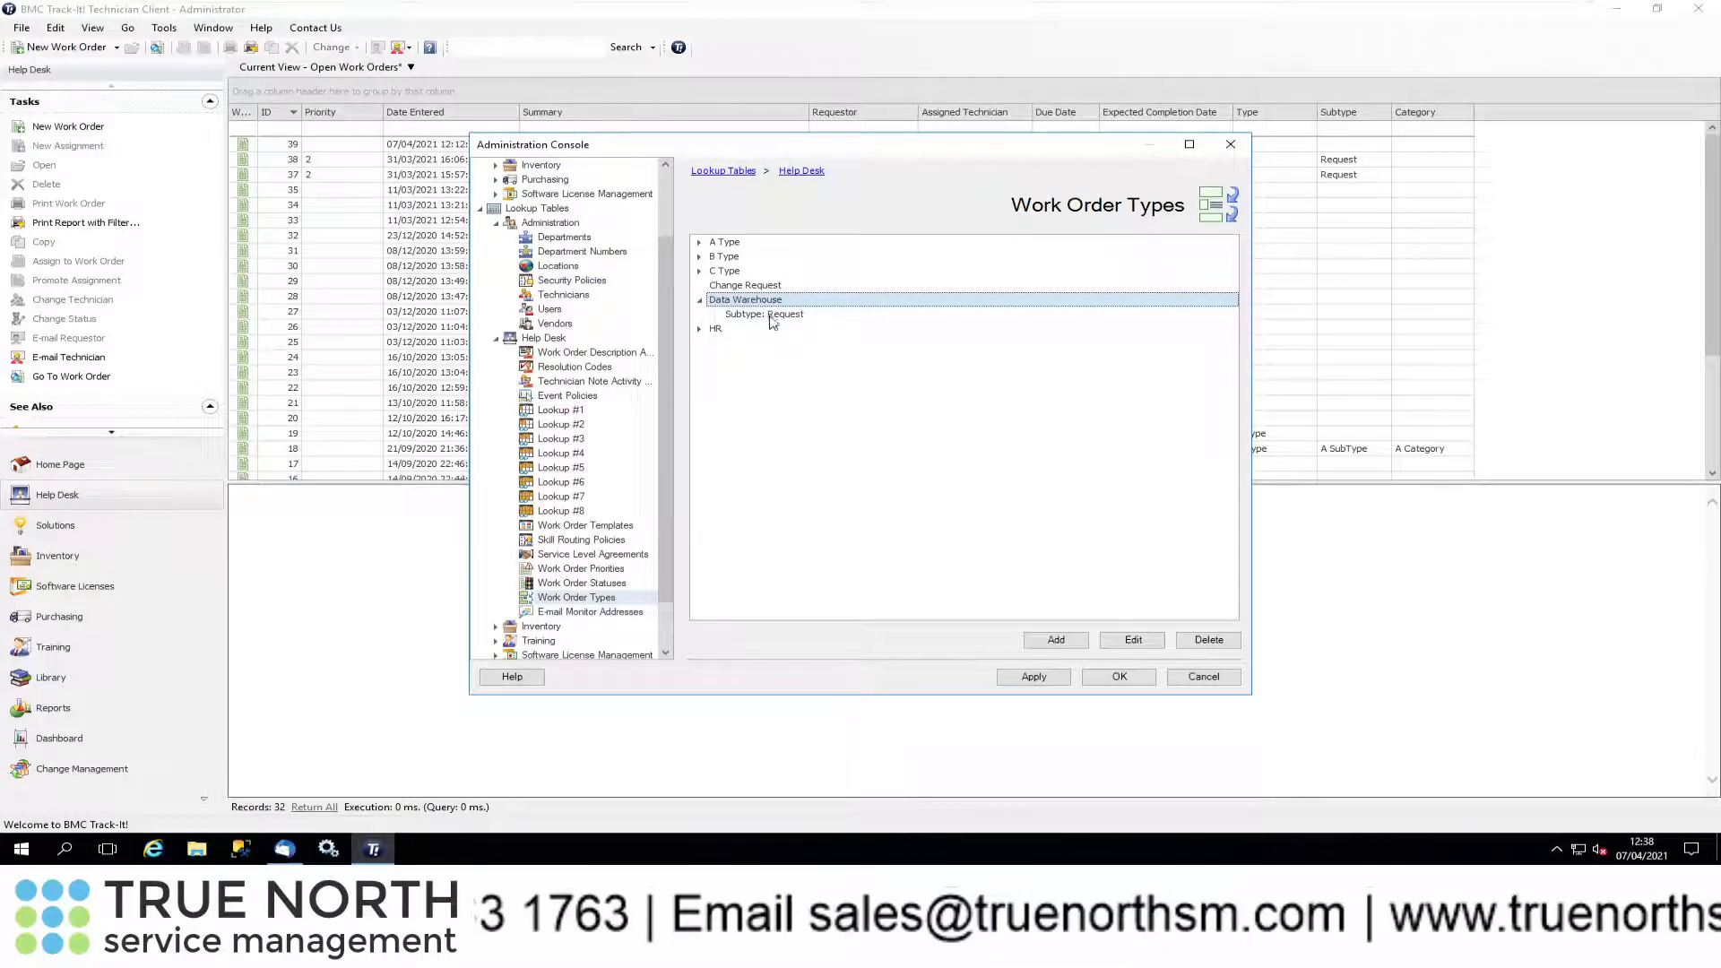
left_click(779, 316)
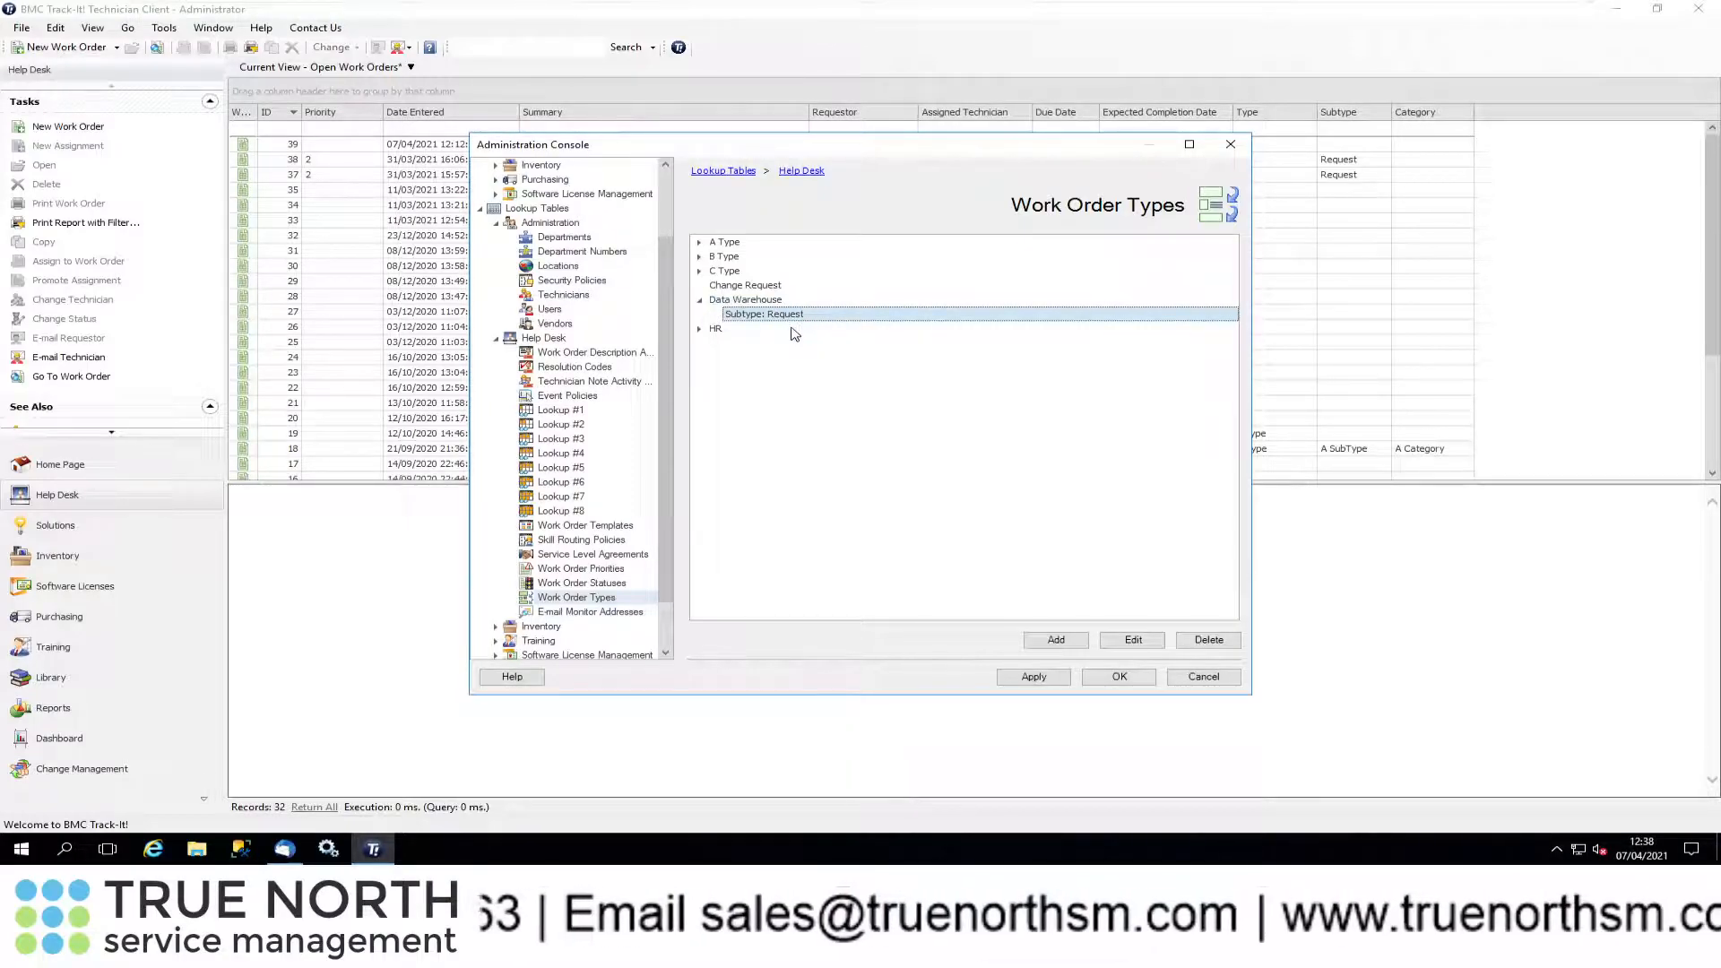
left_click(702, 330)
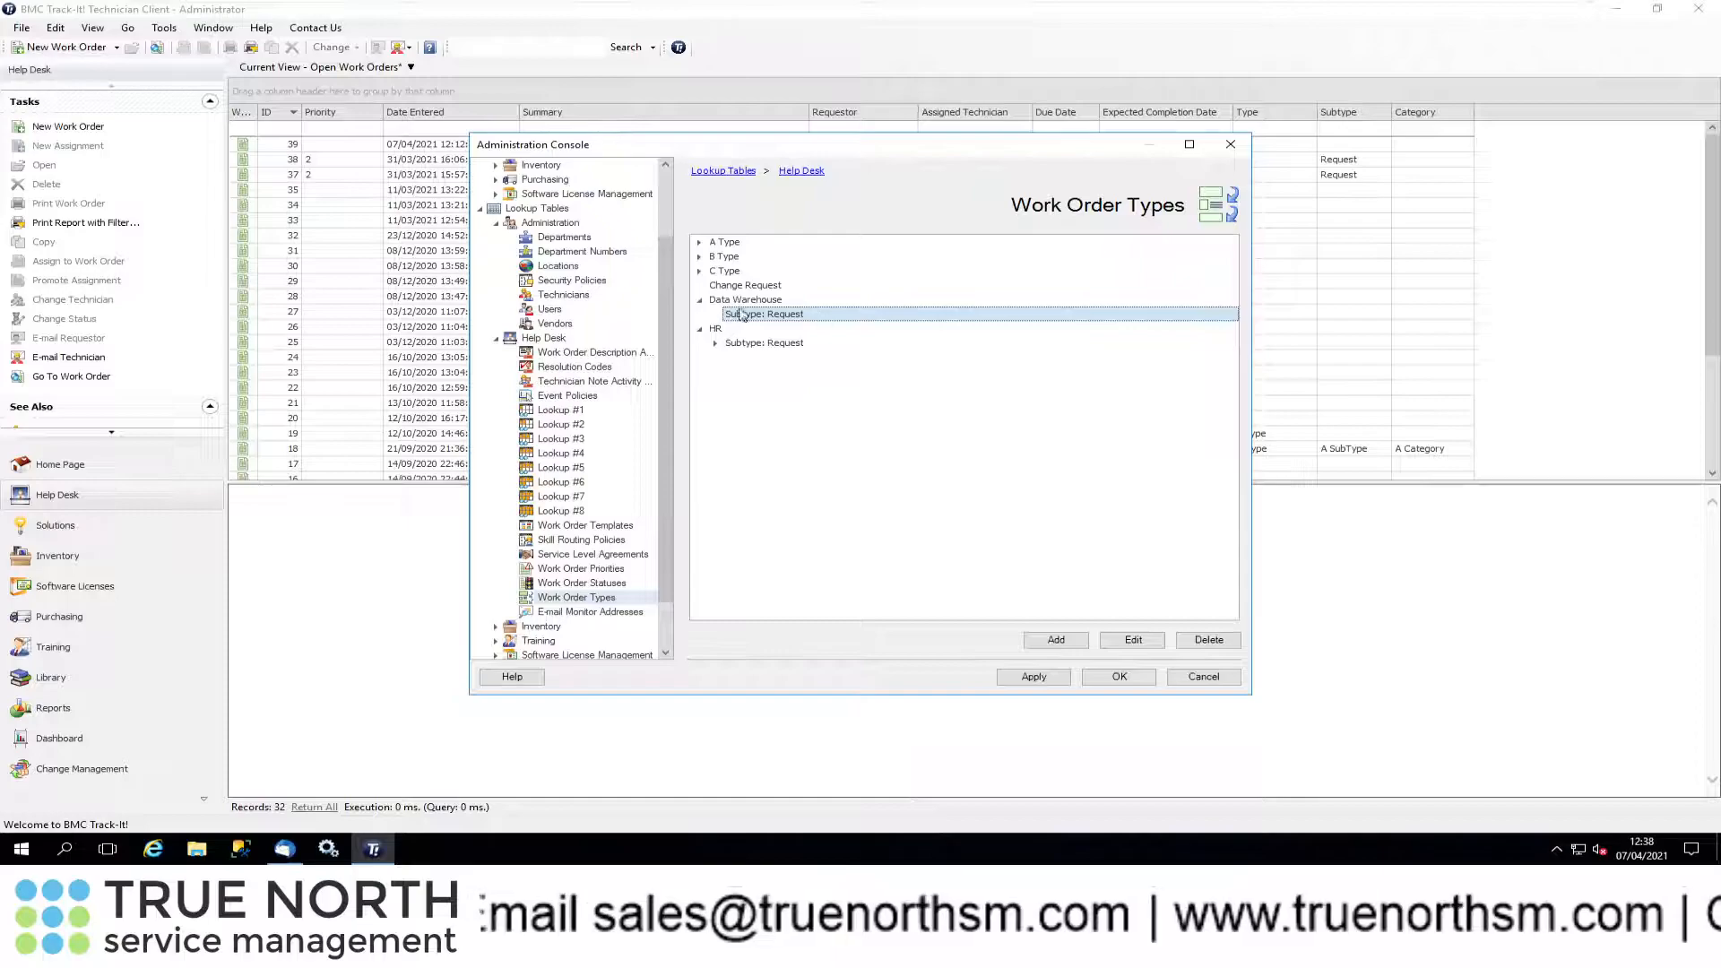
left_click(713, 346)
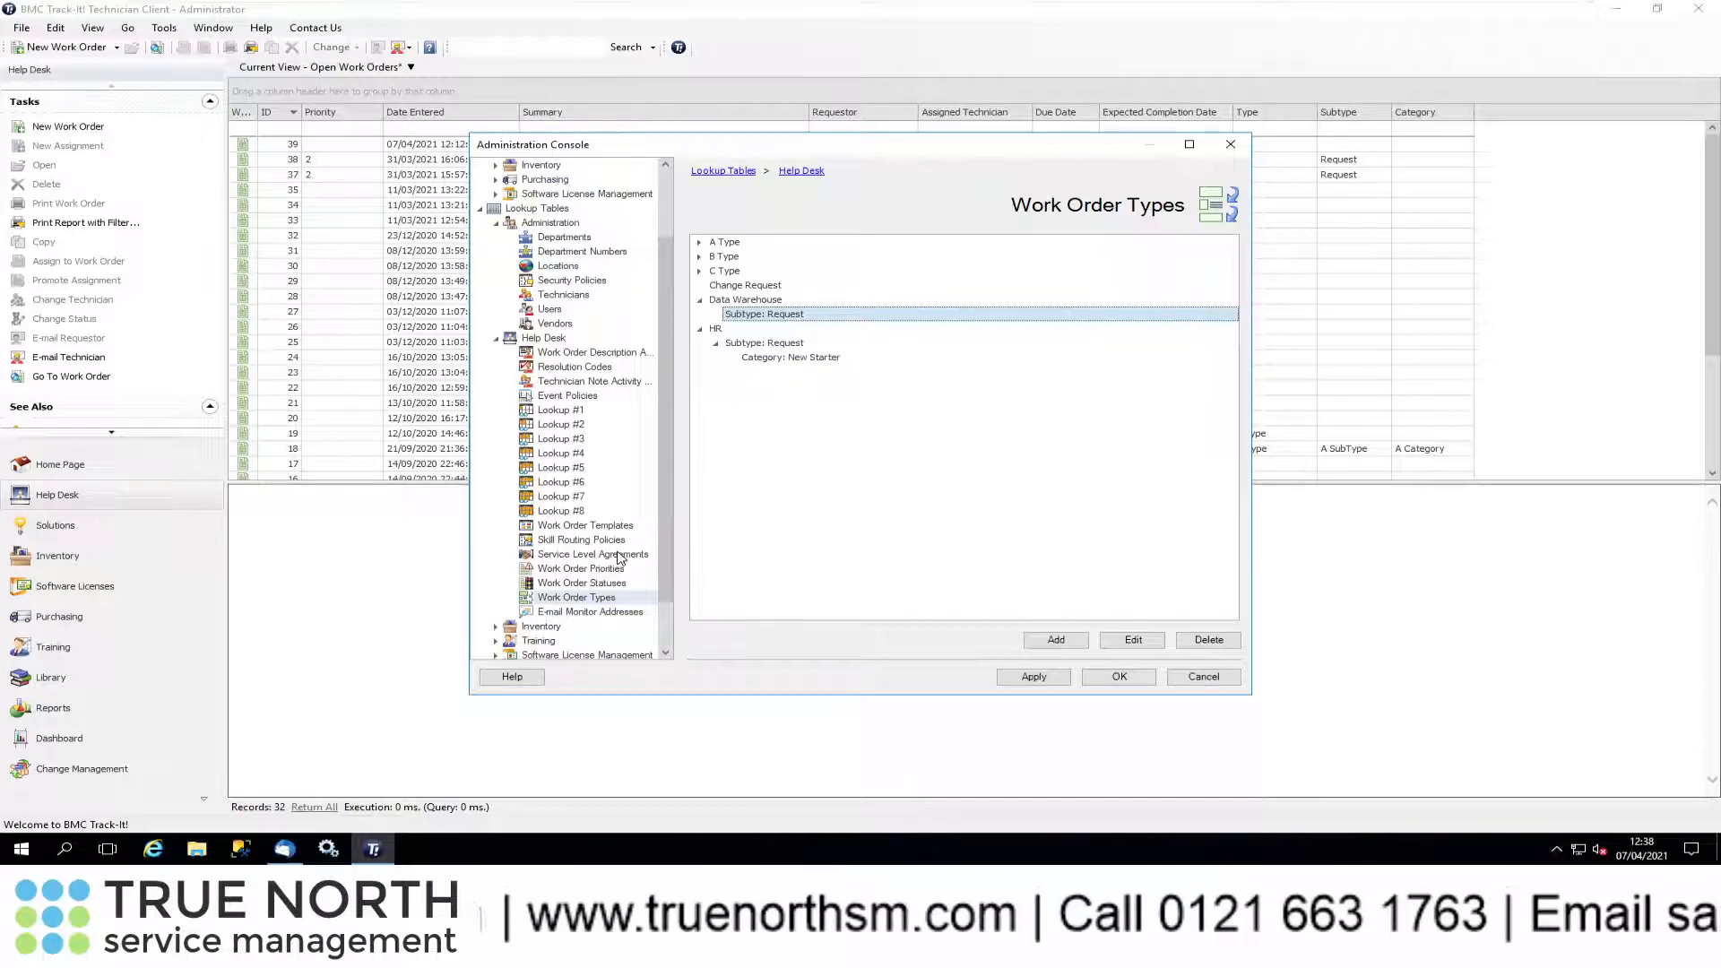
left_click(619, 556)
double_click(858, 292)
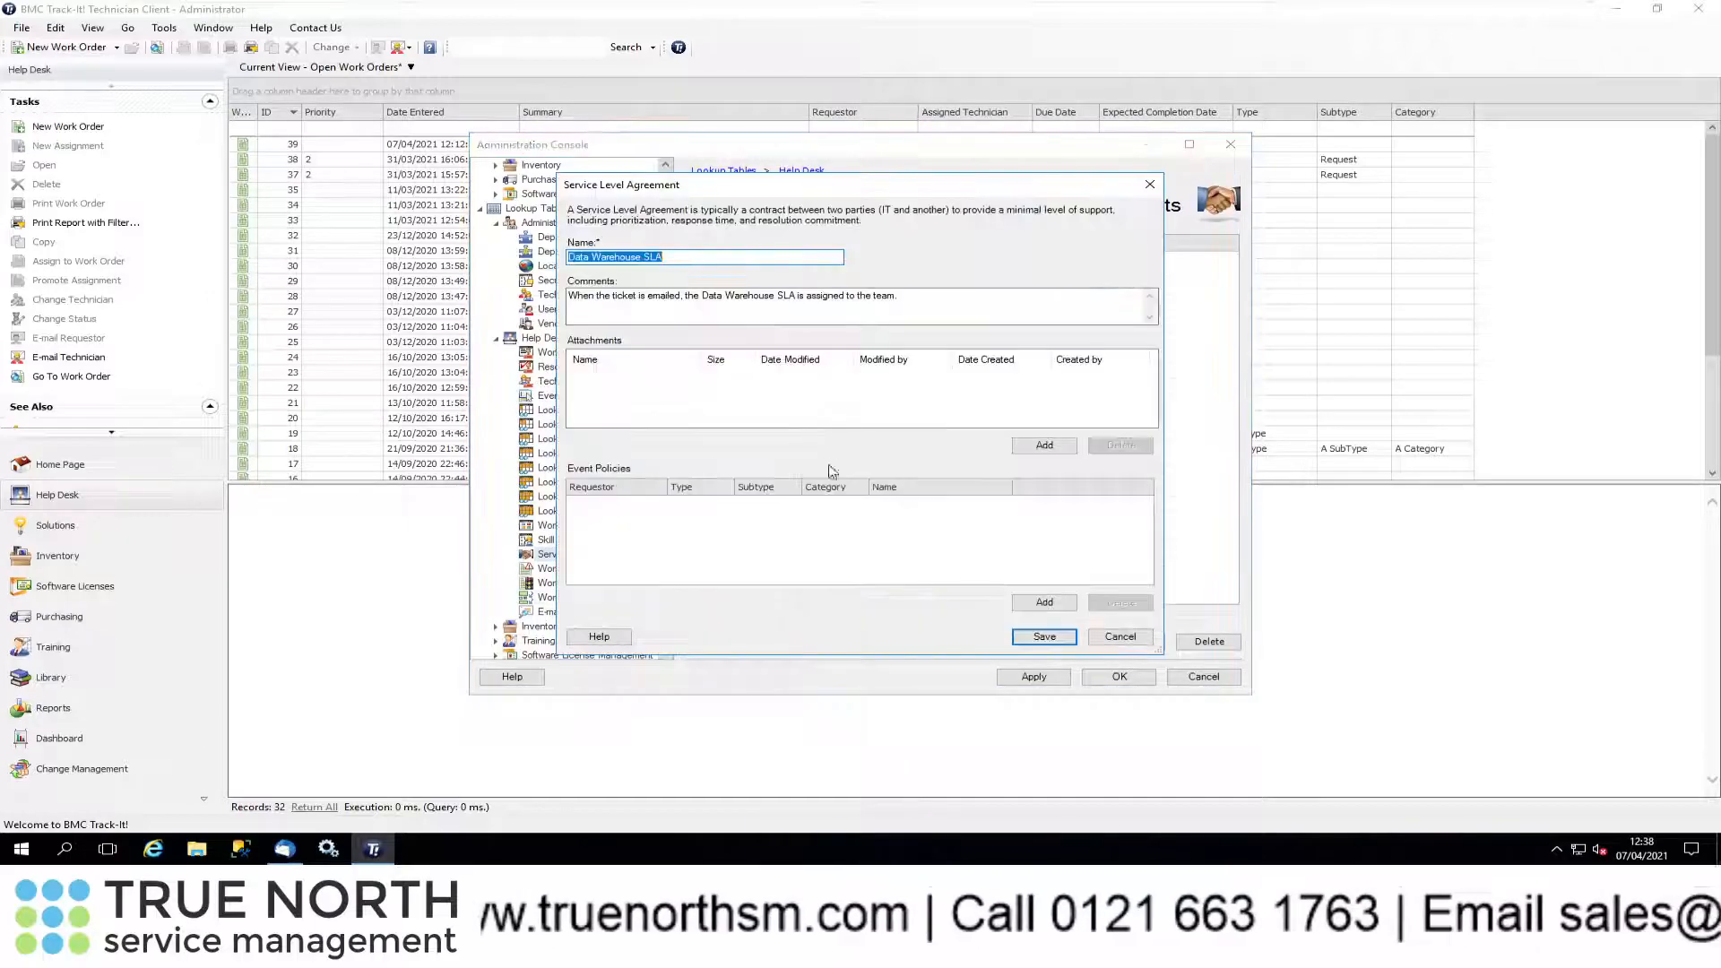
left_click(1032, 603)
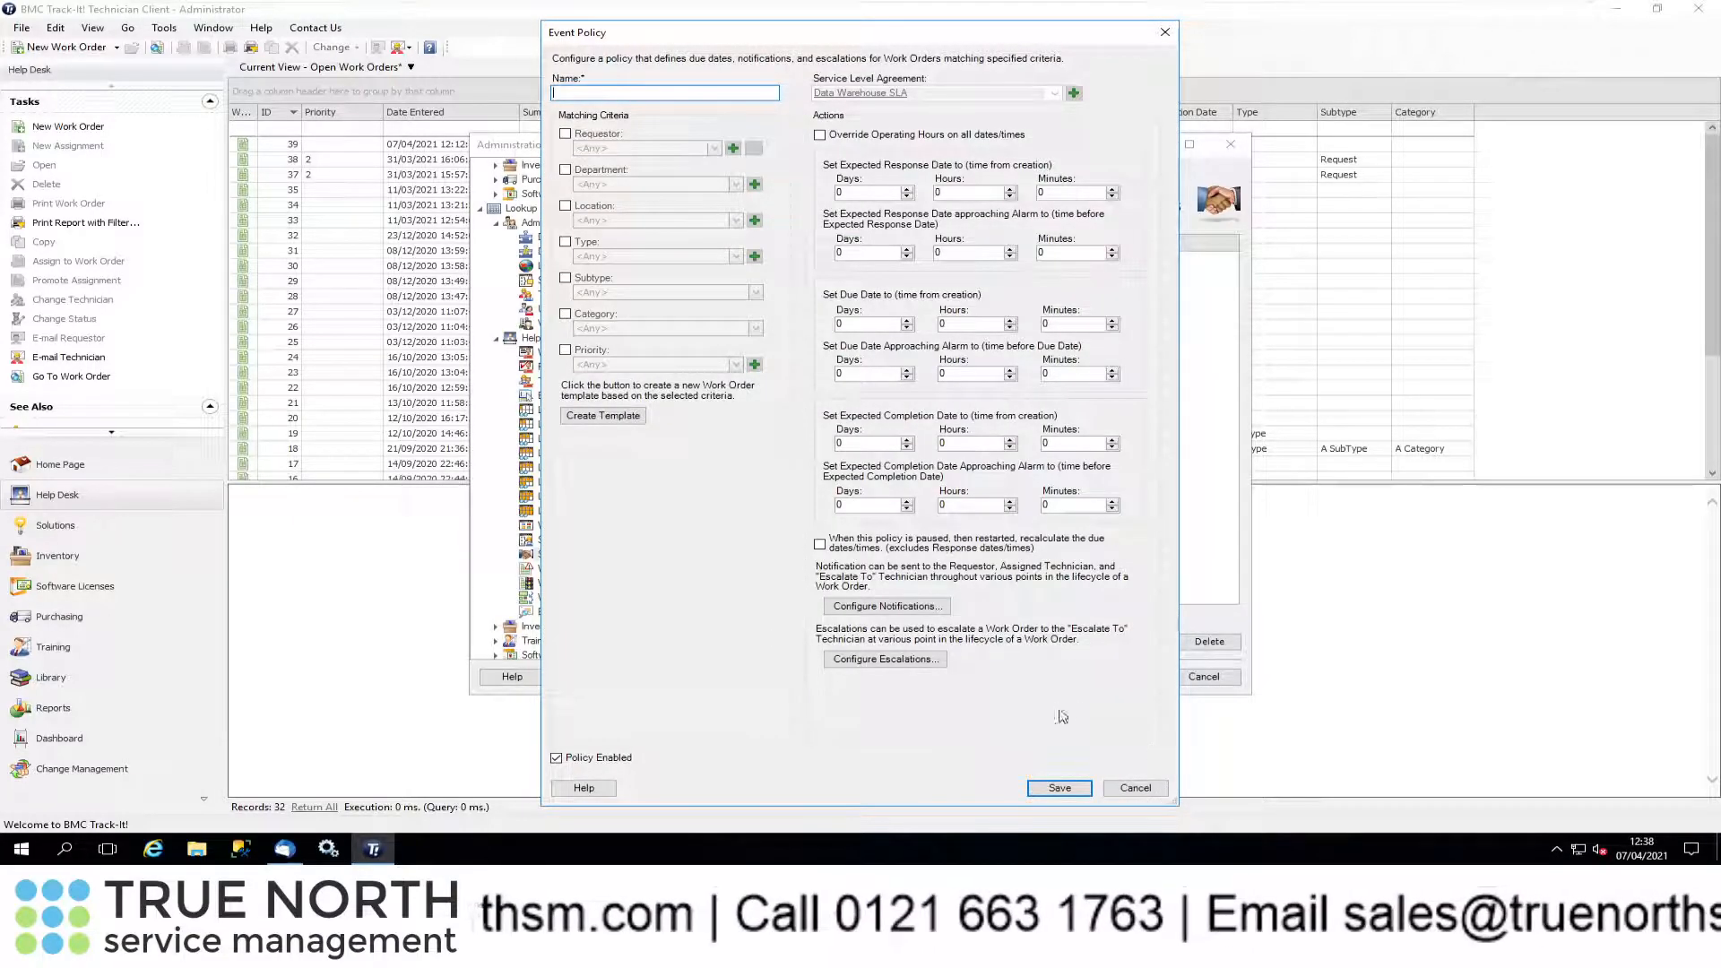
left_click(1123, 793)
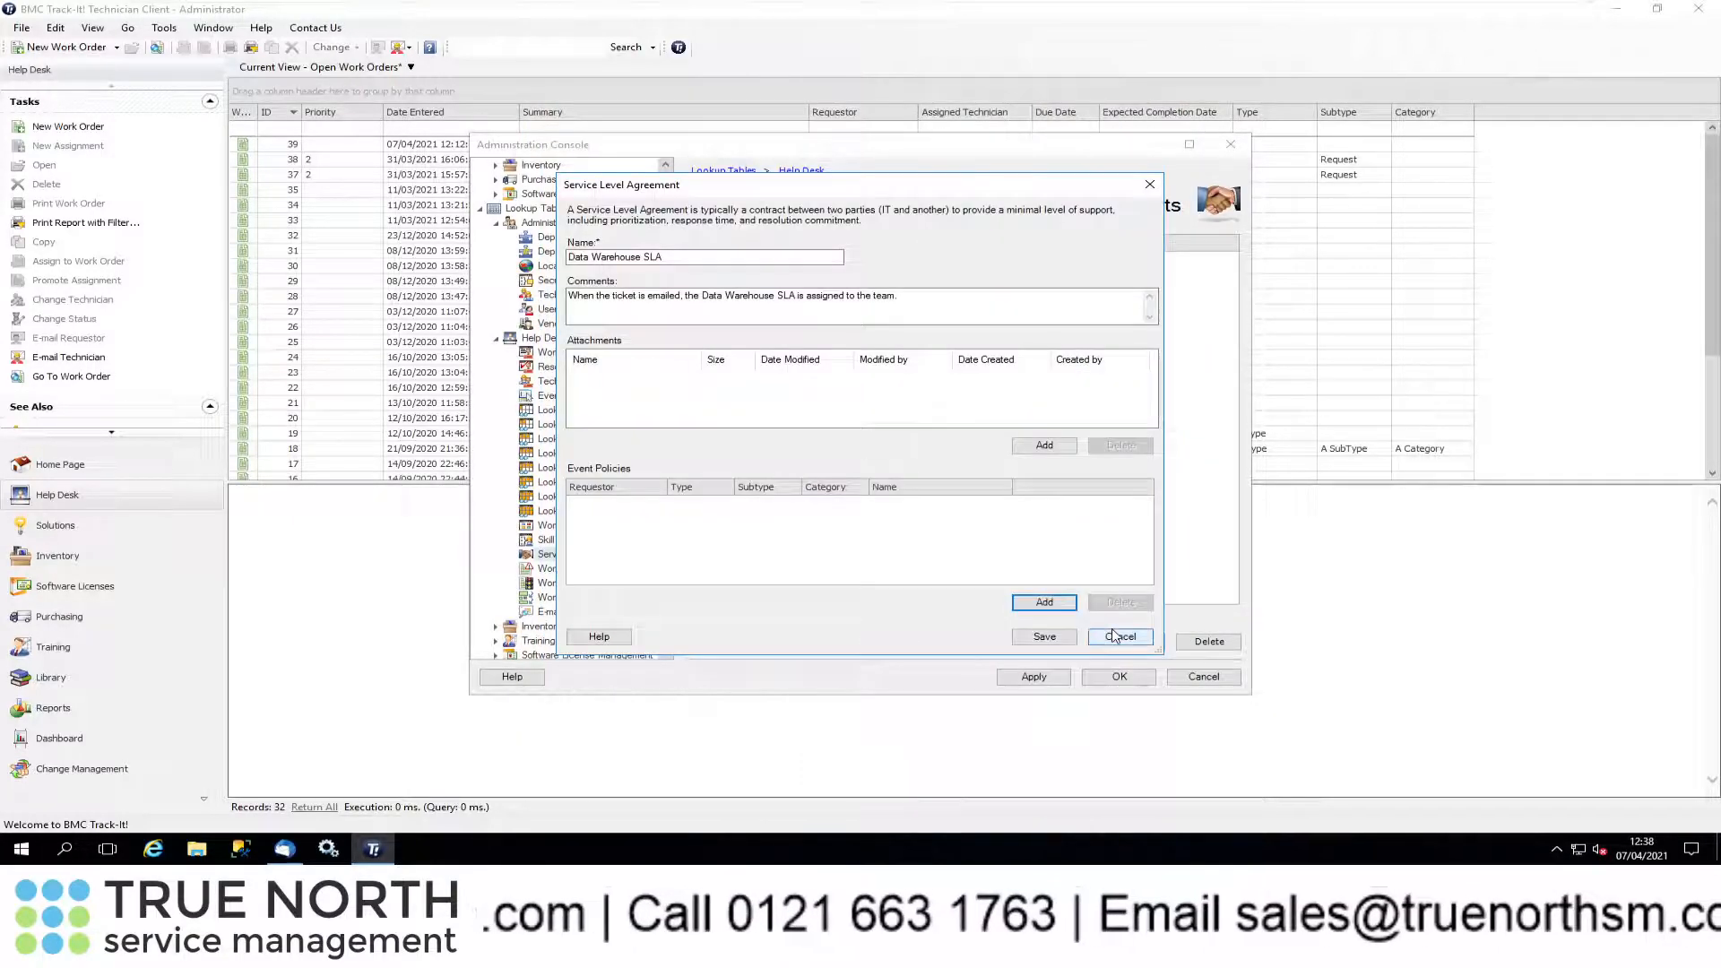
left_click(1058, 605)
left_click(578, 395)
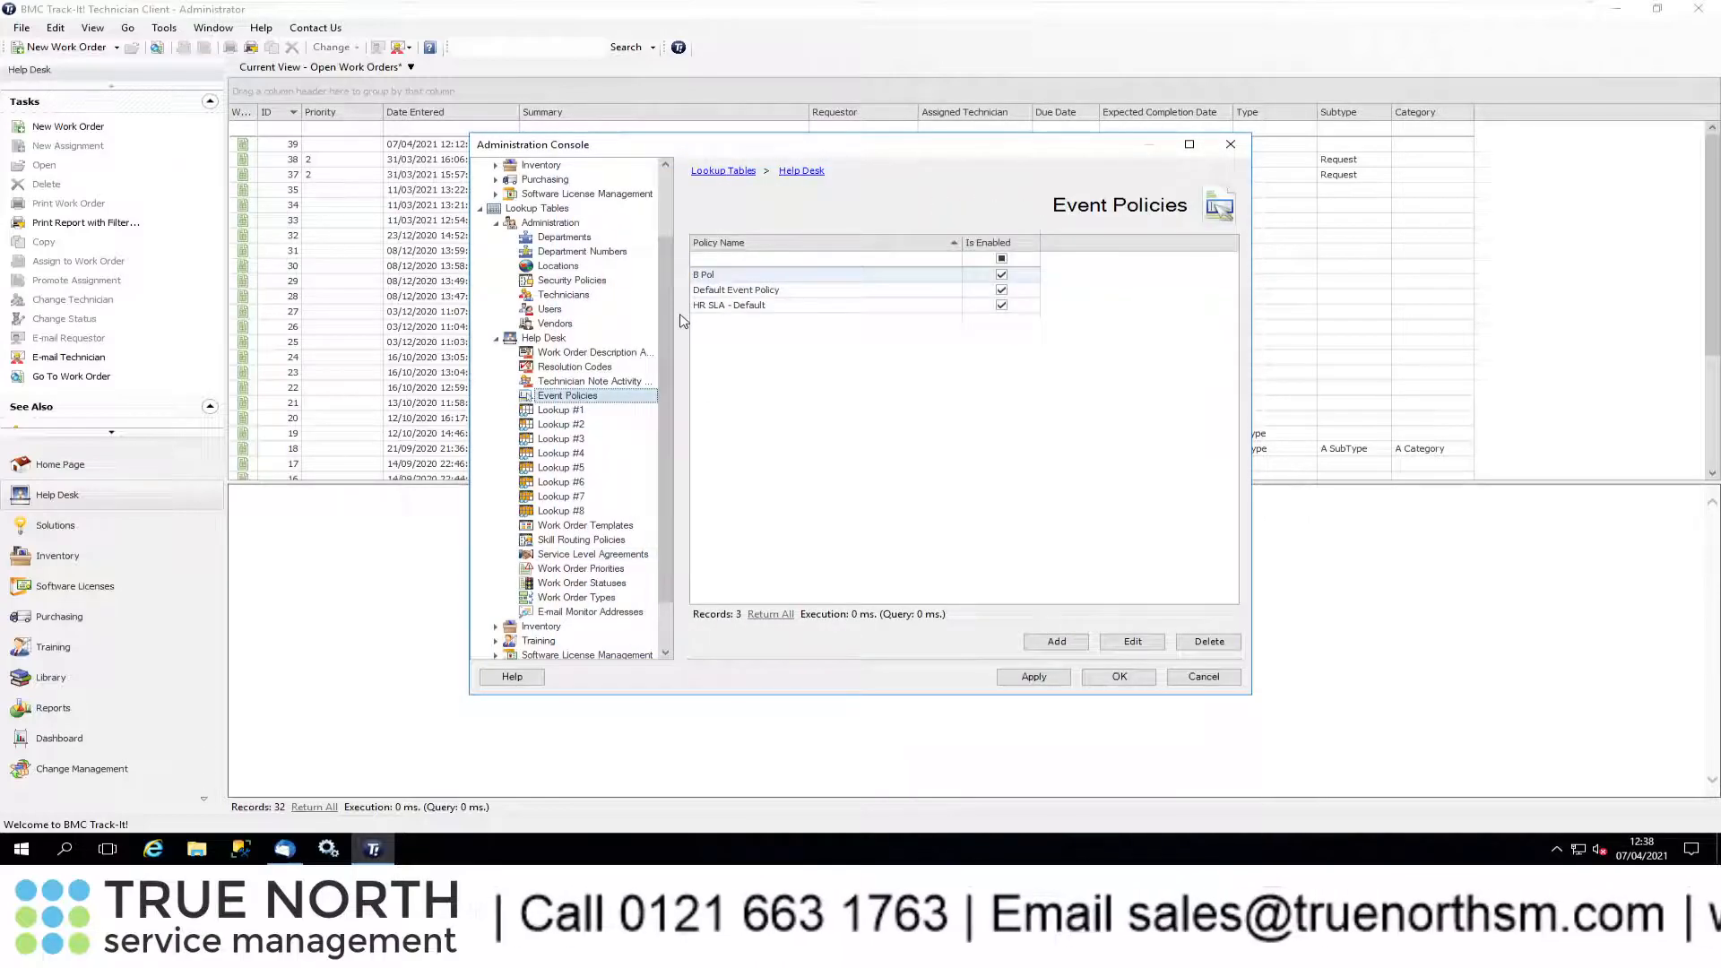
Add an event policy named "Data Warehouse Policy" to the Data Warehouse SLA in the Help Desk service level agreements
left_click(580, 555)
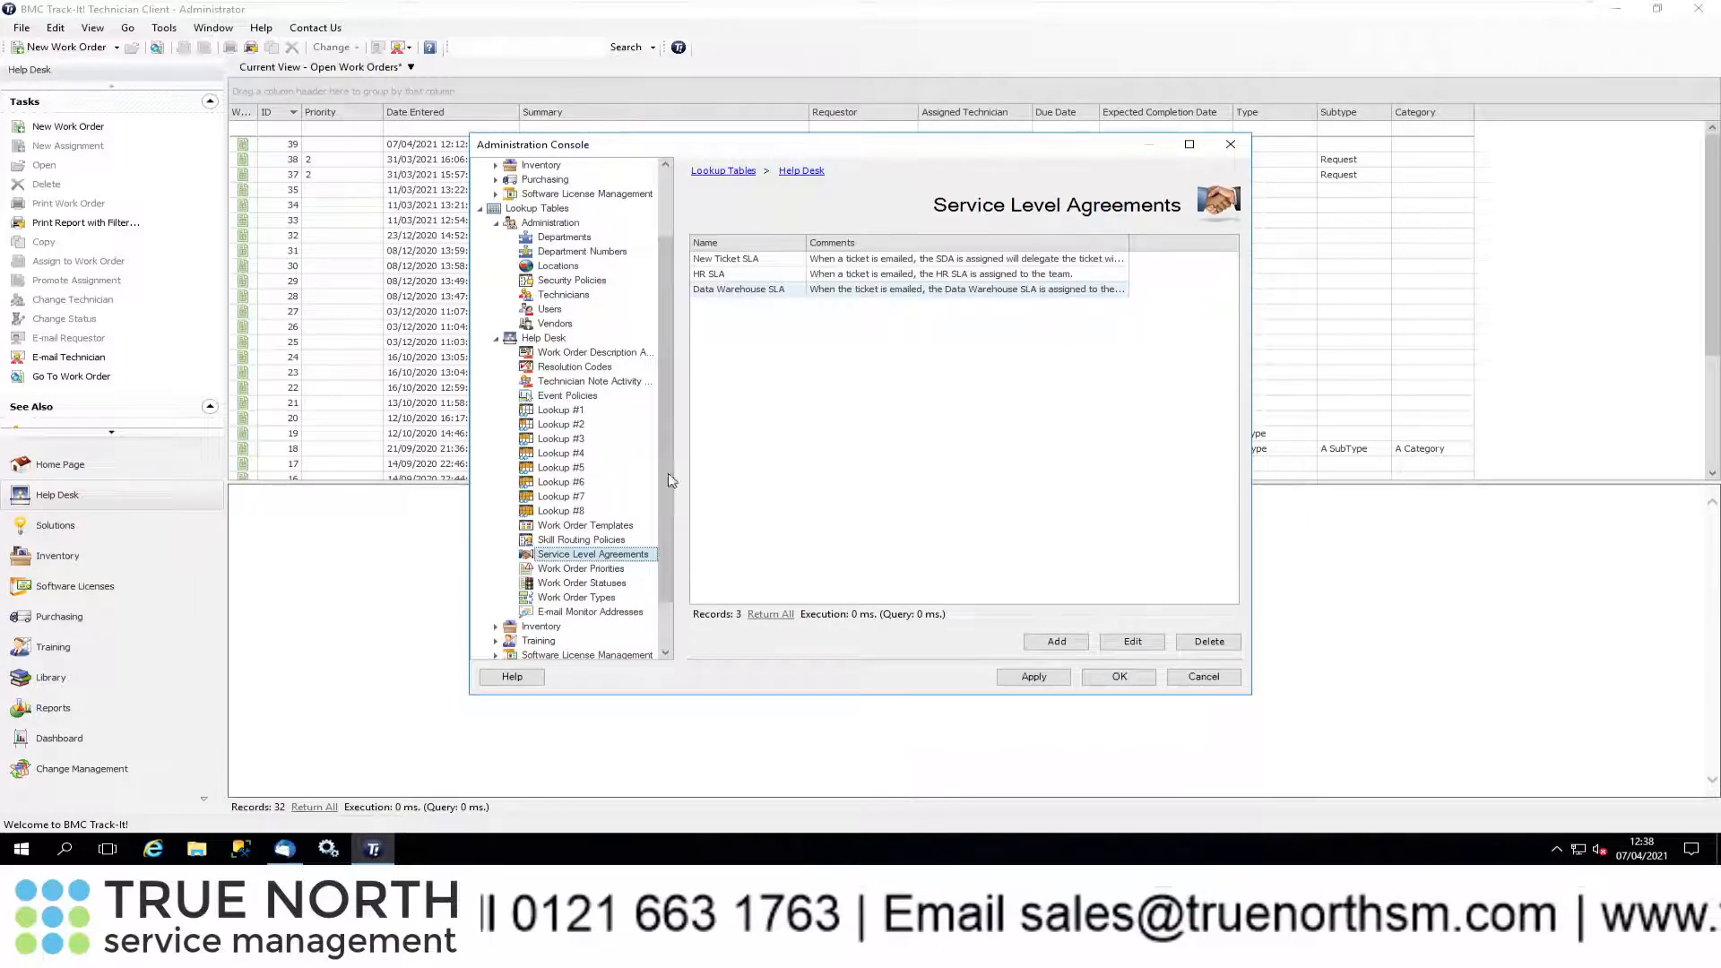
double_click(830, 294)
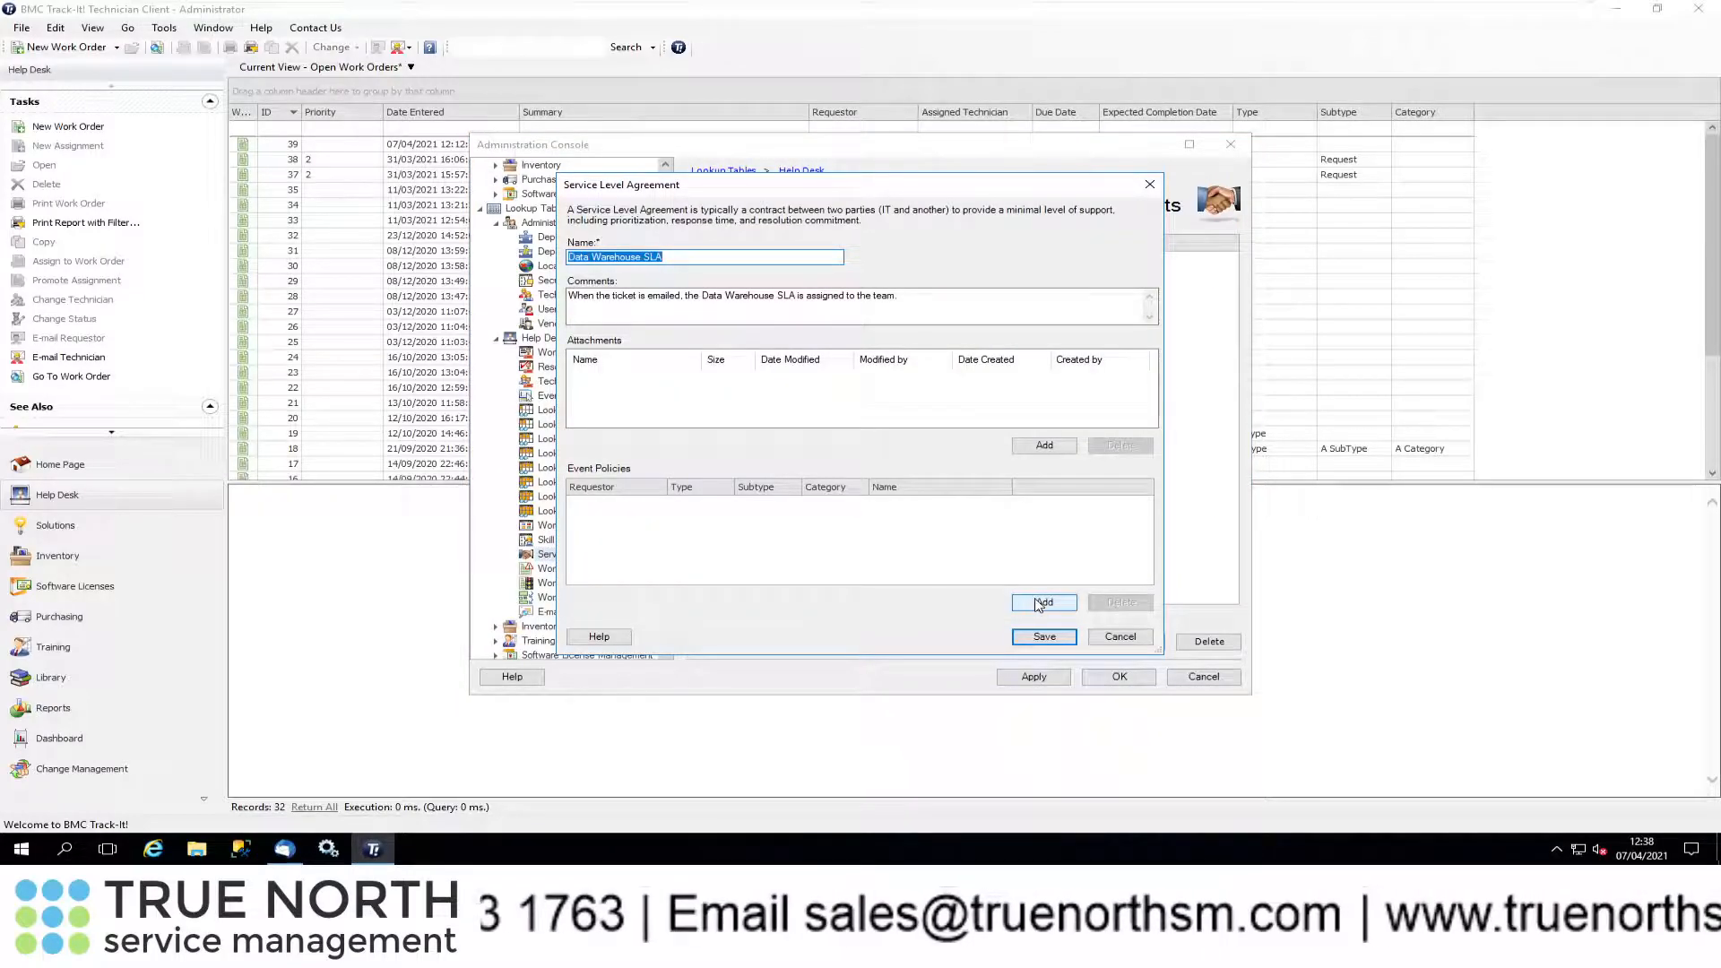
left_click(1040, 602)
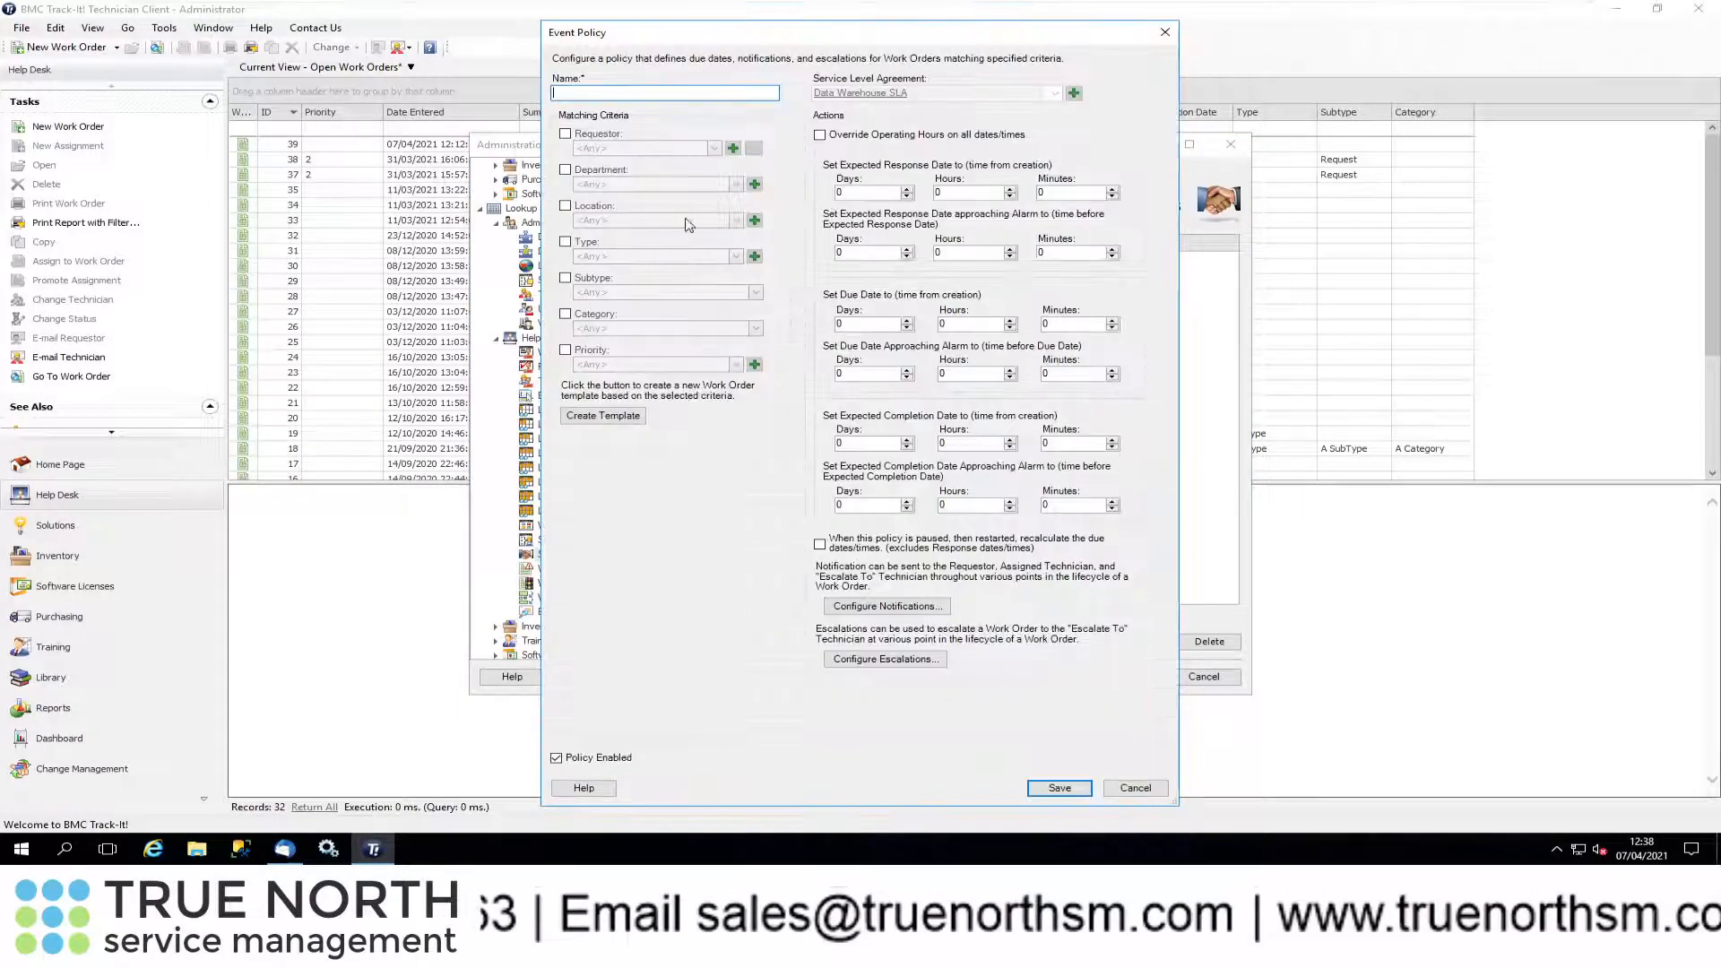
type("Data Warehouse Policy")
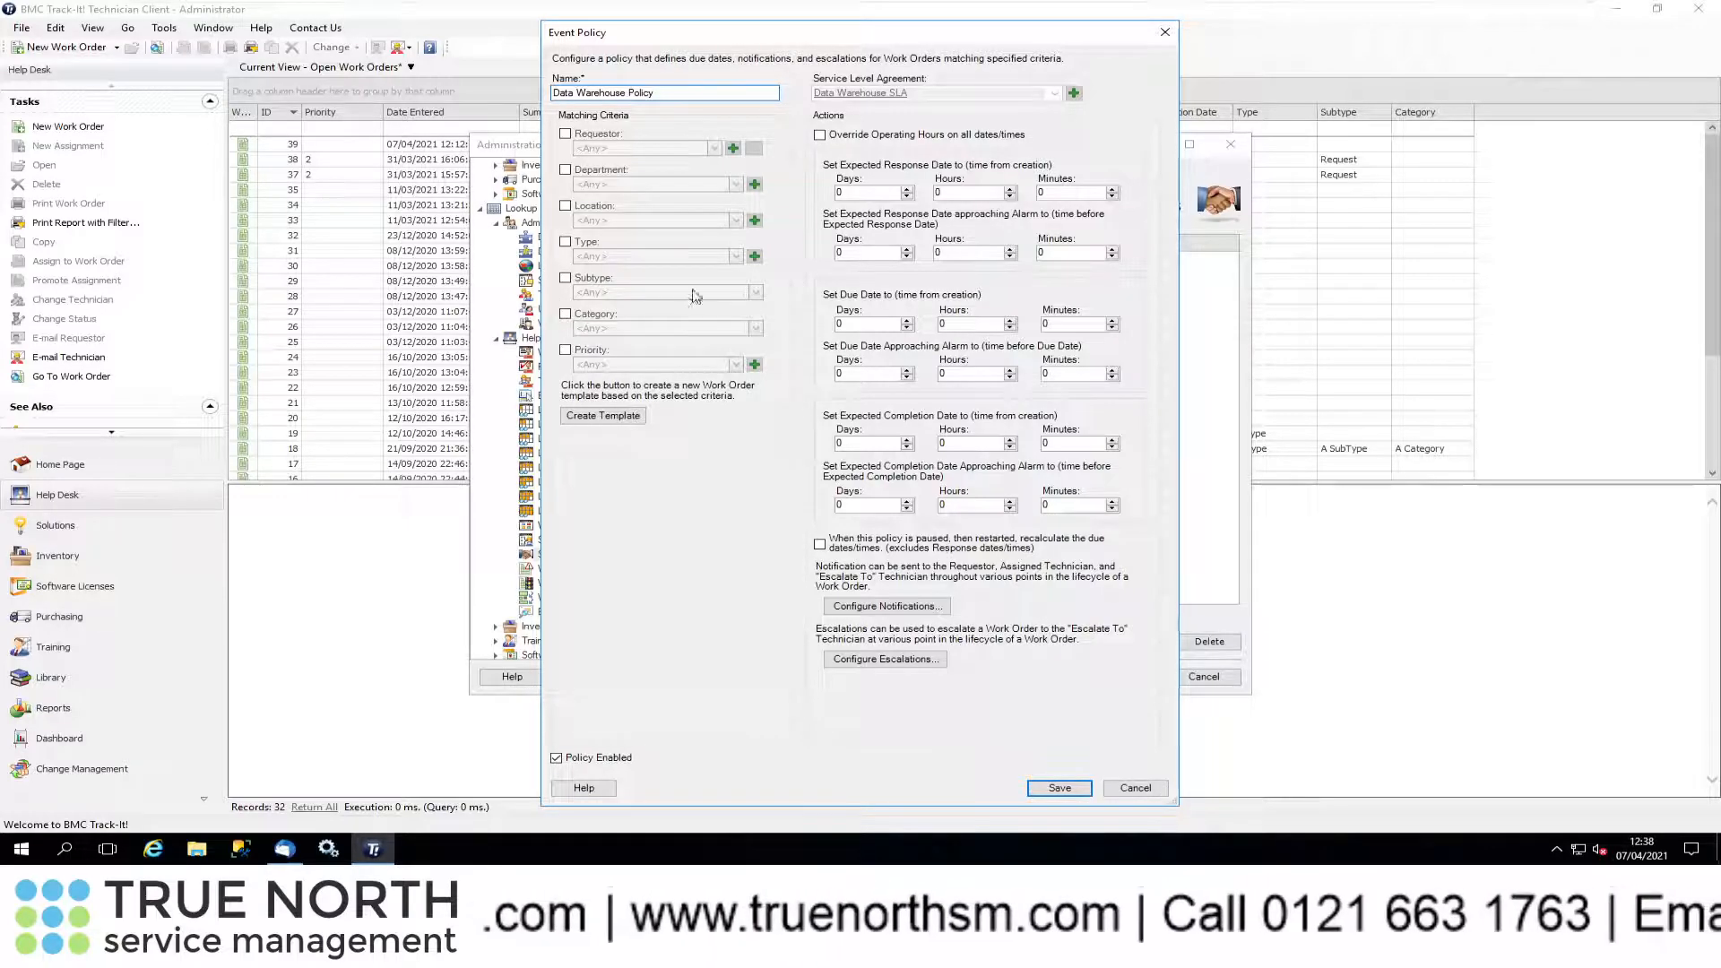
Set the event policy's matching criteria to type Data Warehouse and subtype Request
left_click(565, 243)
left_click(736, 257)
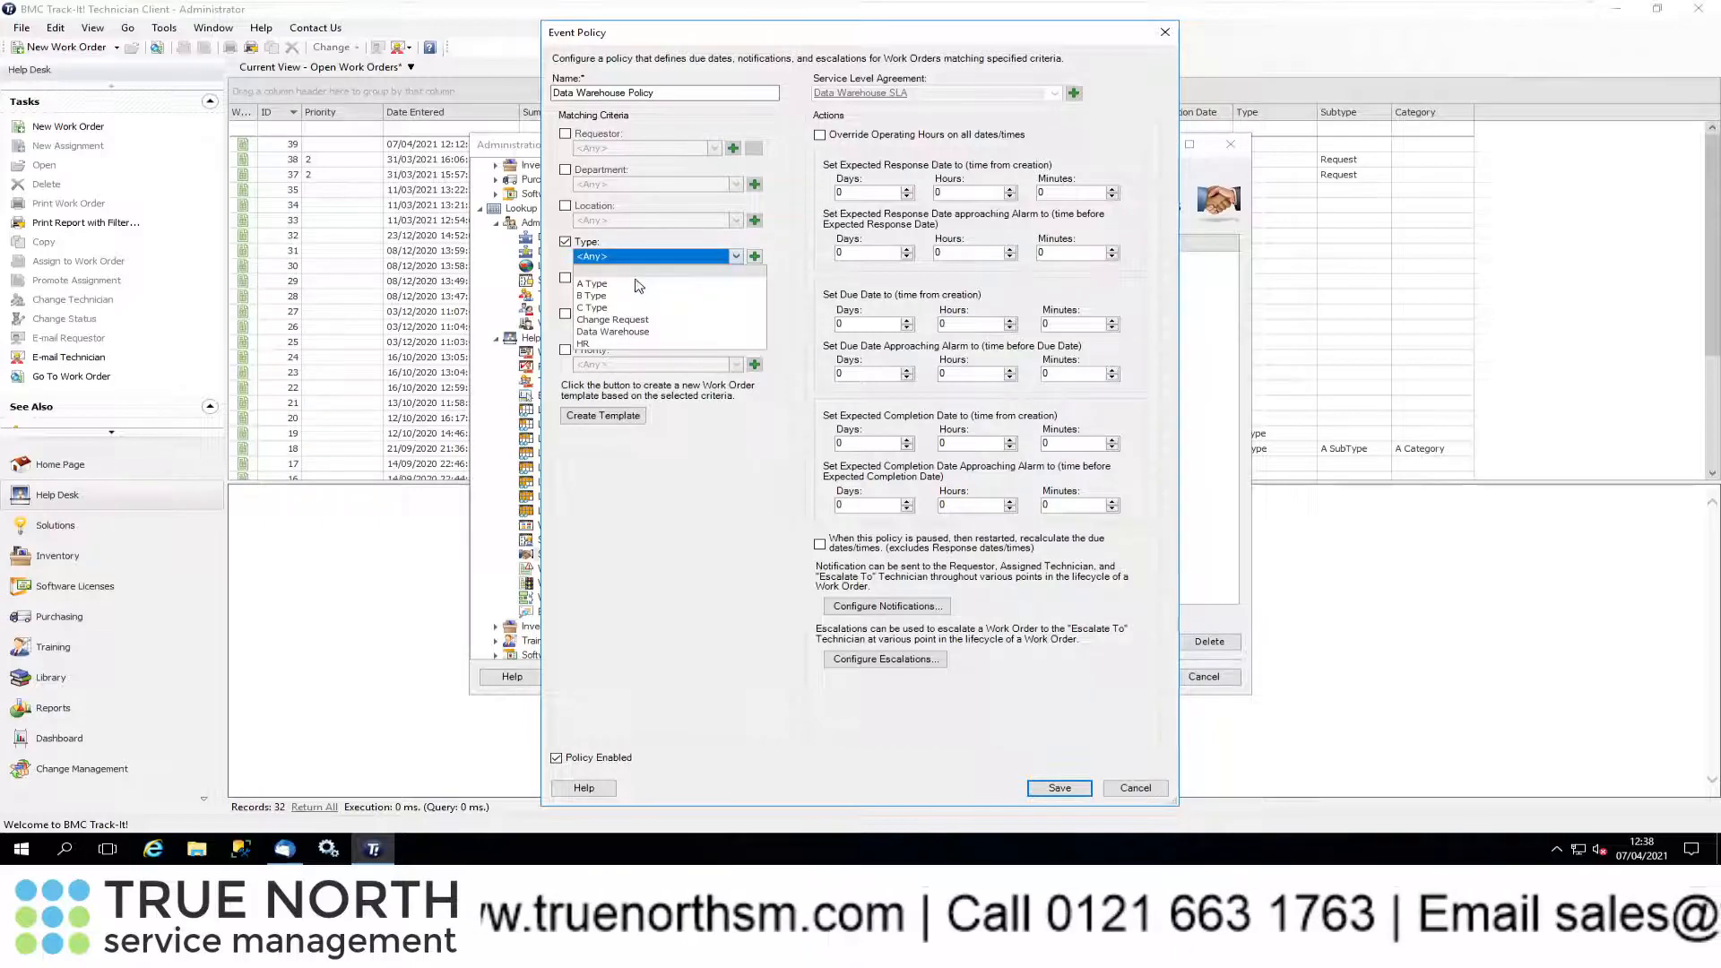
left_click(643, 333)
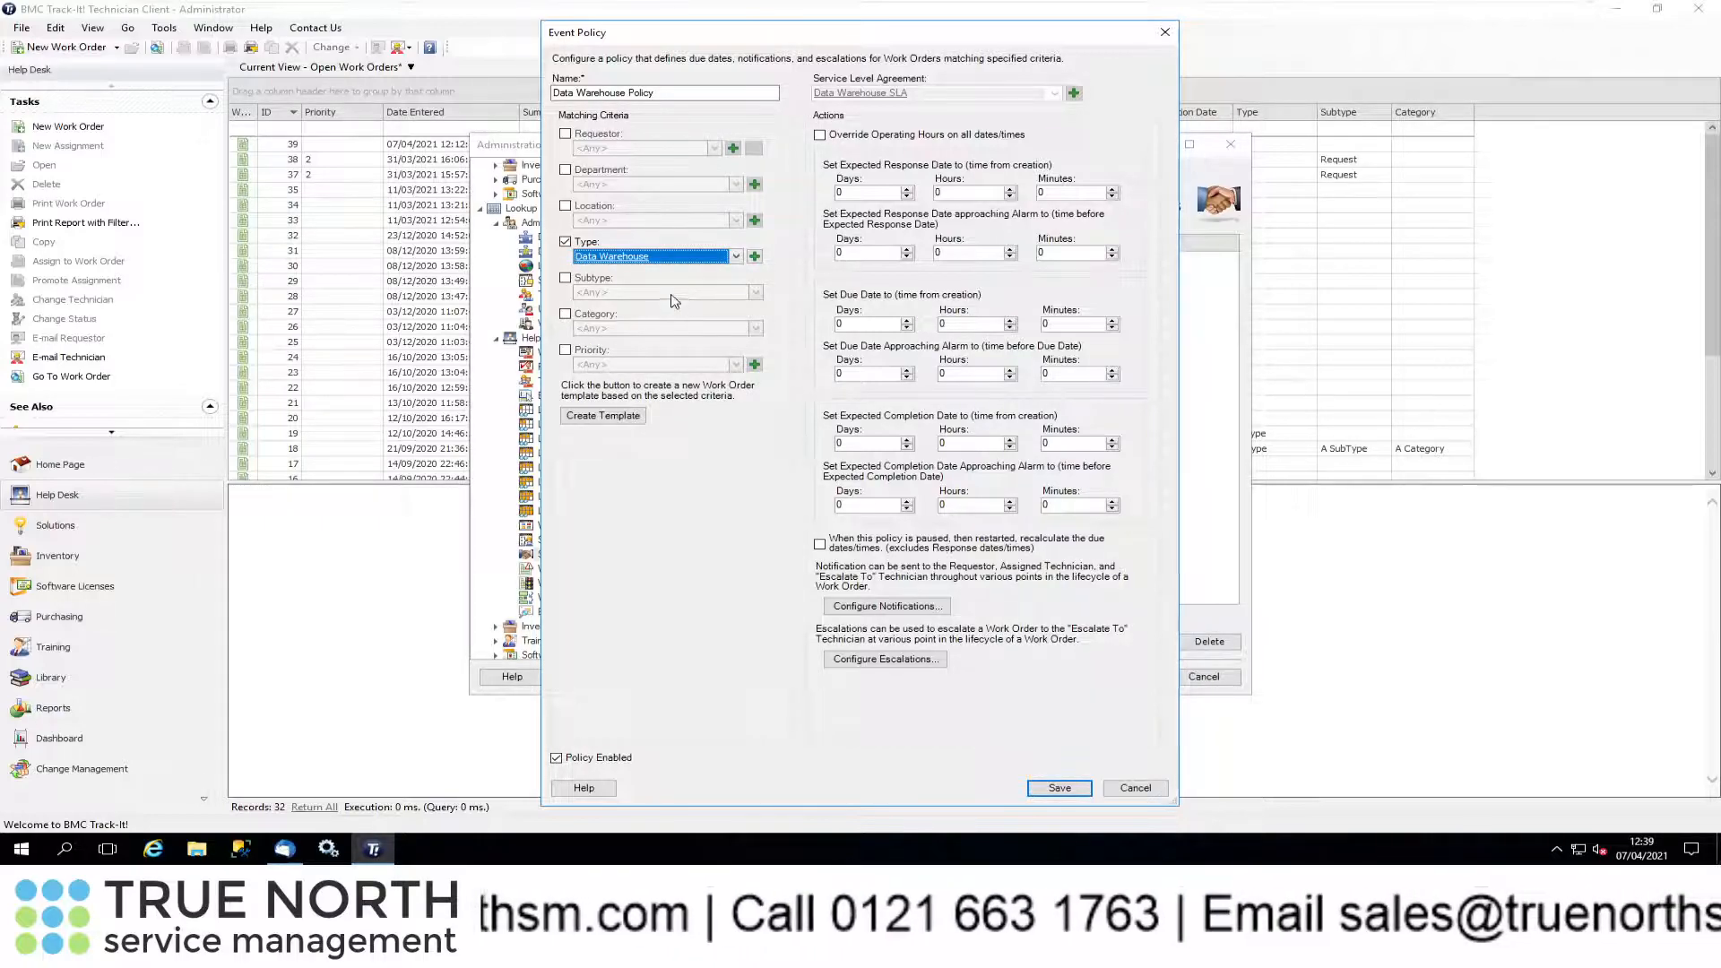
left_click(566, 279)
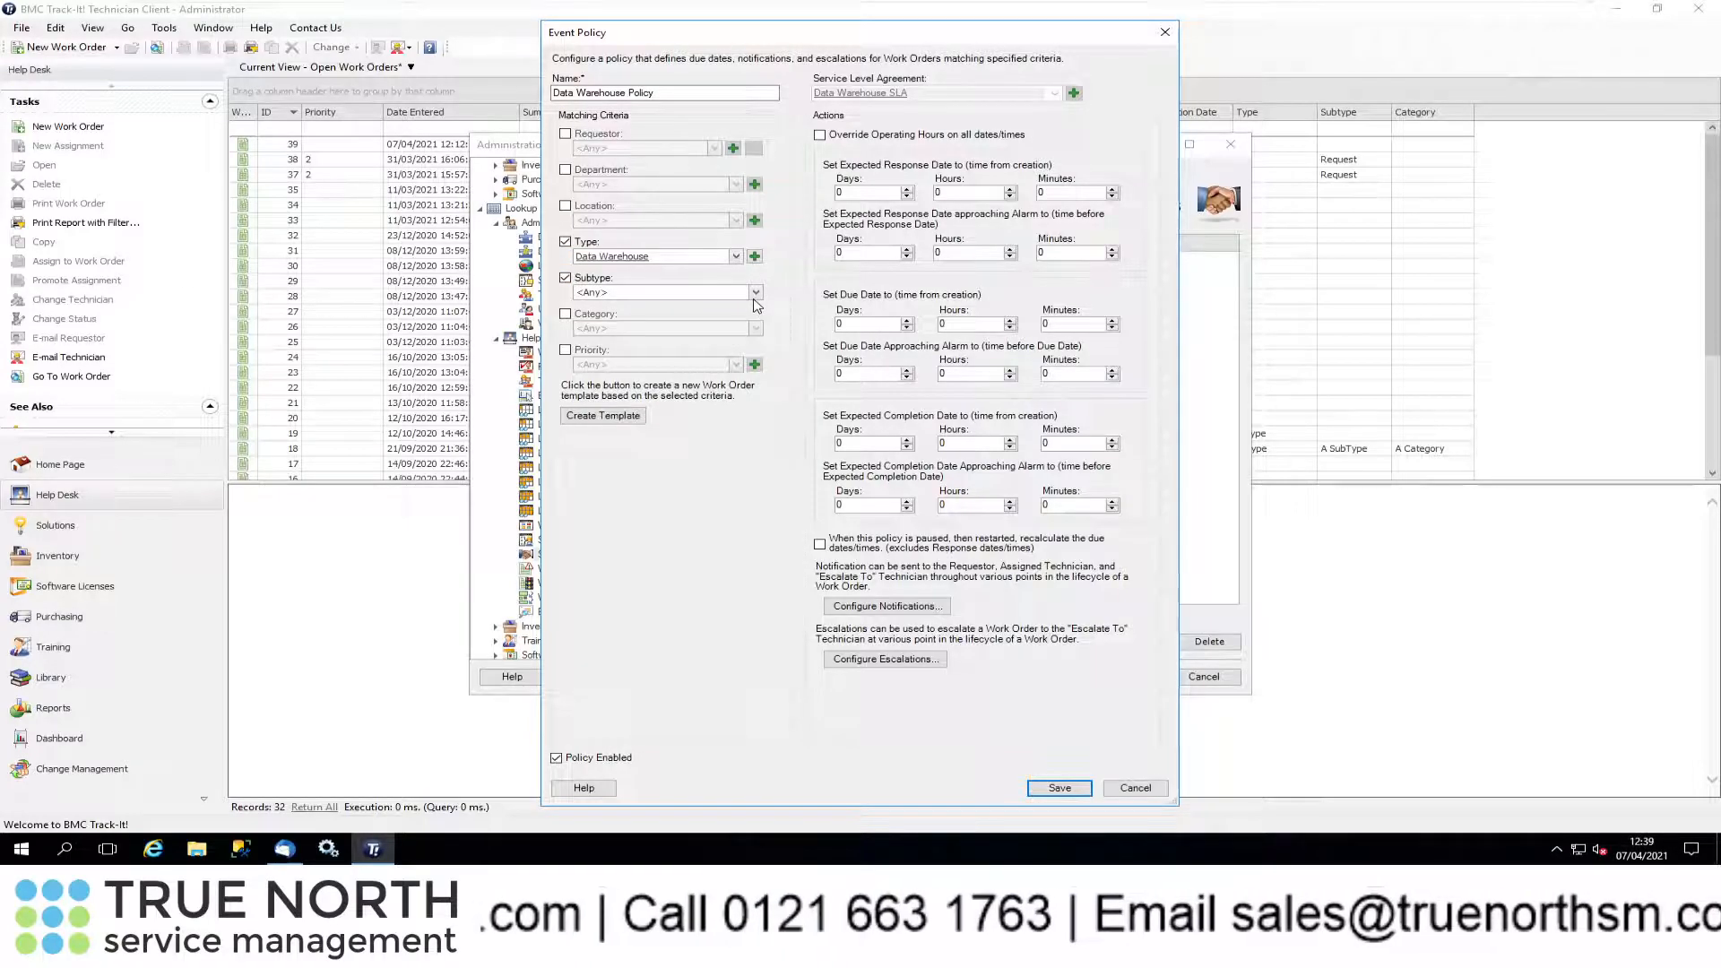
left_click(755, 293)
left_click(626, 322)
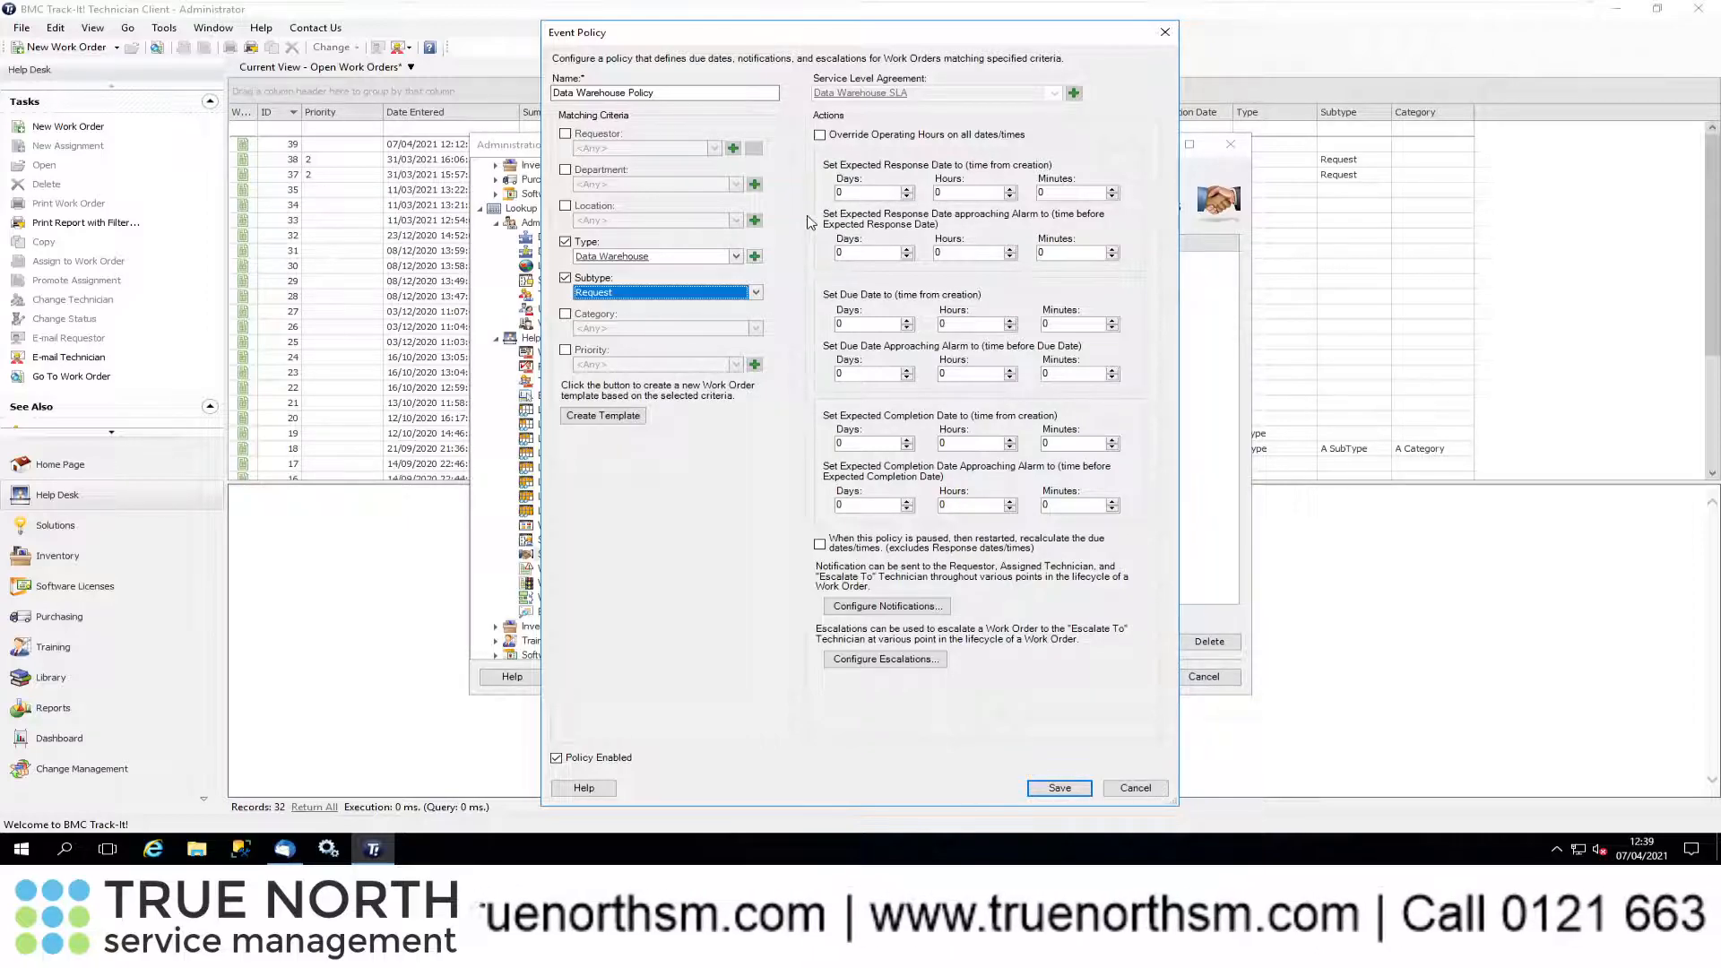
Set expected response to 1 day, due date to 2 days and expected completion to 3 days, then save the policy and its agreement
left_click(907, 189)
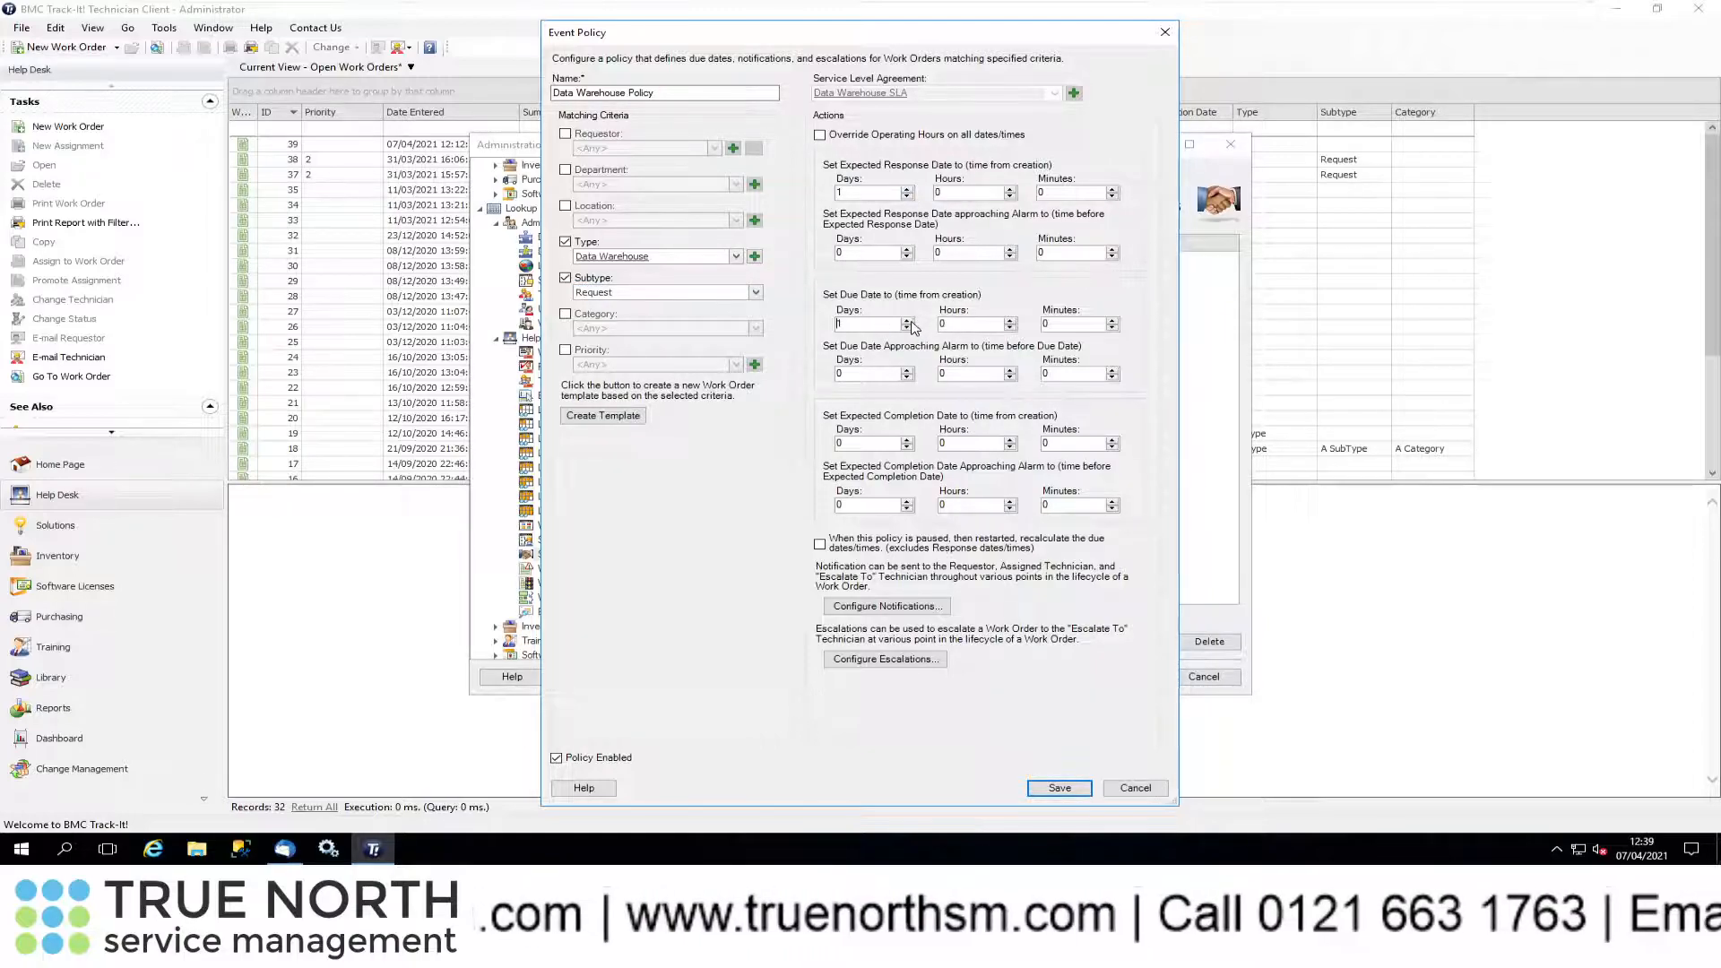
left_click(908, 440)
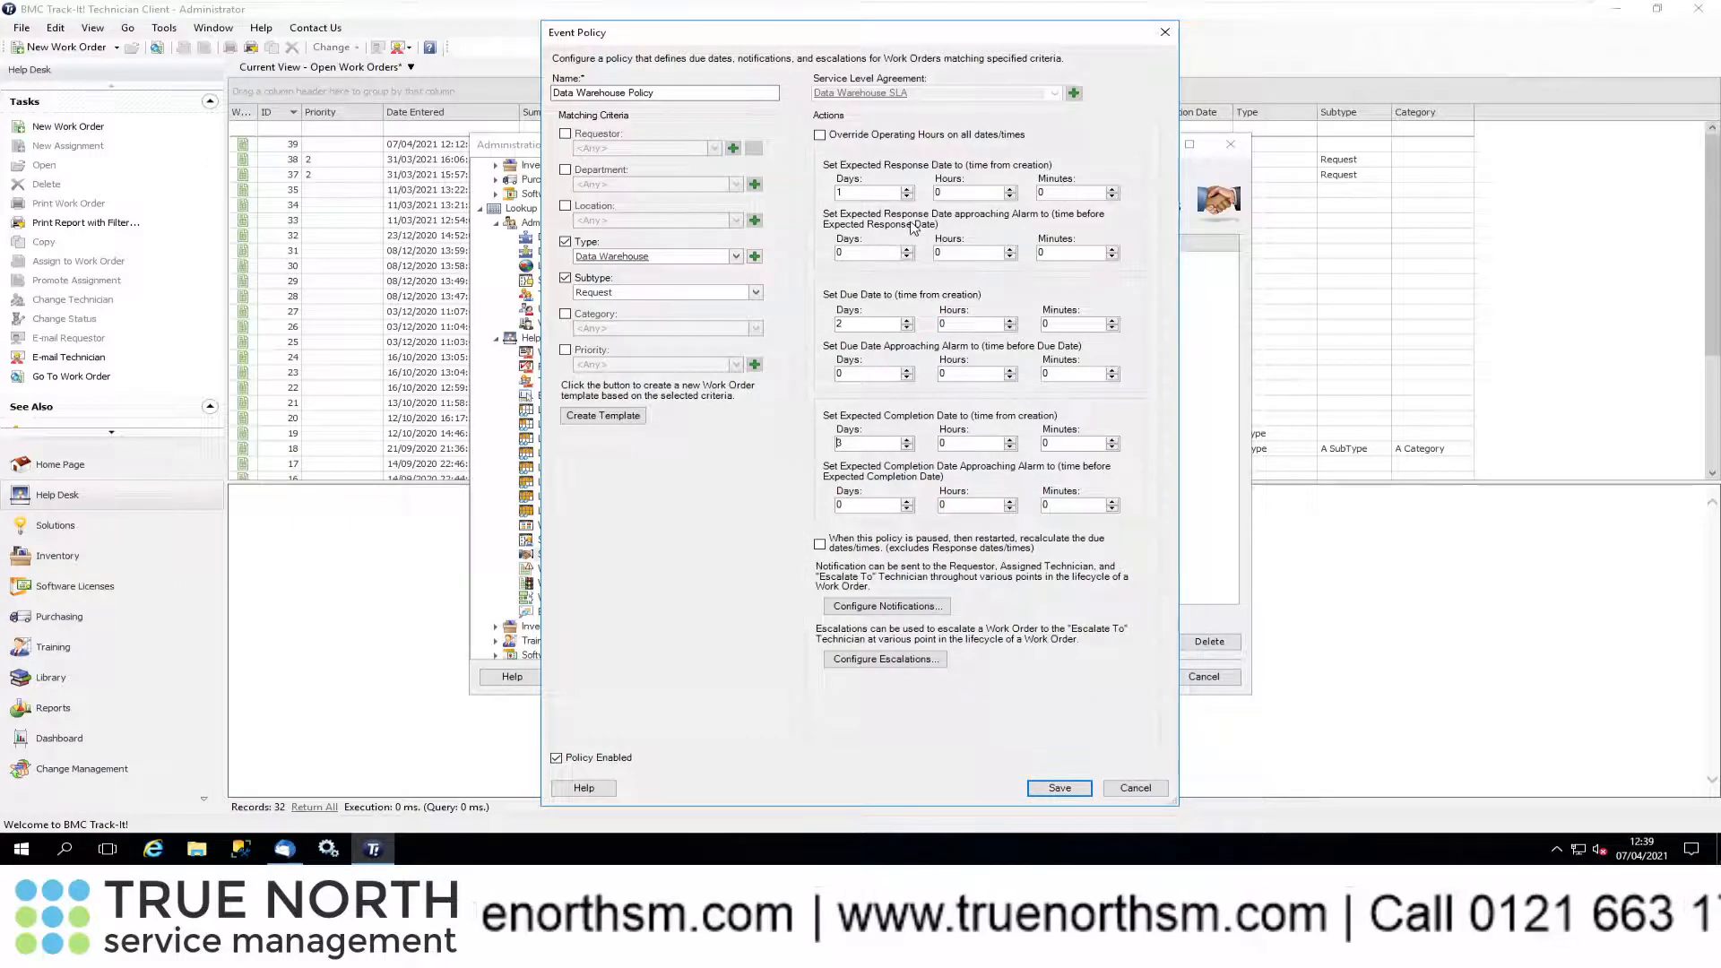
left_click(1054, 788)
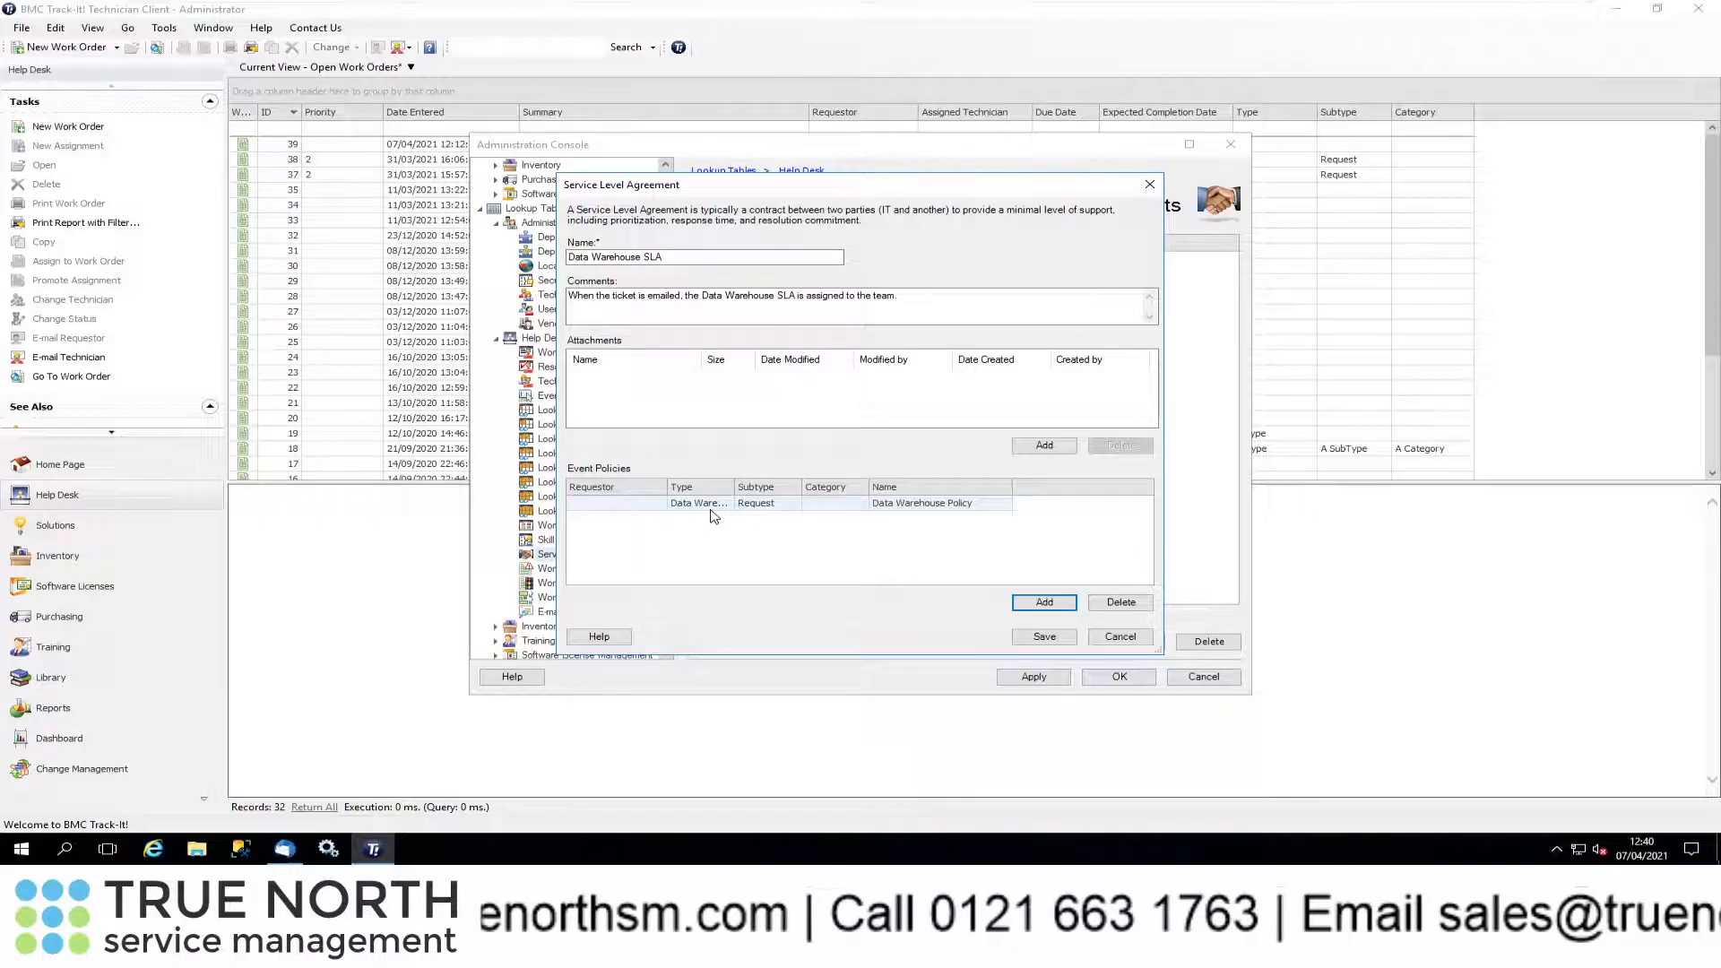
left_click(1043, 637)
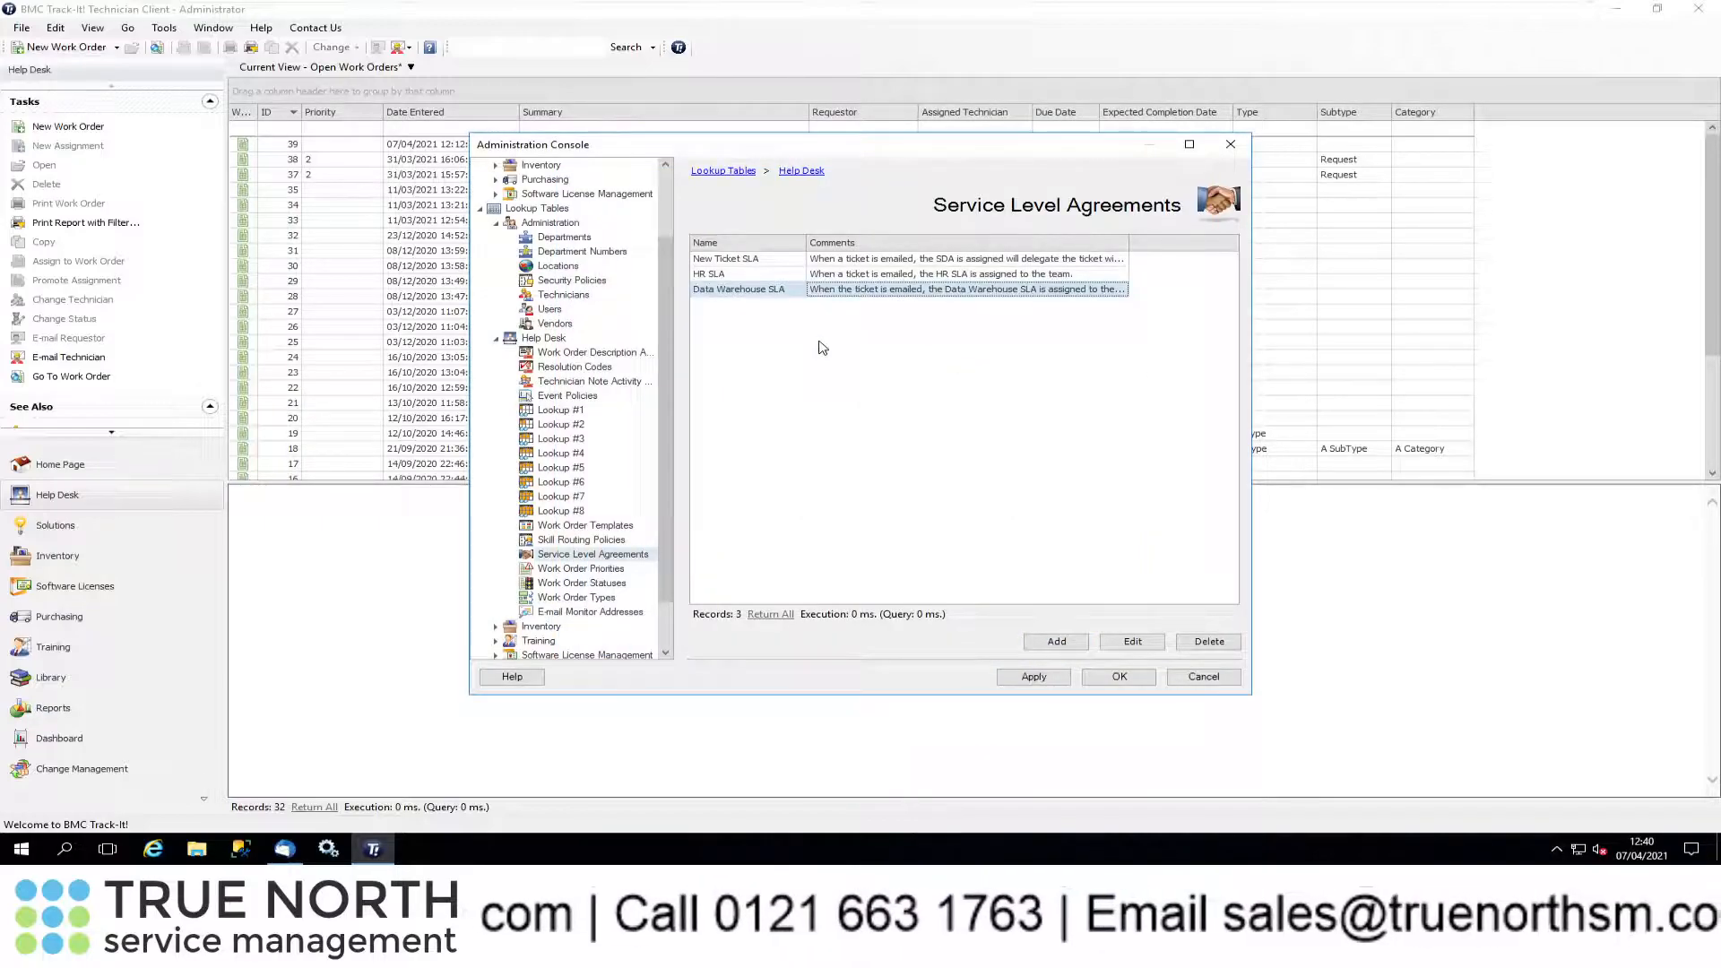
Review the Data Warehouse Policy record in the Help Desk event policies and close it without saving
left_click(583, 401)
right_click(845, 391)
left_click(890, 533)
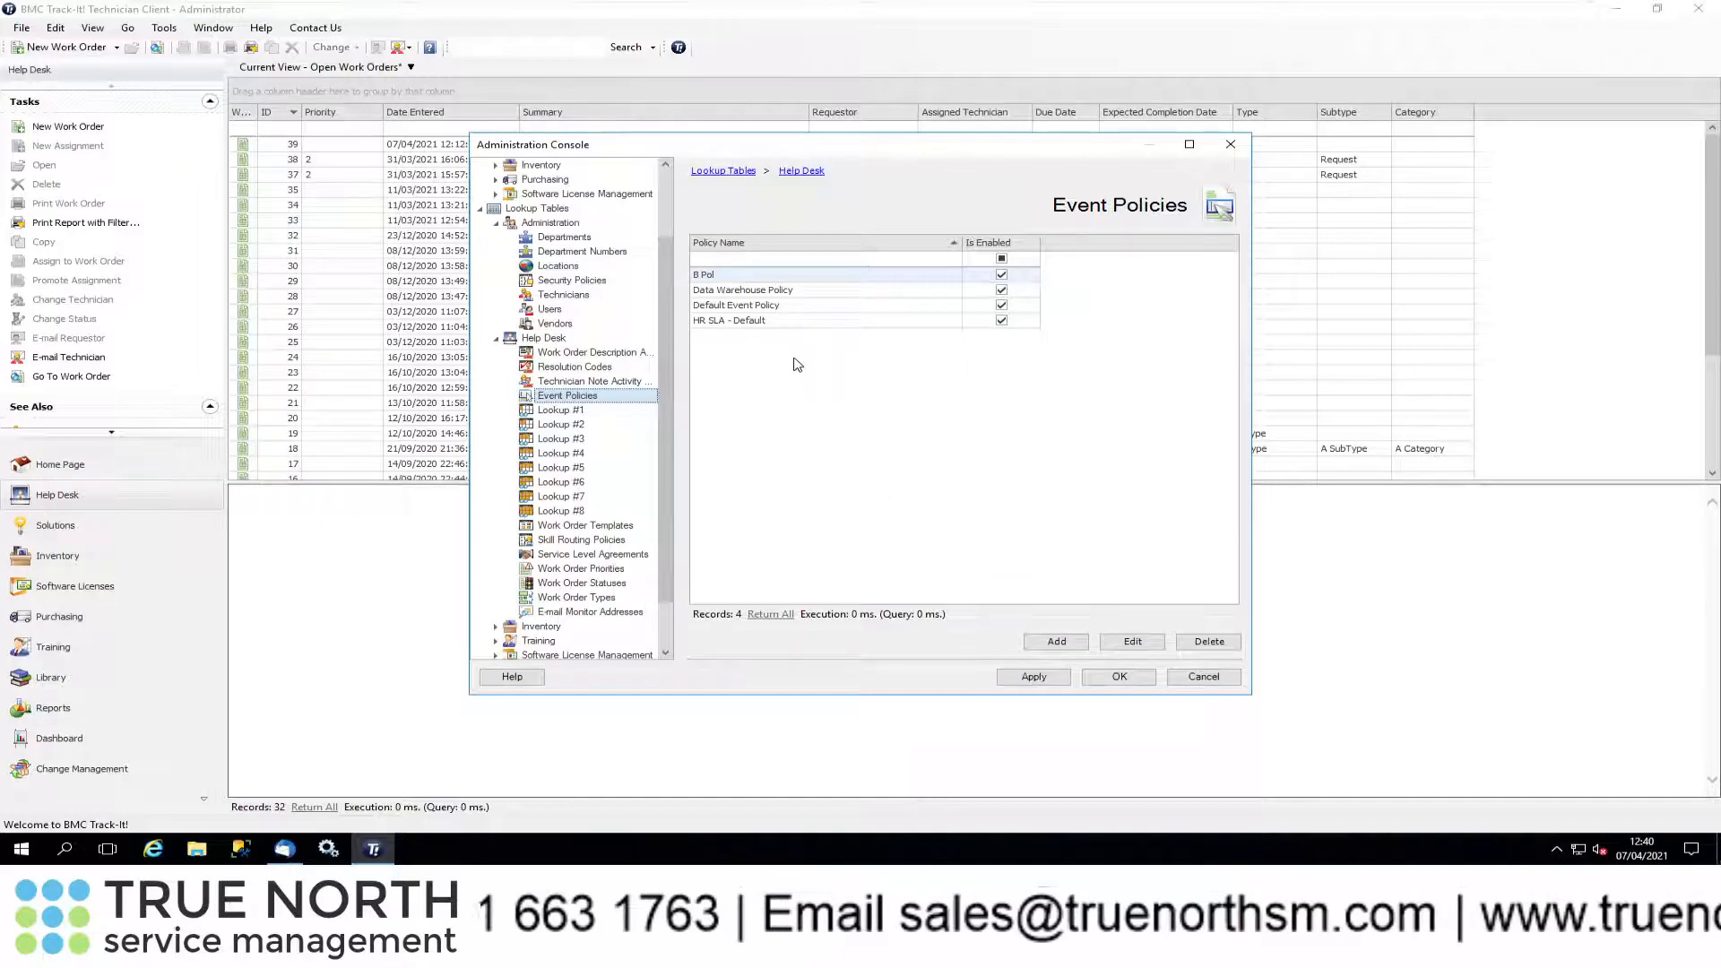
left_click(811, 293)
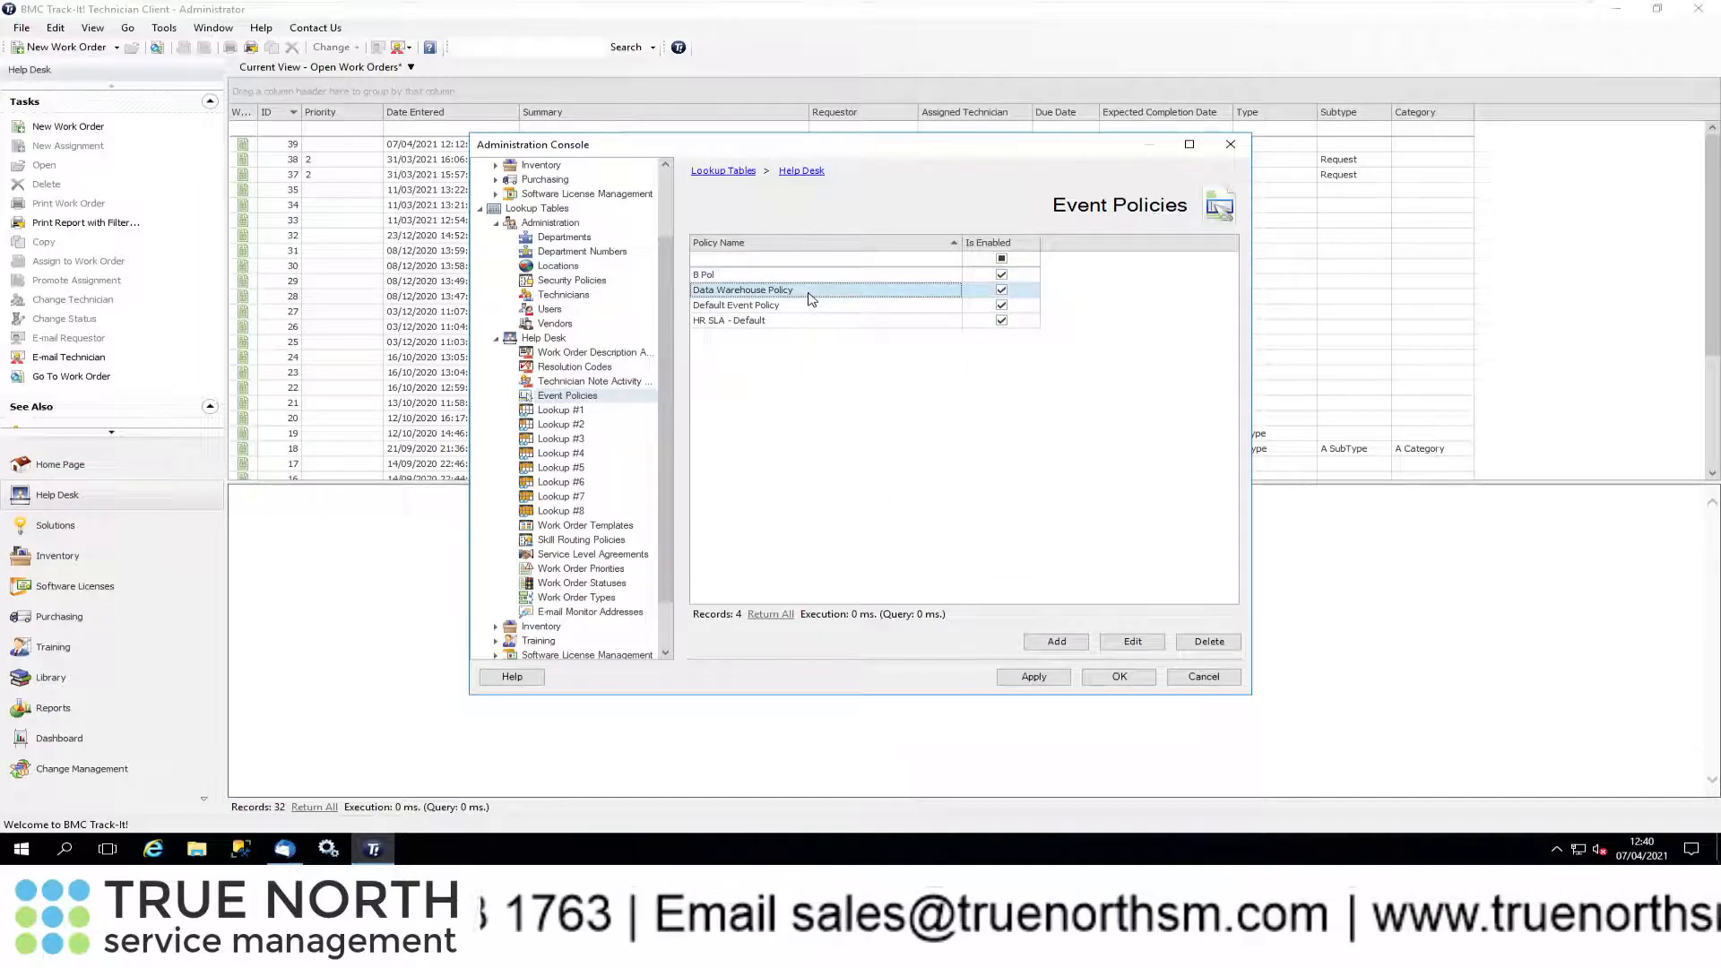
double_click(810, 293)
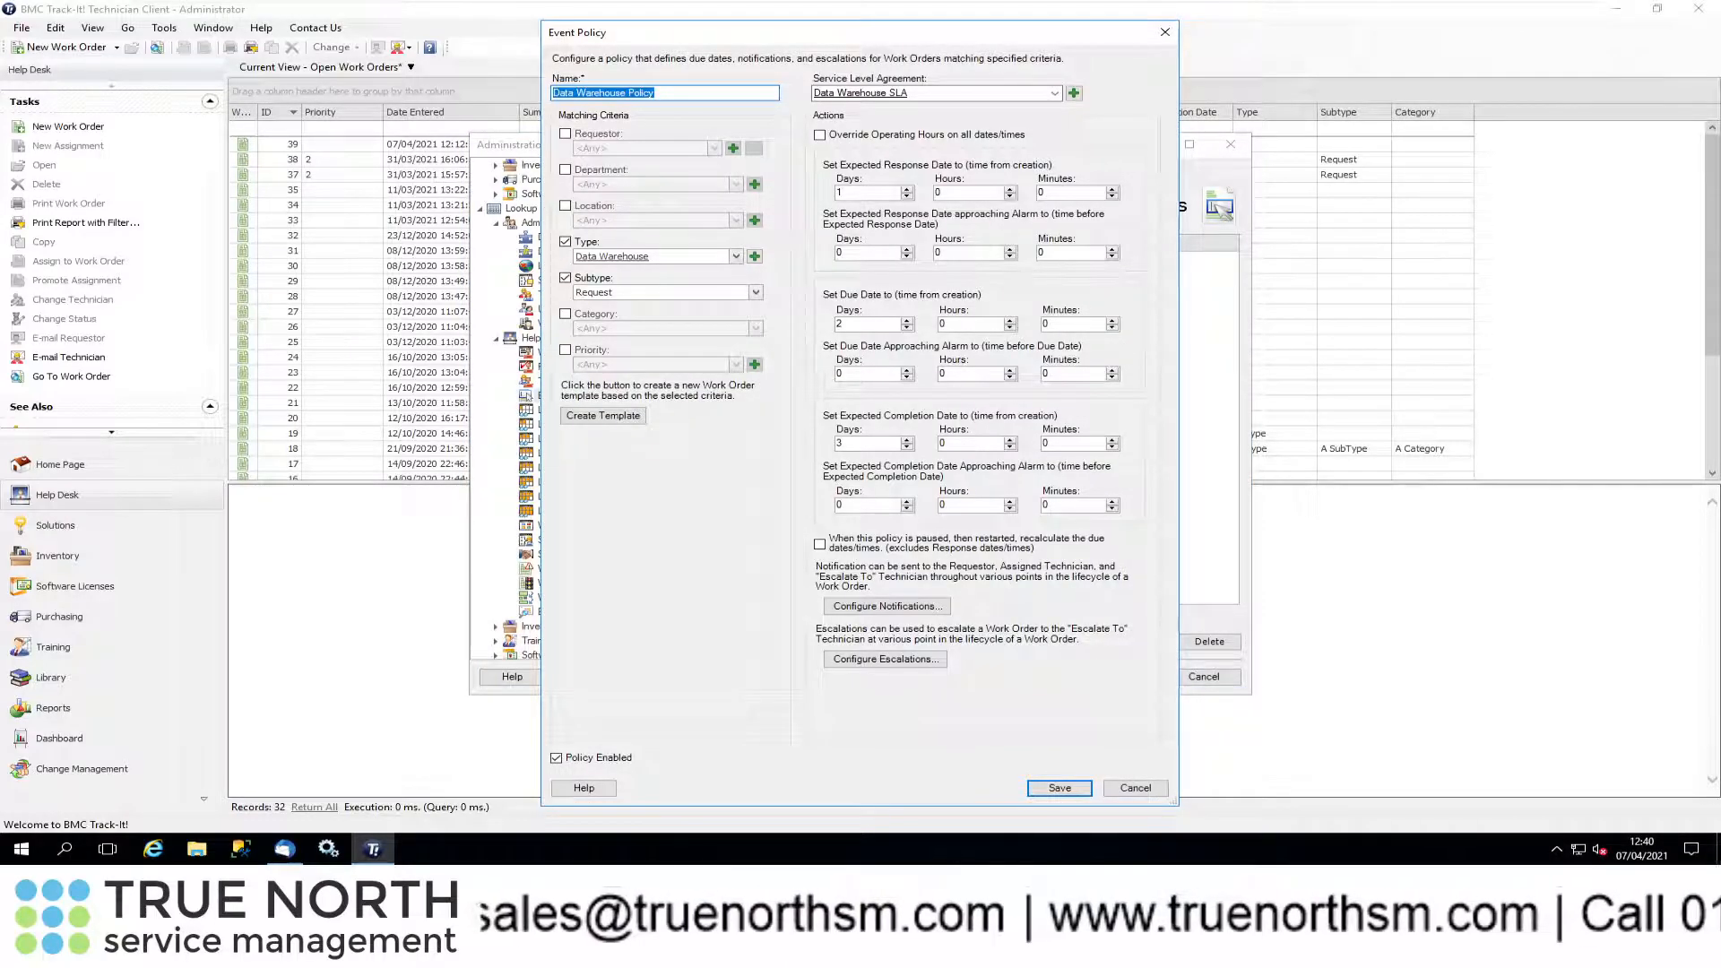
left_click(1158, 789)
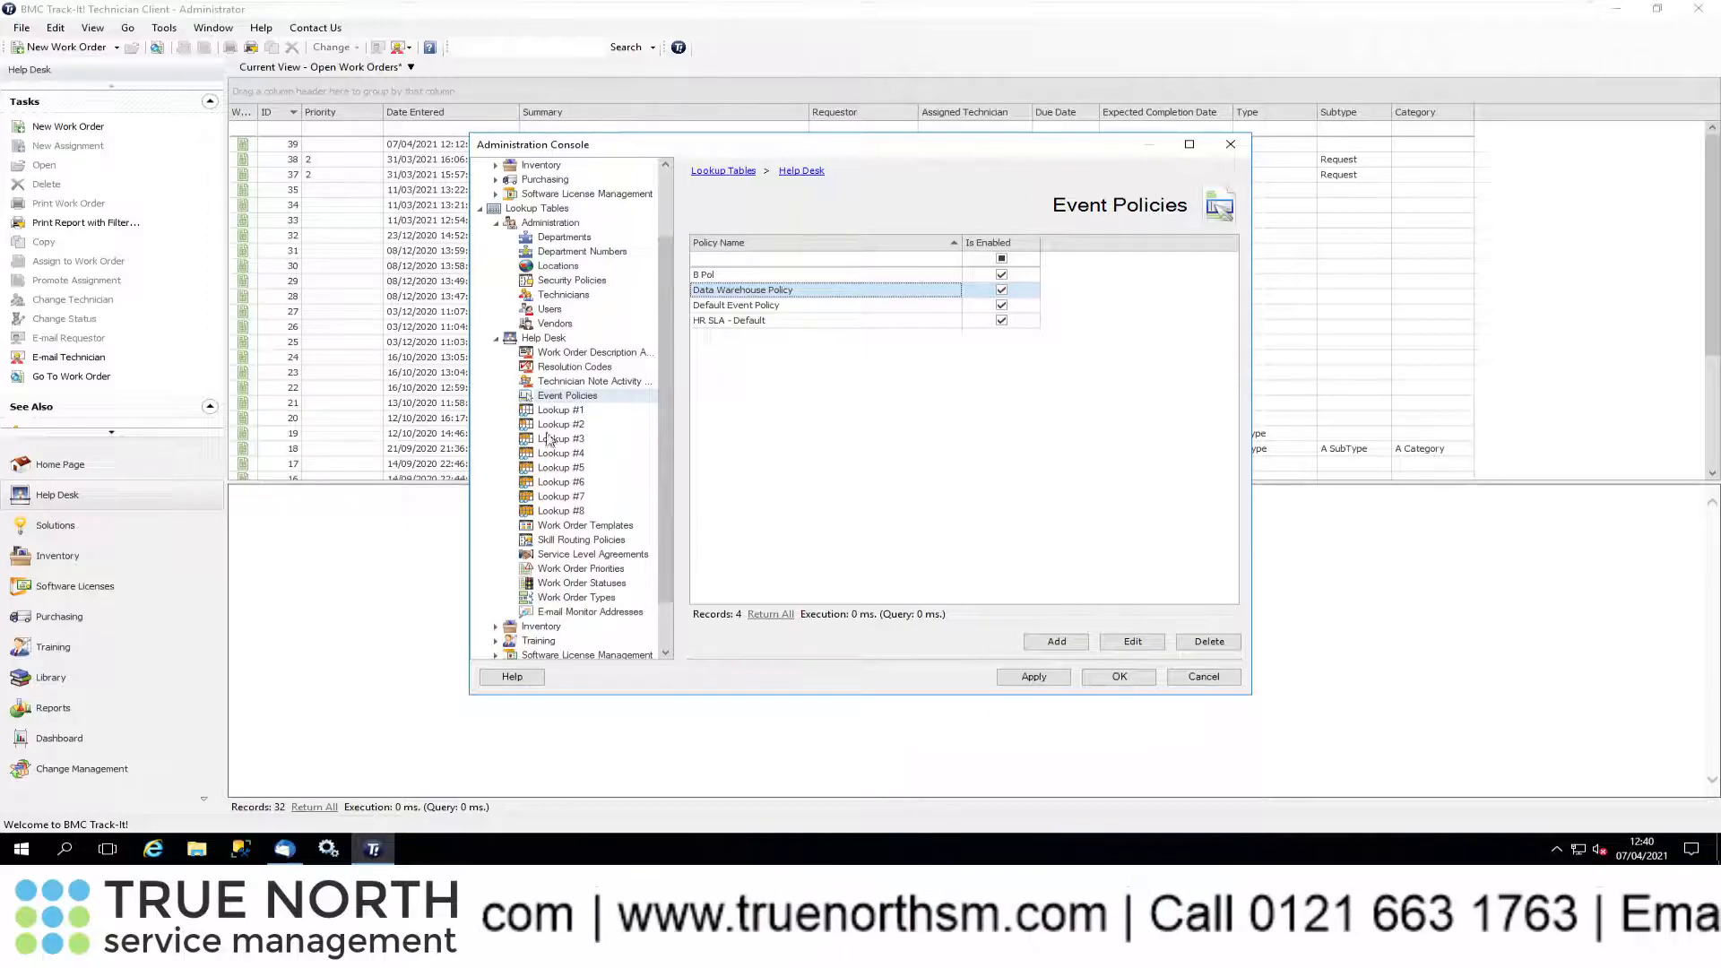
Inspect the Data Warehouse e-mail policy and its template choices without saving, and check the Help Desk work order templates lookup table
scroll(607, 511, "up", 2)
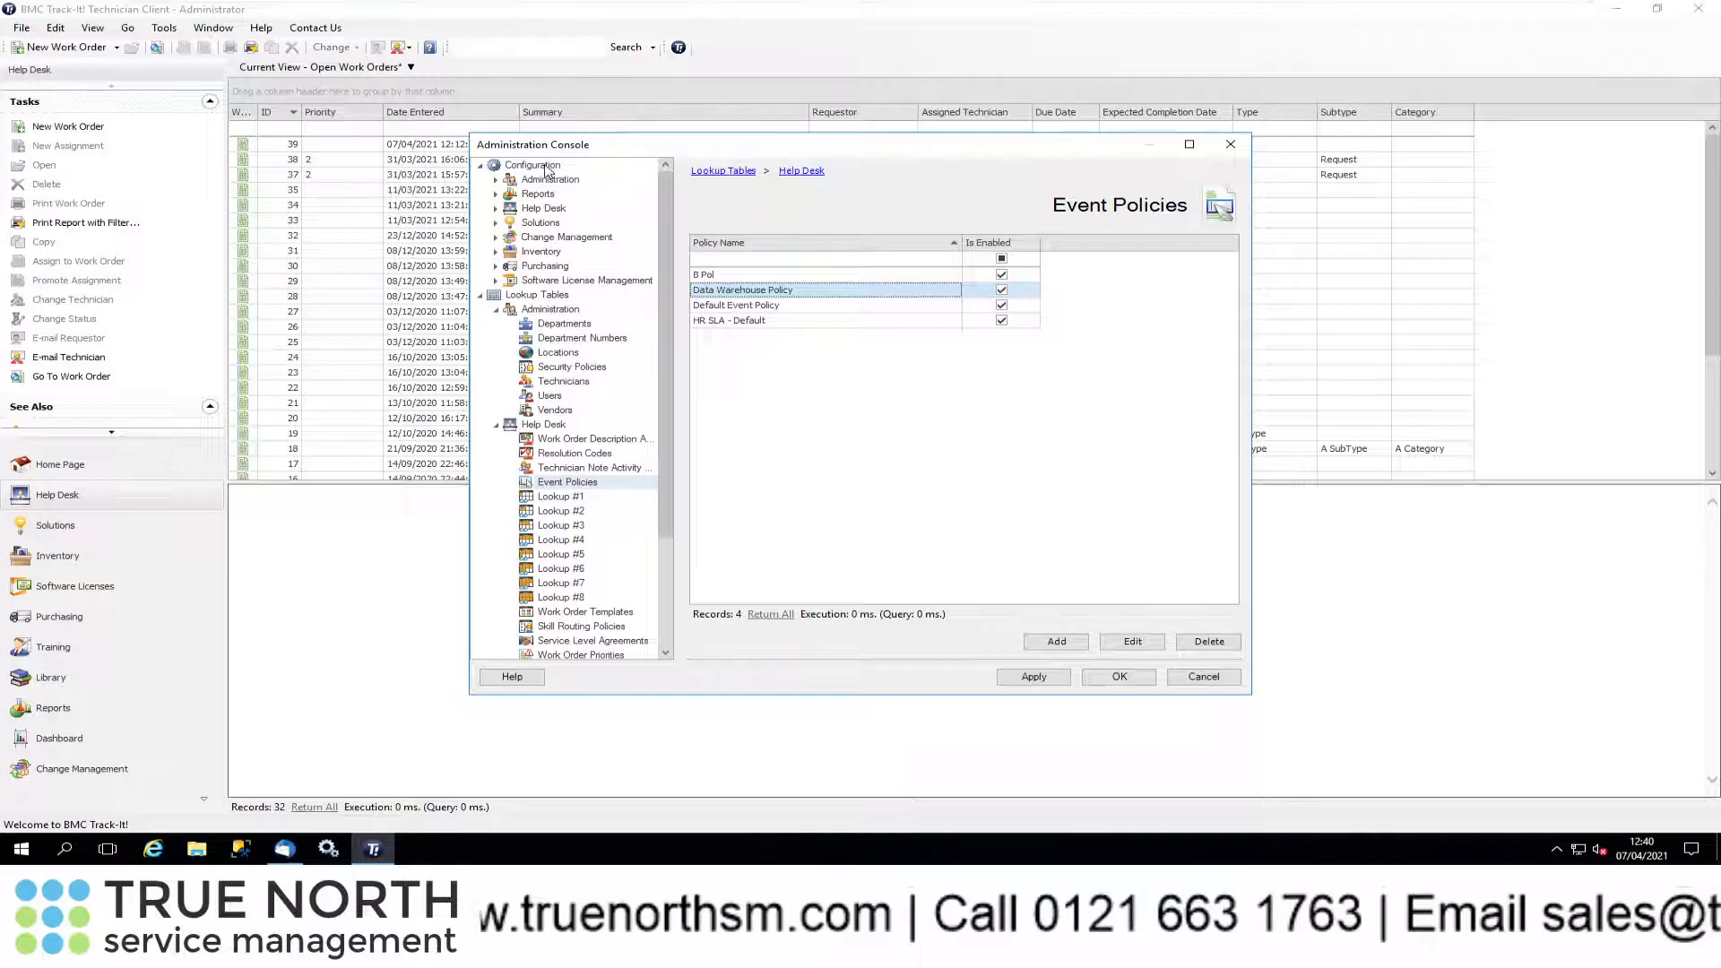
left_click(495, 209)
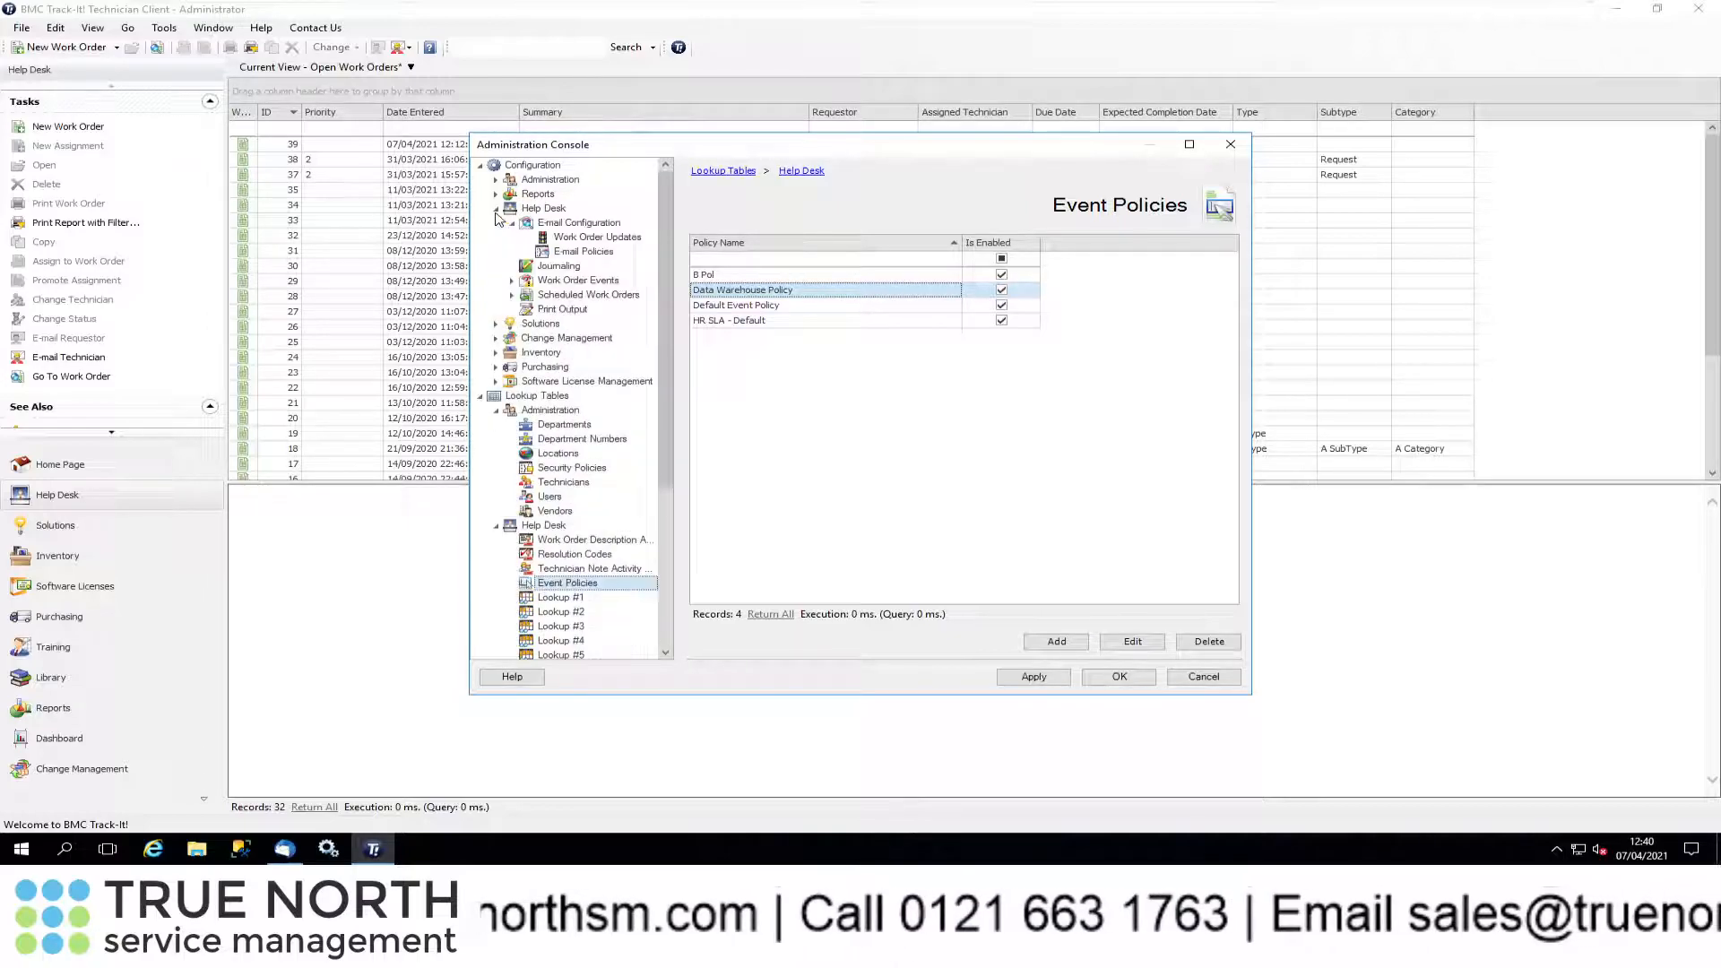
left_click(584, 253)
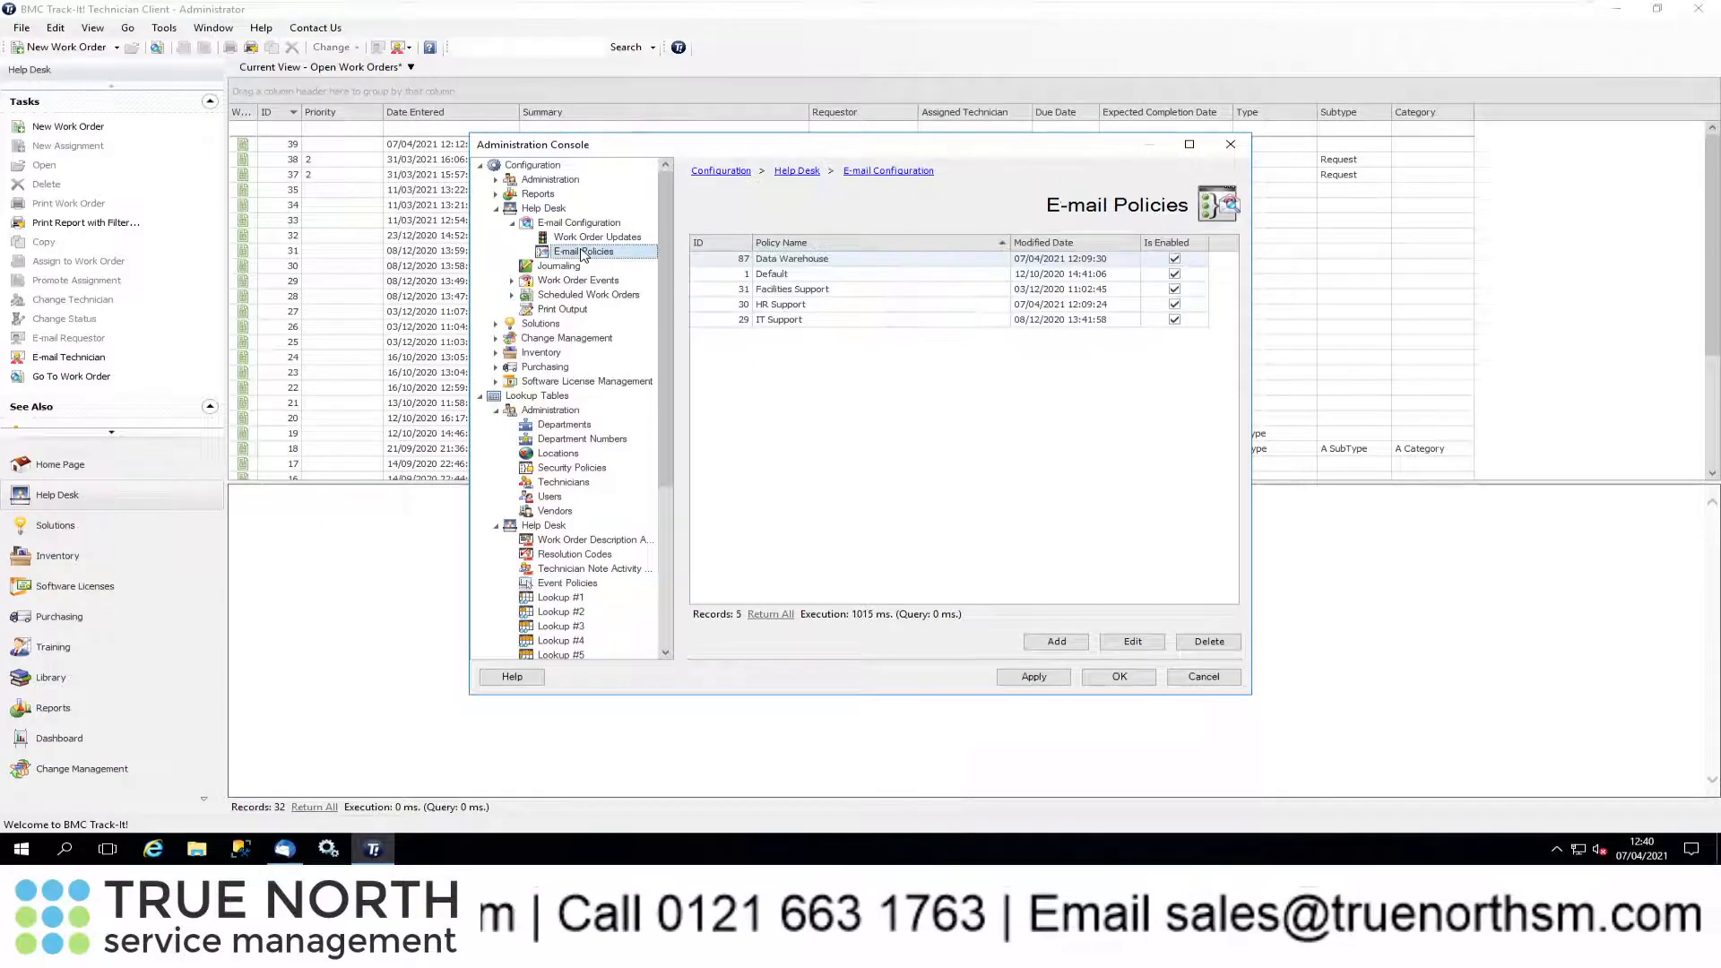
double_click(857, 265)
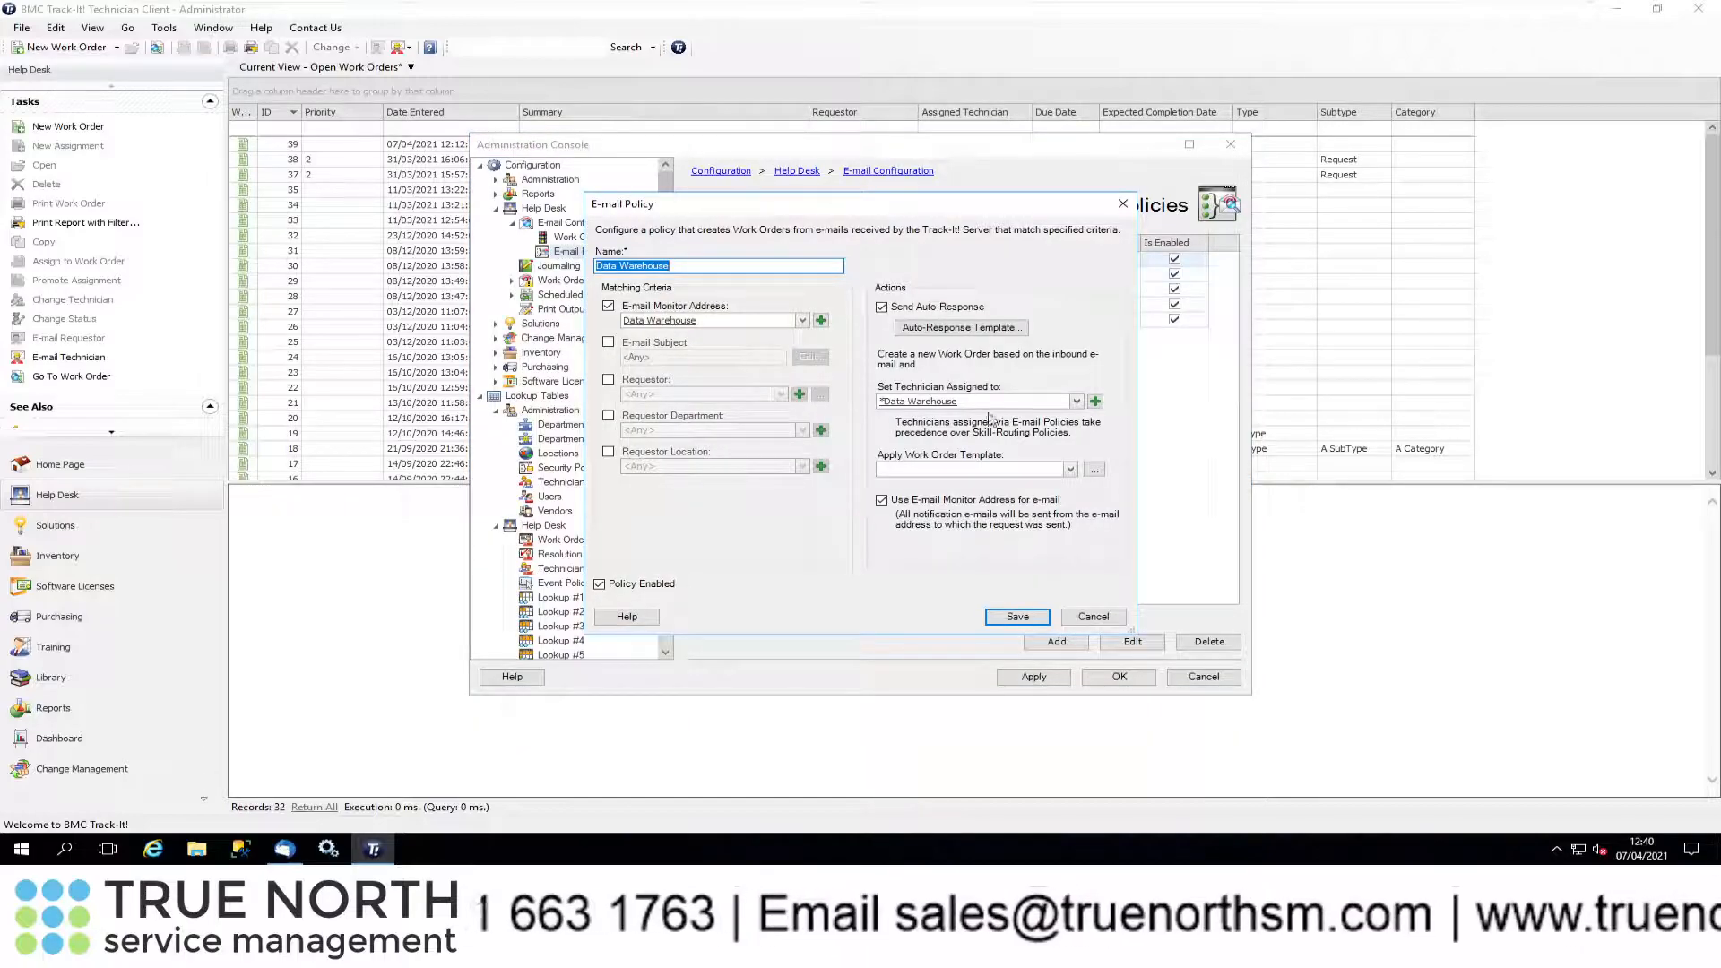
left_click(1095, 470)
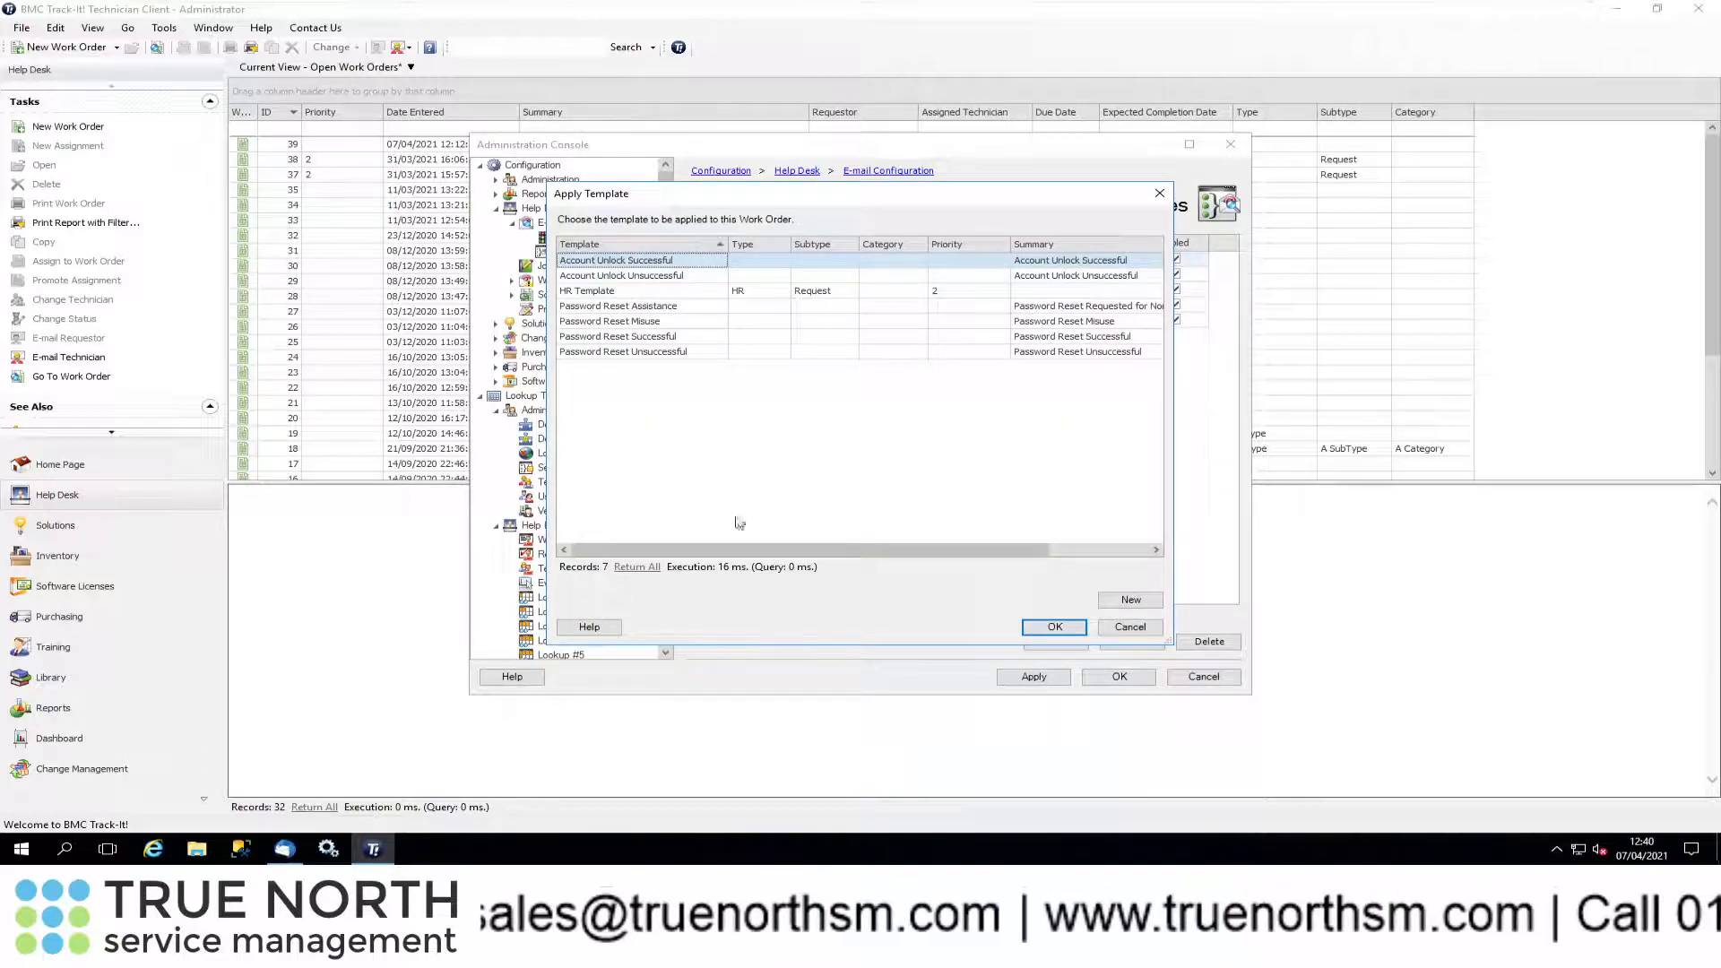
left_click(1134, 628)
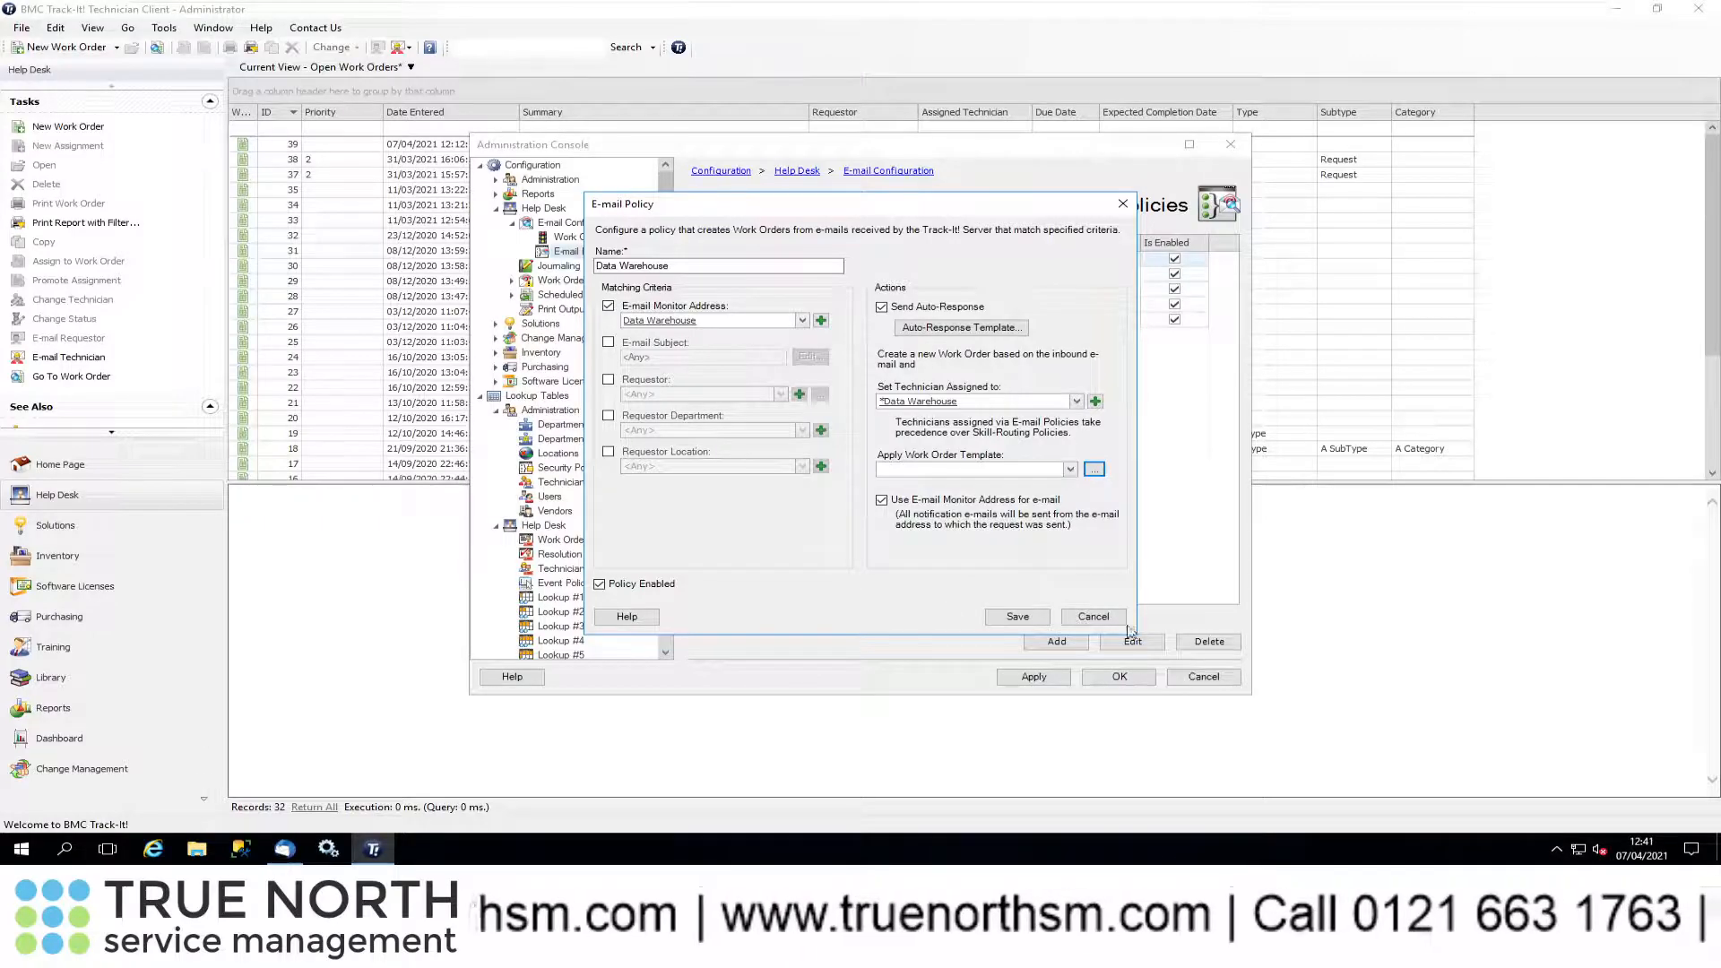
left_click(1094, 617)
scroll(589, 544, "down", 4)
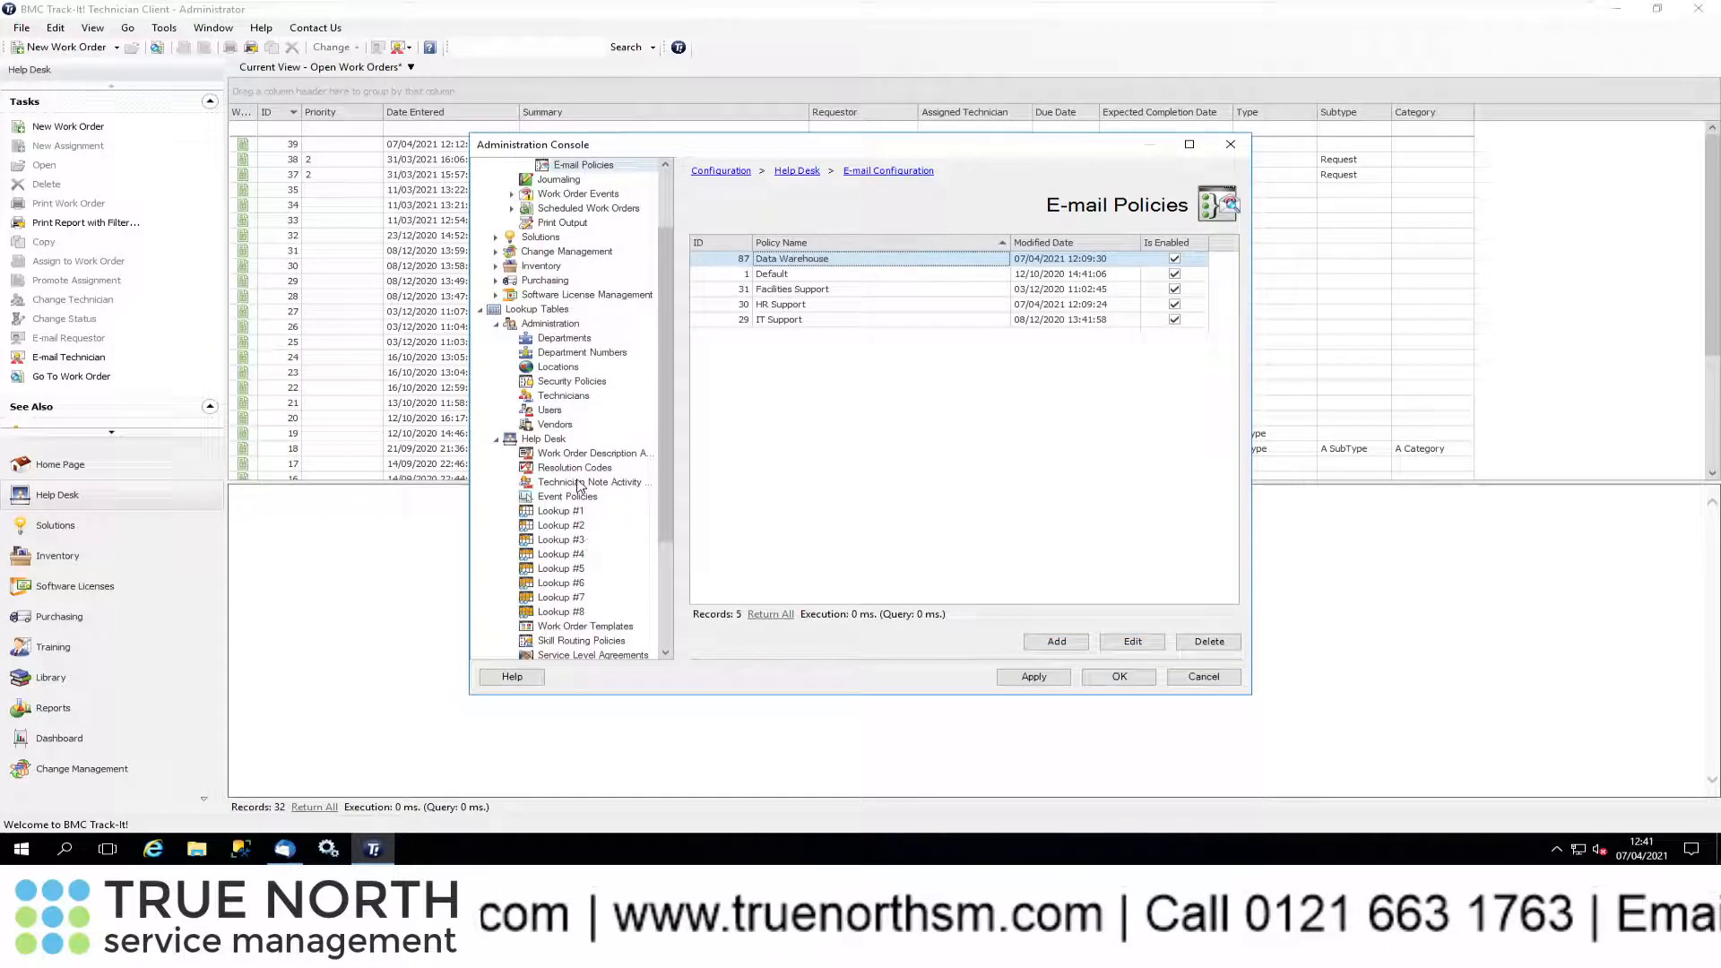
left_click(617, 541)
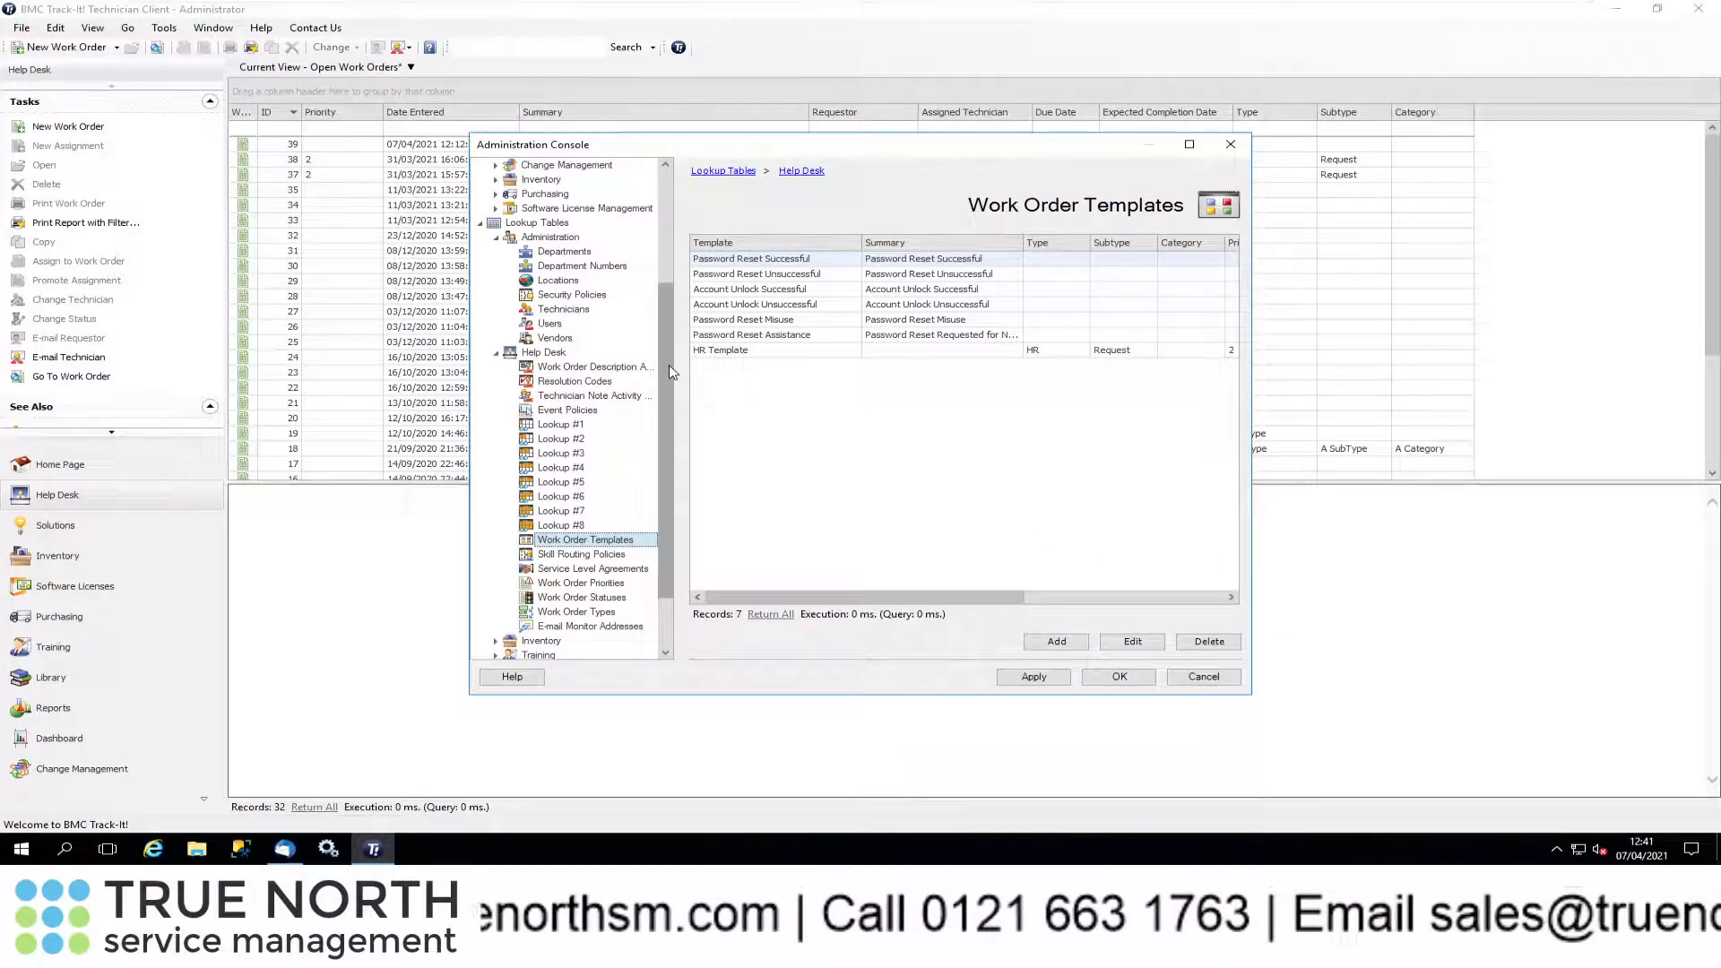
From the Data Warehouse e-mail policy's template selection, start a new work order template named "Data Warehouse Template"
left_click_drag(671, 329, 674, 247)
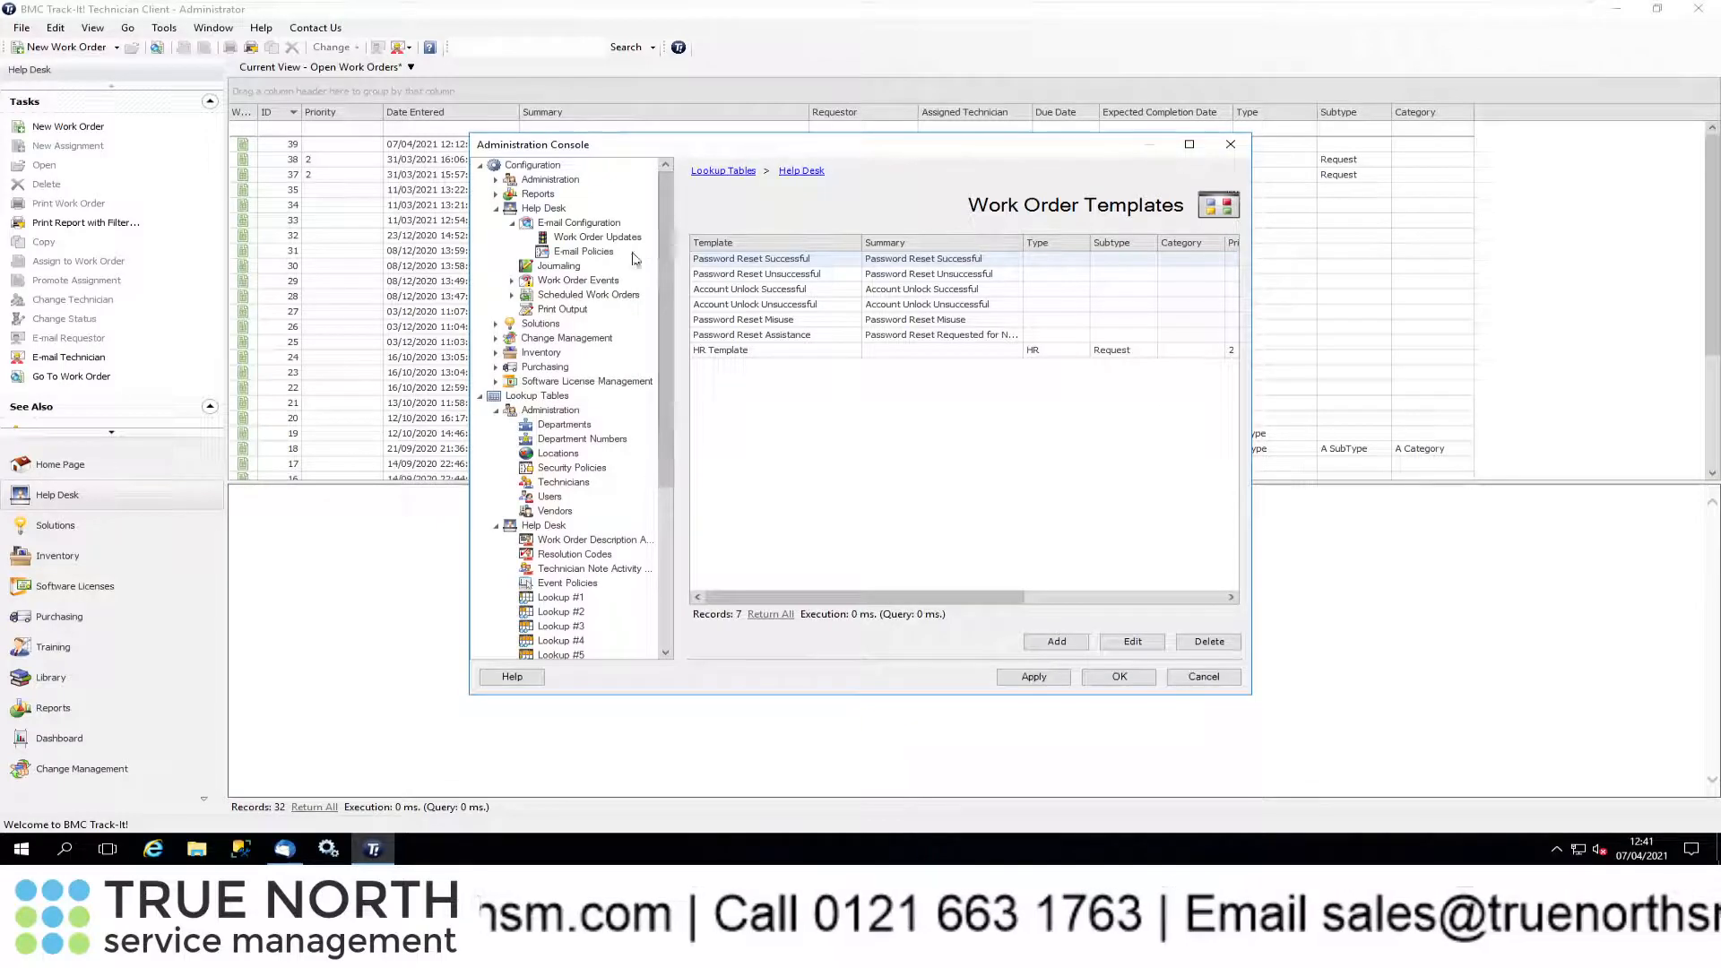
left_click(586, 253)
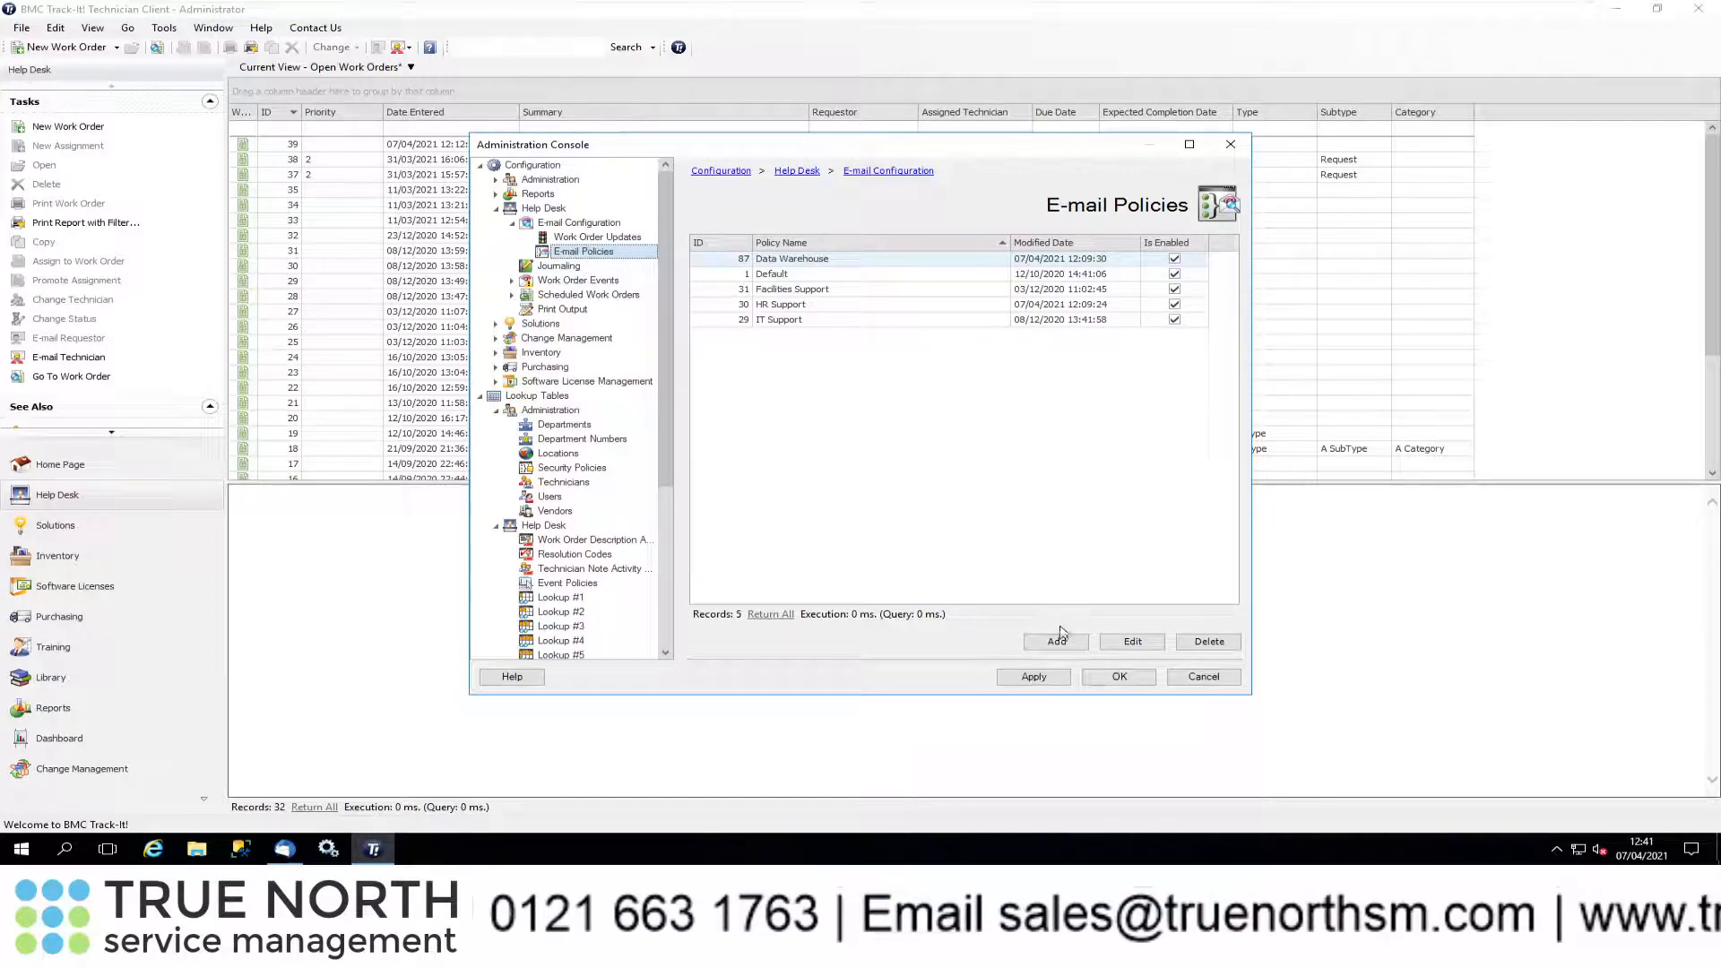
double_click(793, 259)
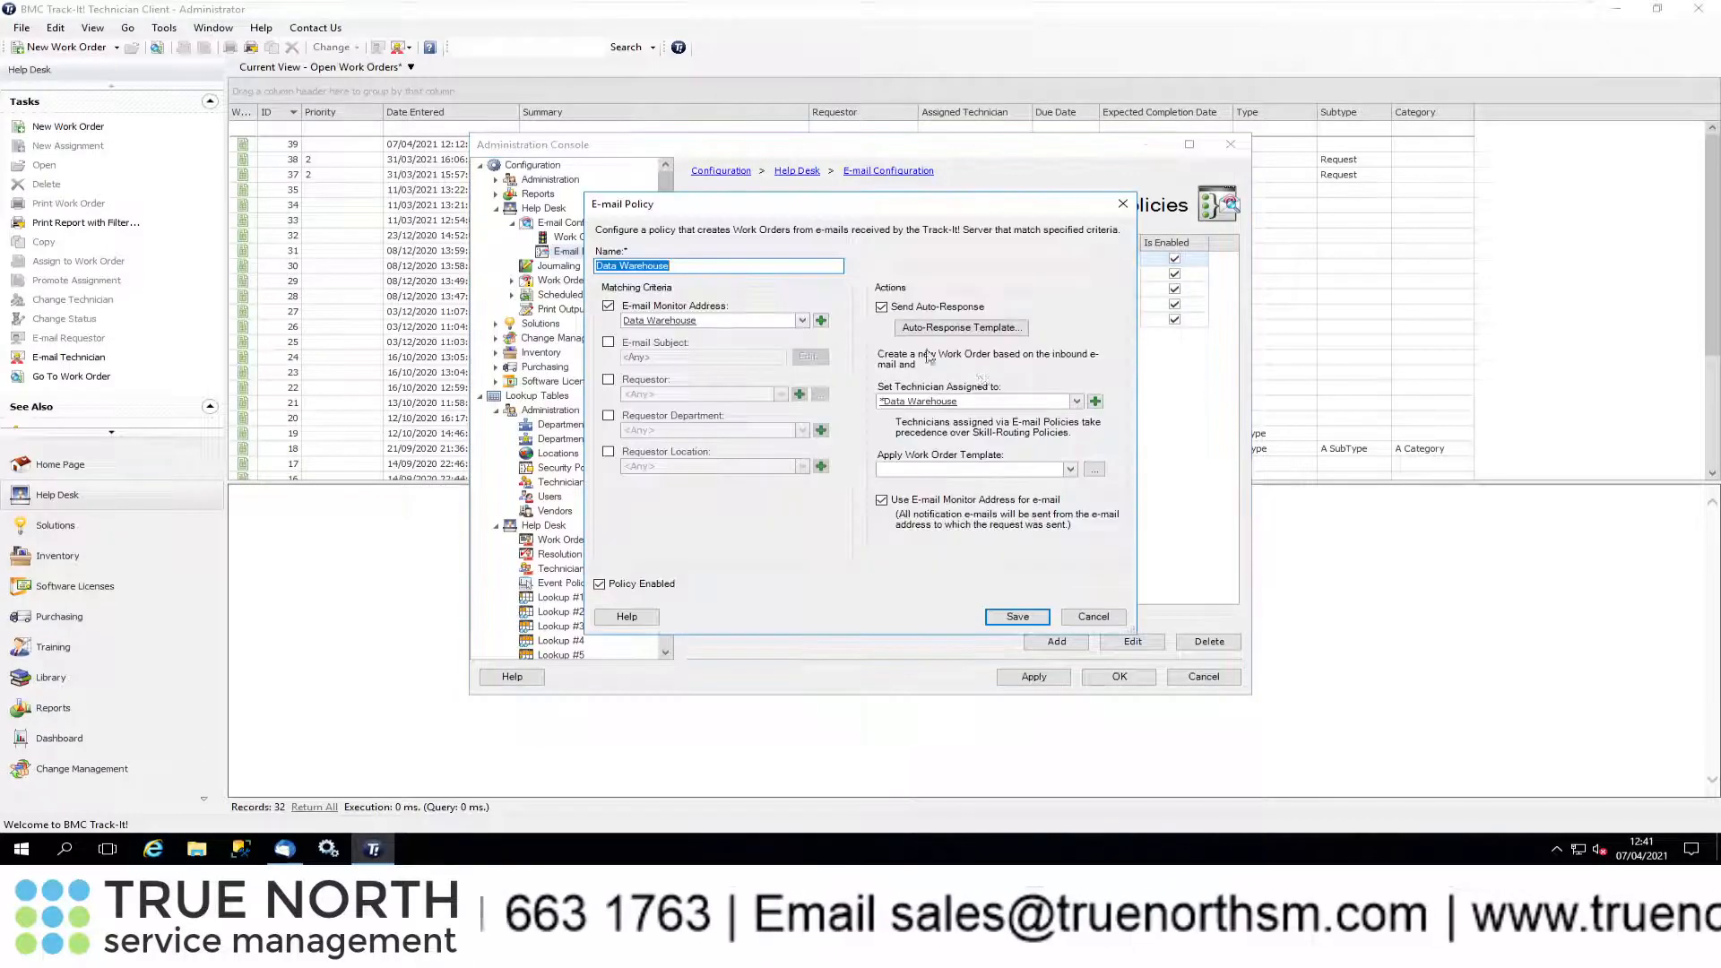
left_click(1095, 470)
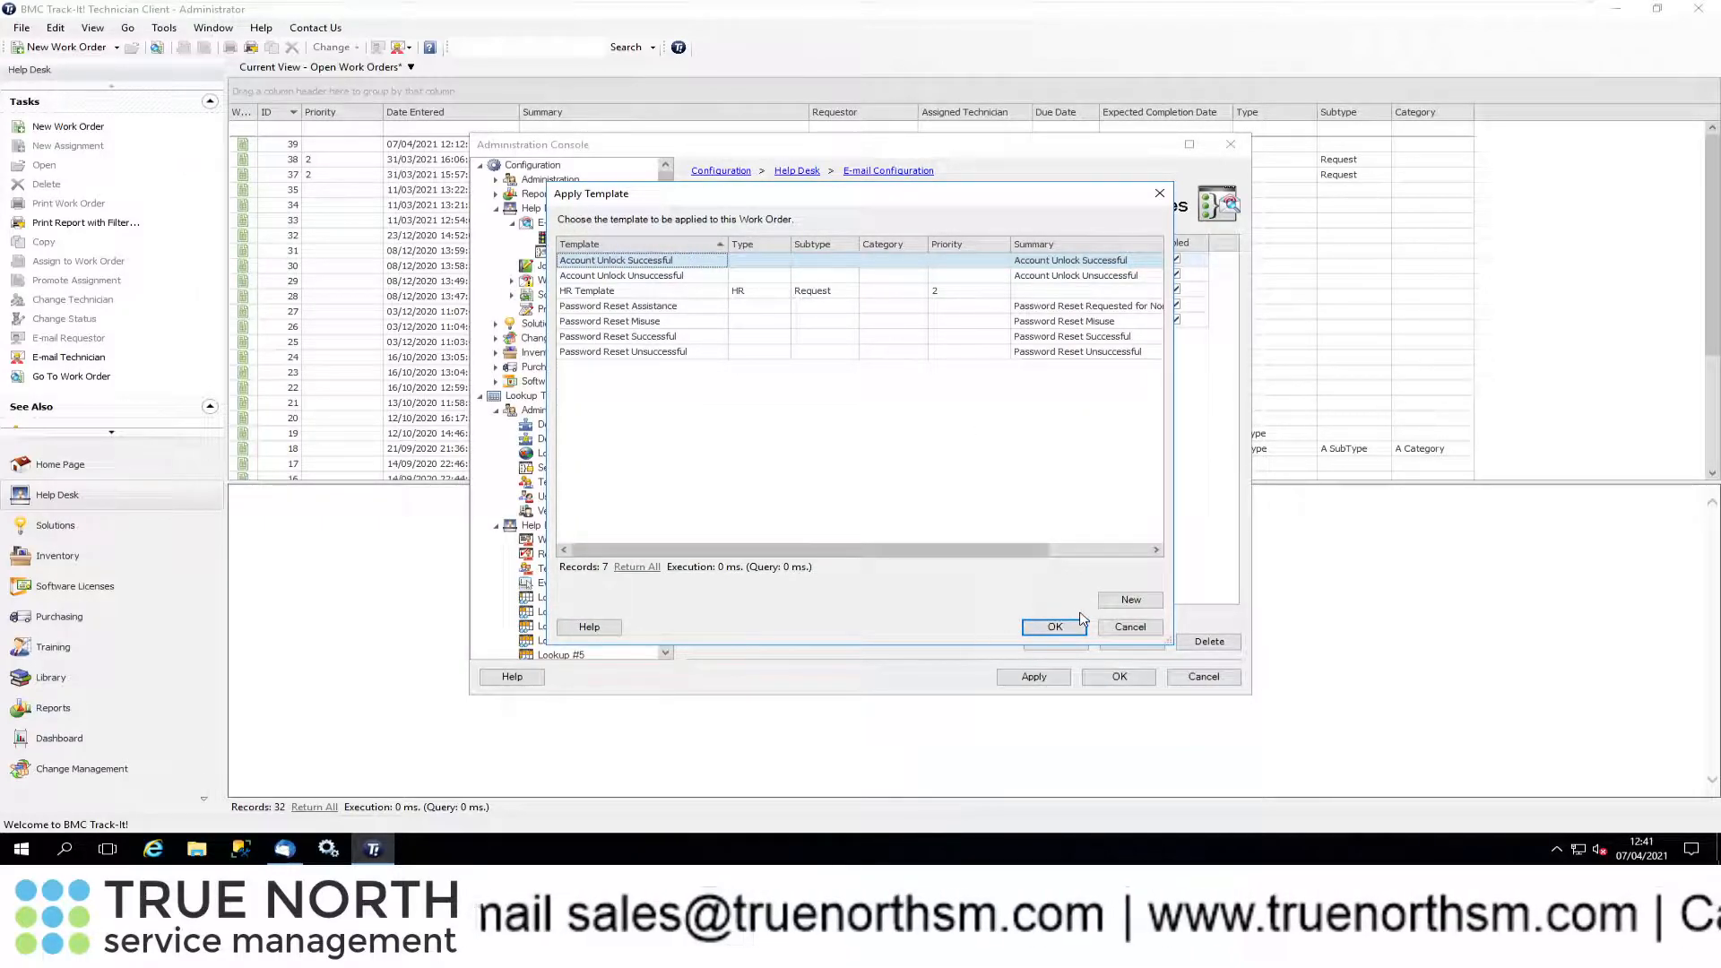
left_click(1125, 600)
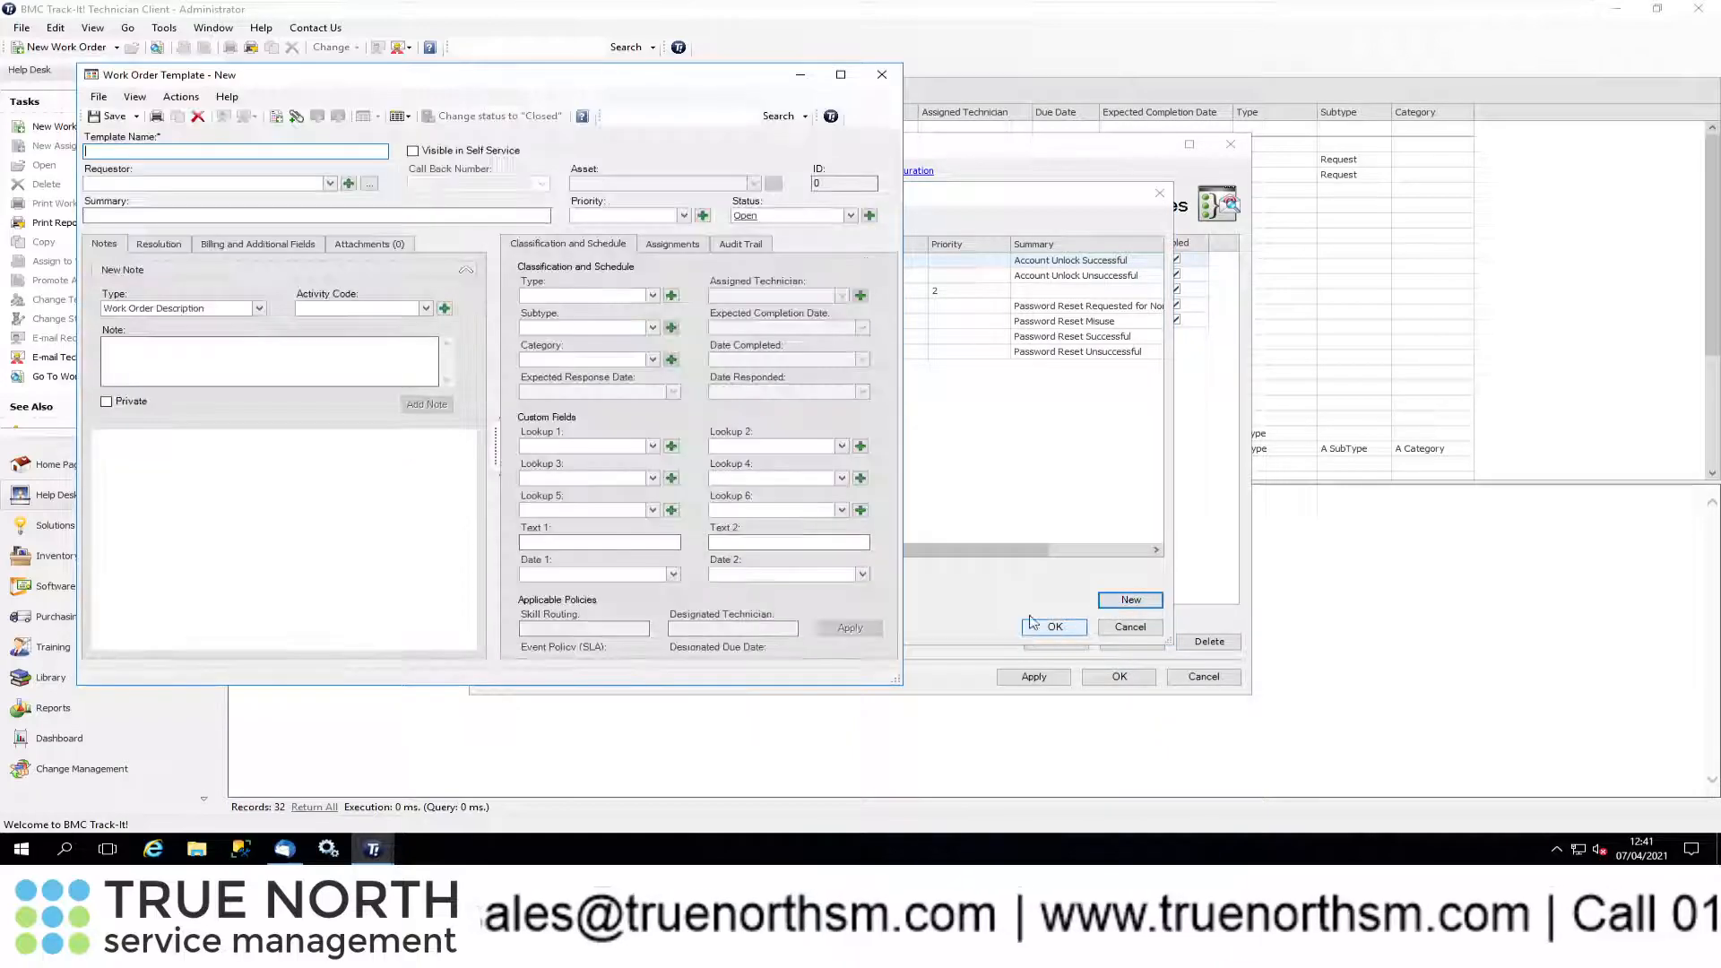
type("Data Warehouse Template")
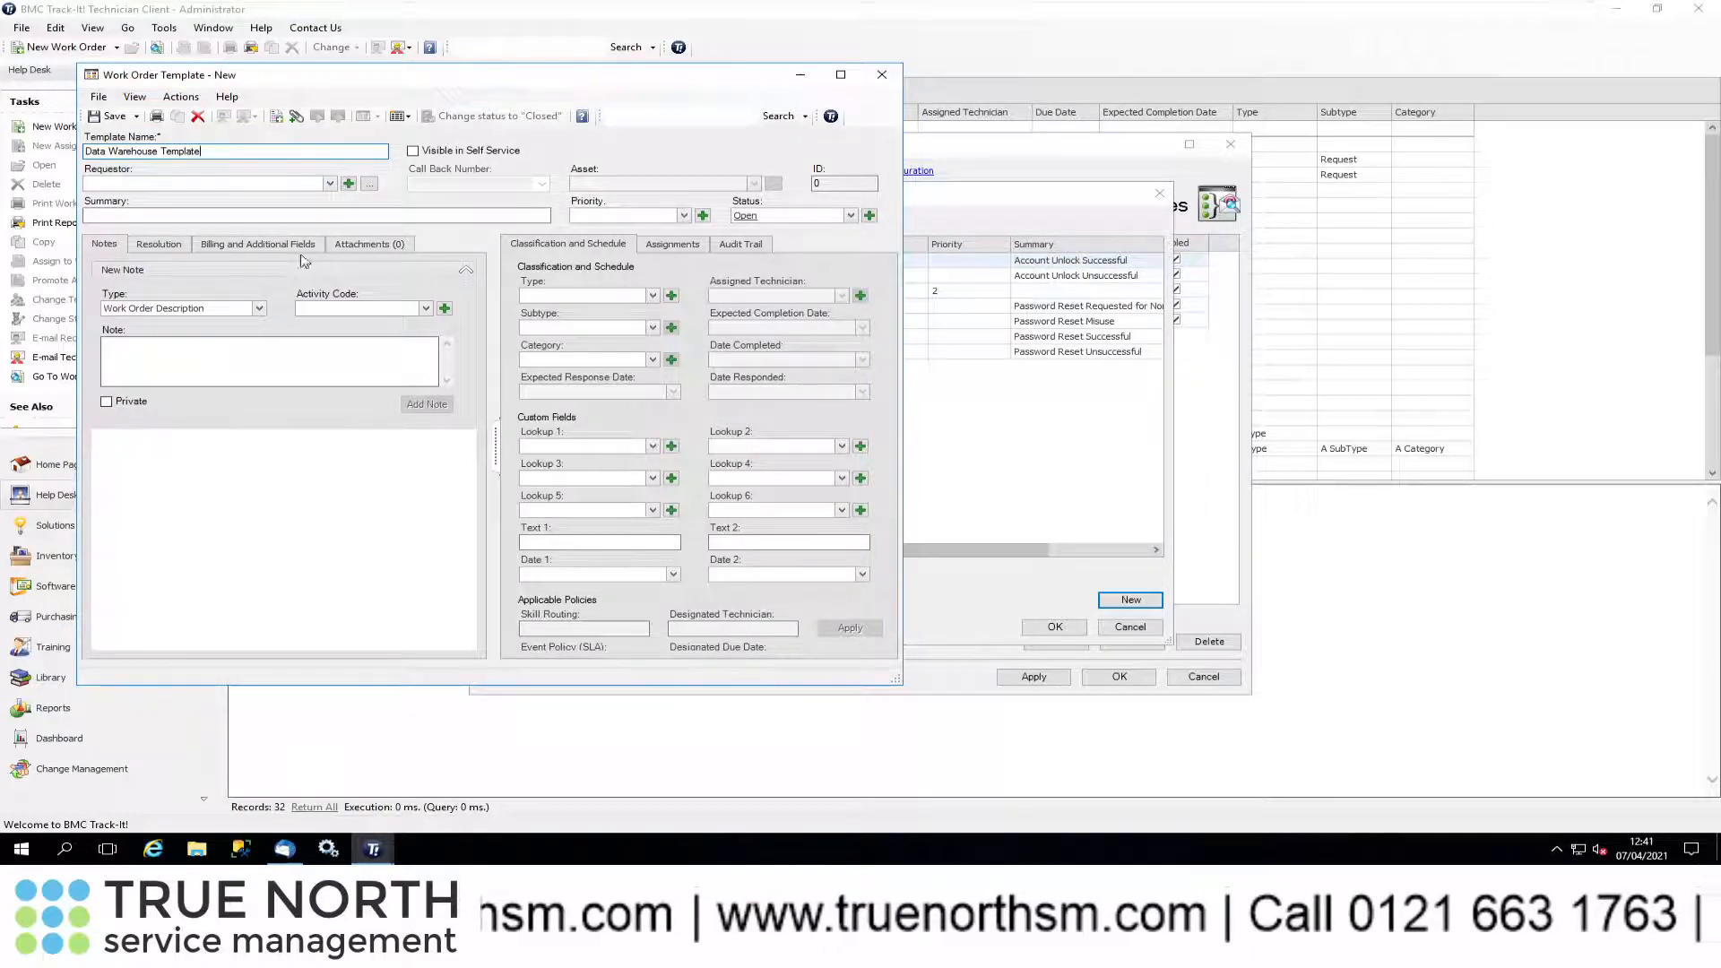
Classify the new work order template with type Data Warehouse and subtype Request
left_click(269, 216)
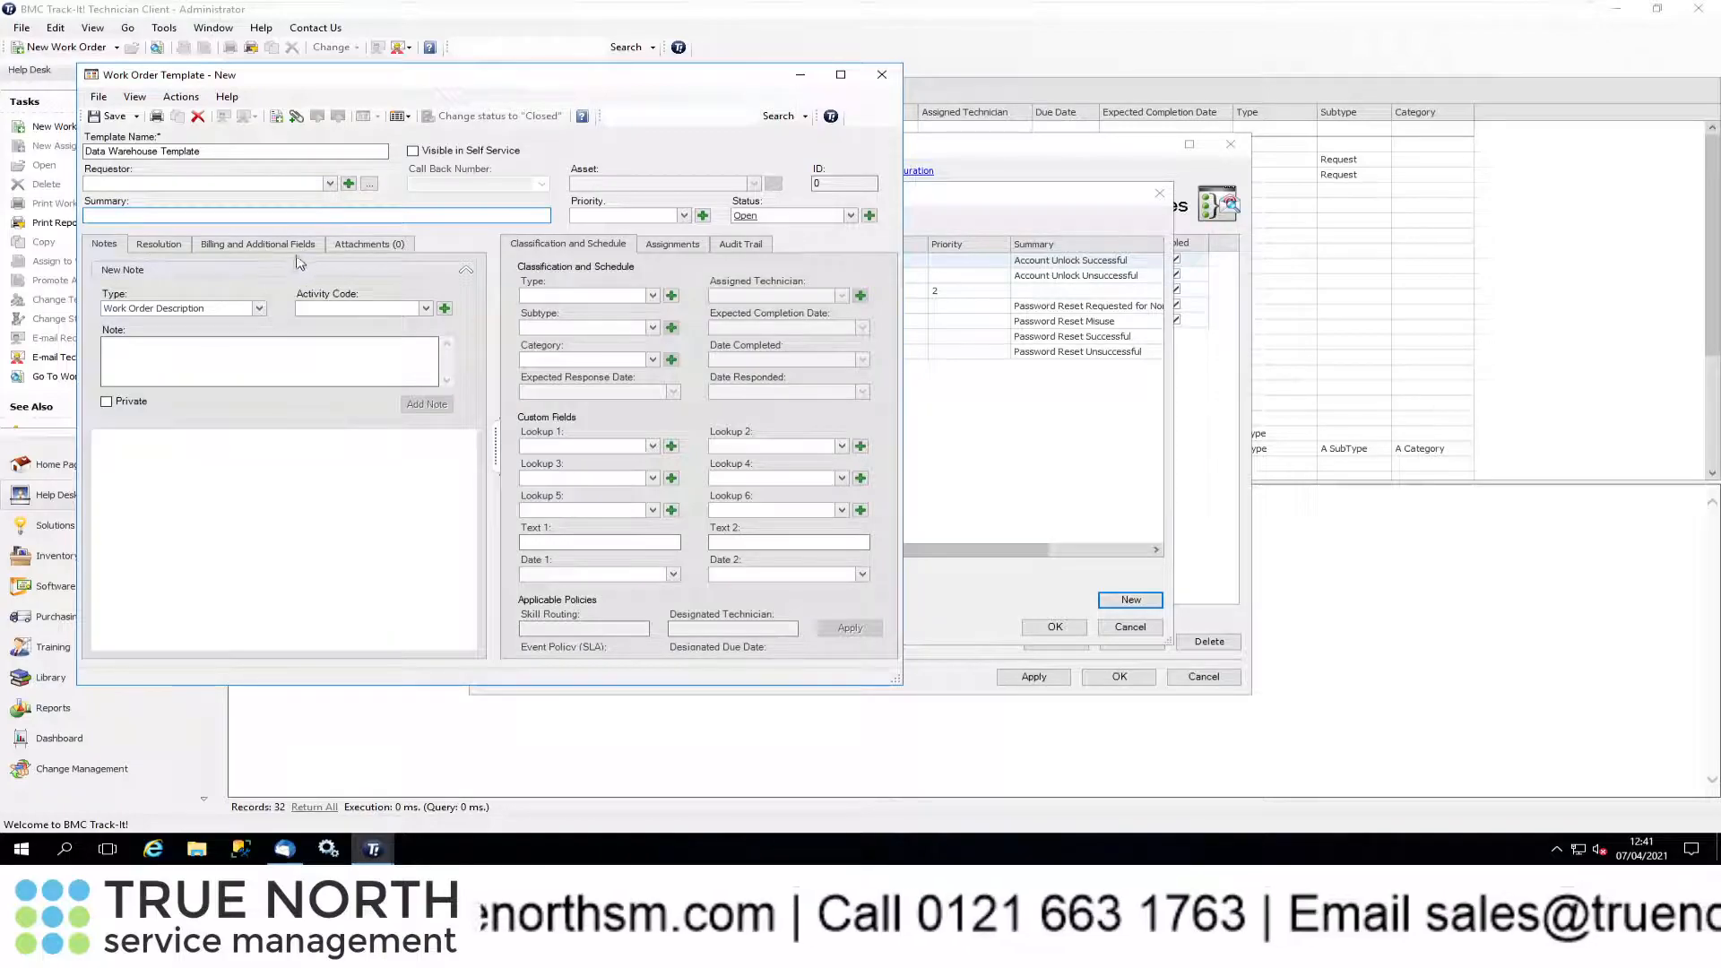
left_click(651, 297)
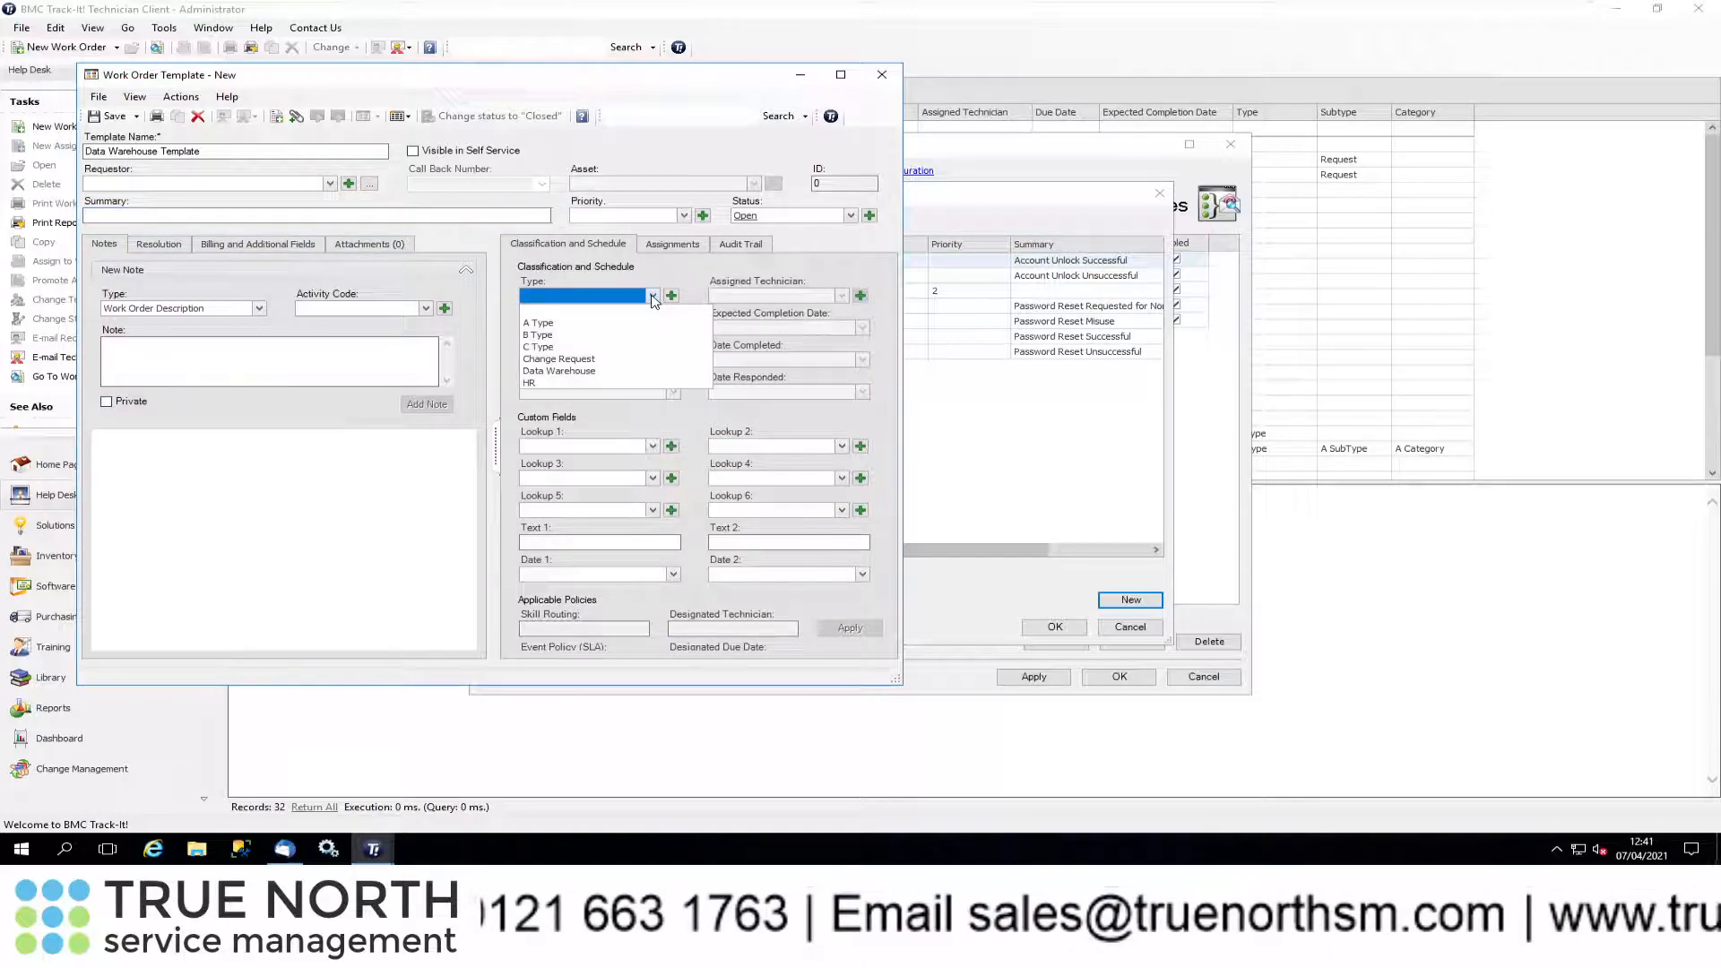
left_click(574, 371)
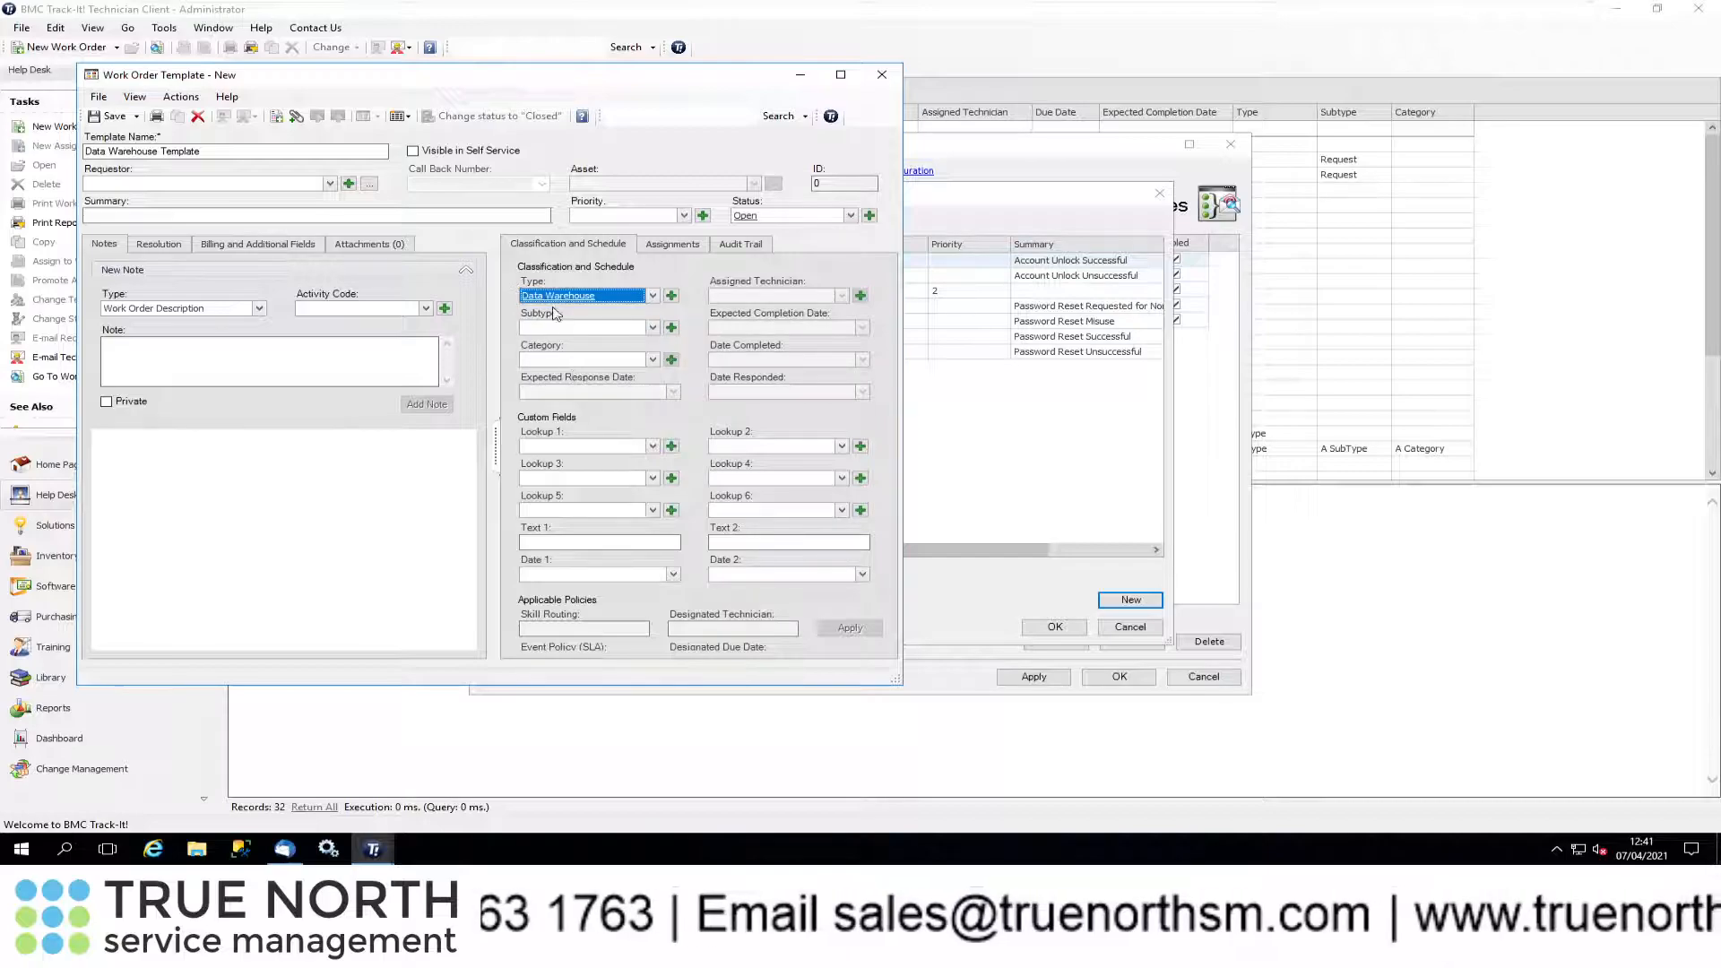
left_click(651, 328)
left_click(563, 356)
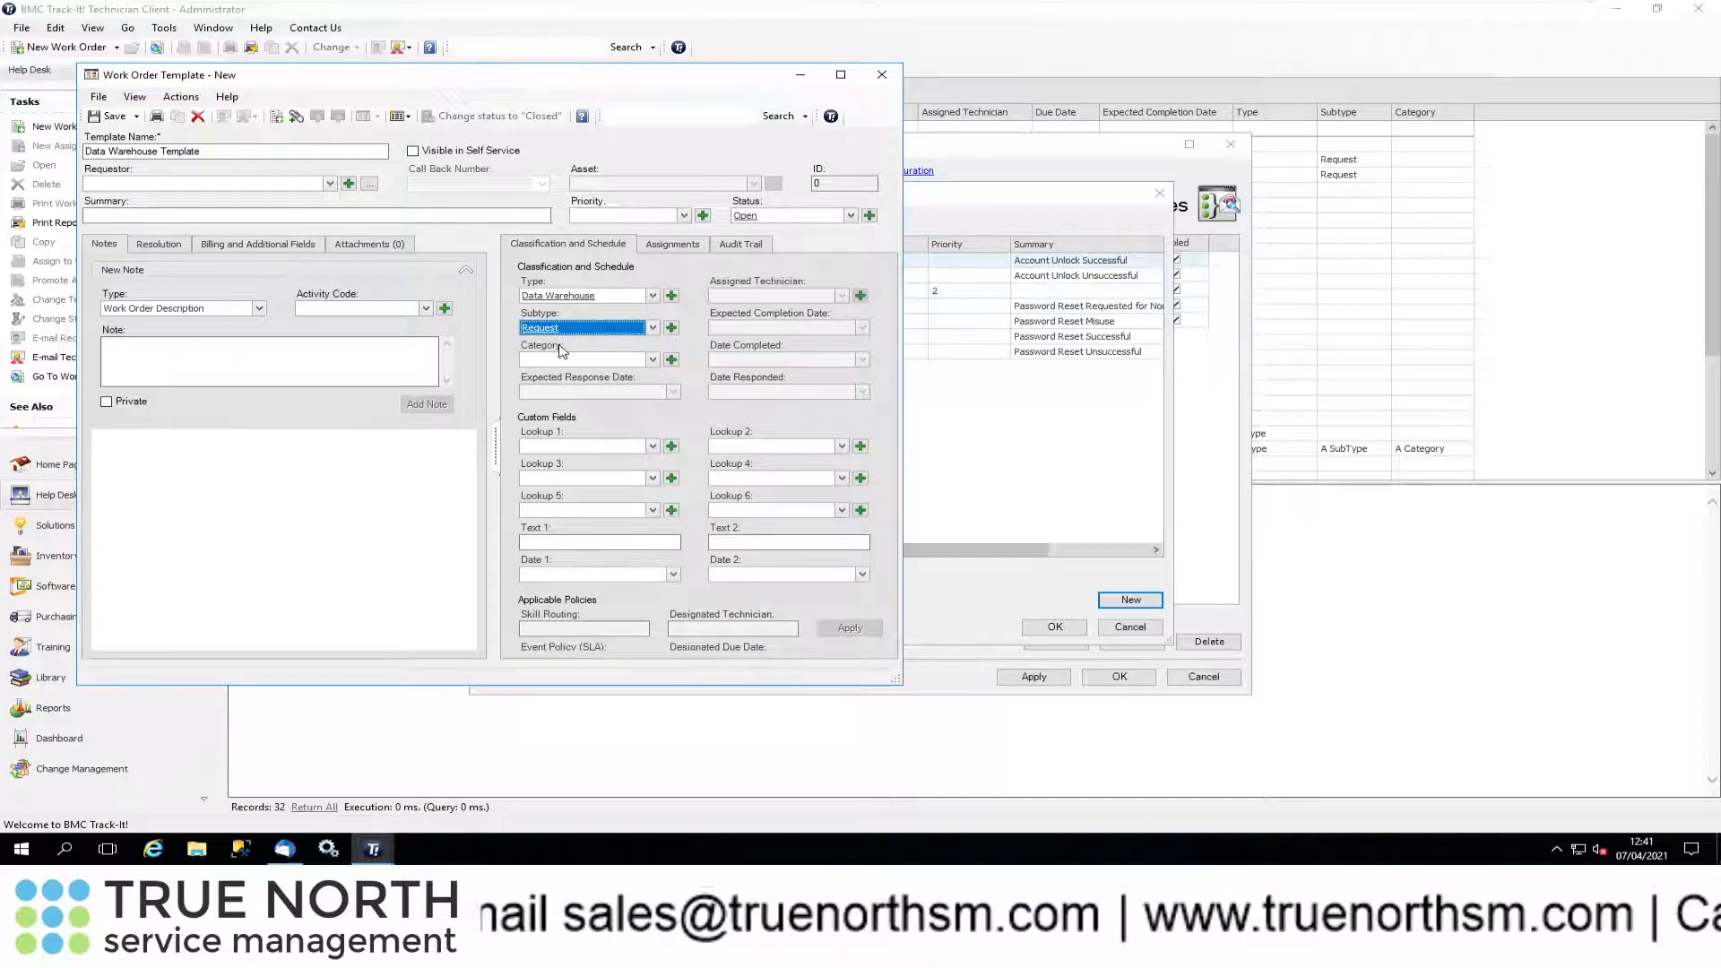
Set the template's priority to 2 and status to Open - Unassigned, then save and close it
left_click(684, 216)
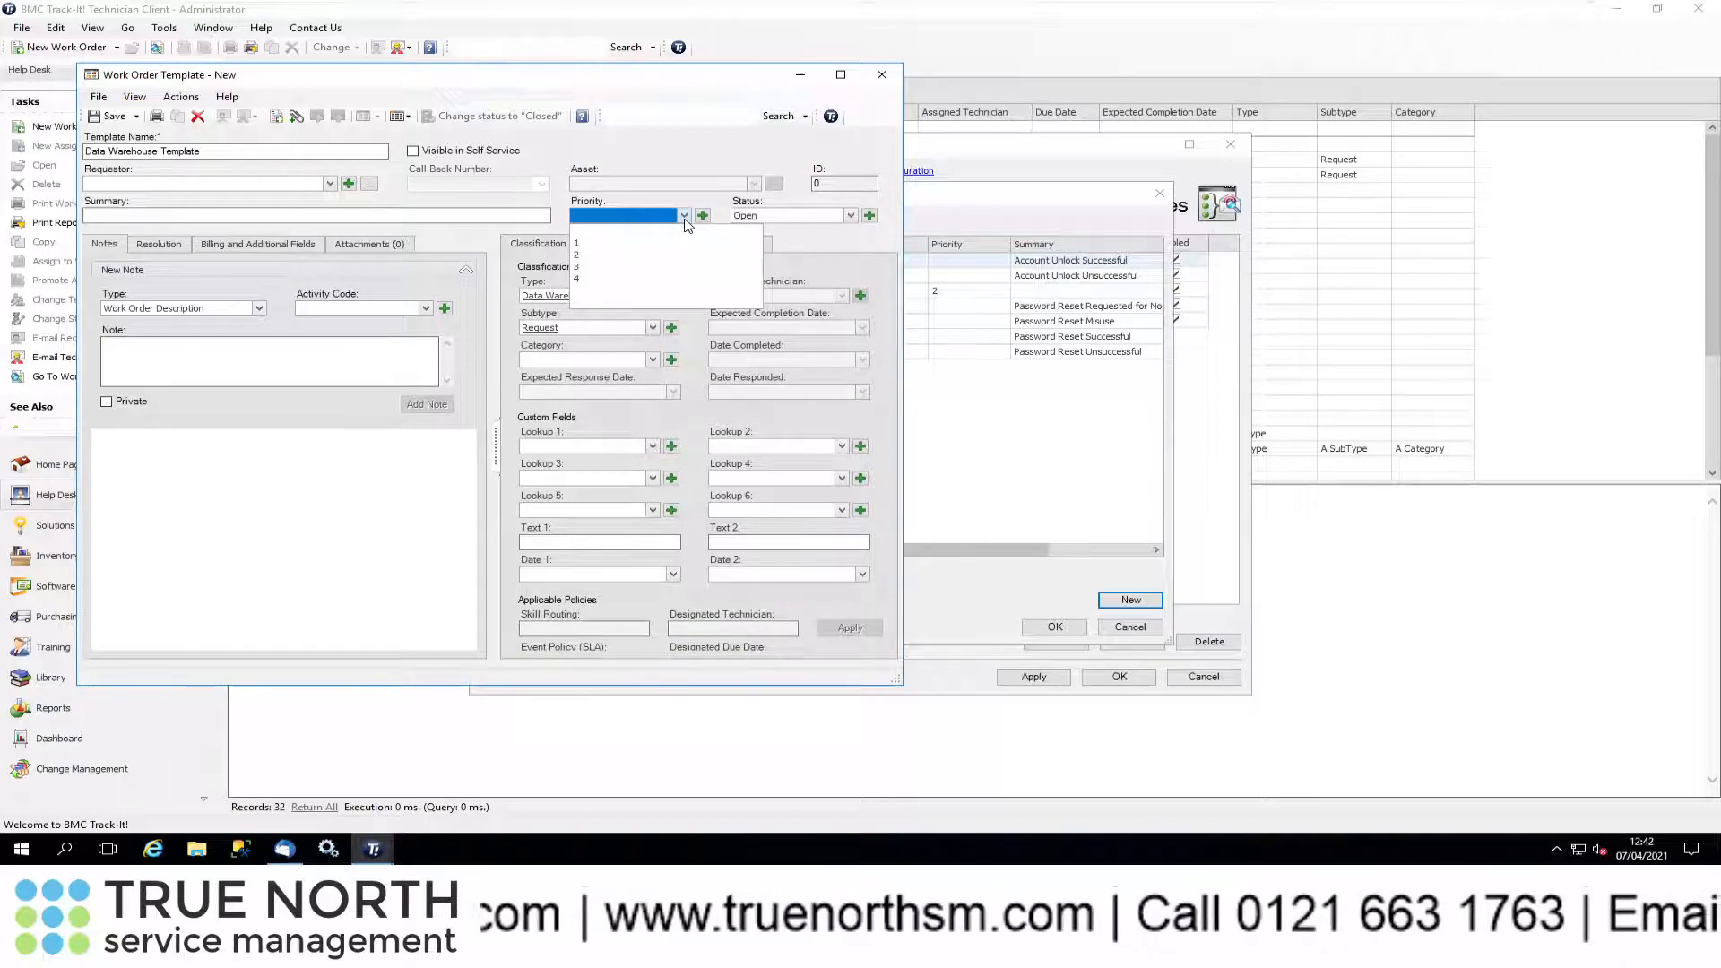
left_click(581, 258)
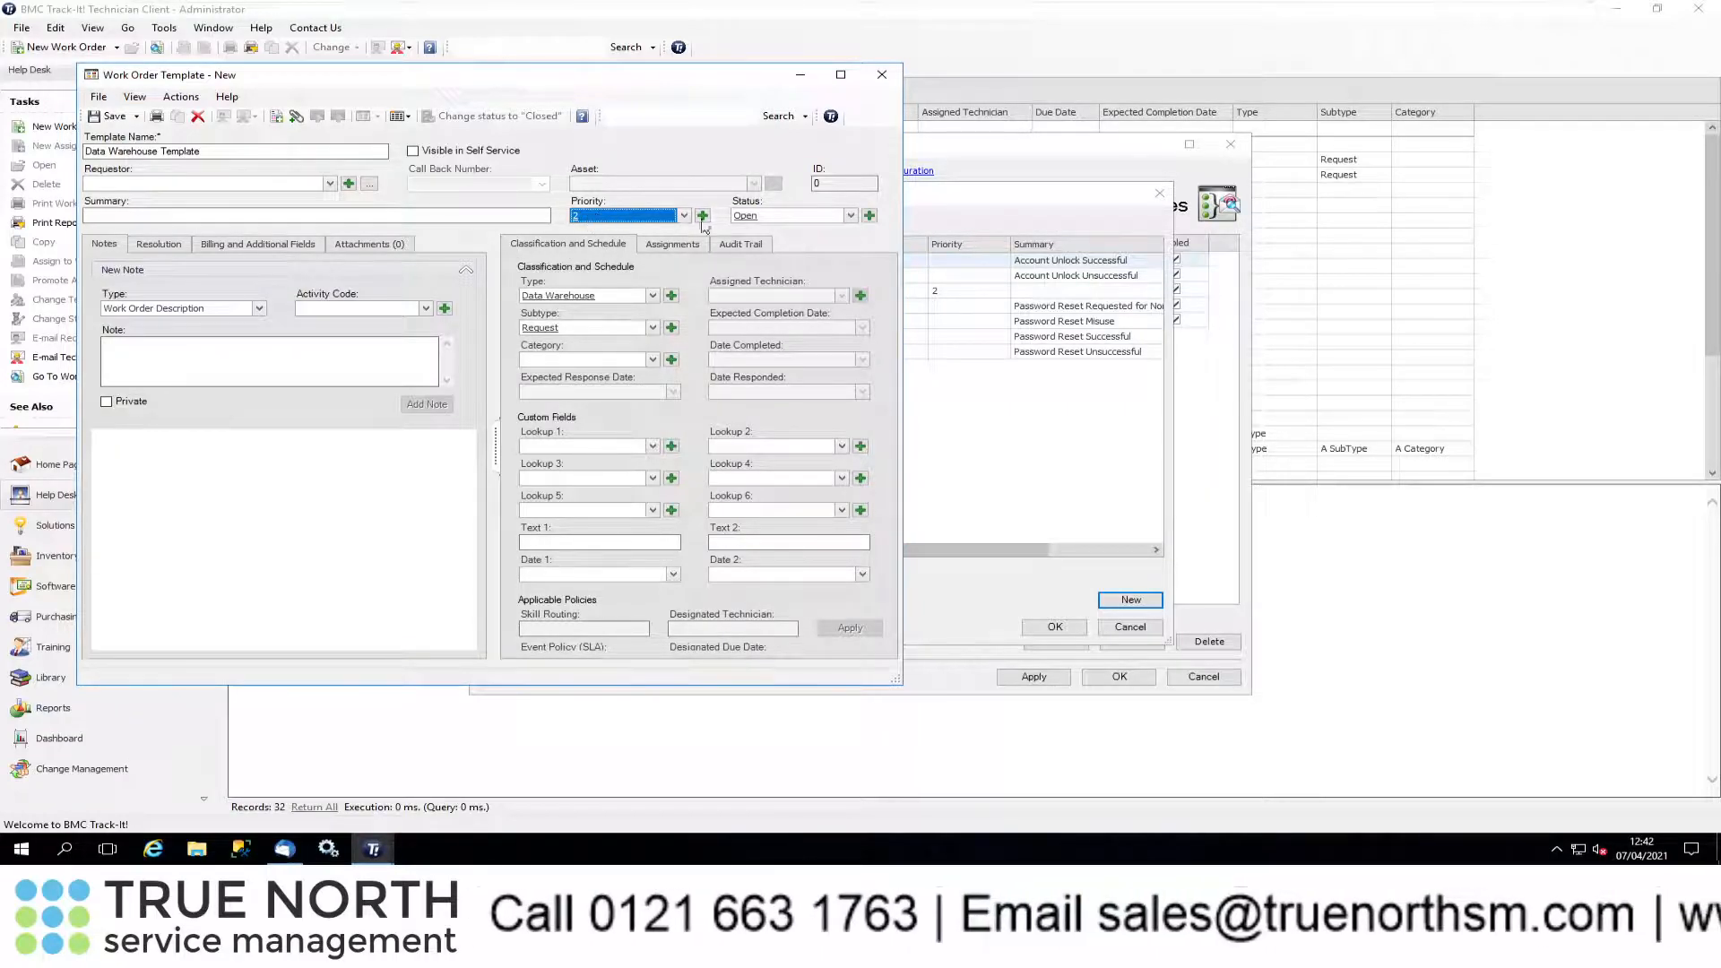
left_click(851, 216)
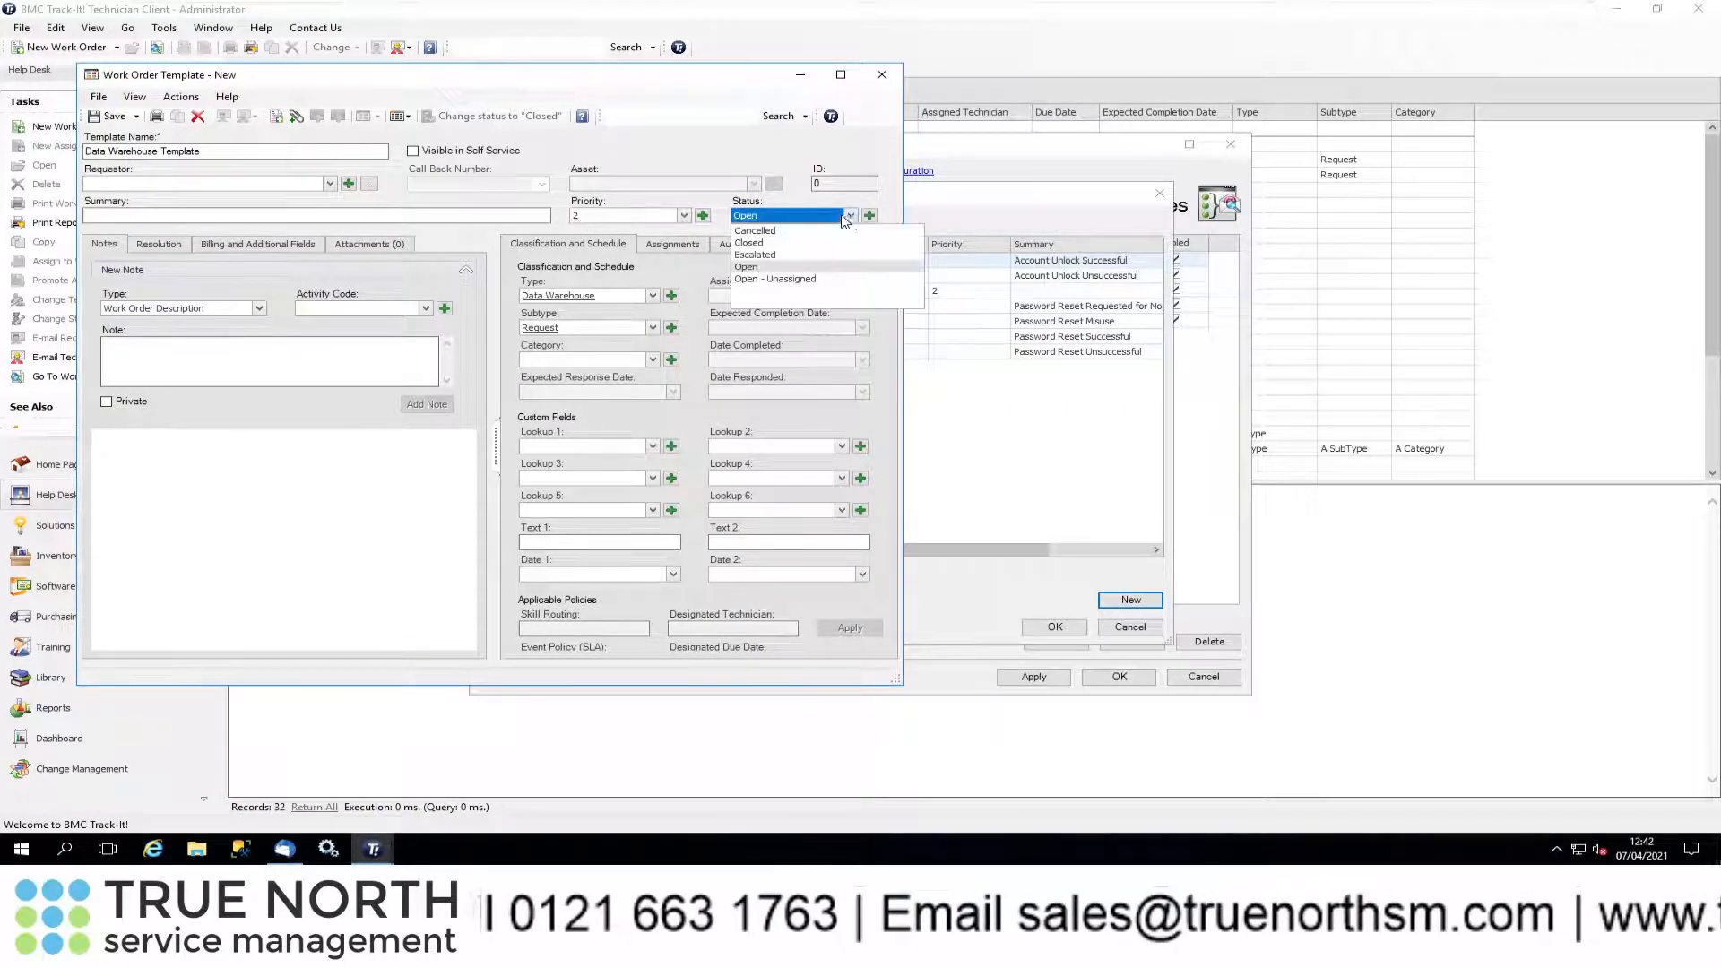
left_click(778, 283)
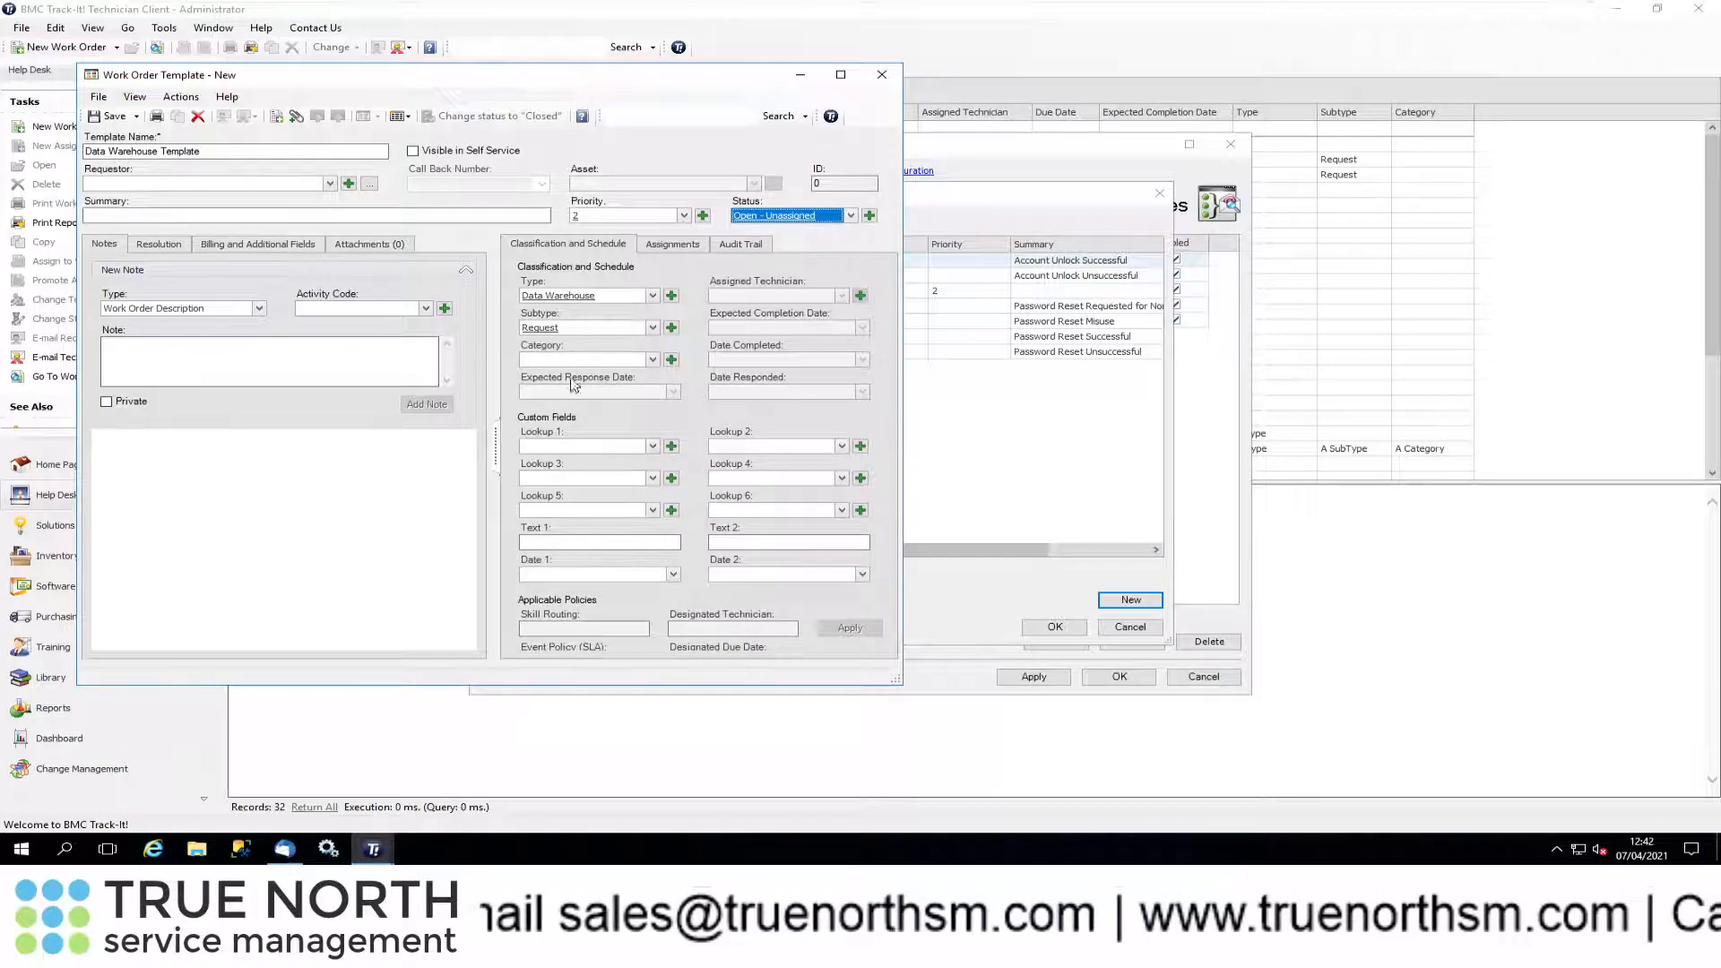
left_click(114, 116)
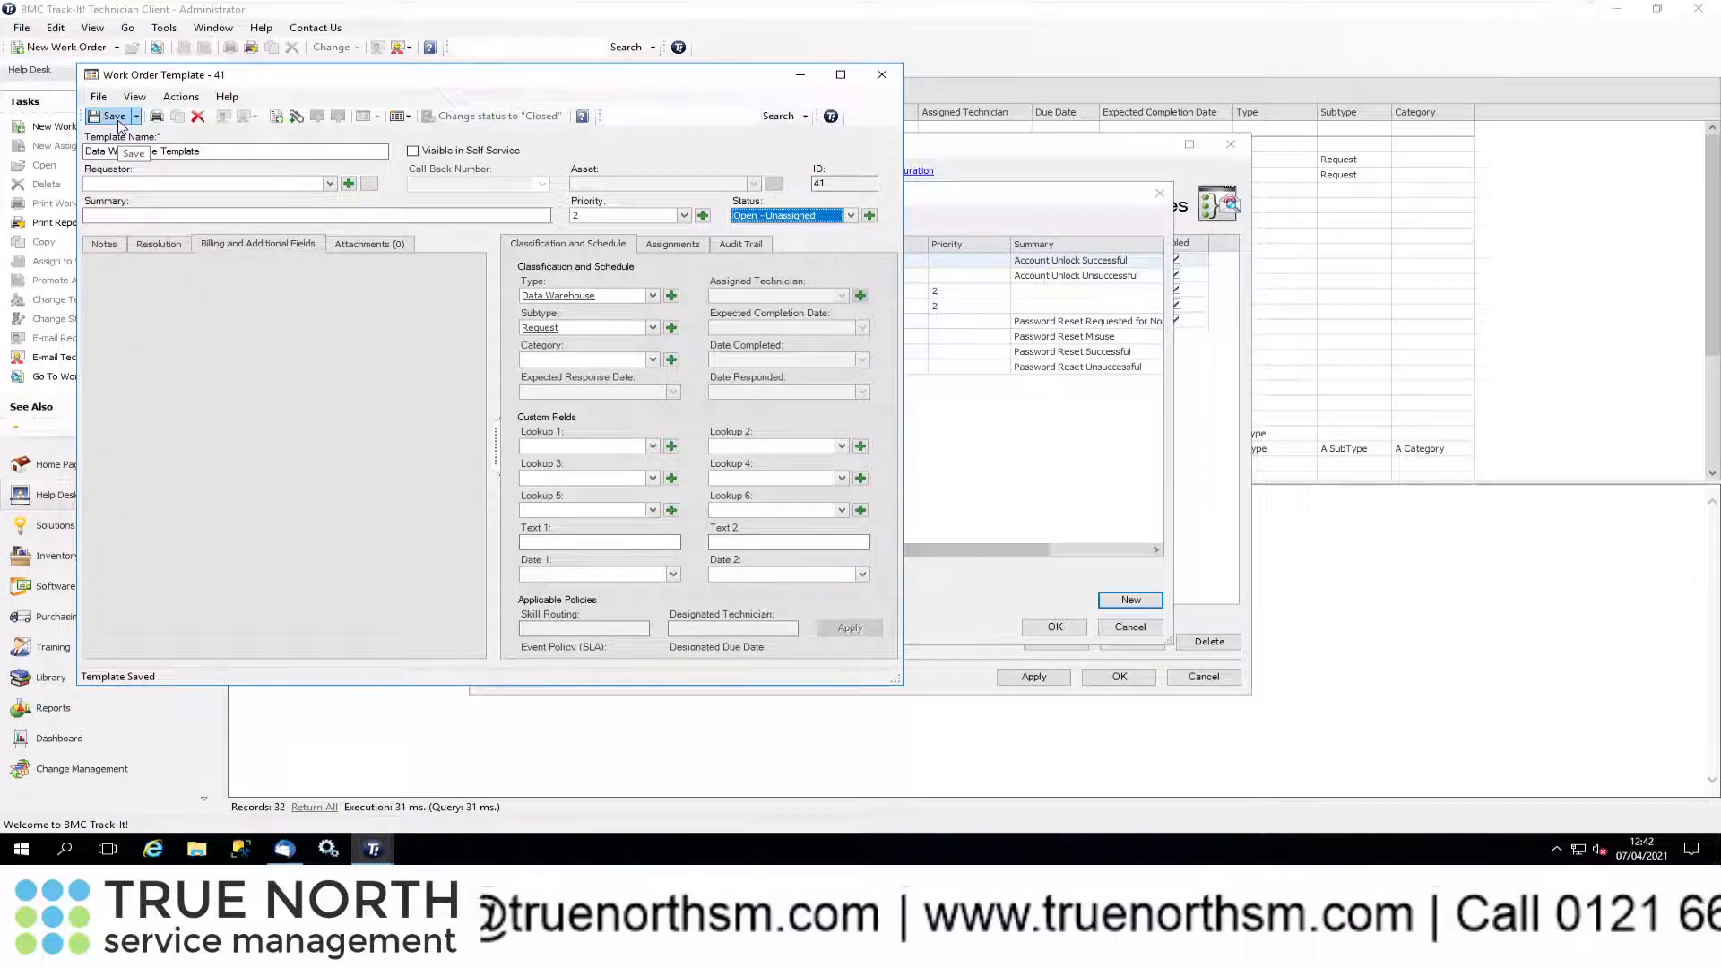
left_click(137, 116)
left_click(150, 154)
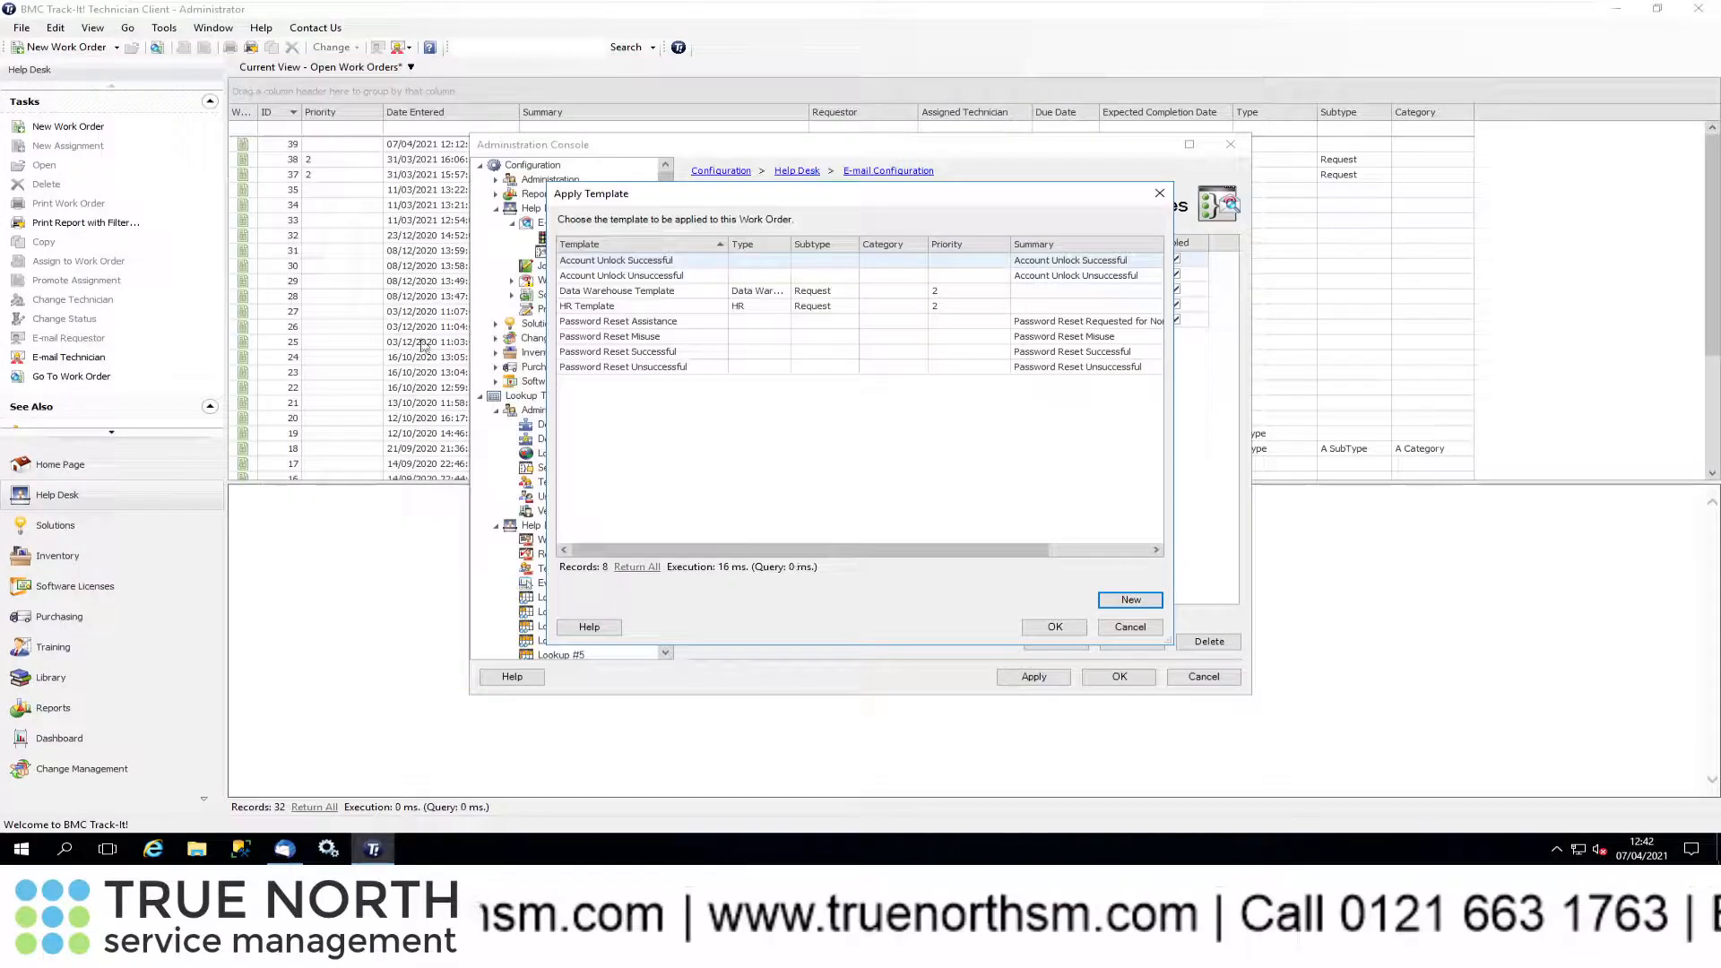
Apply Data Warehouse Template in the Data Warehouse e-mail policy, save the policy and close the Administration Console with its changes applied
double_click(661, 291)
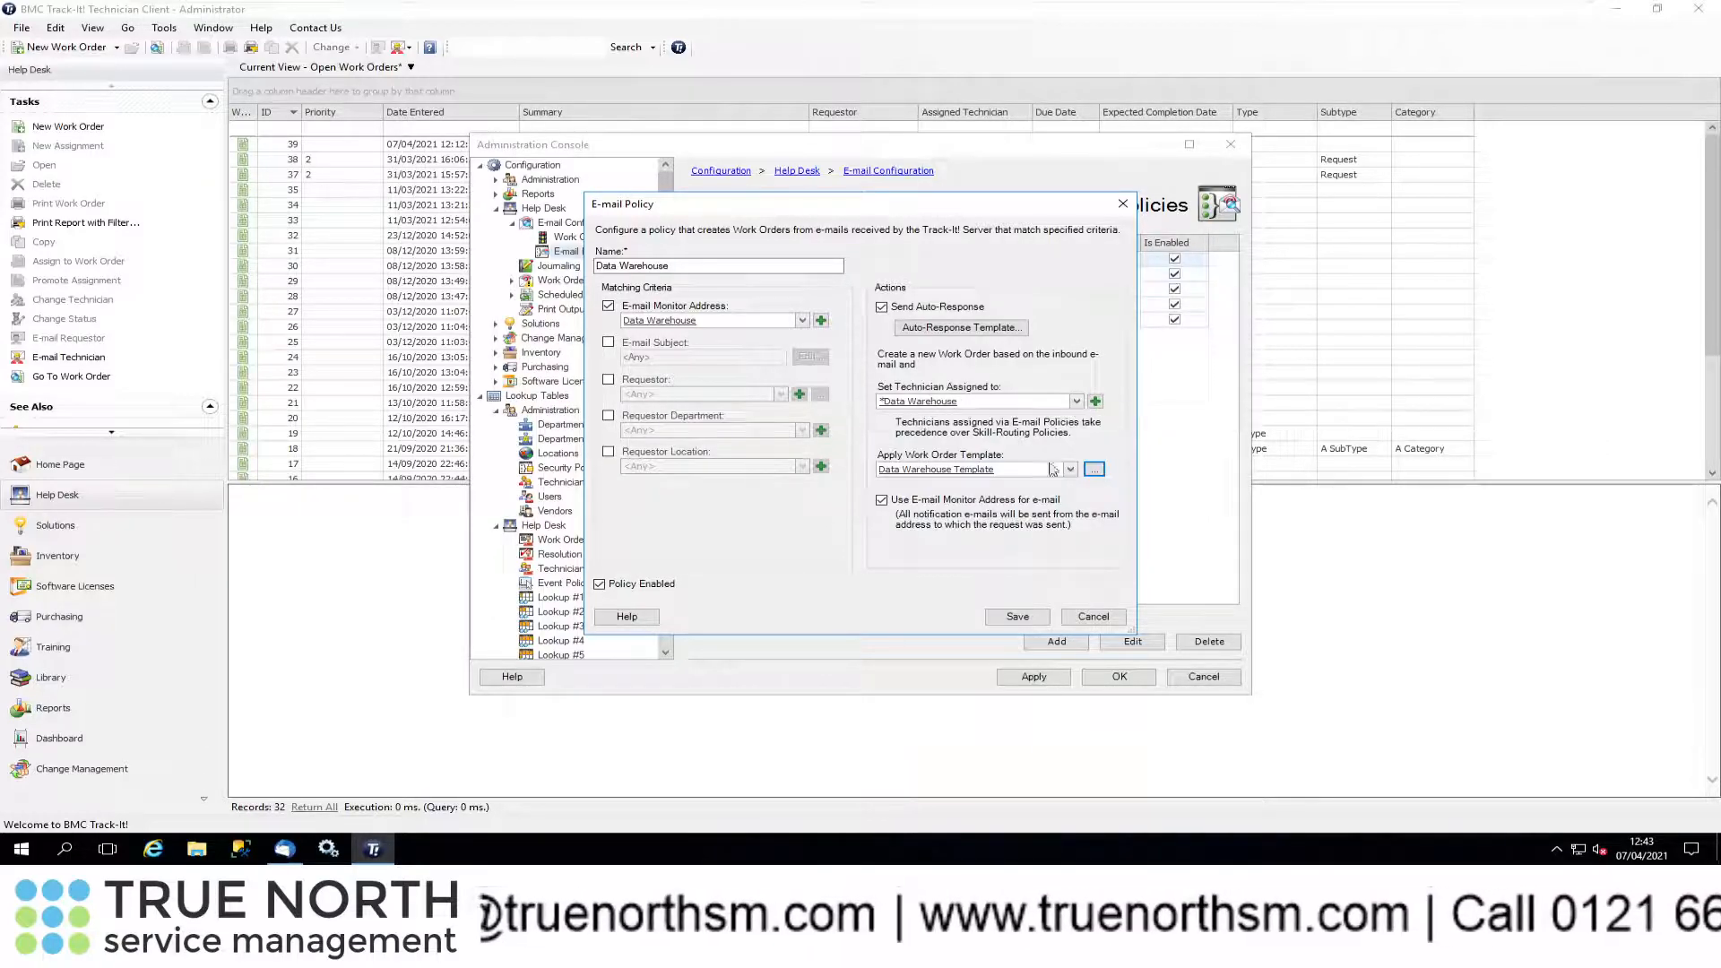
left_click(959, 470)
double_click(958, 469)
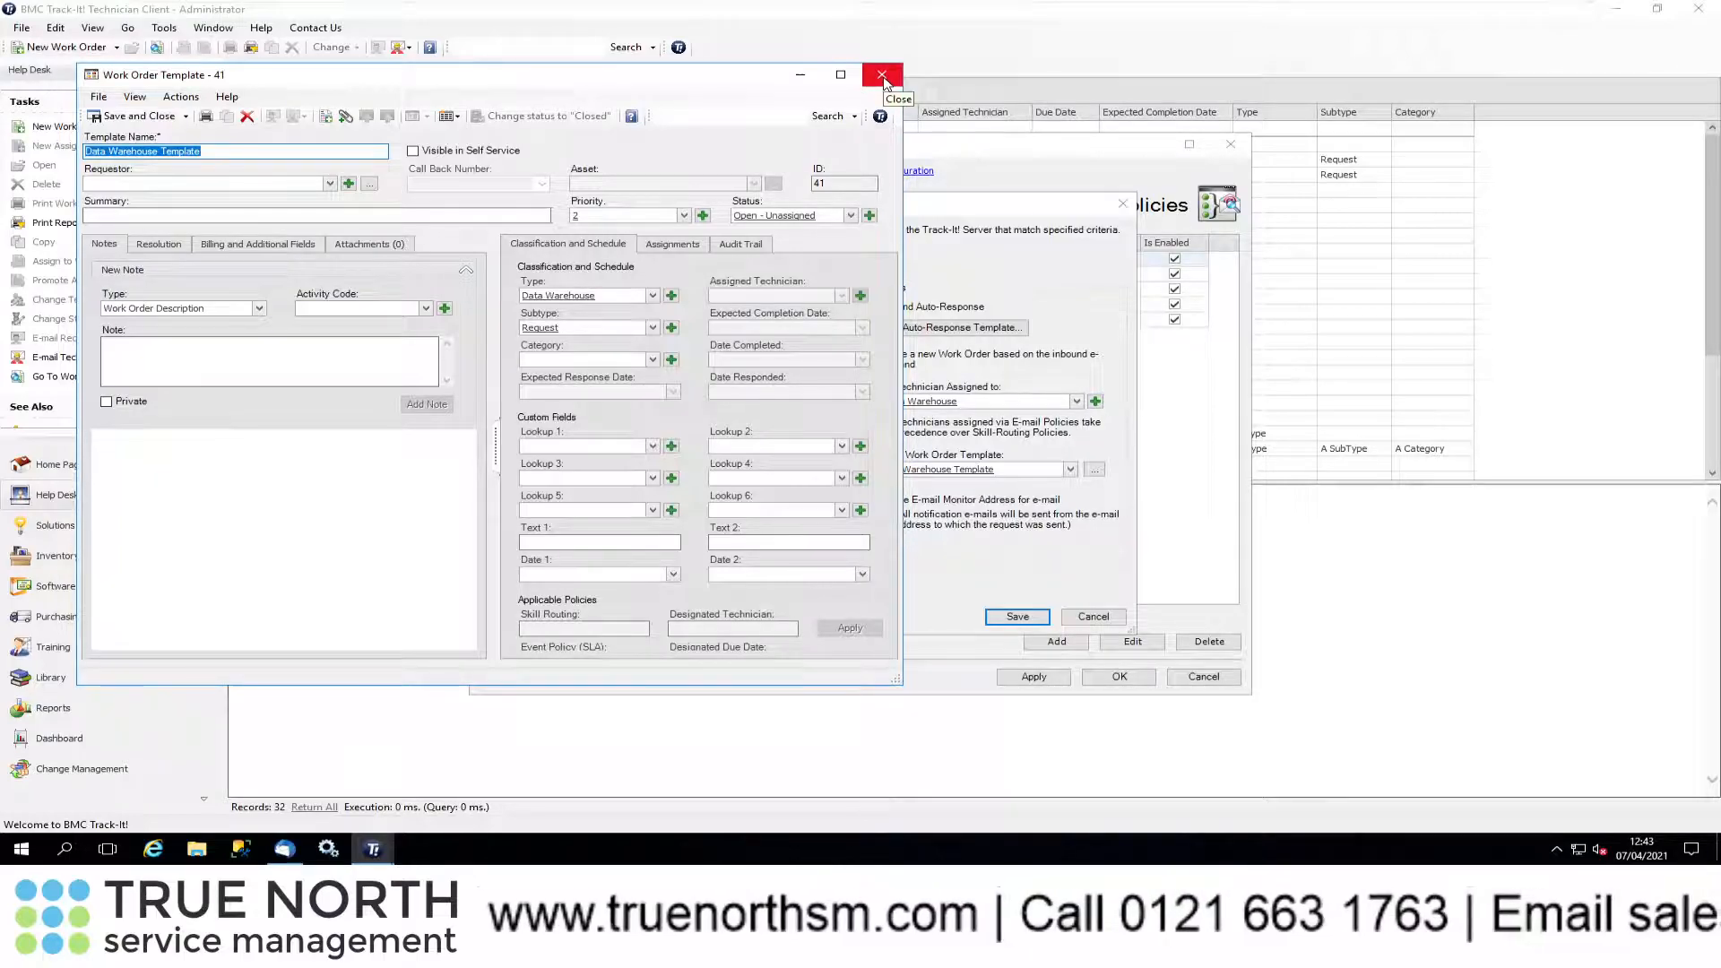
left_click(884, 79)
left_click(1016, 615)
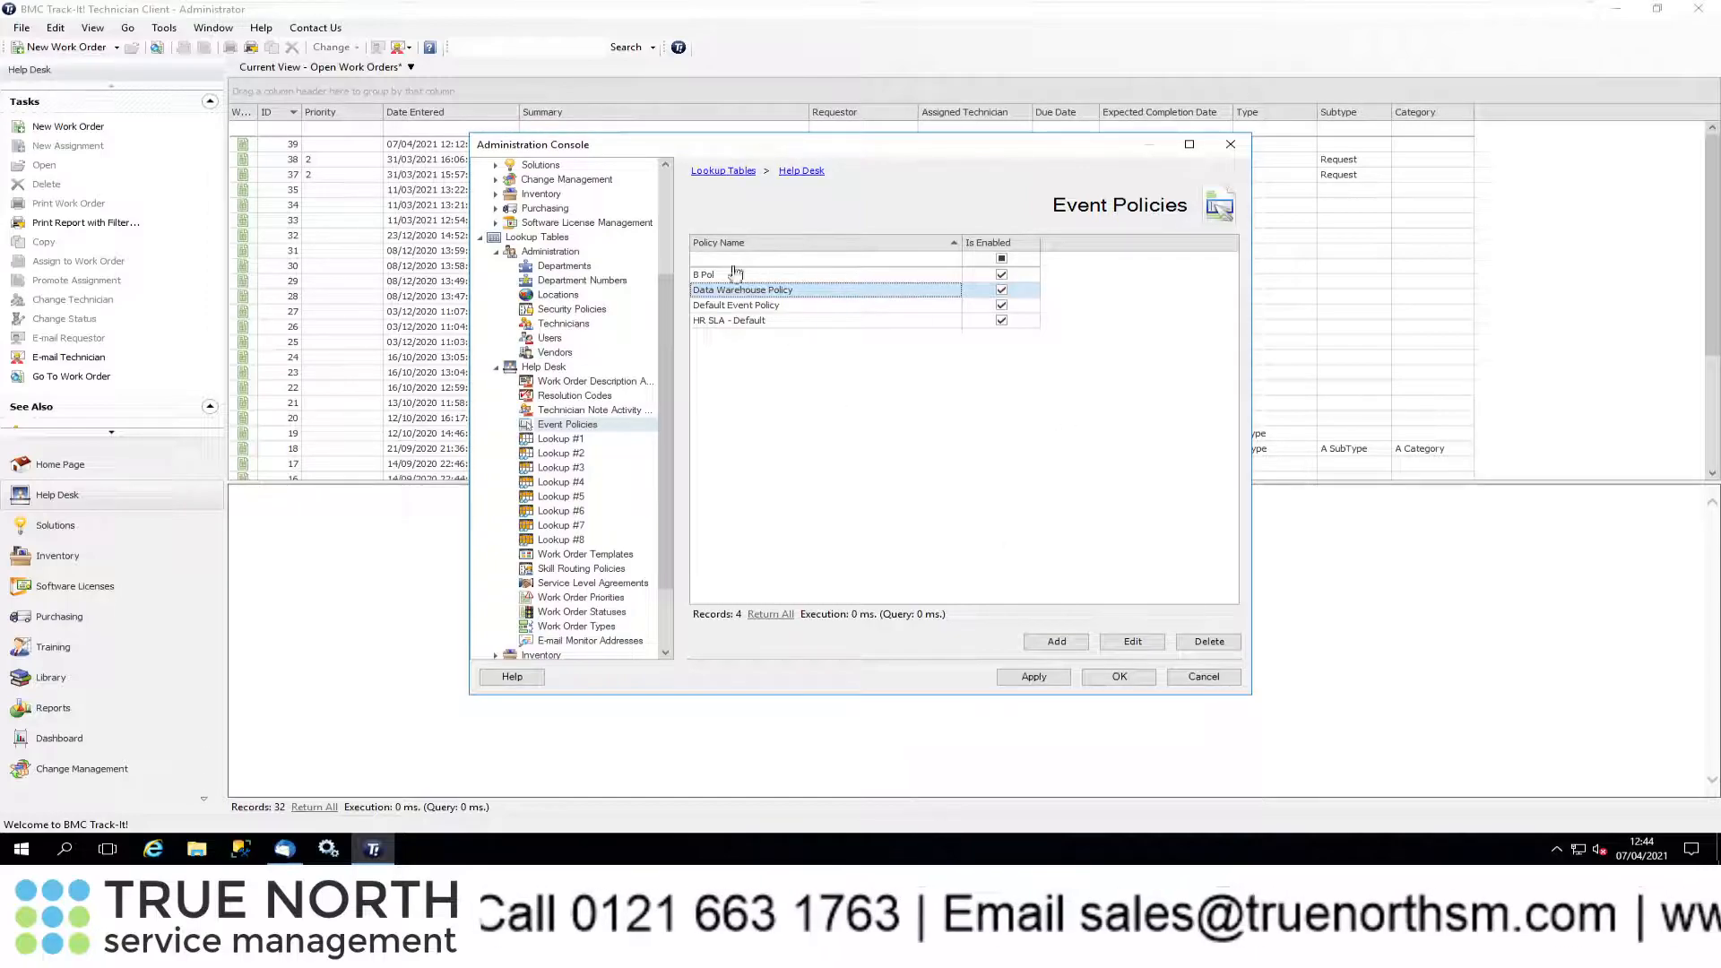
left_click(1060, 678)
left_click(1110, 682)
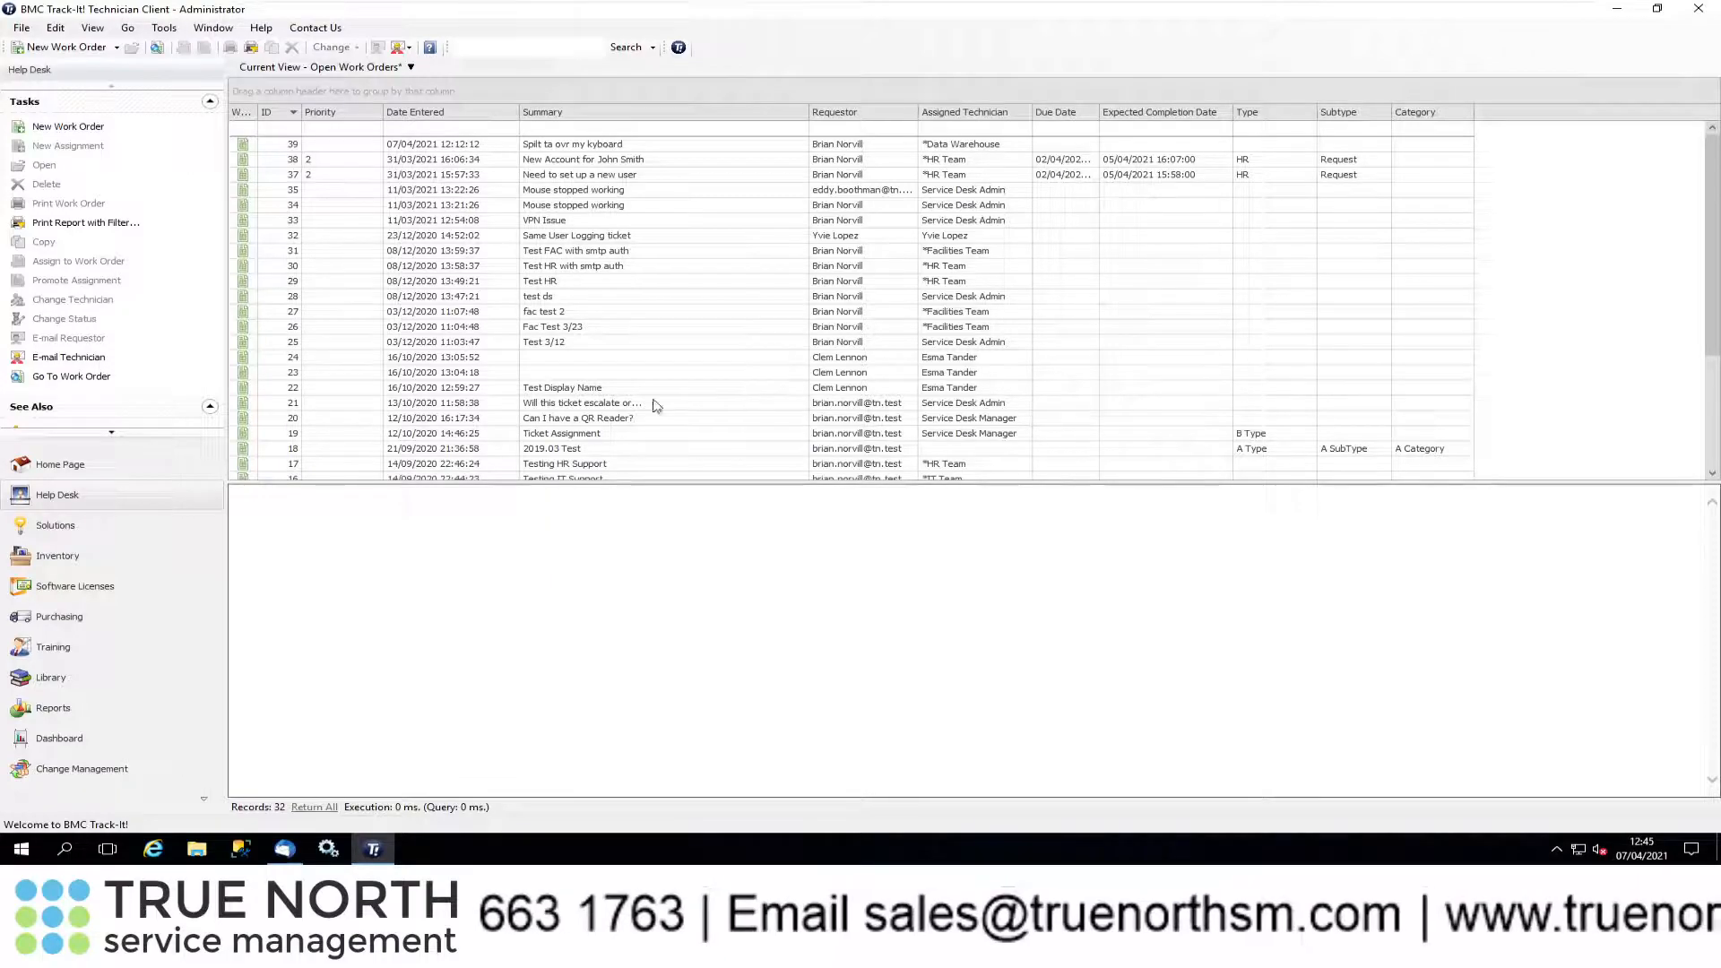
Switch to Thunderbird and start a new message from the requestor's account, addressed to the Data Warehouse mailbox
left_click(284, 849)
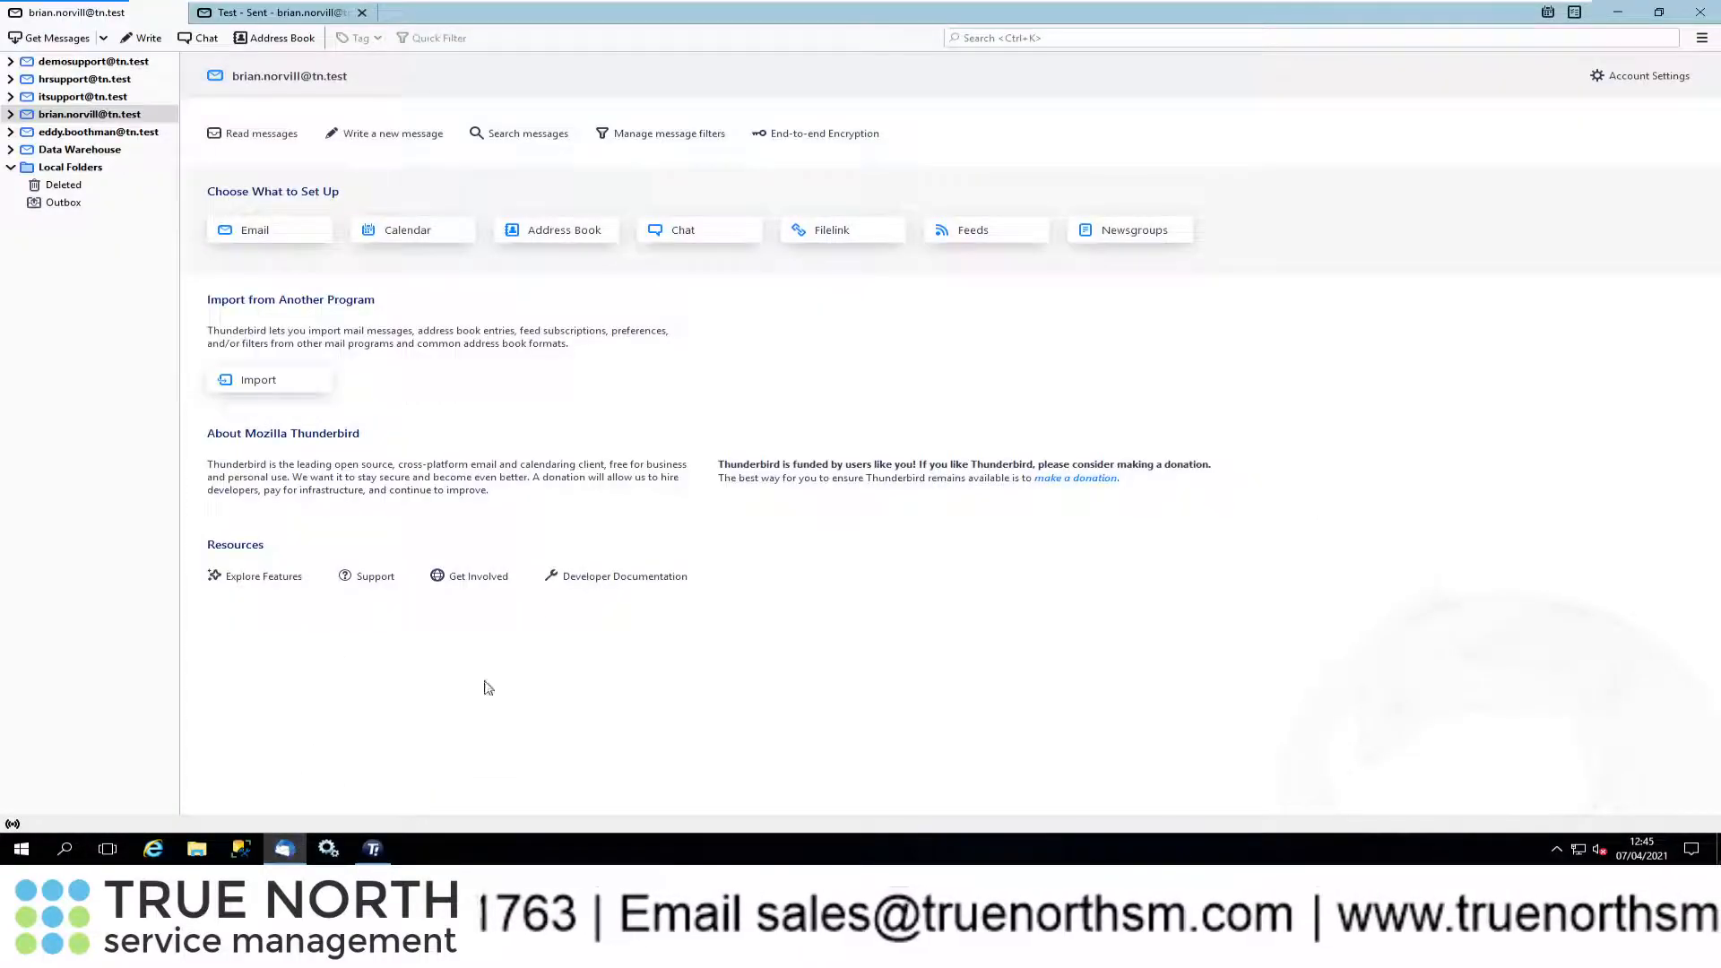
left_click(76, 116)
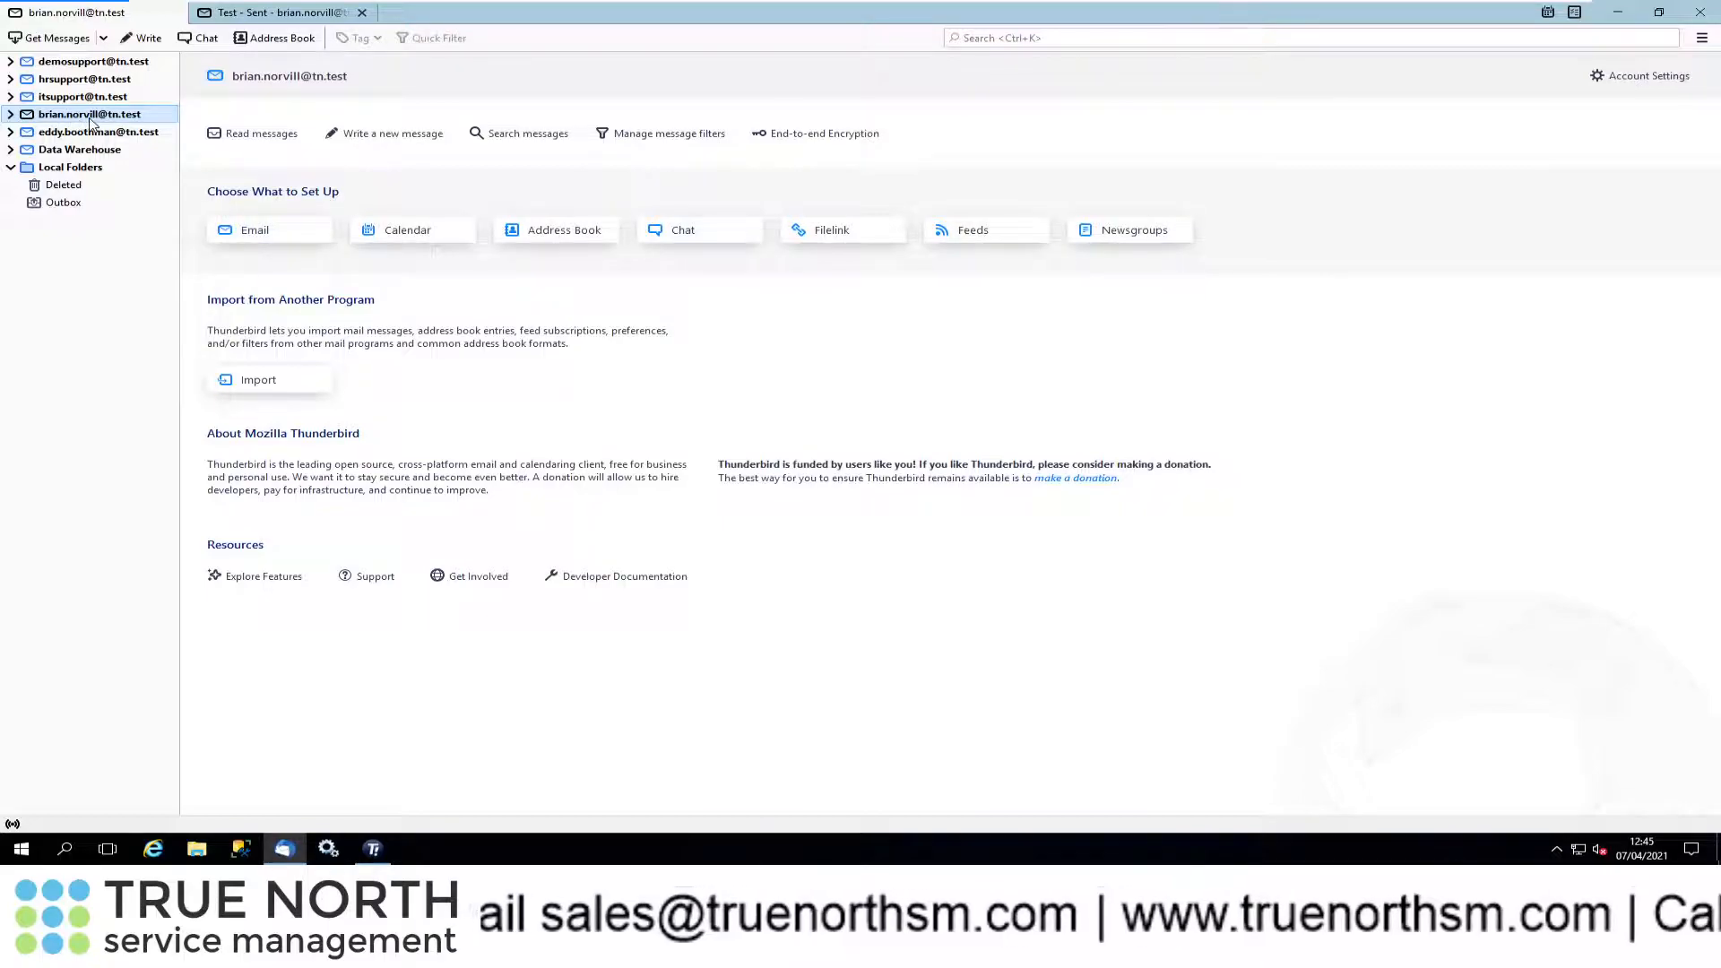
left_click(143, 38)
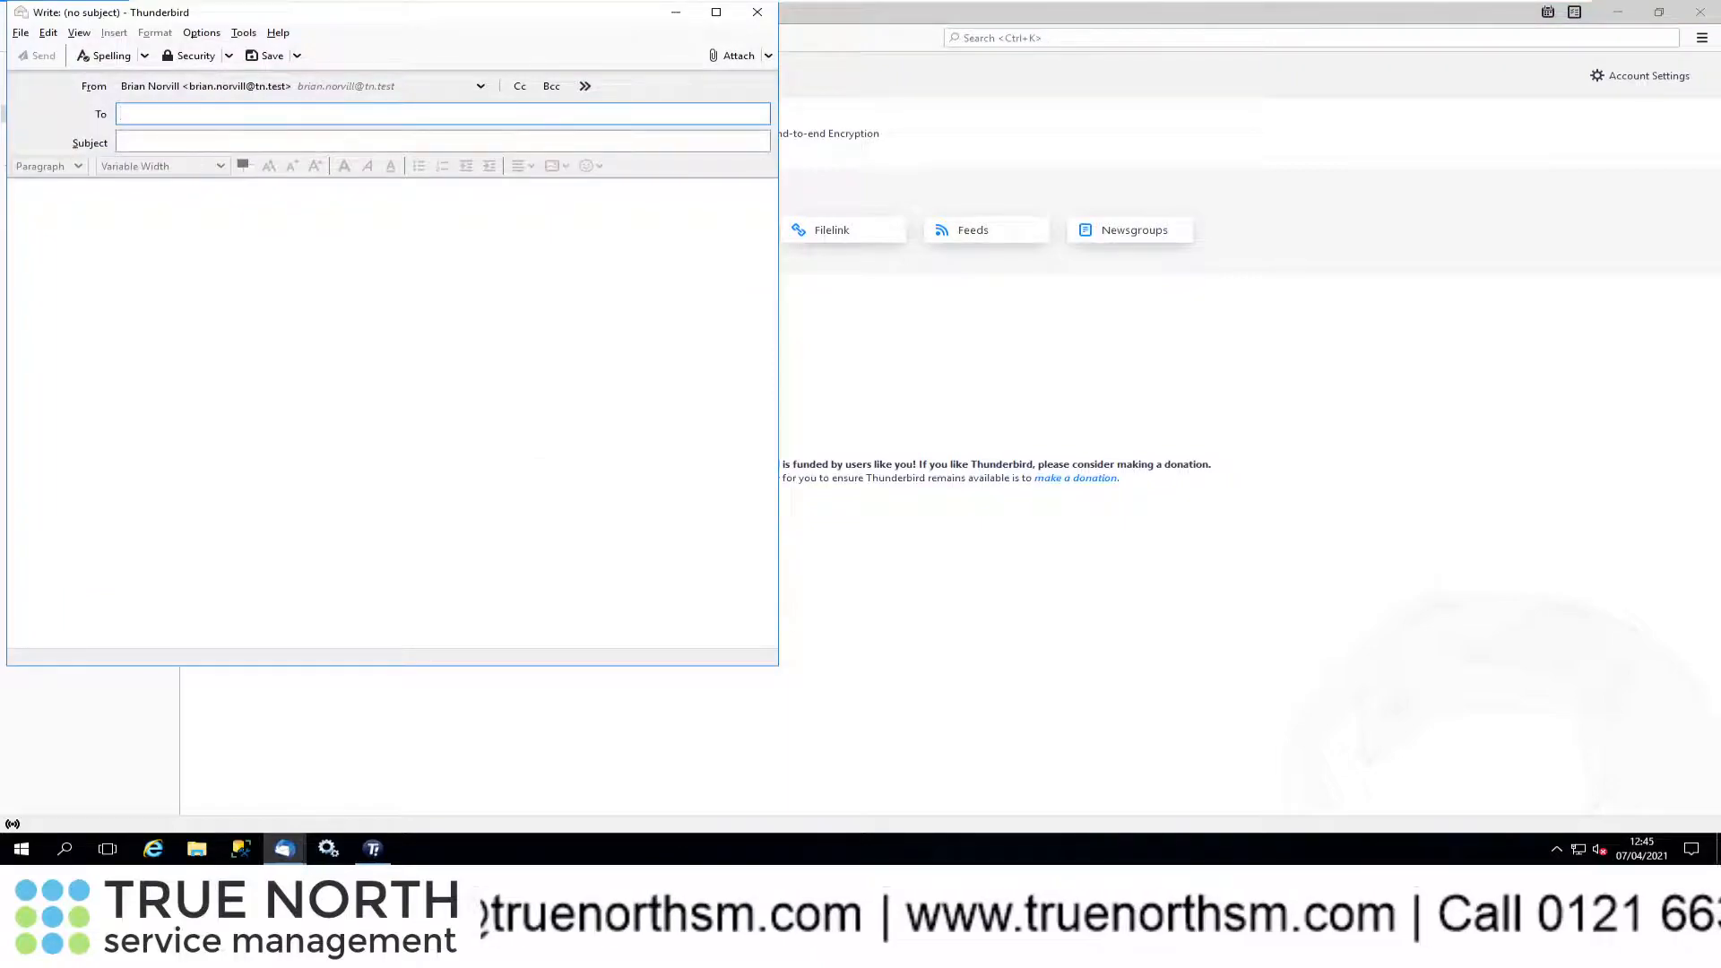
type("da")
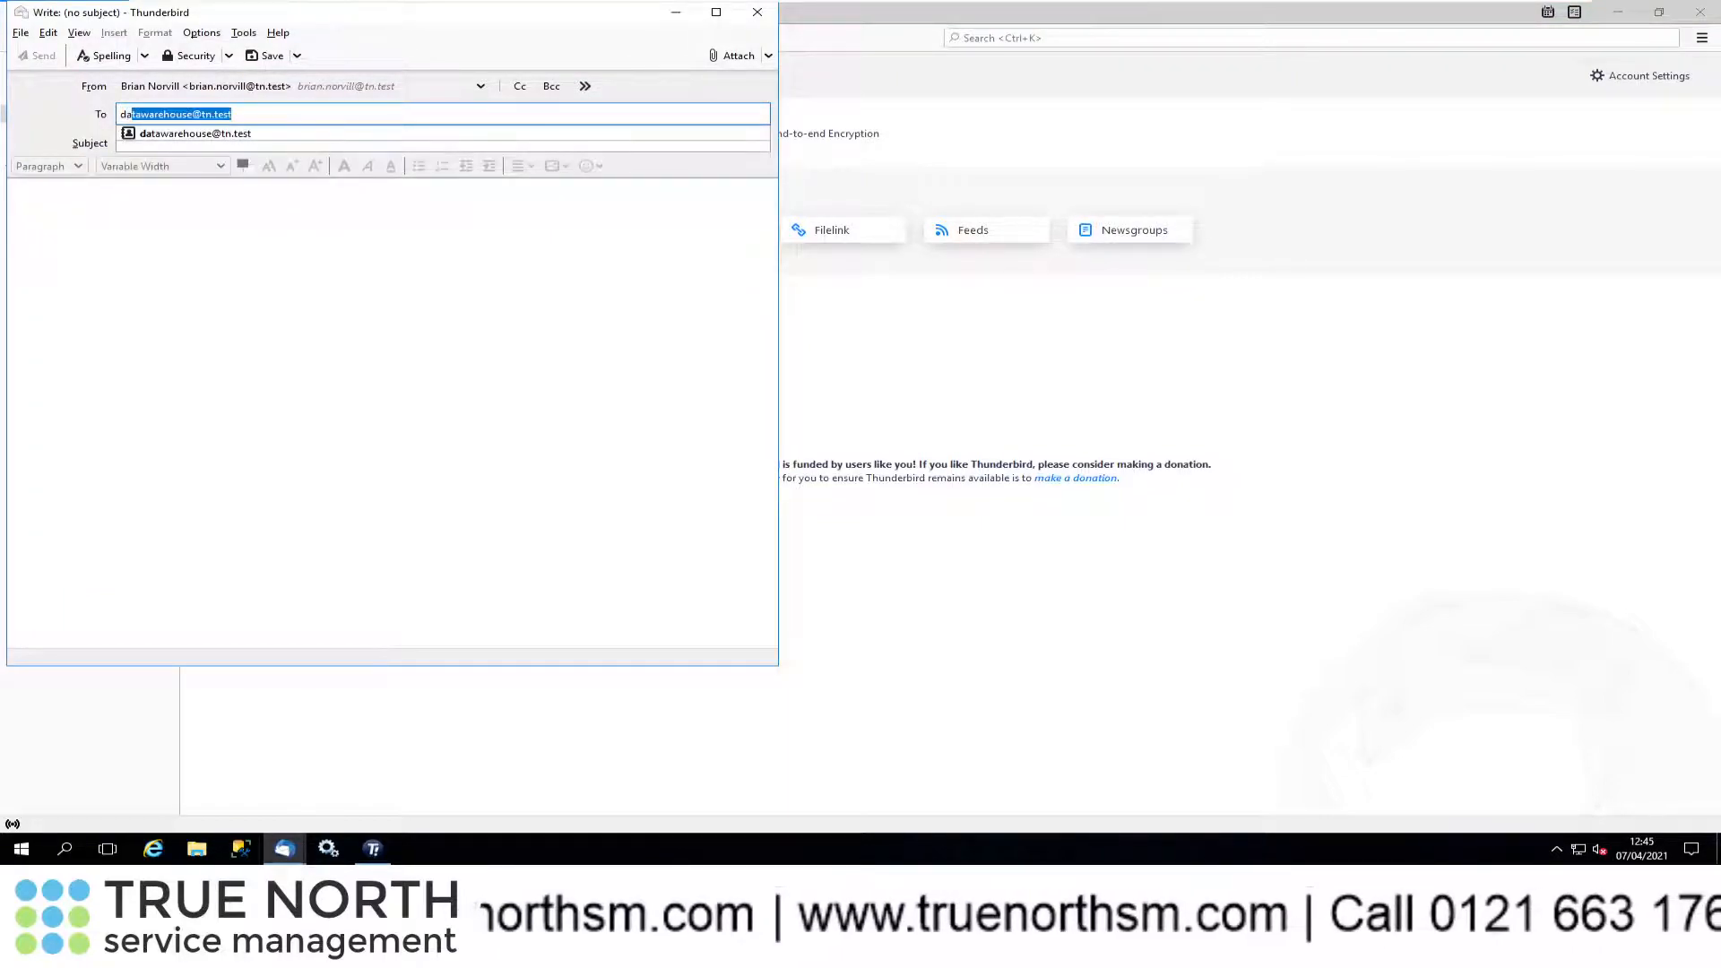
key("Tab")
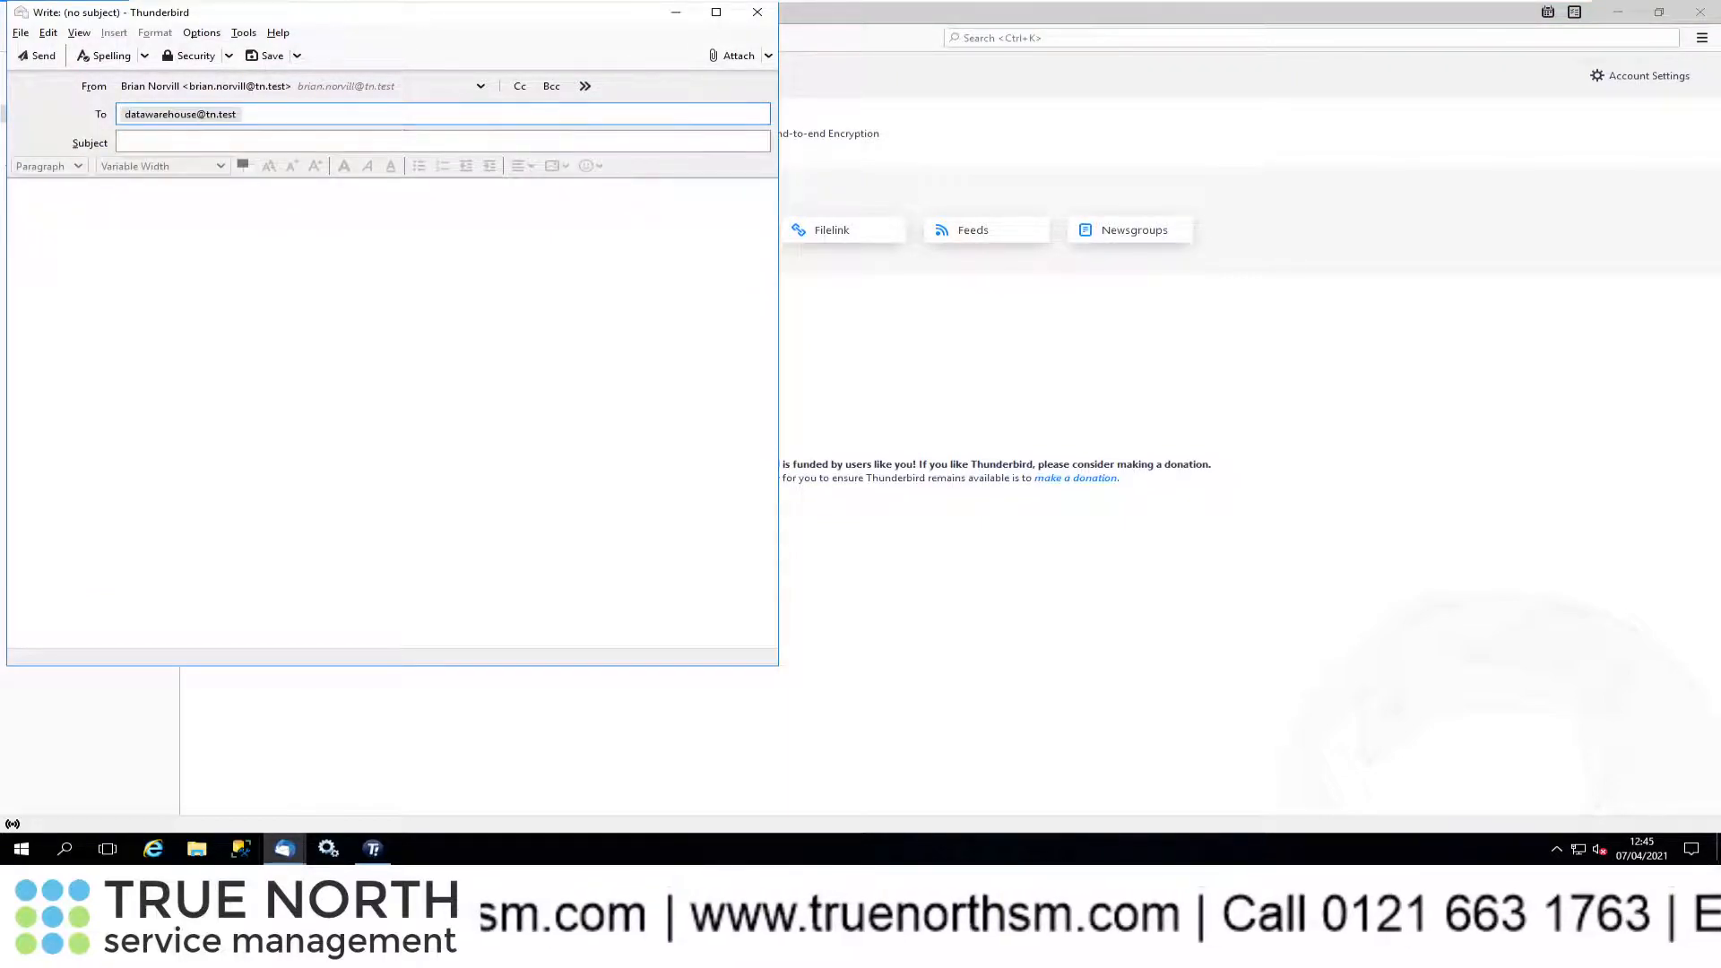
Enter the subject "Could you please help with some Data?" and body "Data Request", then send the message
type("Co")
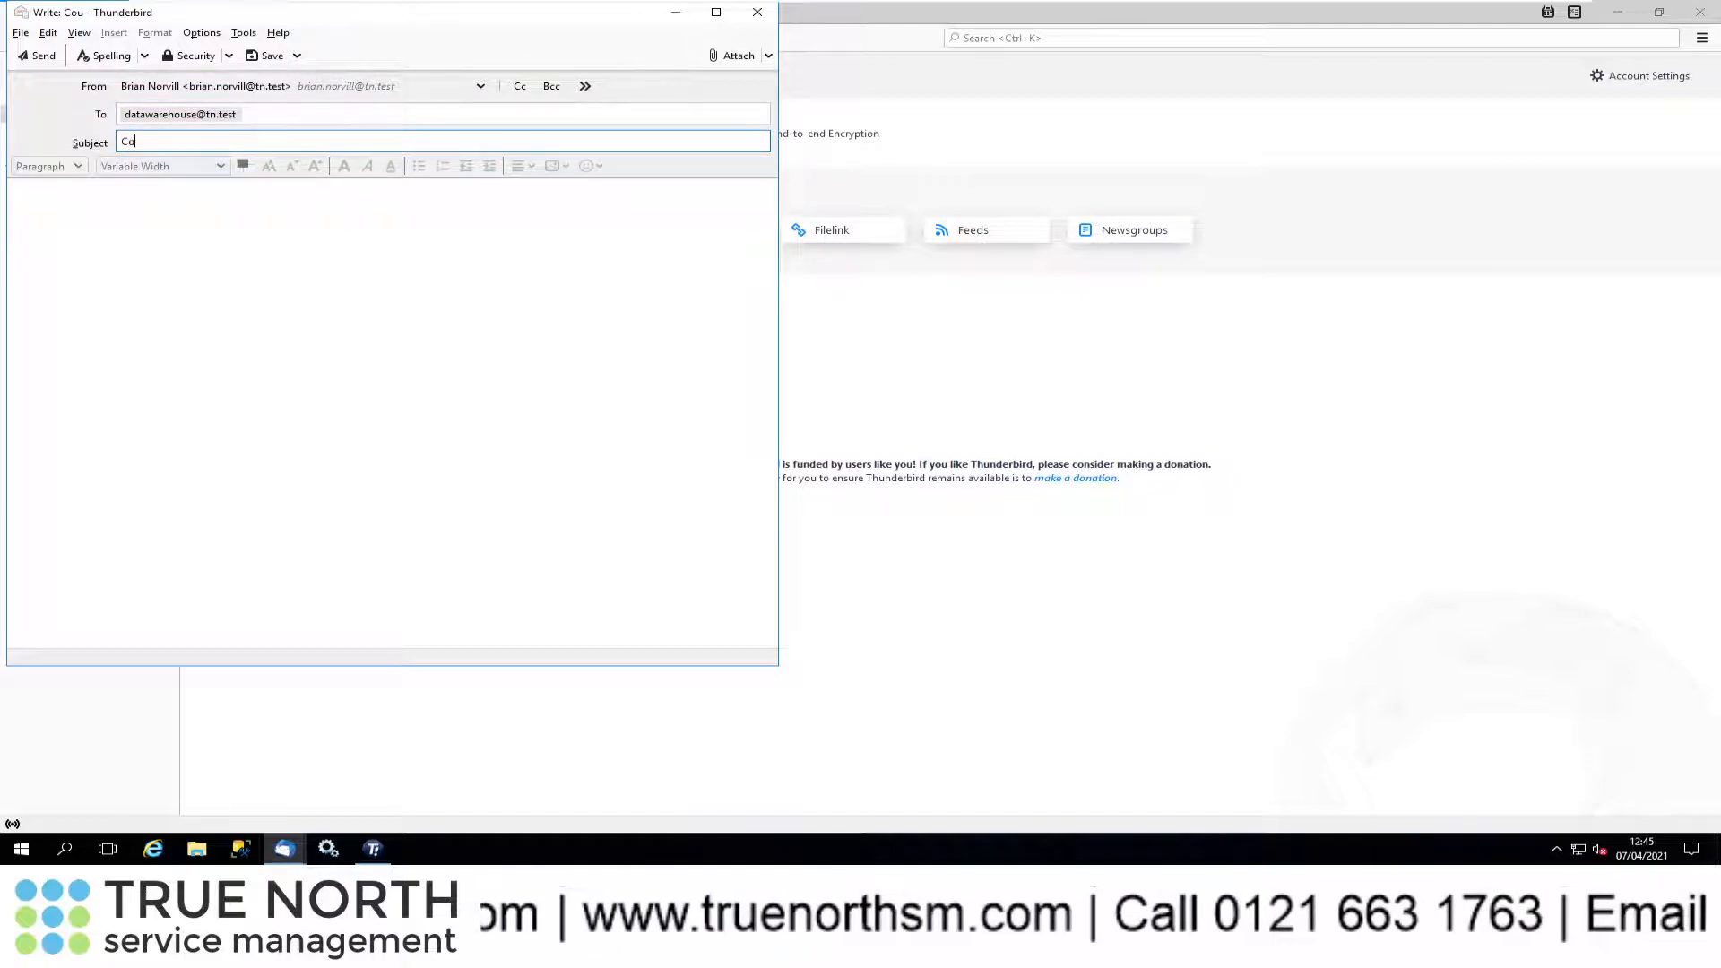
type("uld you ple")
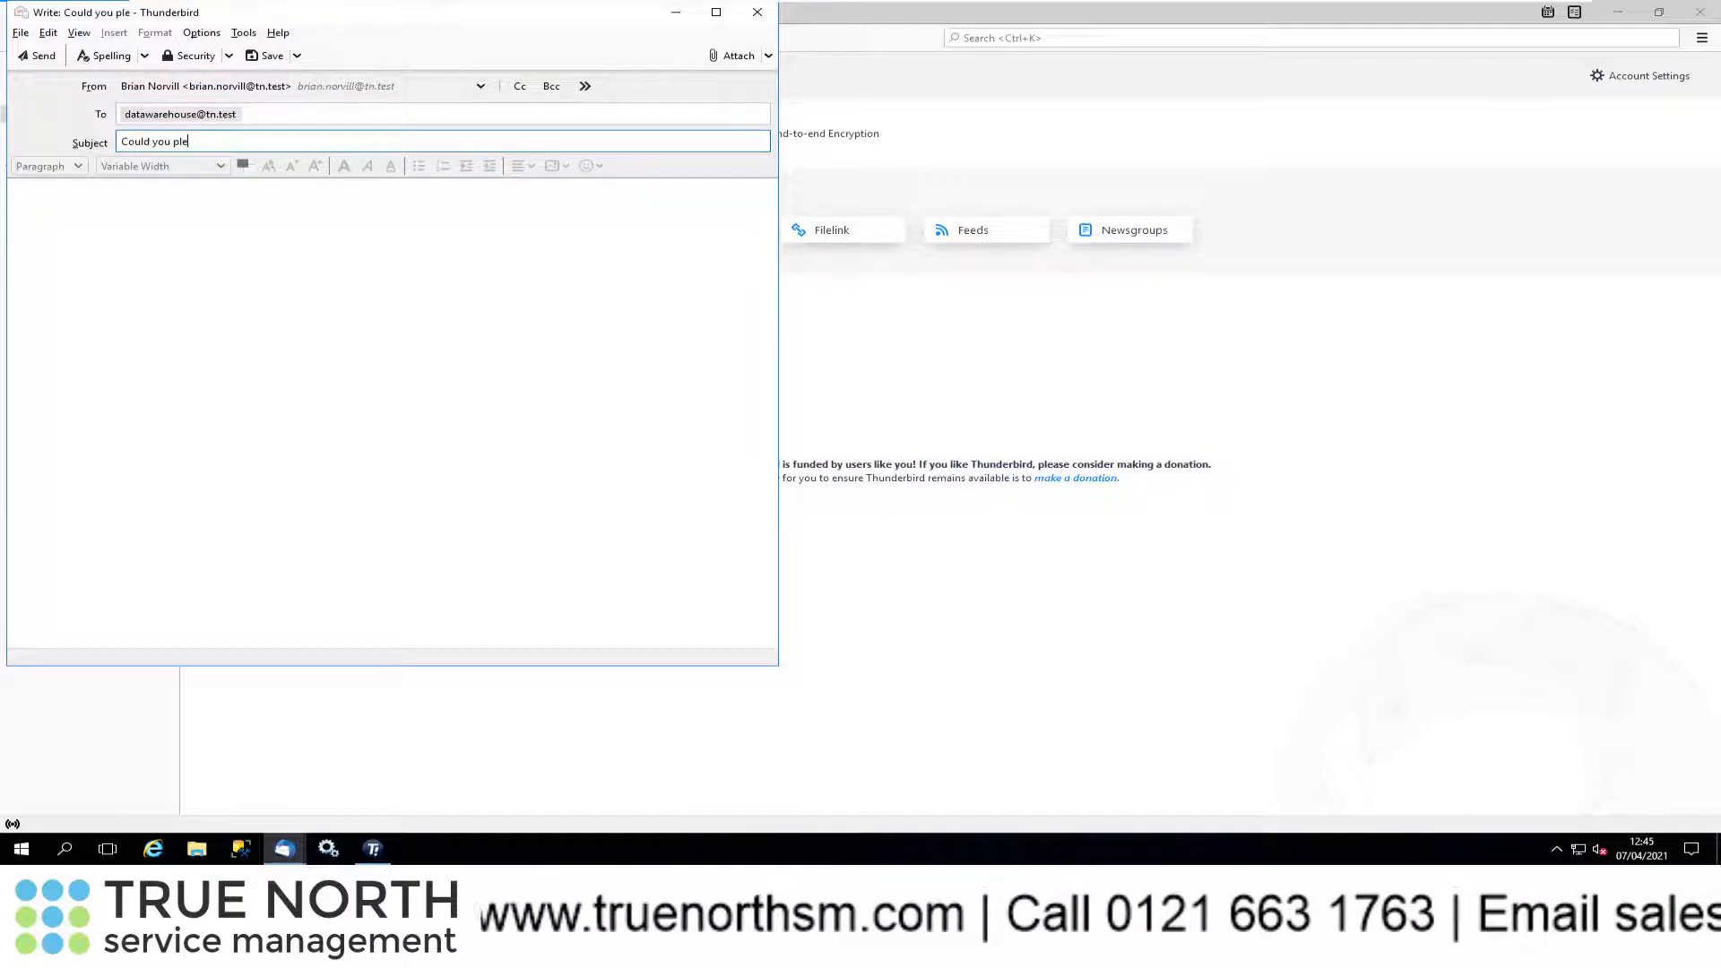
type("ase help with some Data?")
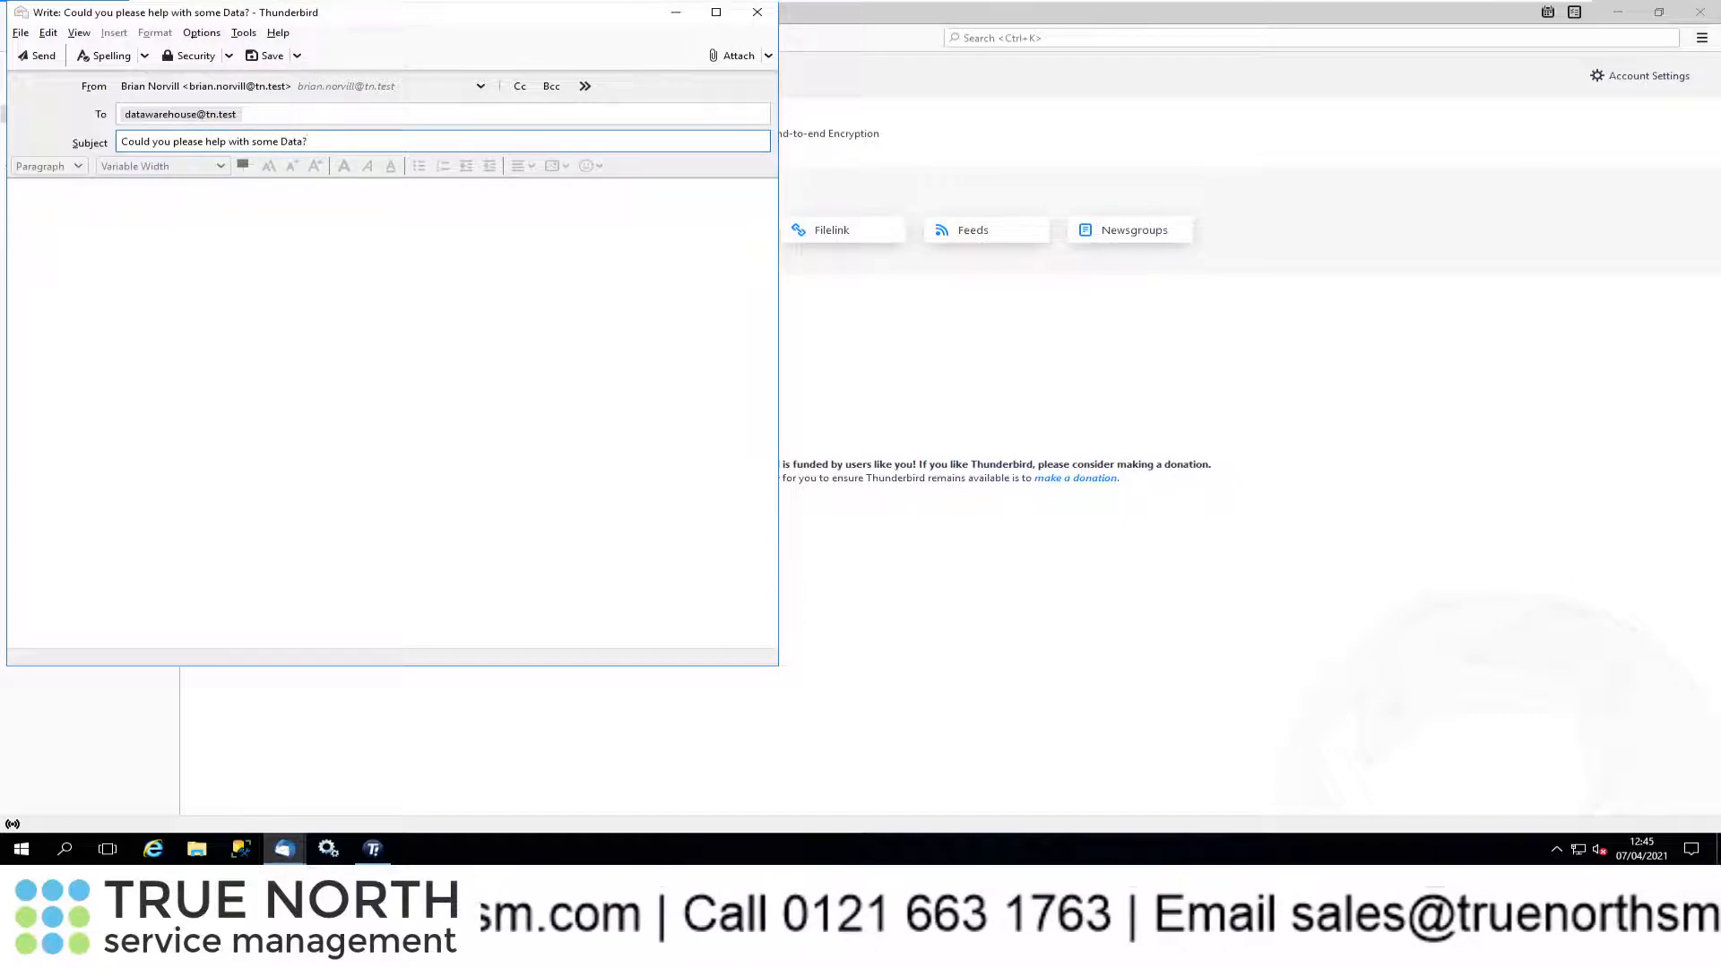
key("Tab")
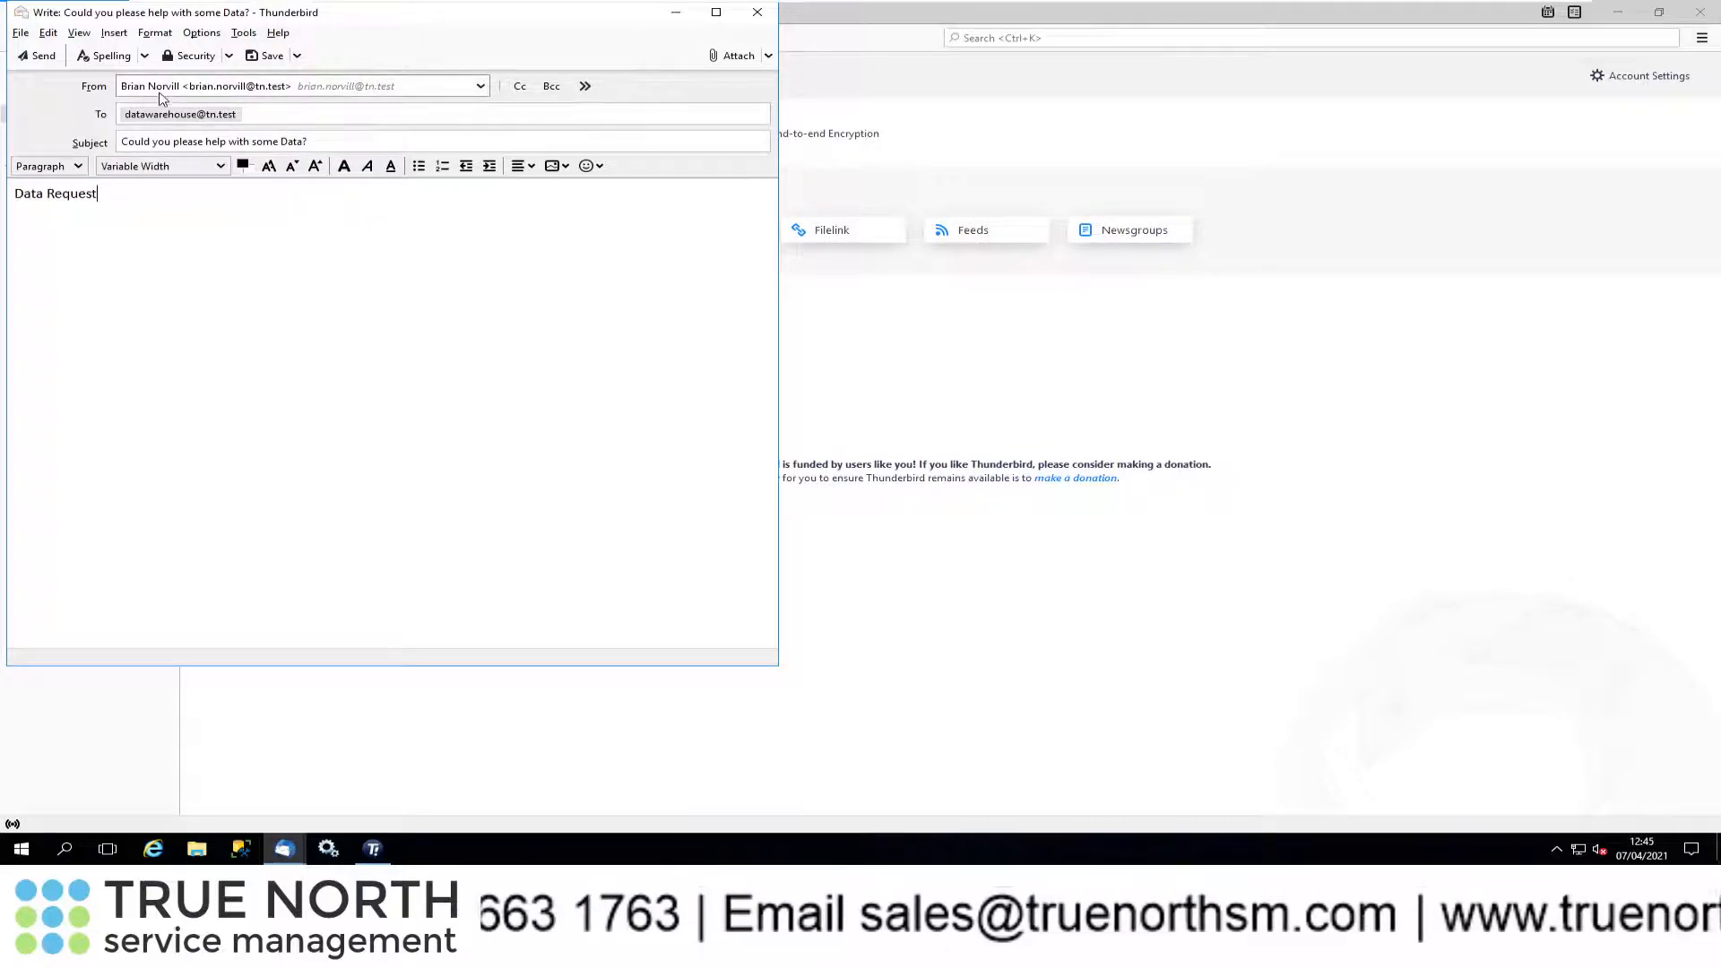
left_click(38, 55)
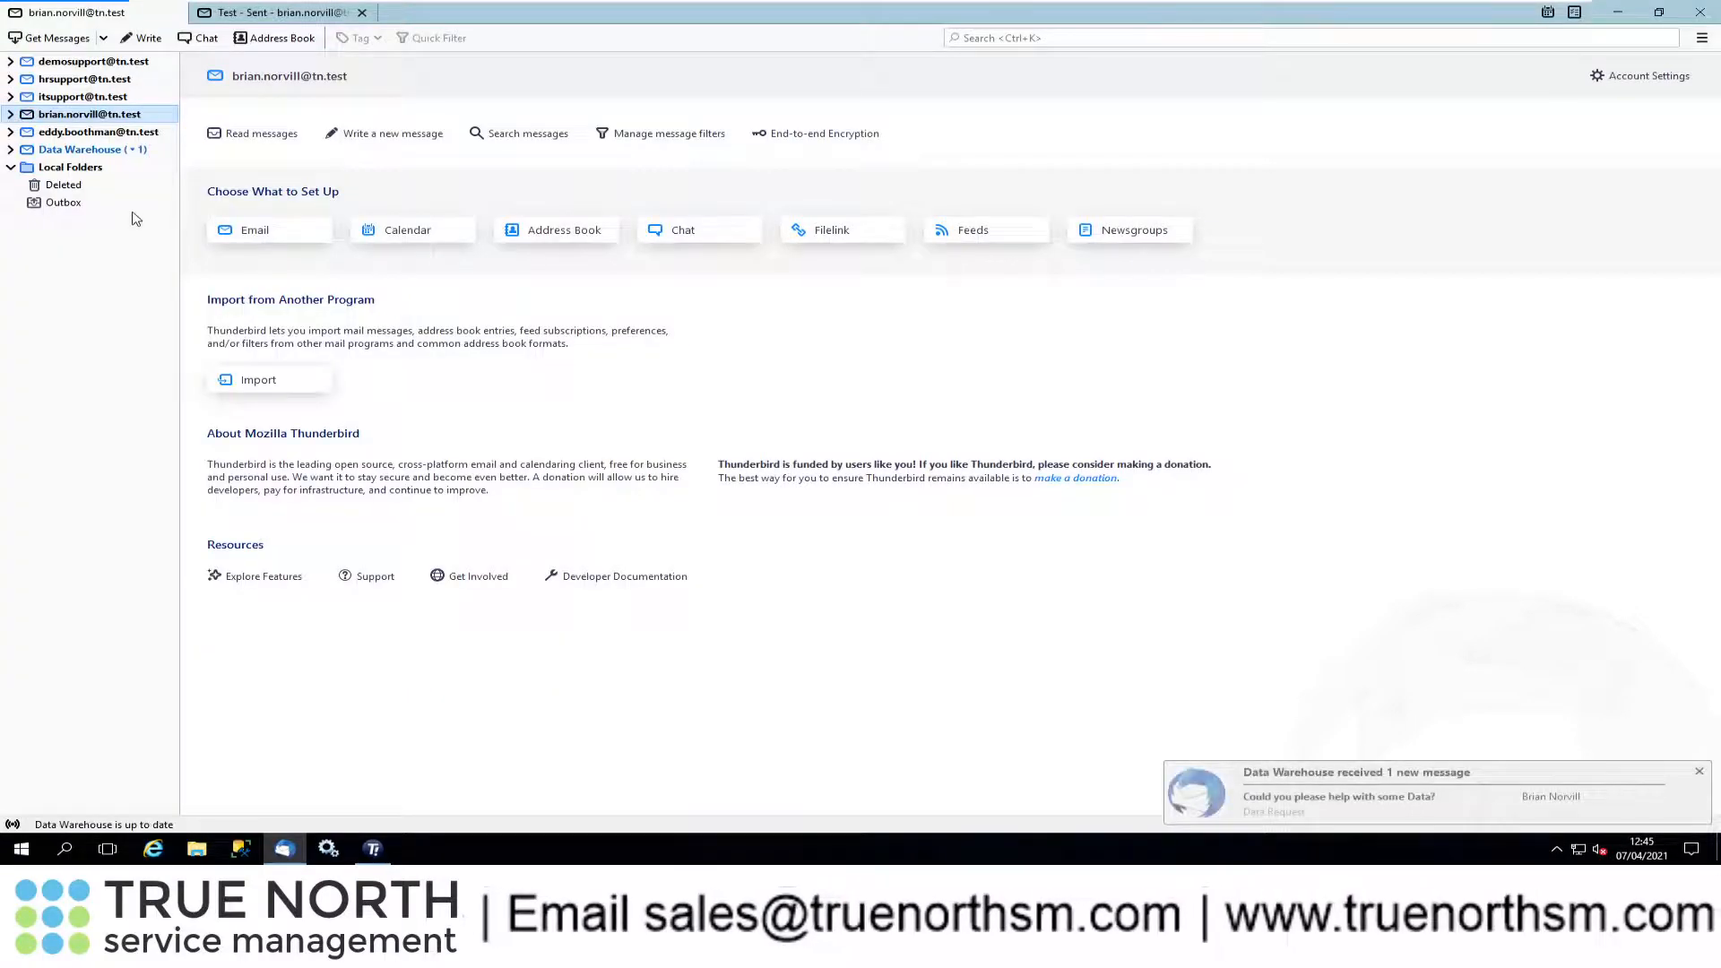
Fetch new mail and open the work order creation auto-response in the requestor's inbox
left_click(11, 150)
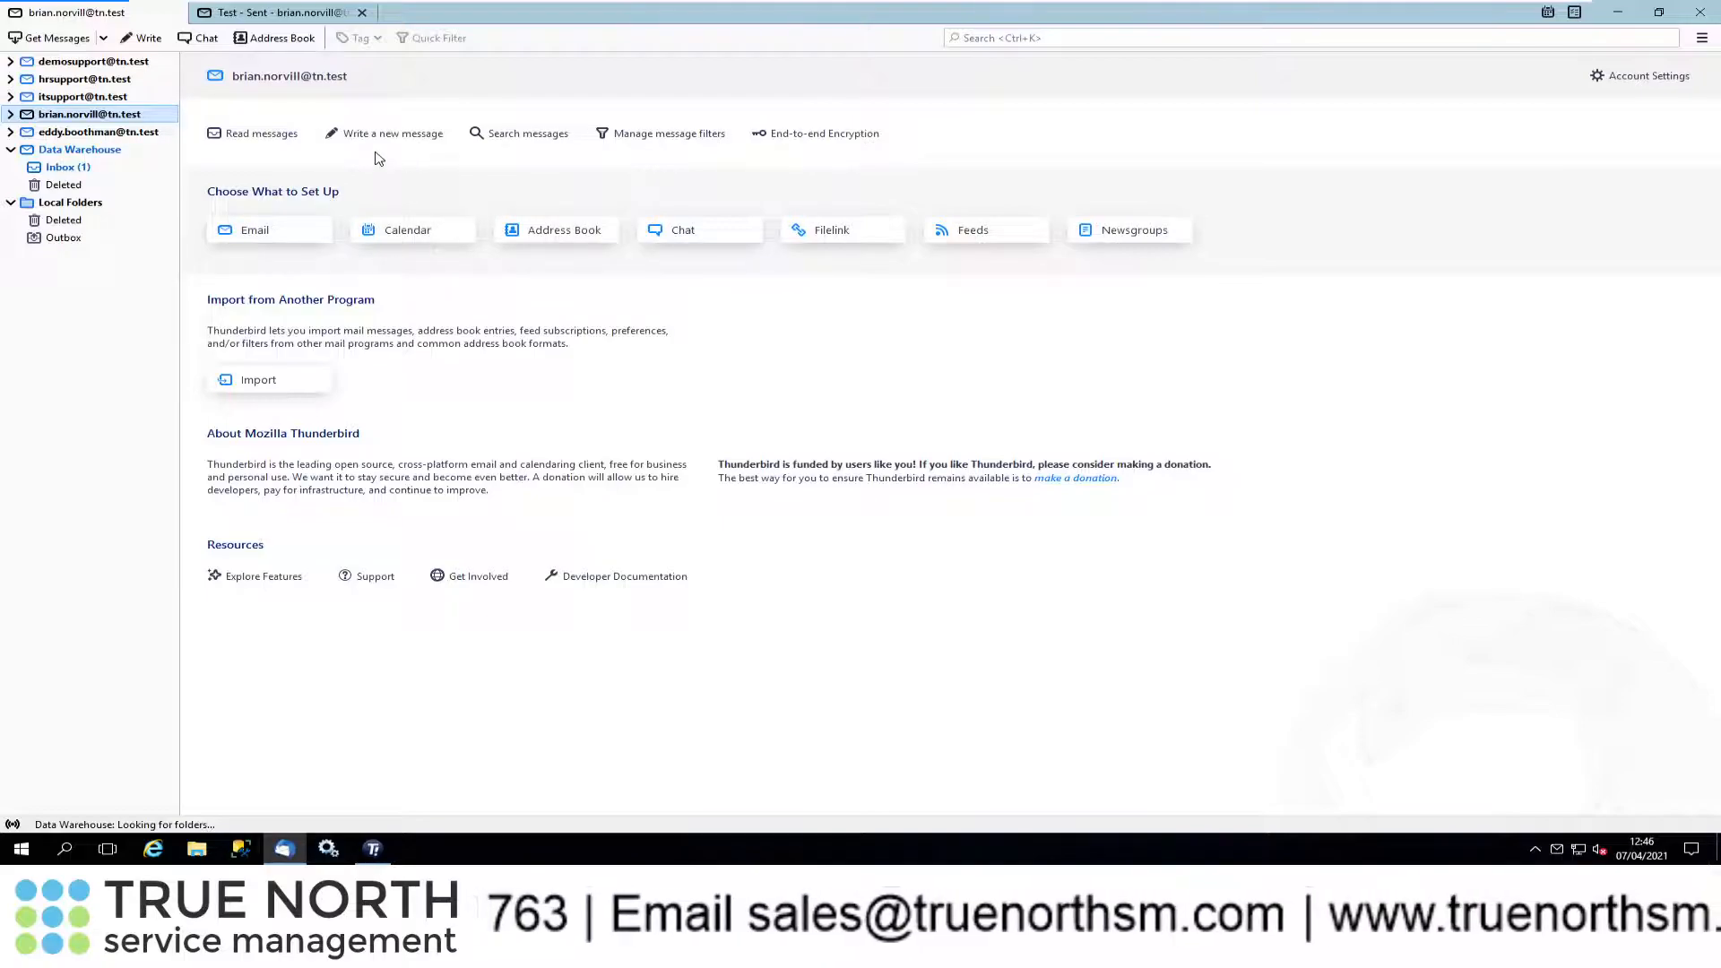
left_click(83, 47)
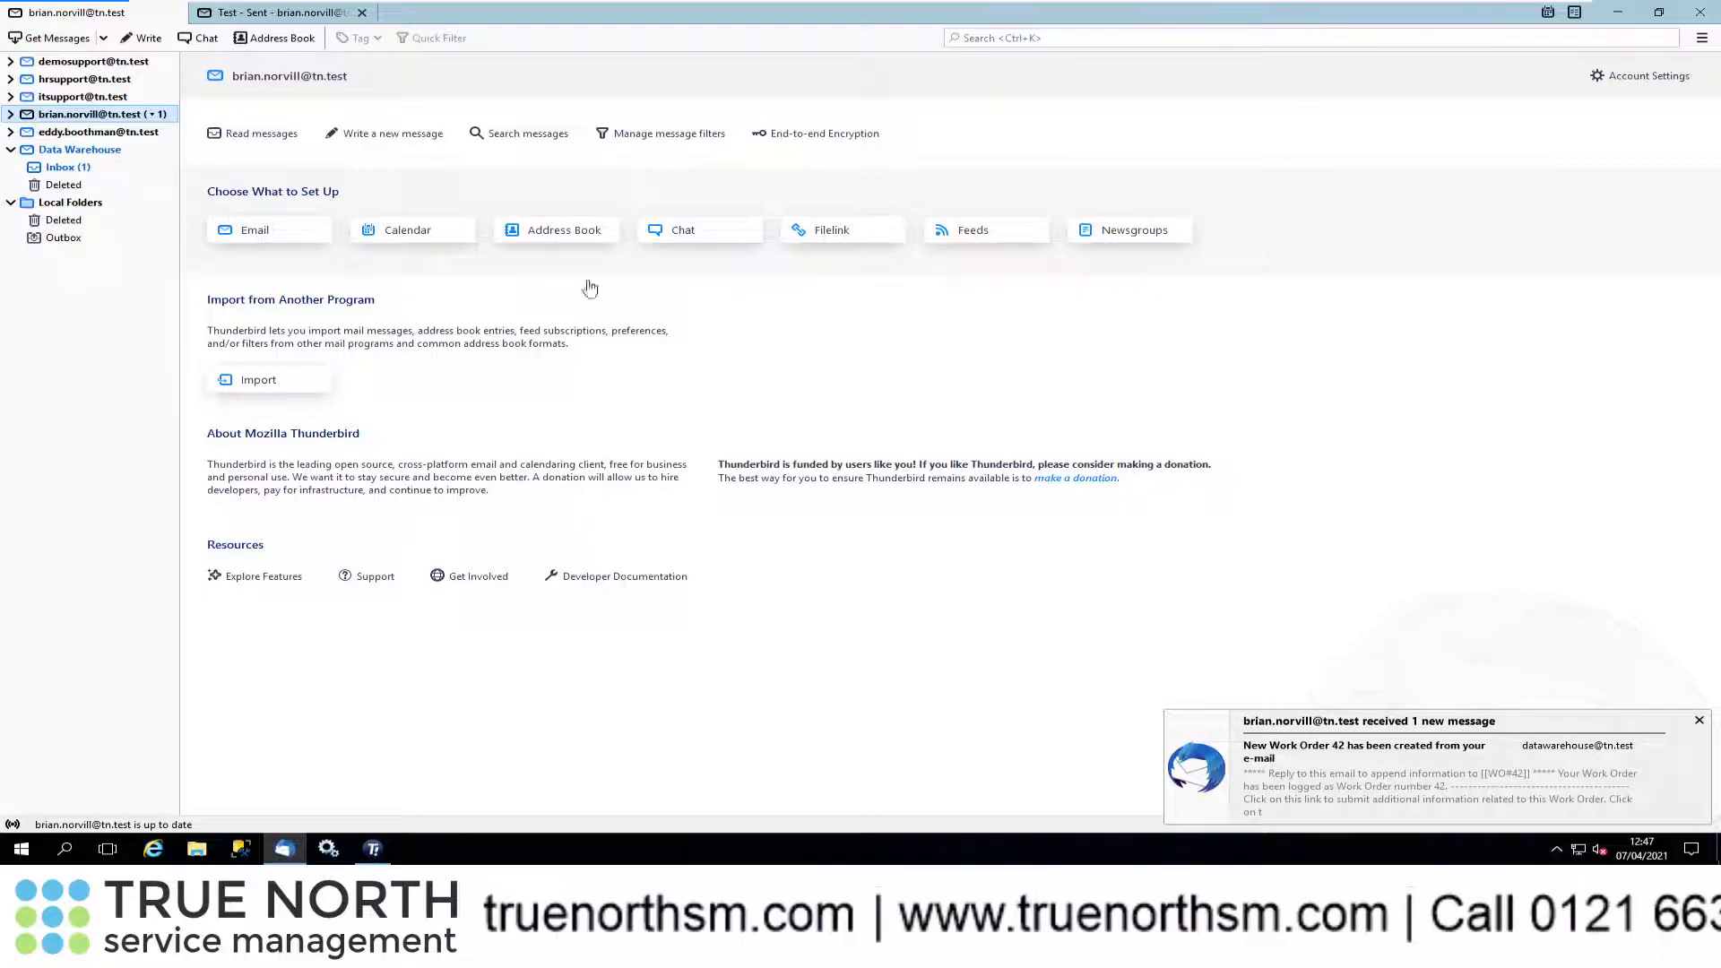
left_click(11, 114)
left_click(83, 135)
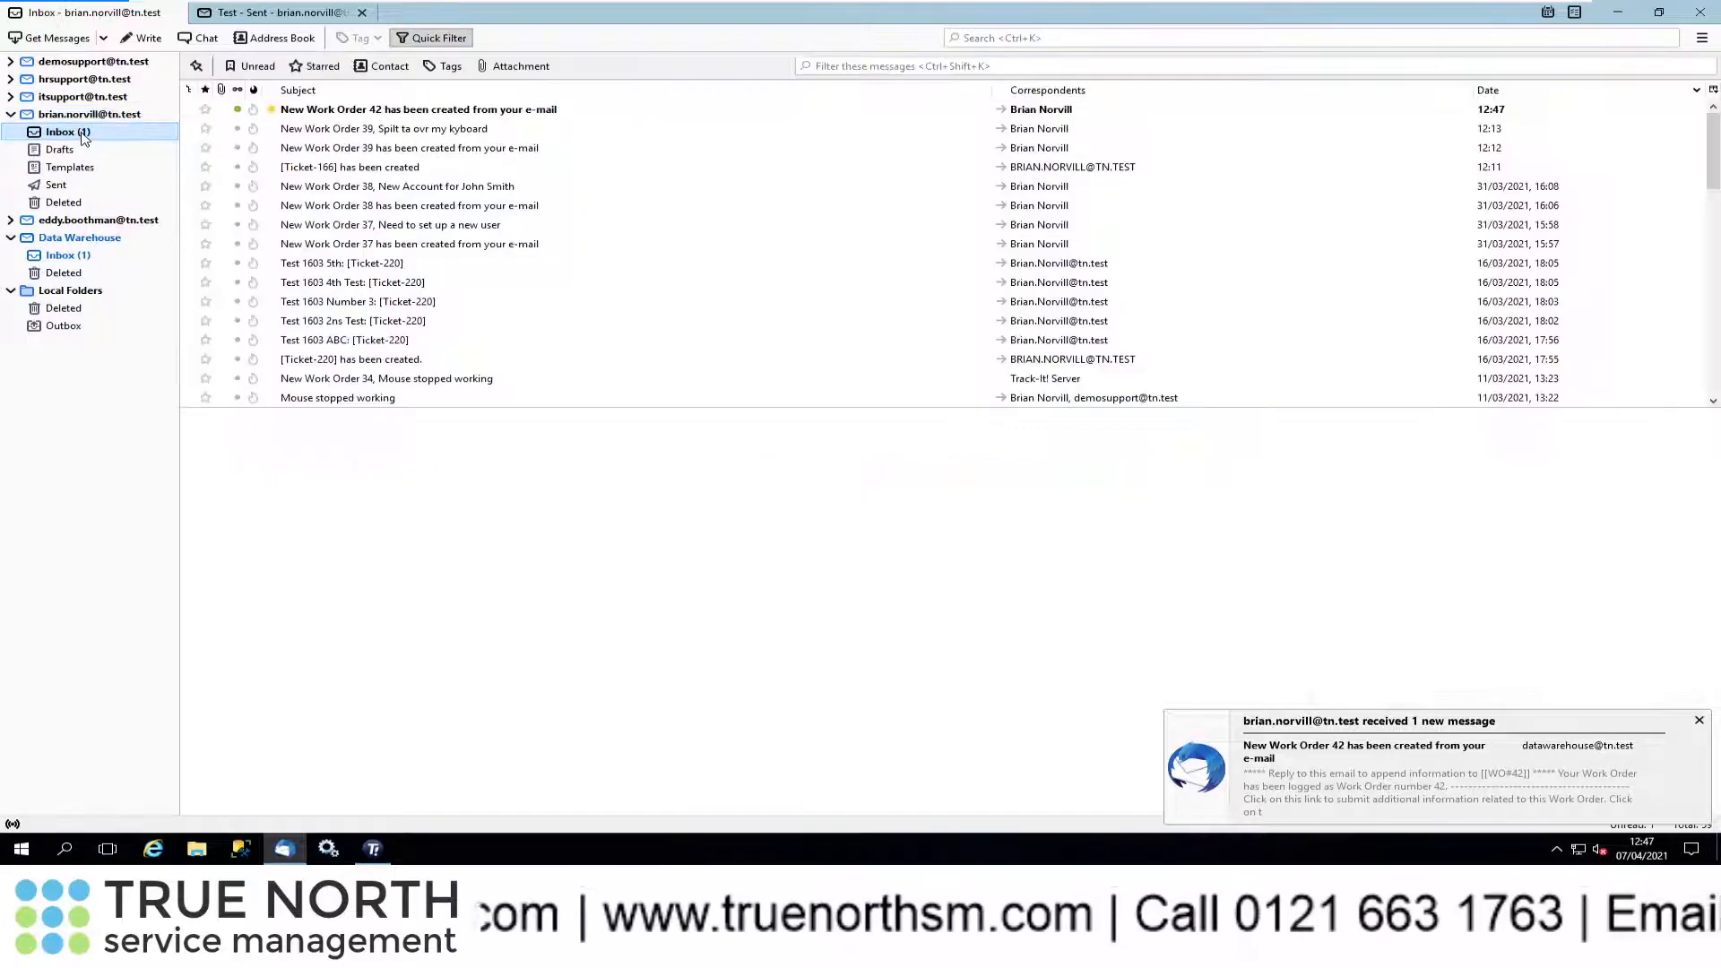
left_click(431, 111)
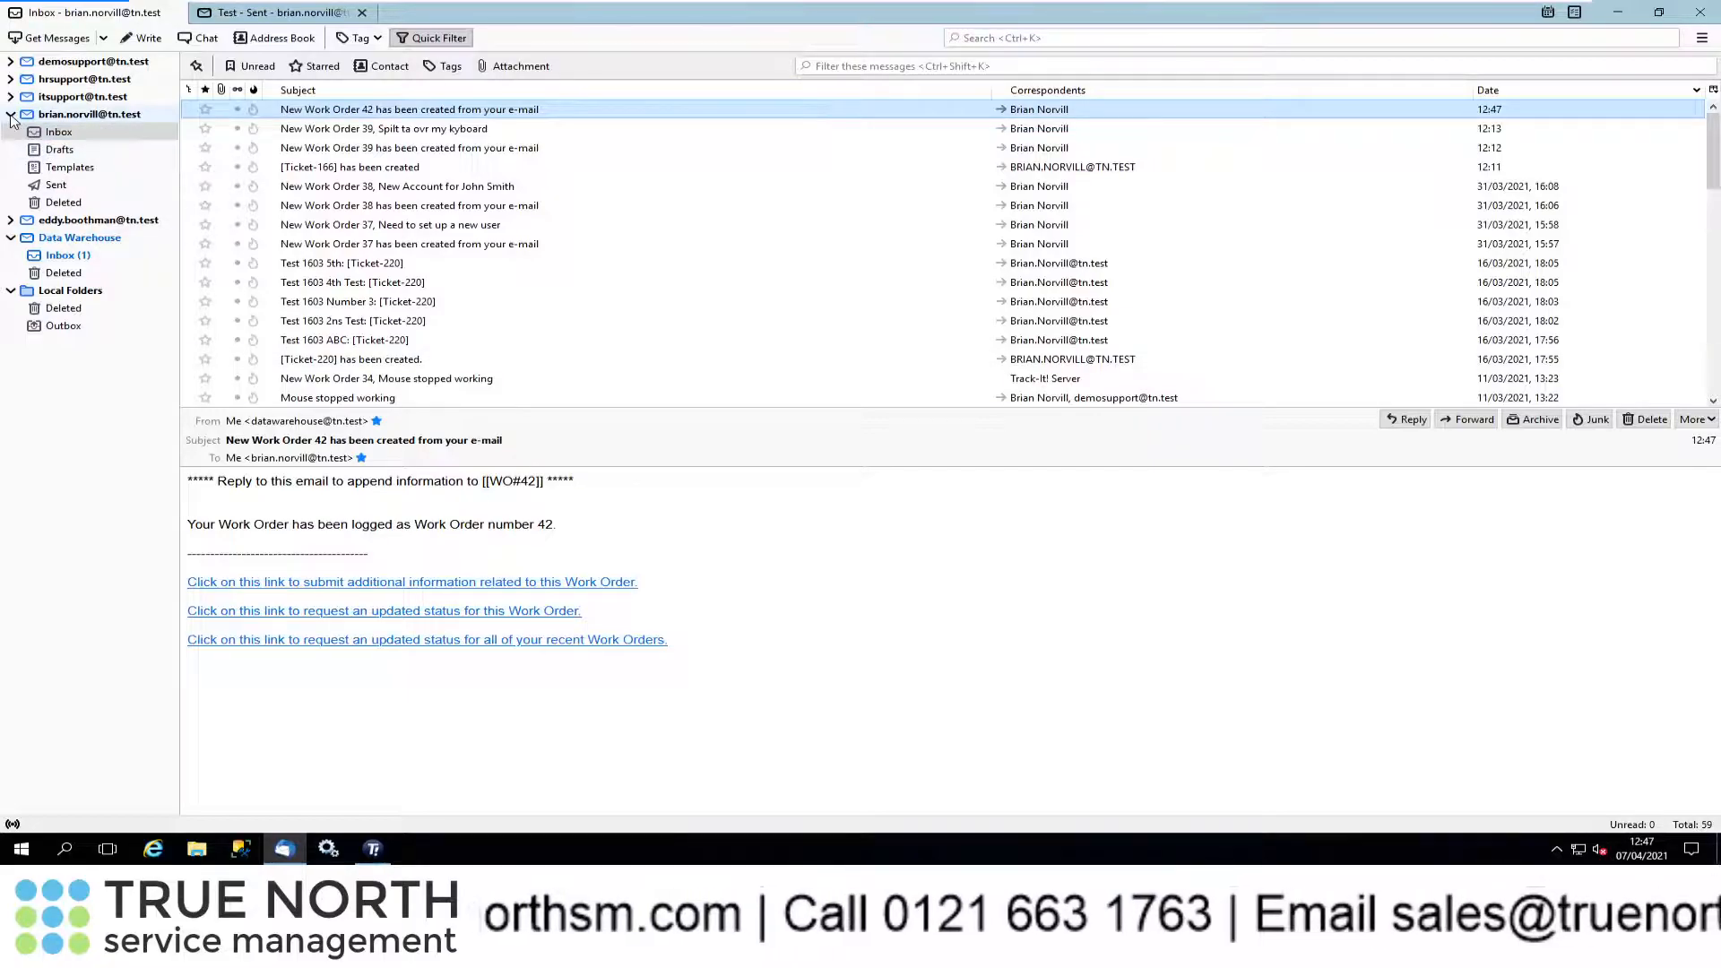
Switch back to Track-It! and refresh the Help Desk's Open Work Orders list
left_click(383, 859)
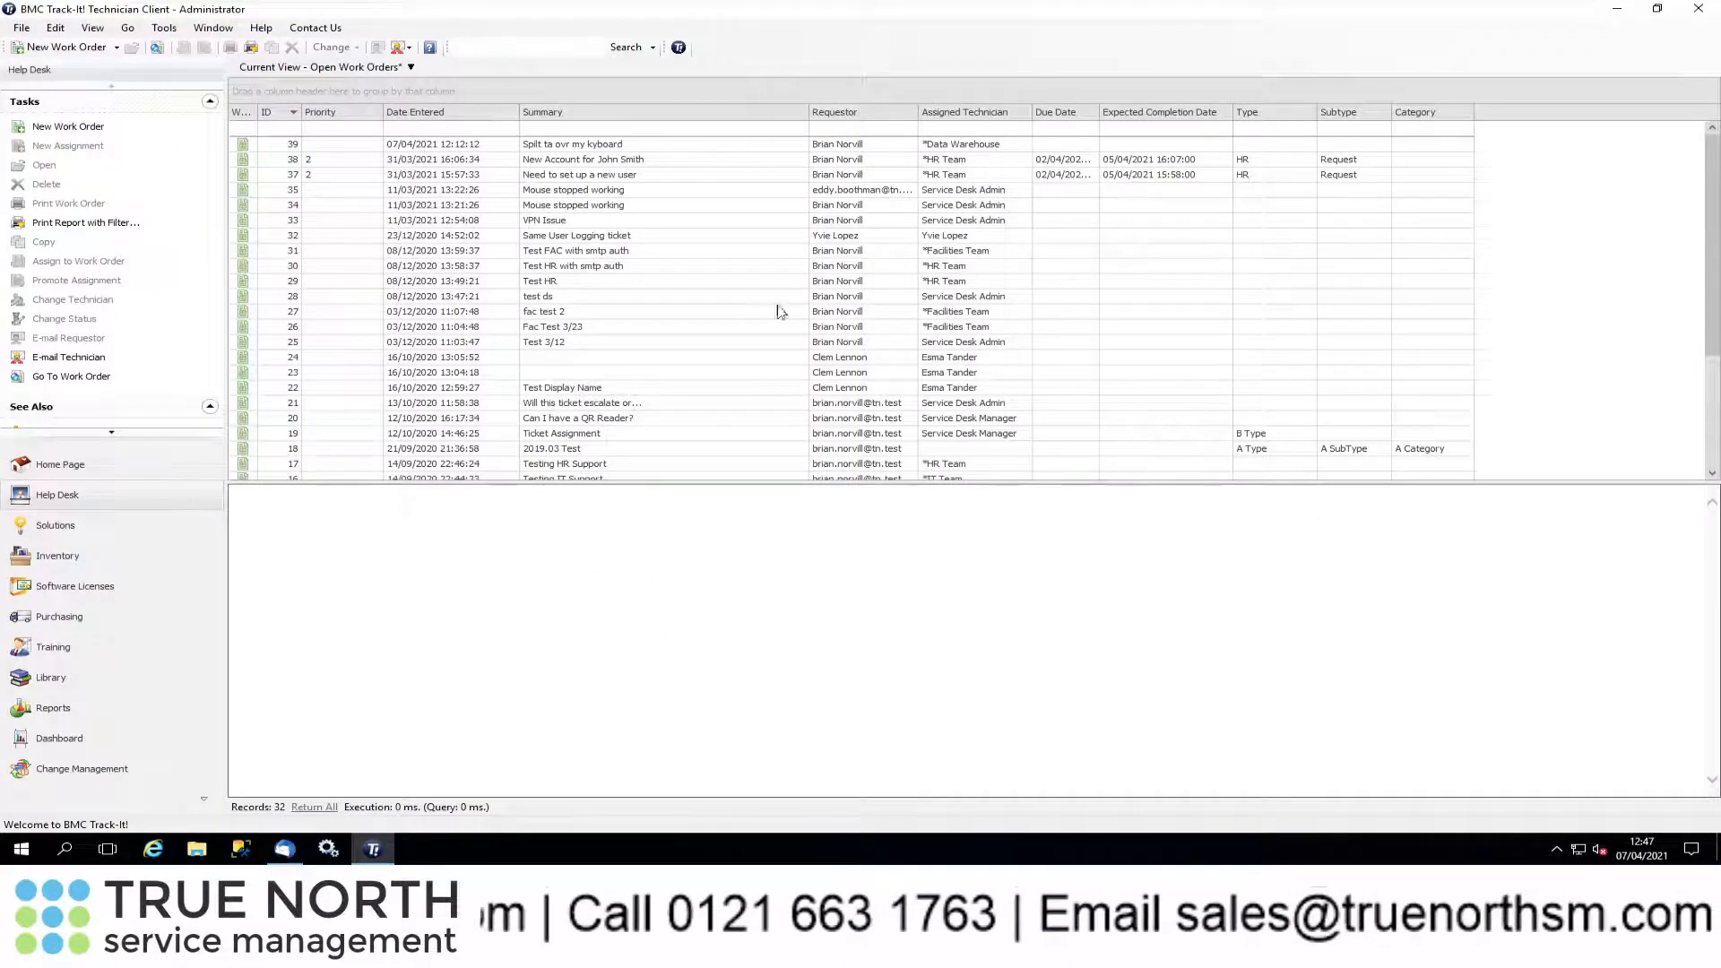
right_click(540, 556)
left_click(595, 522)
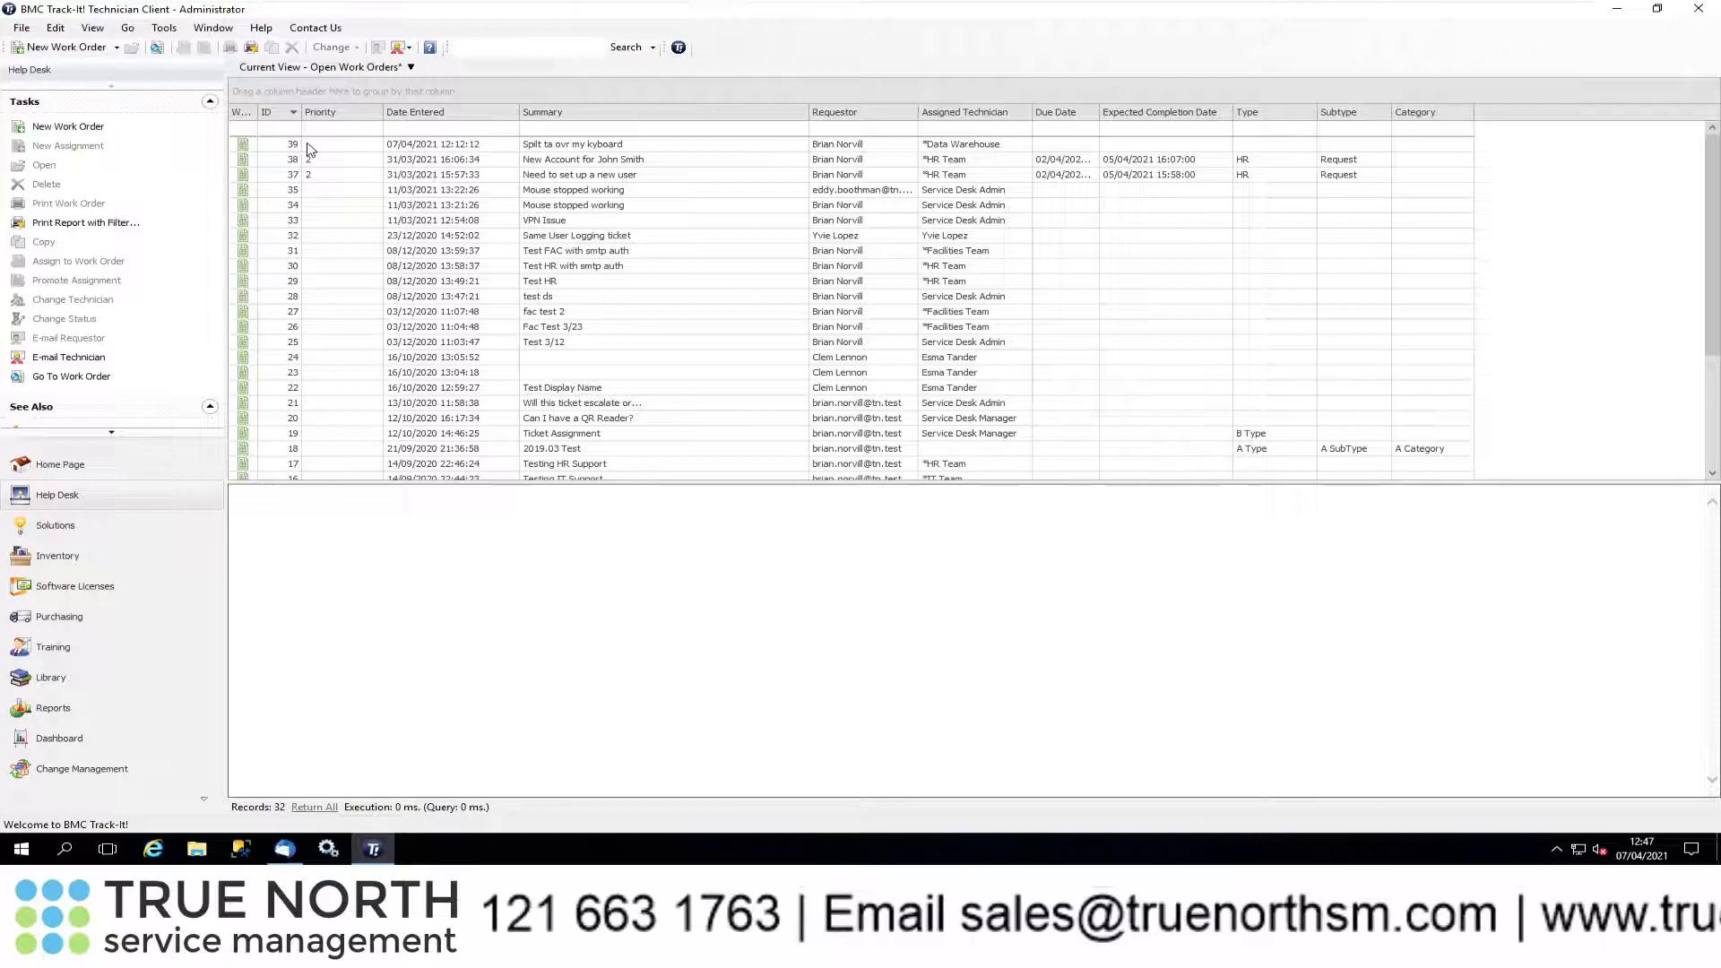
right_click(408, 158)
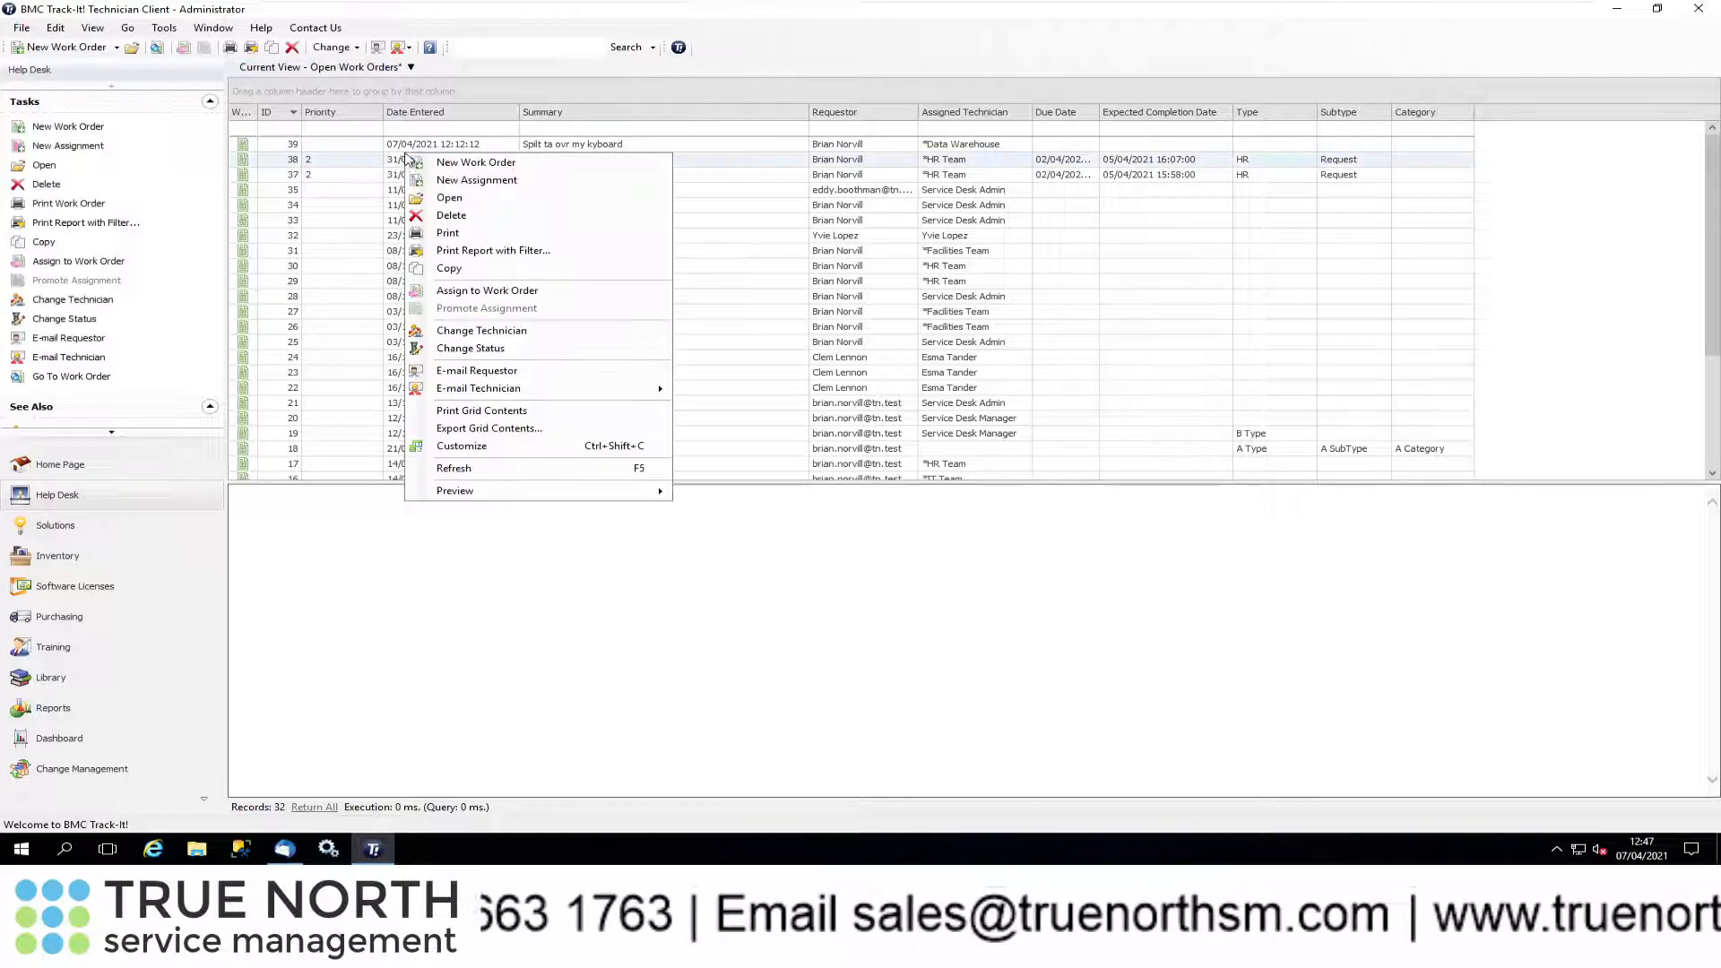
left_click(478, 467)
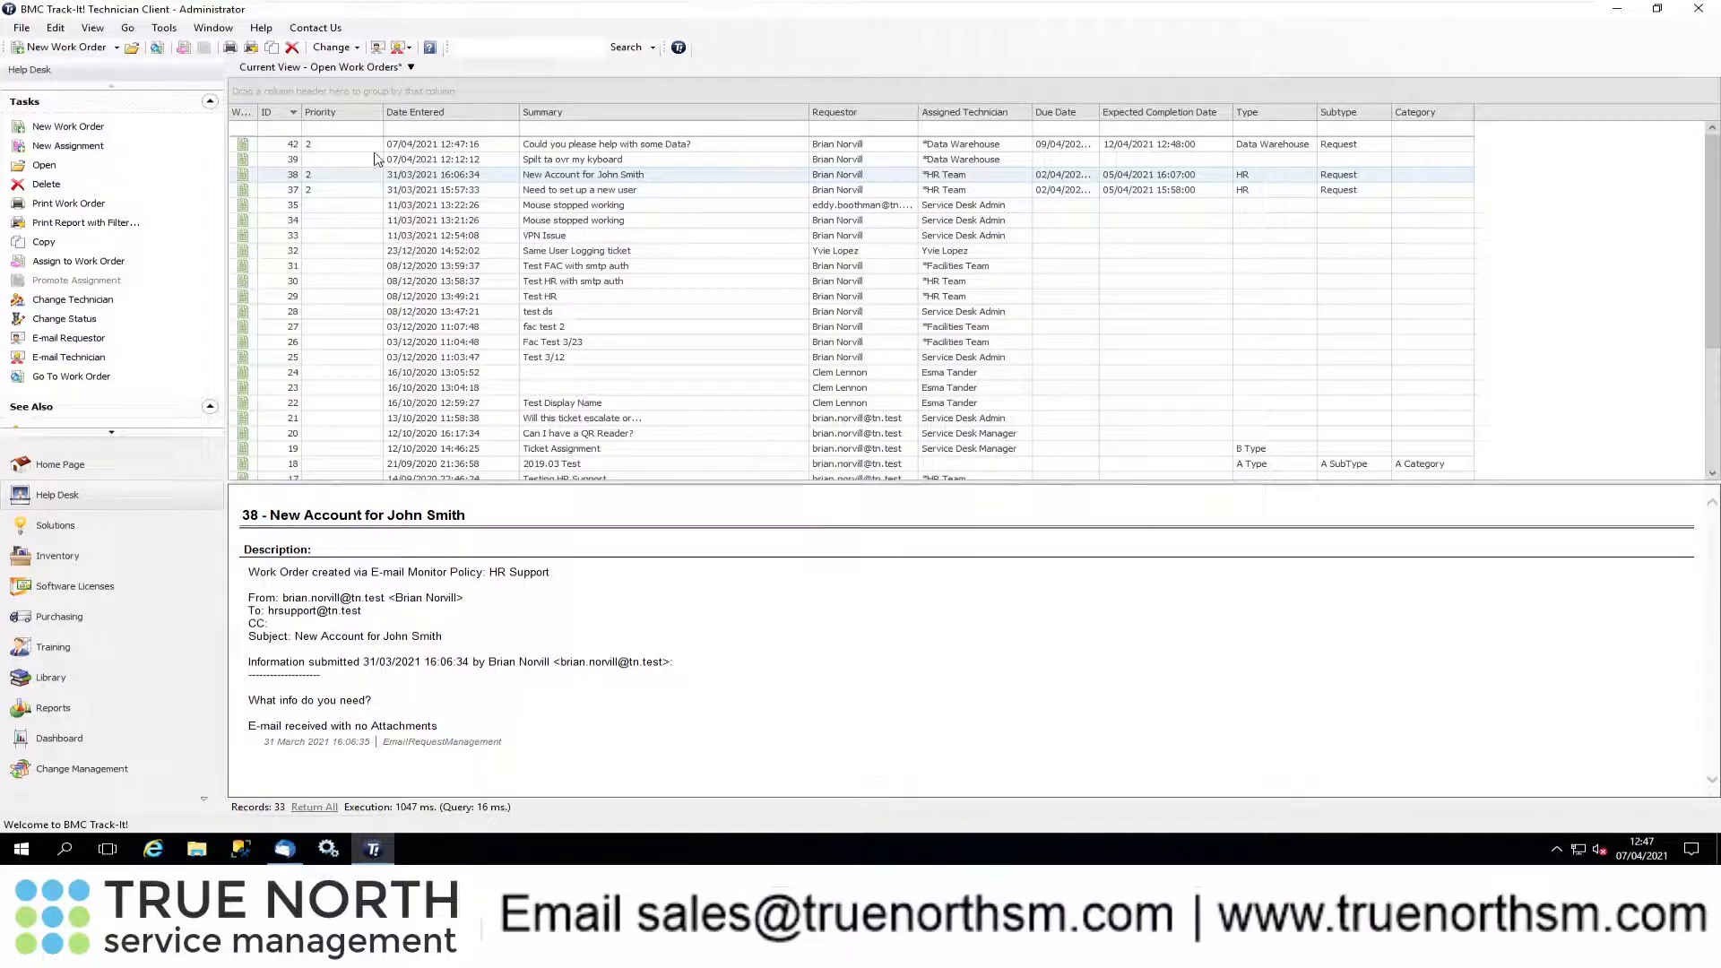
Open the "Could you please help with some Data?" work order and examine its description, classification, technician, priority, status and event policy dates
left_click(400, 144)
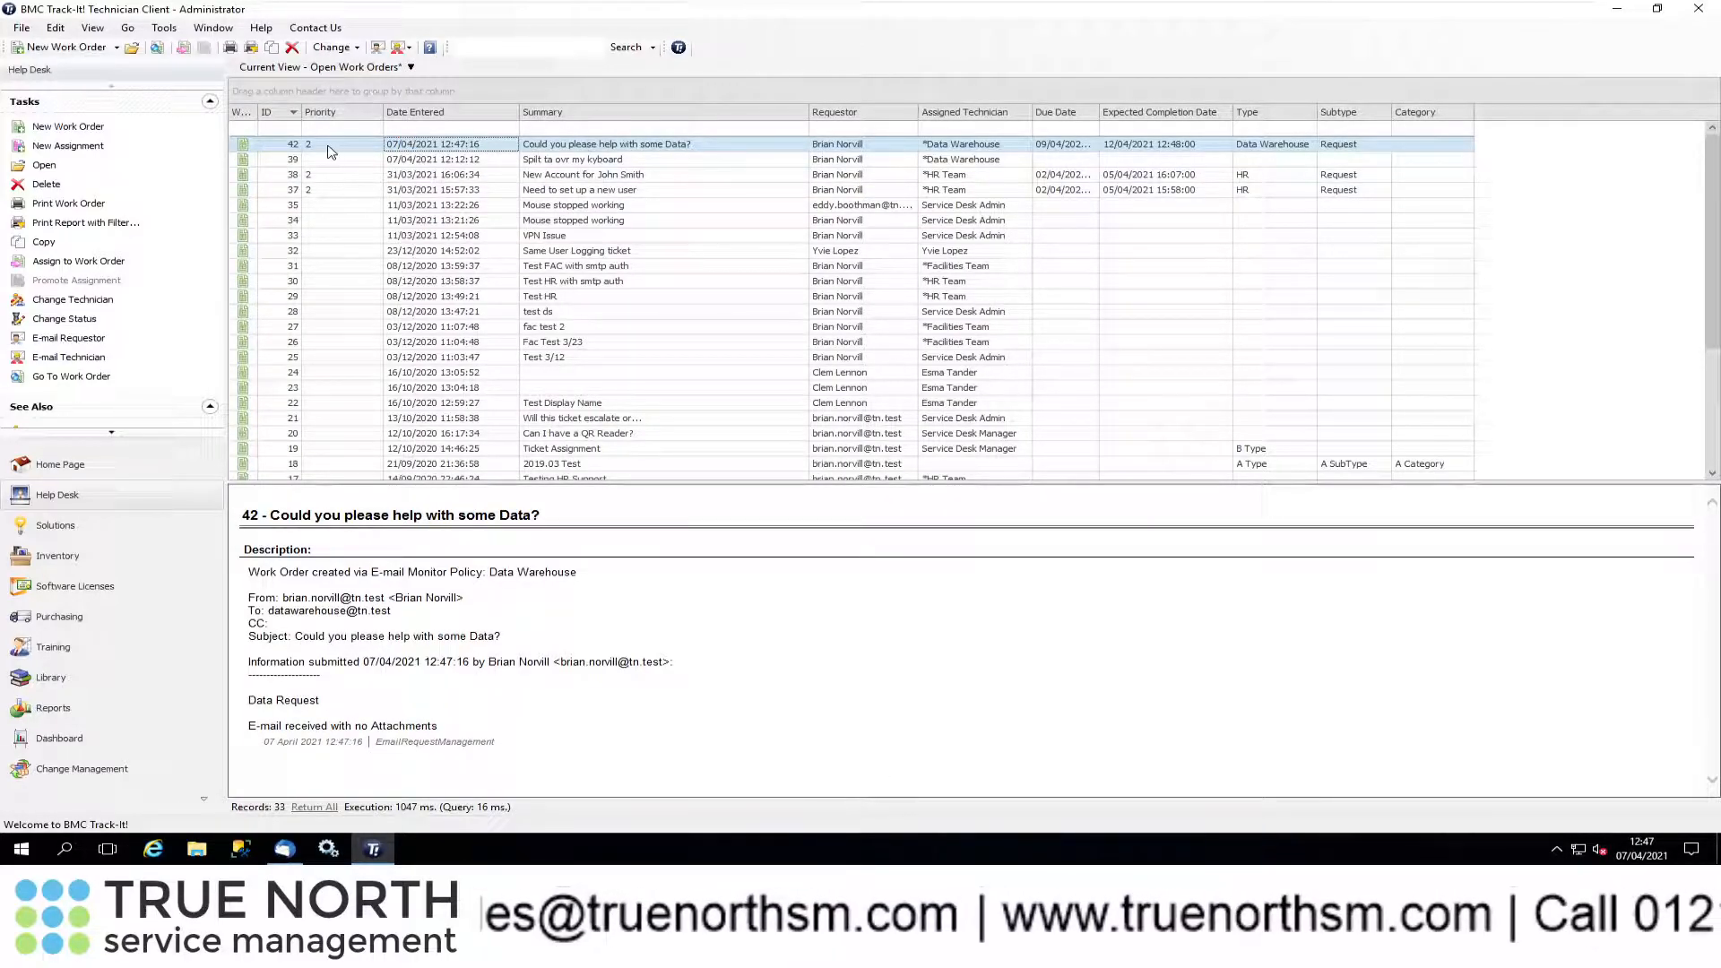
left_click(604, 146)
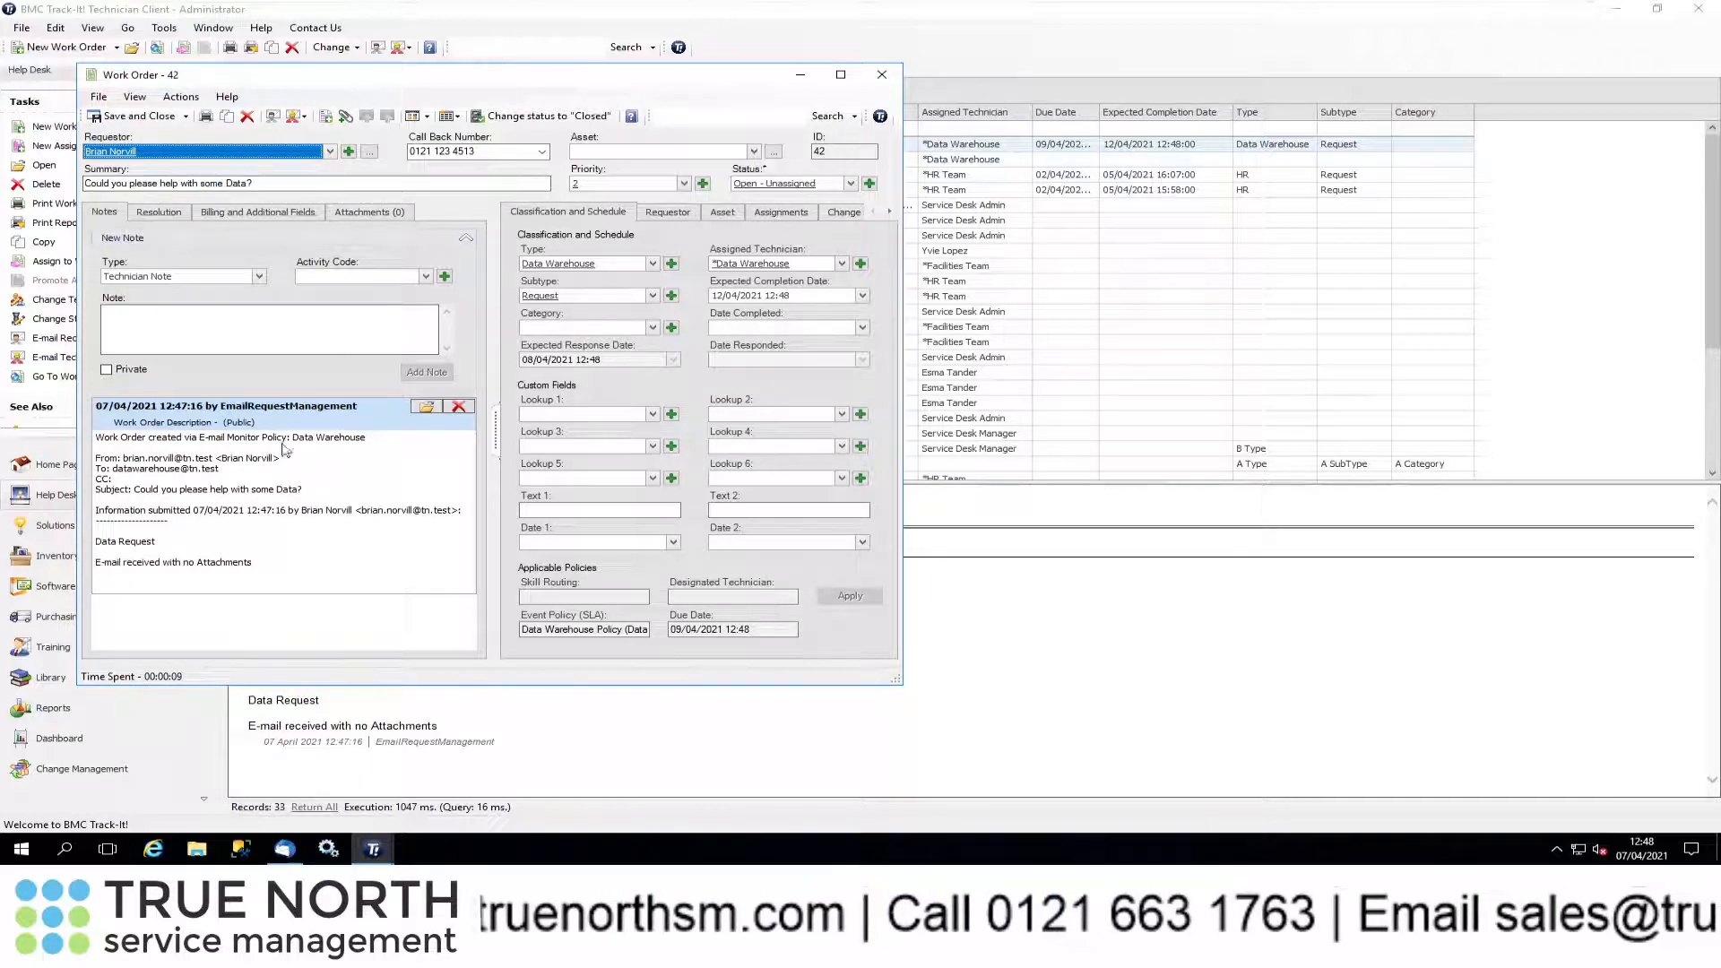
left_click(220, 496)
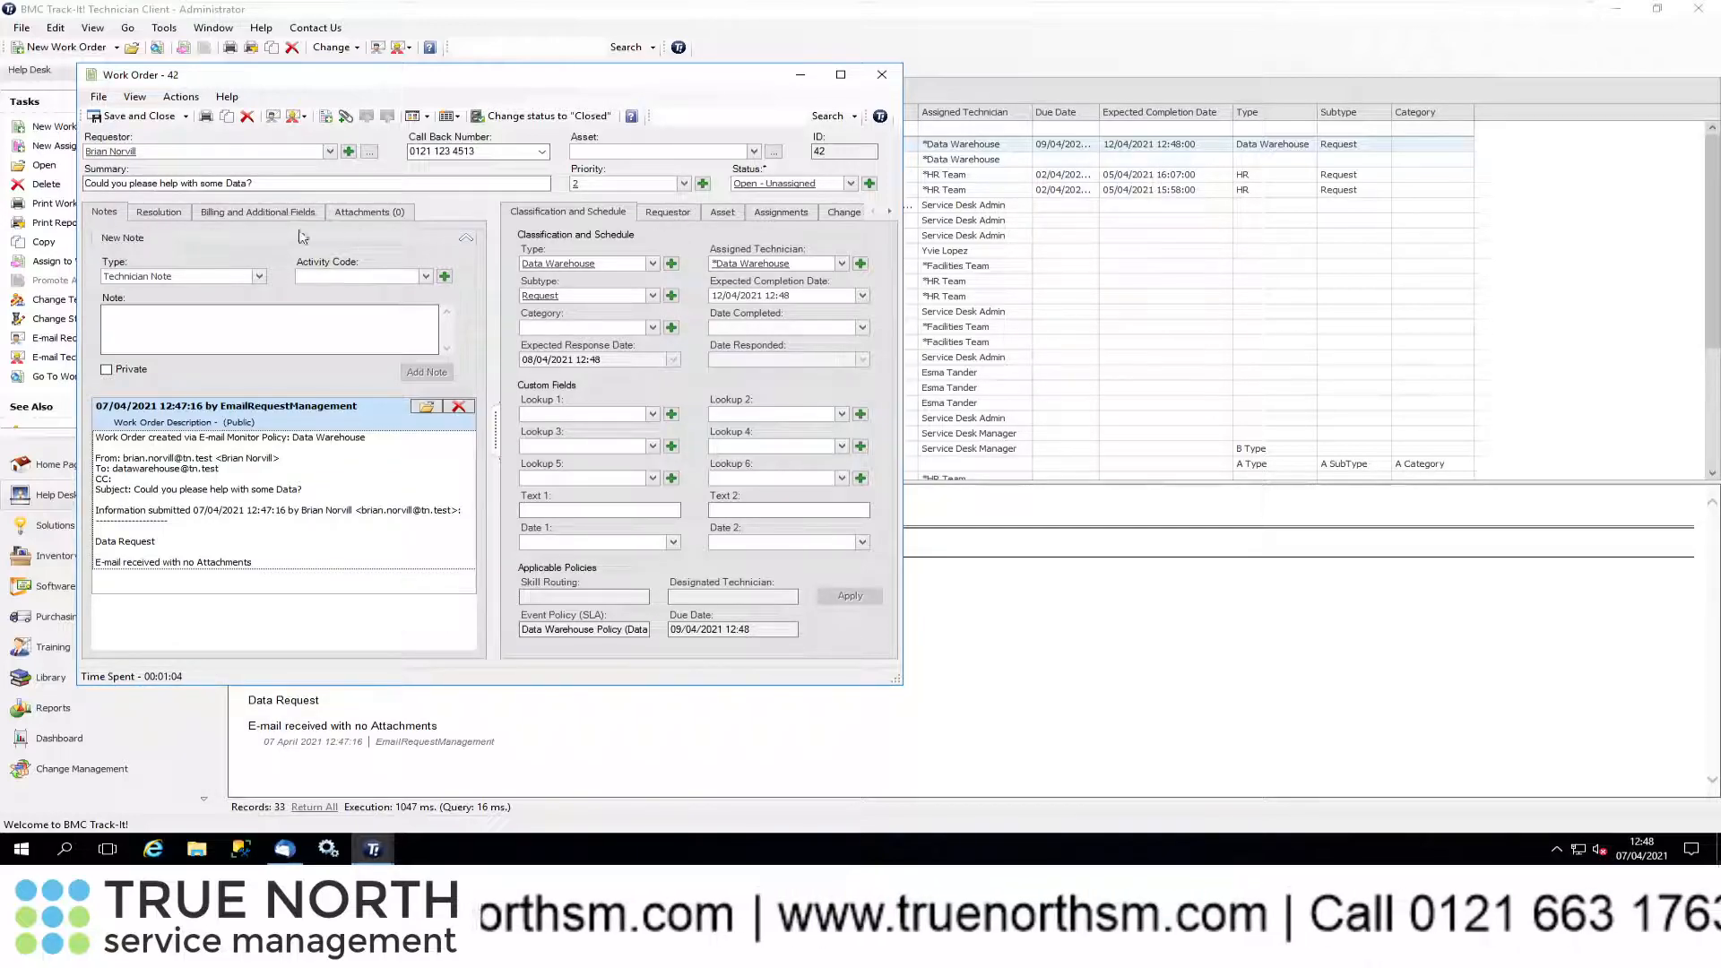
Close the work order, switch to the mail client and compare the event policy notification with the auto-response for work order 42
left_click(882, 79)
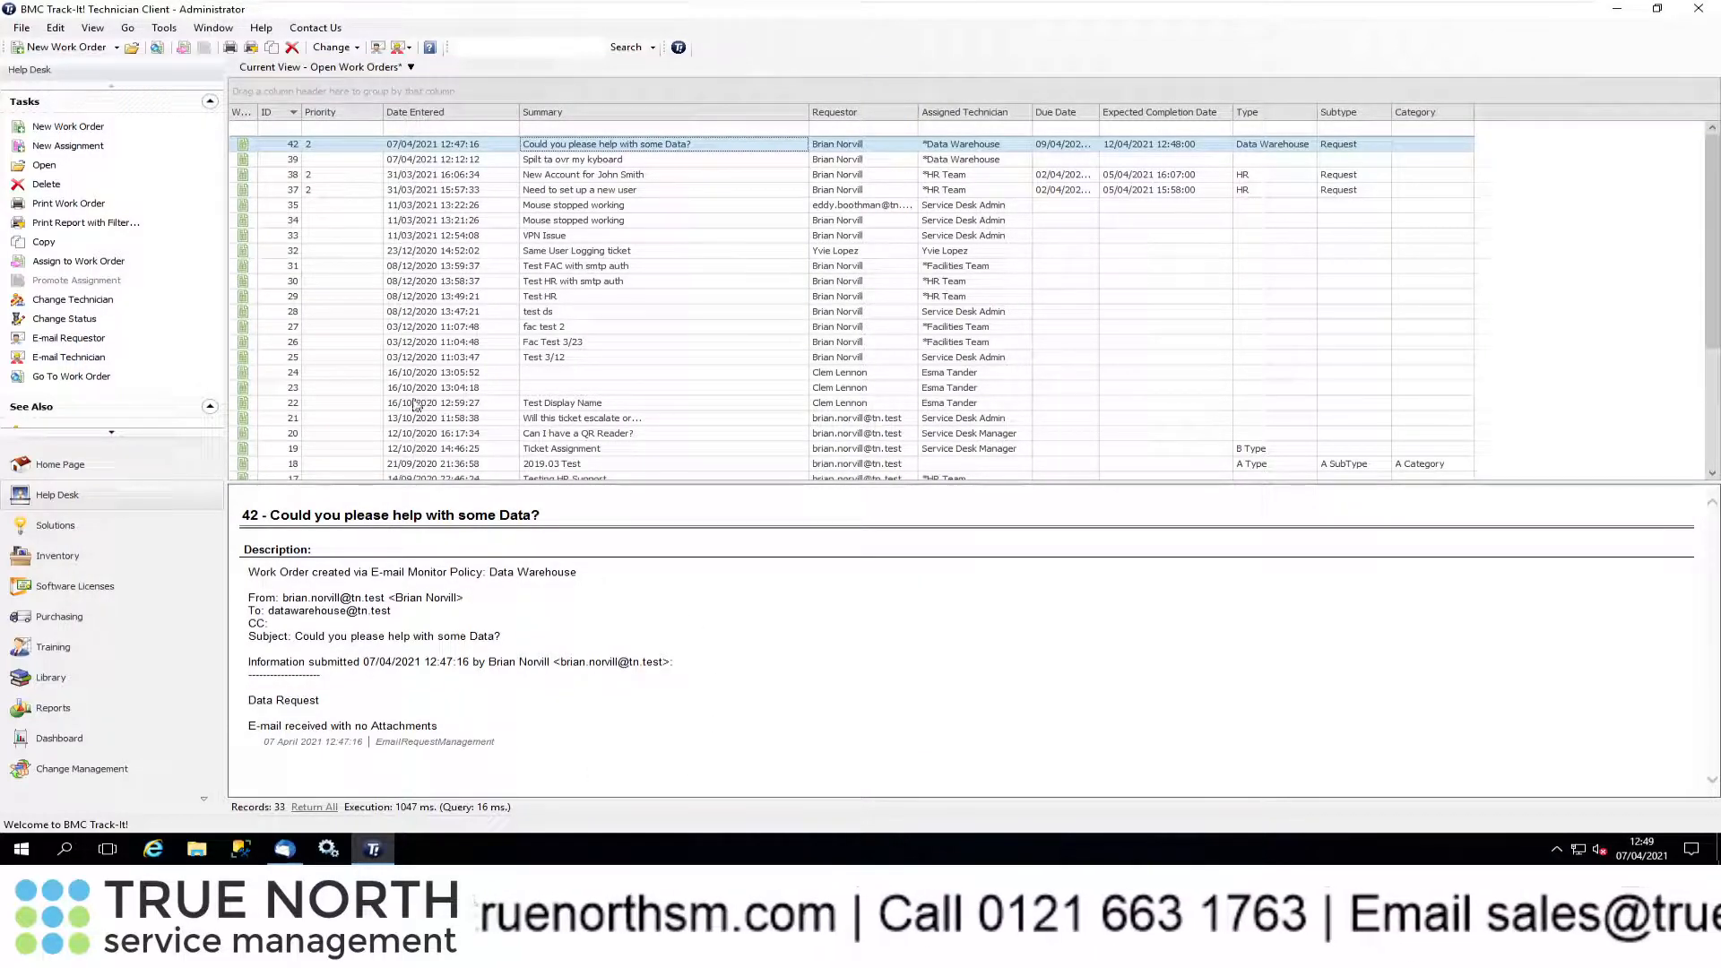
left_click(285, 849)
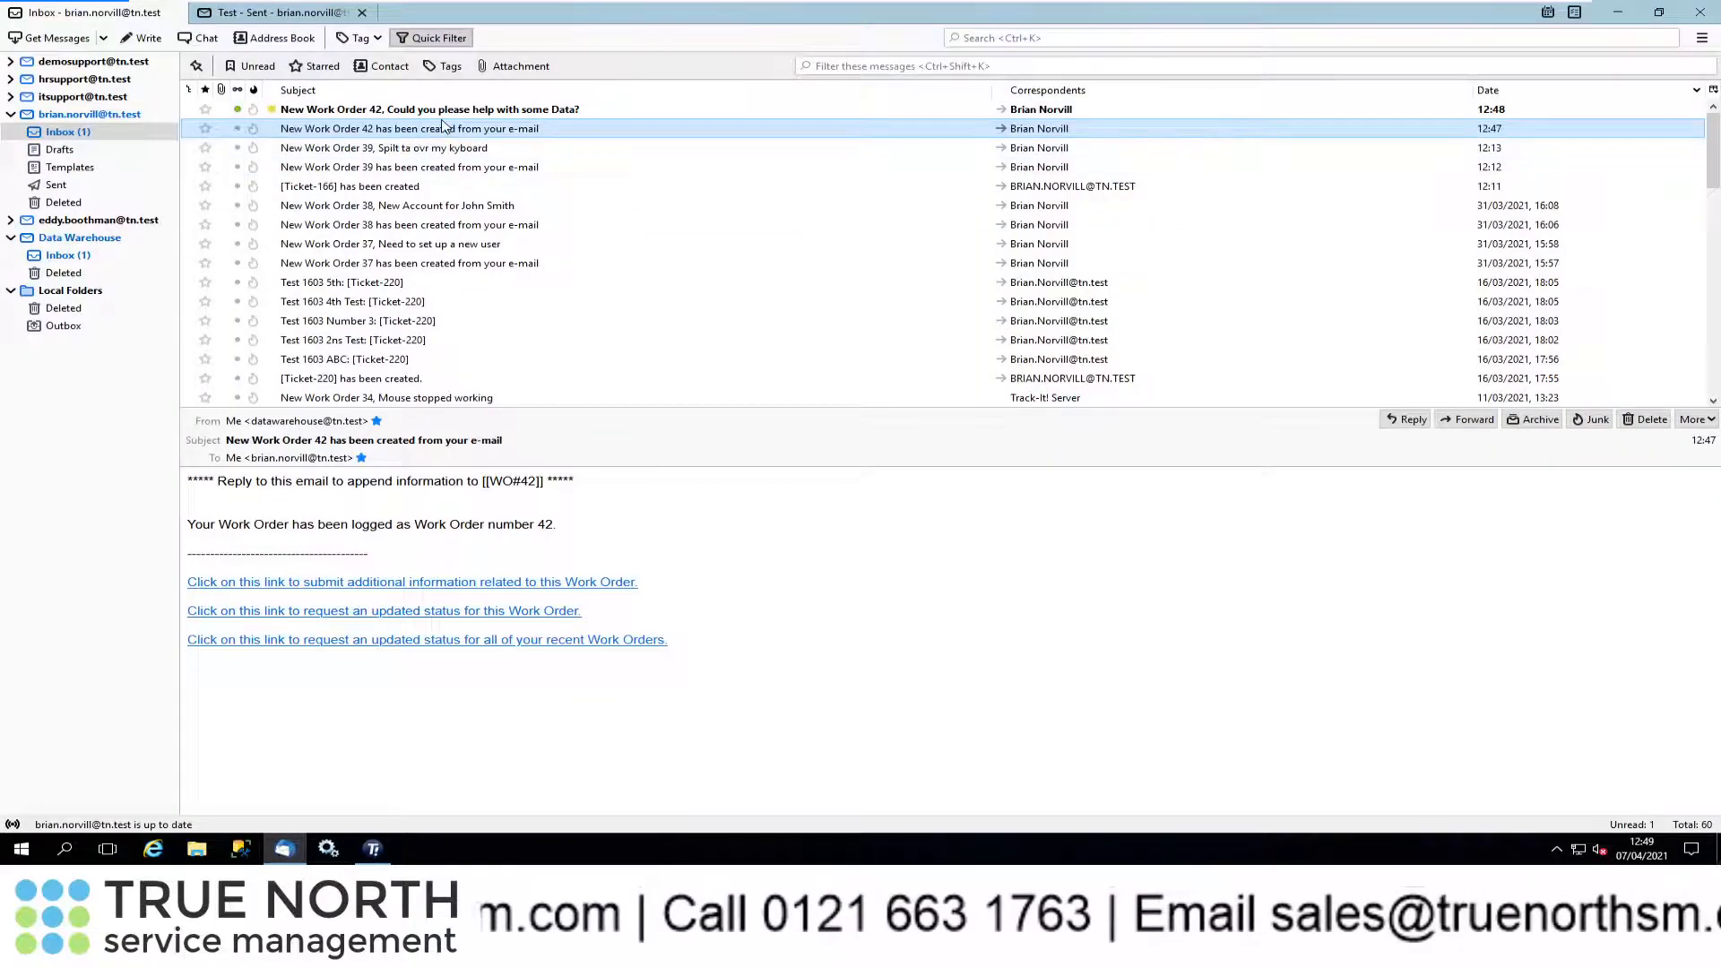
left_click(516, 112)
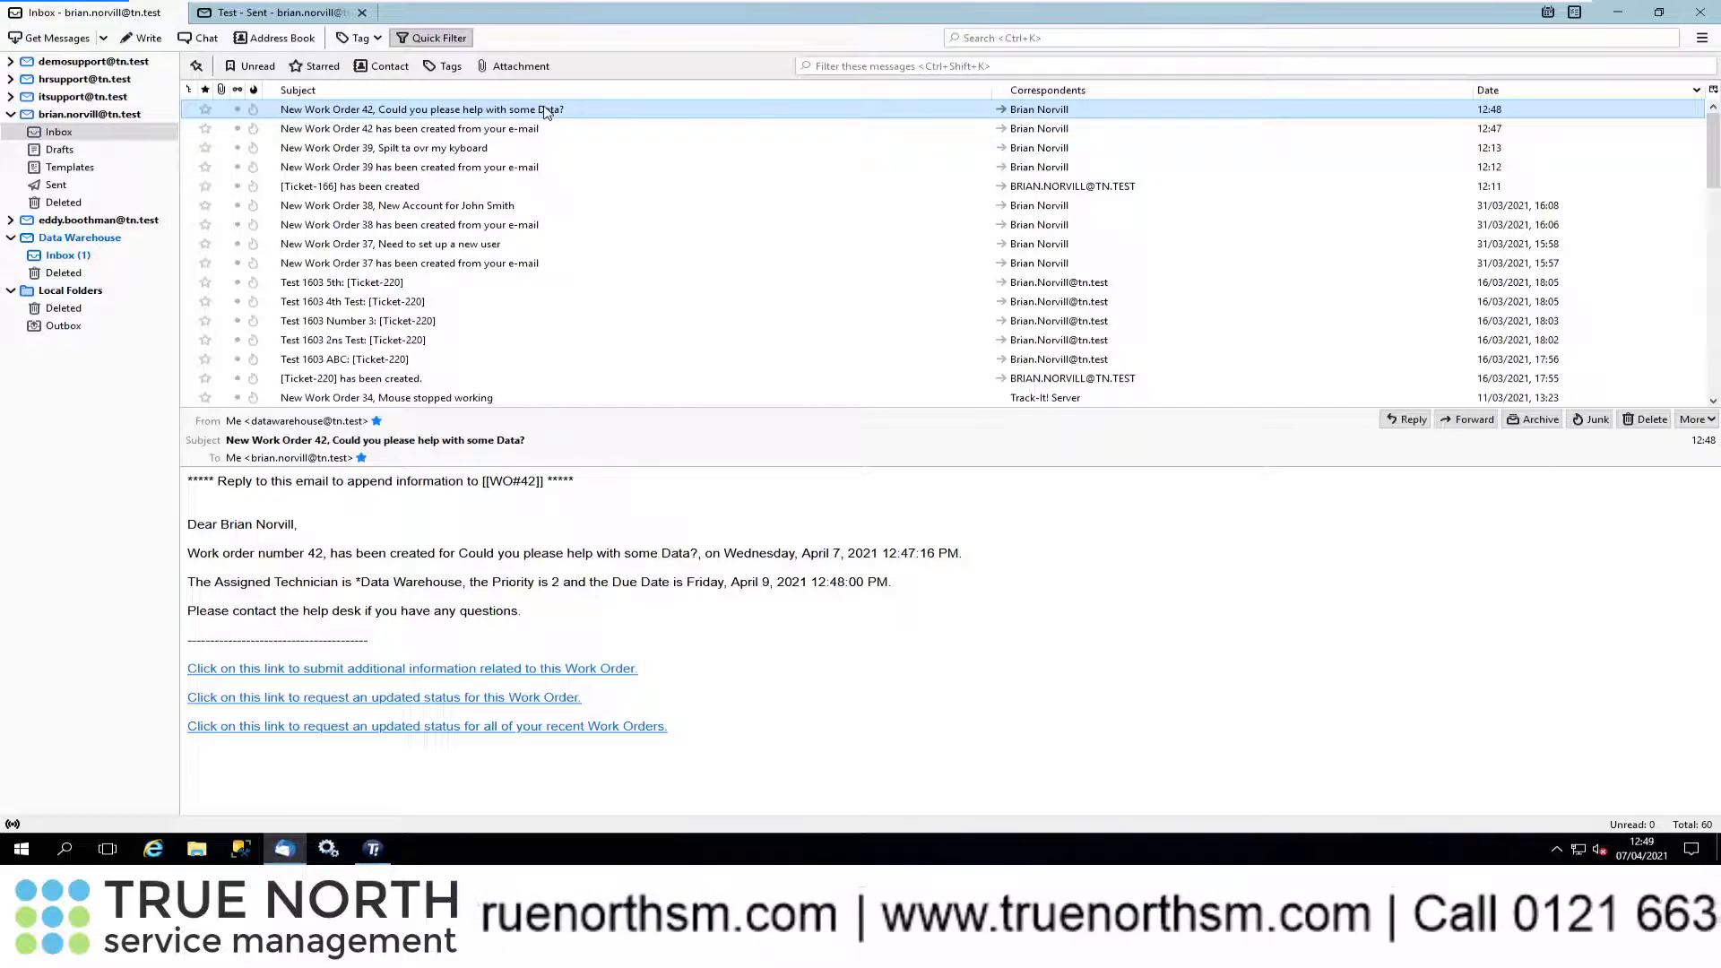
left_click(301, 423)
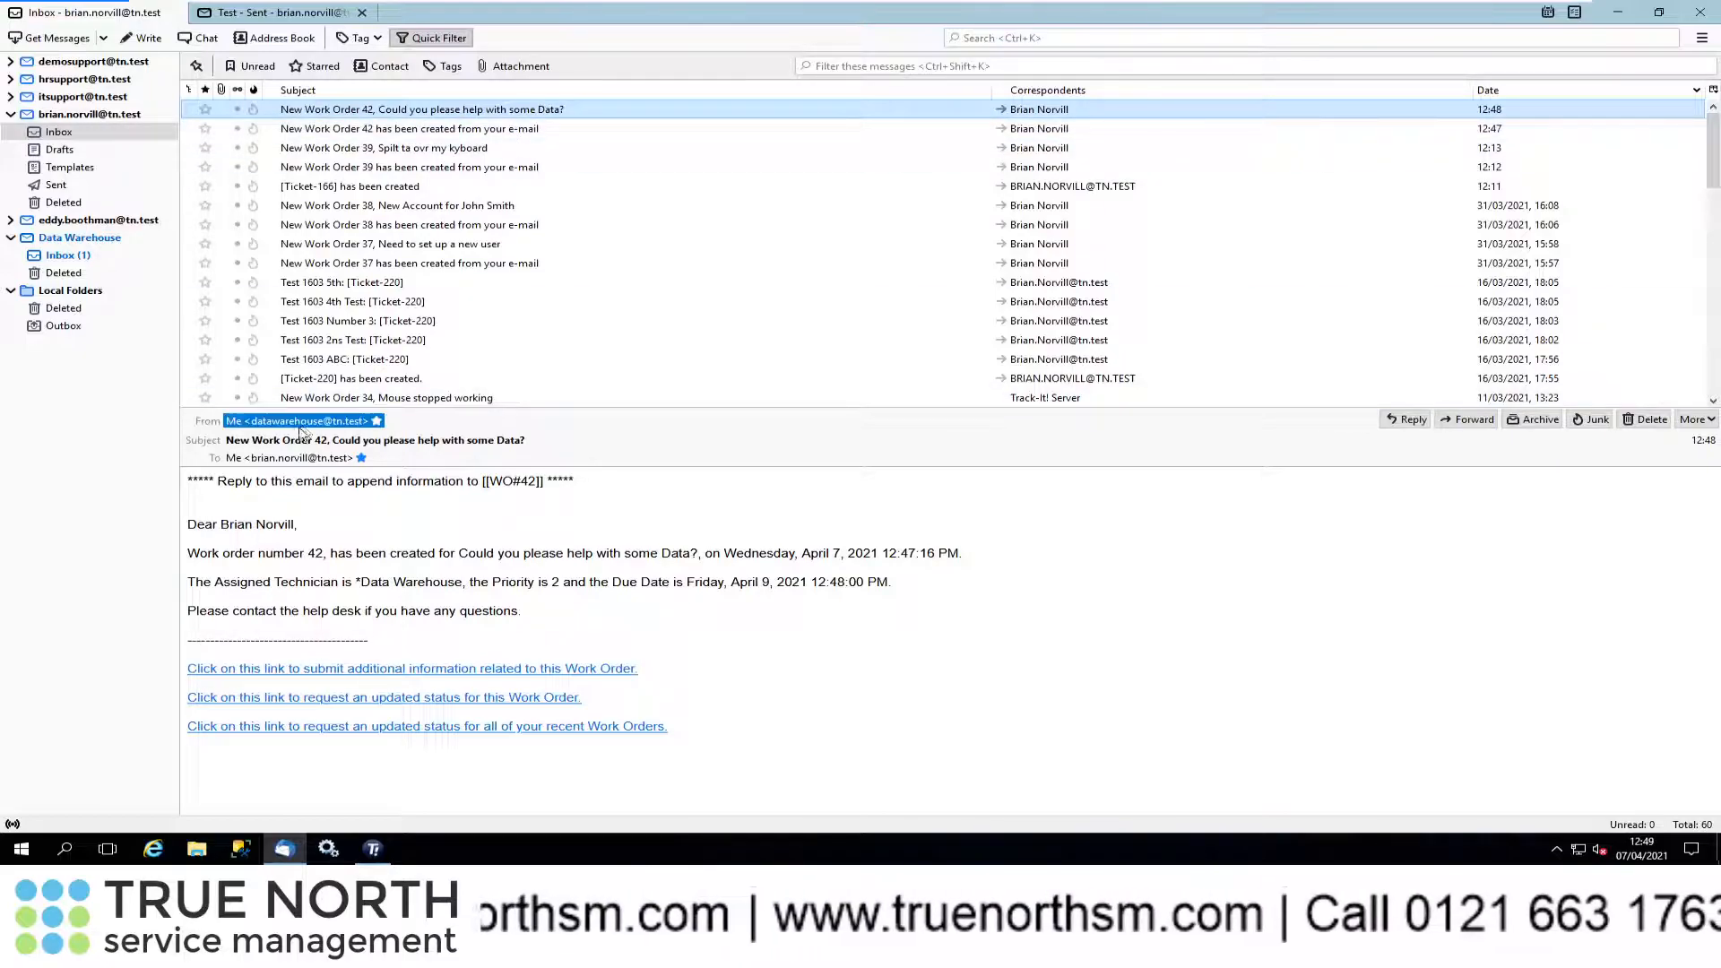
left_click(449, 130)
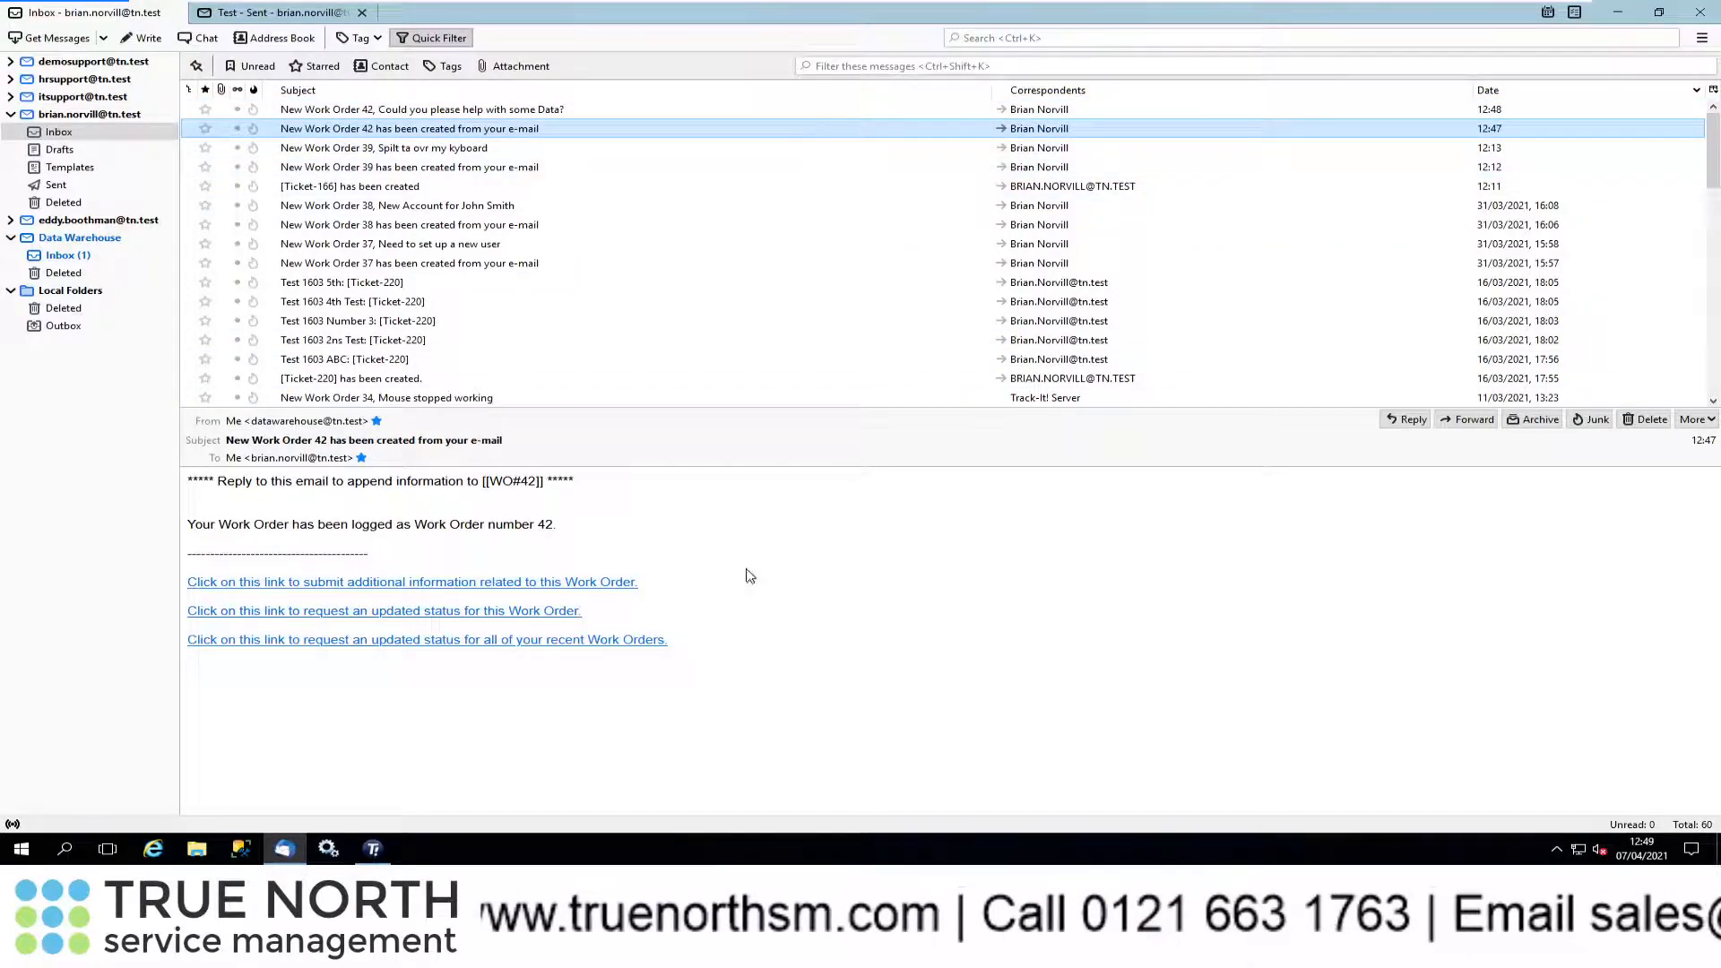
Switch back to Track-It!, open the Administration Console's Technicians lookup table and view the Service Desk Admin record
left_click(380, 864)
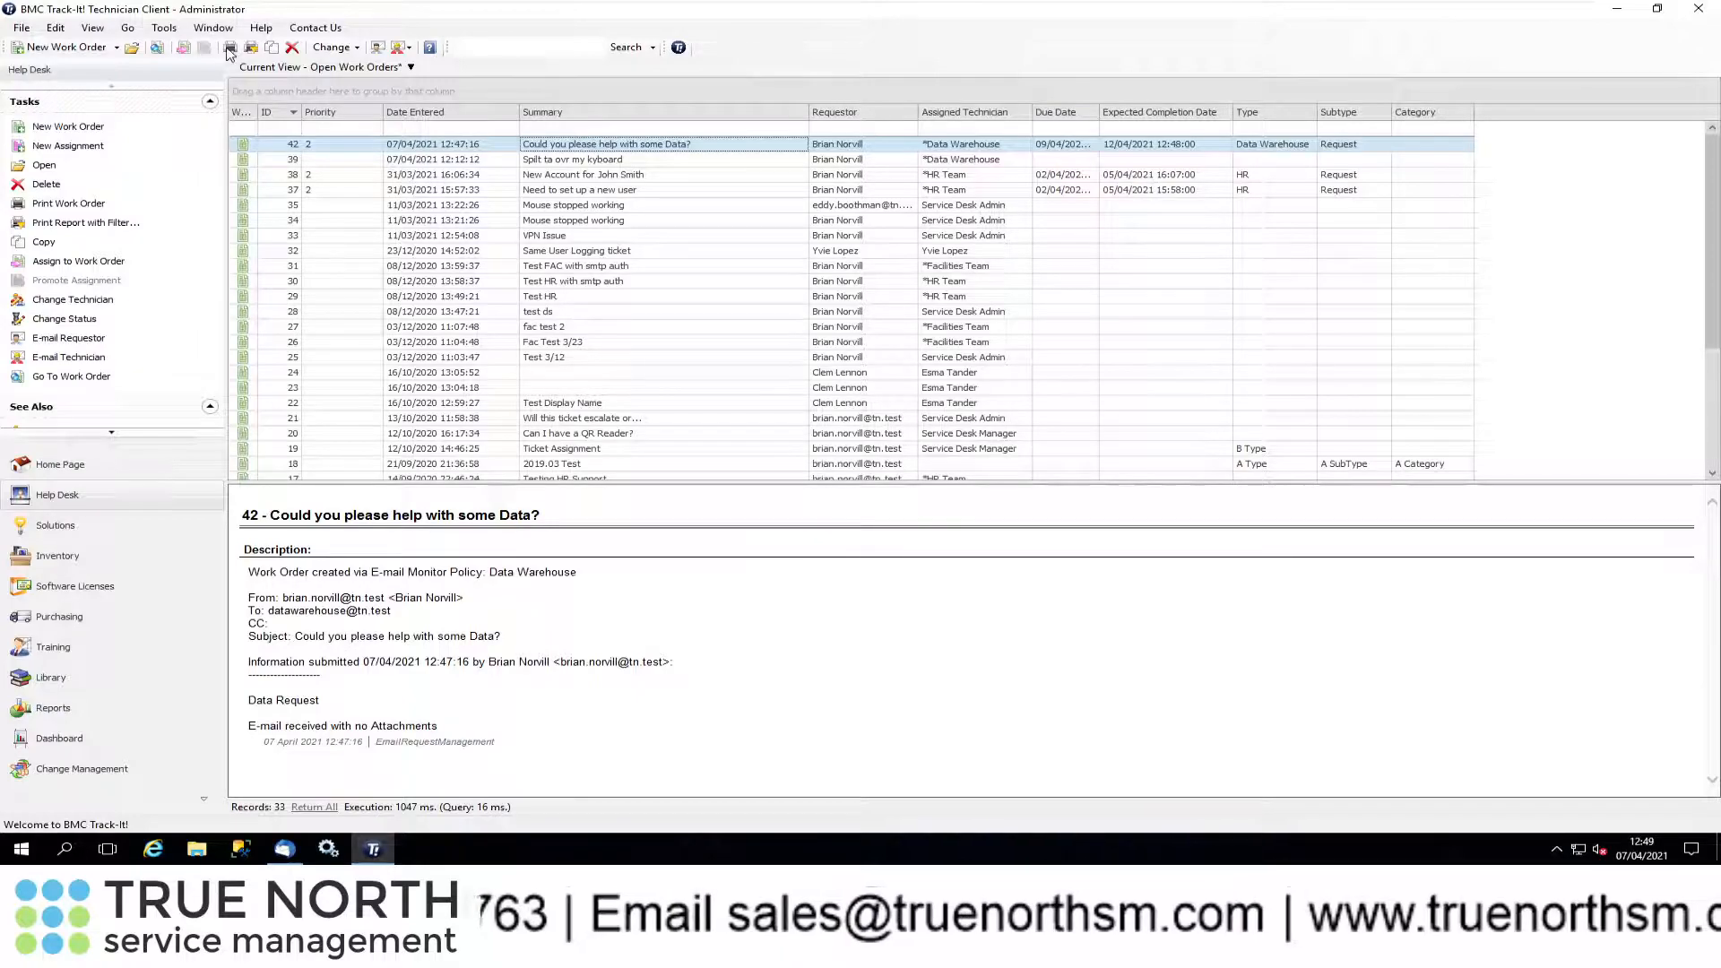
left_click(164, 28)
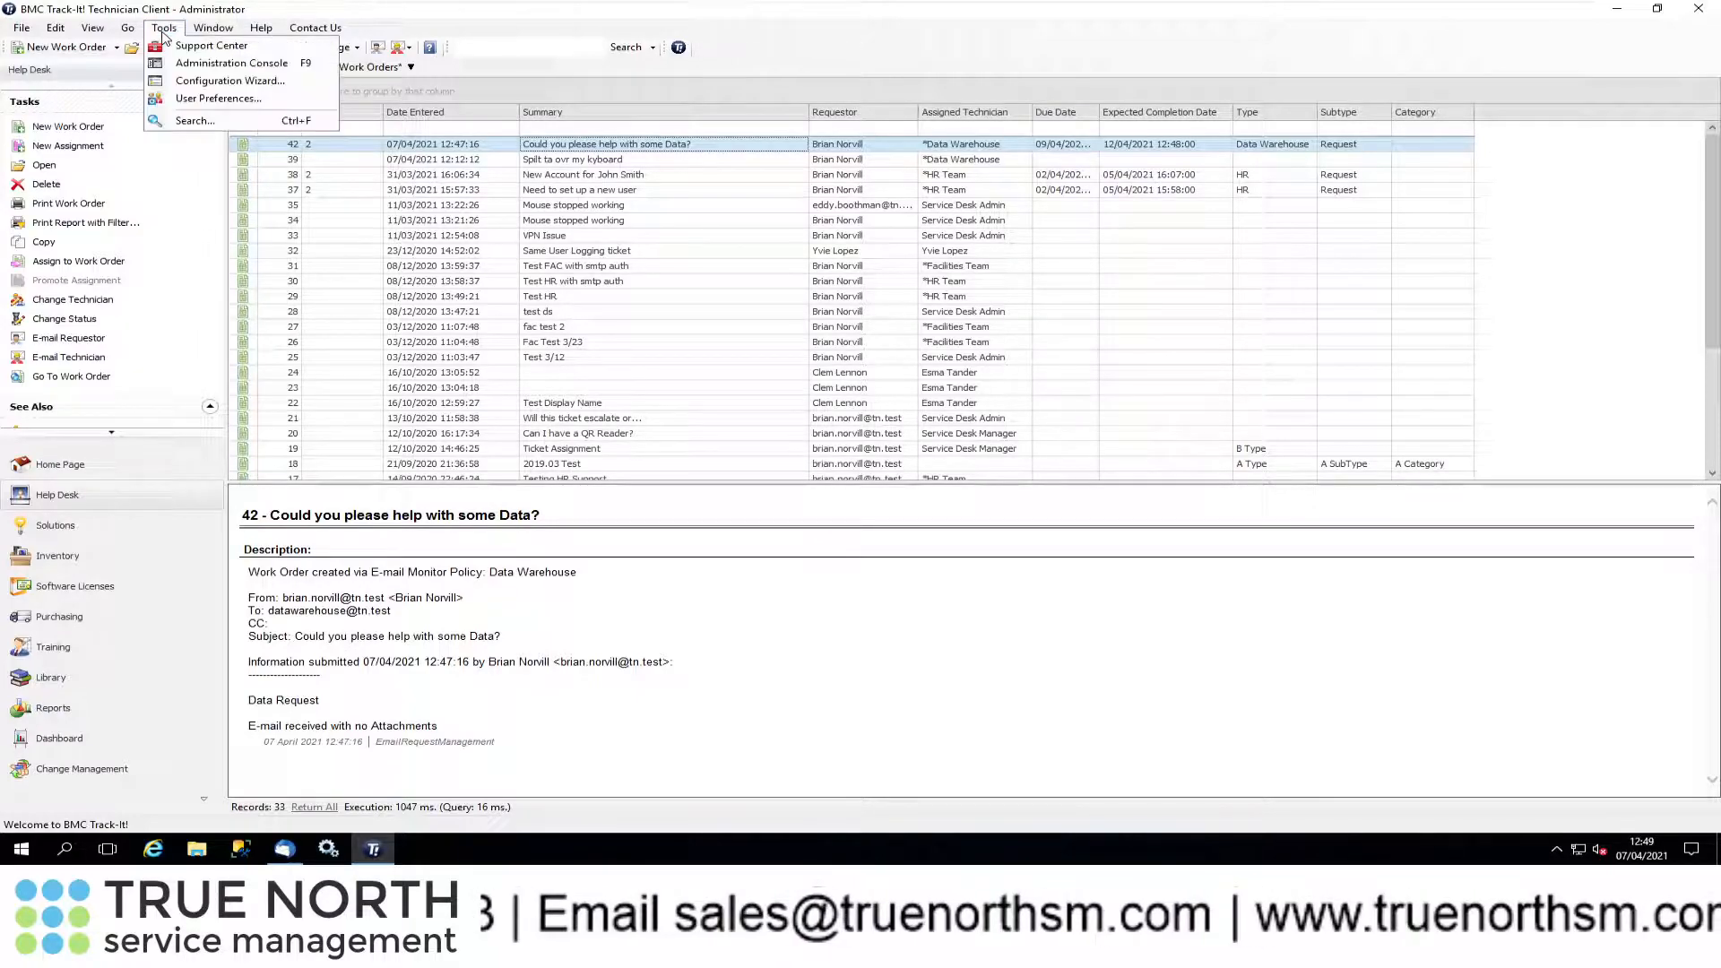
left_click(228, 63)
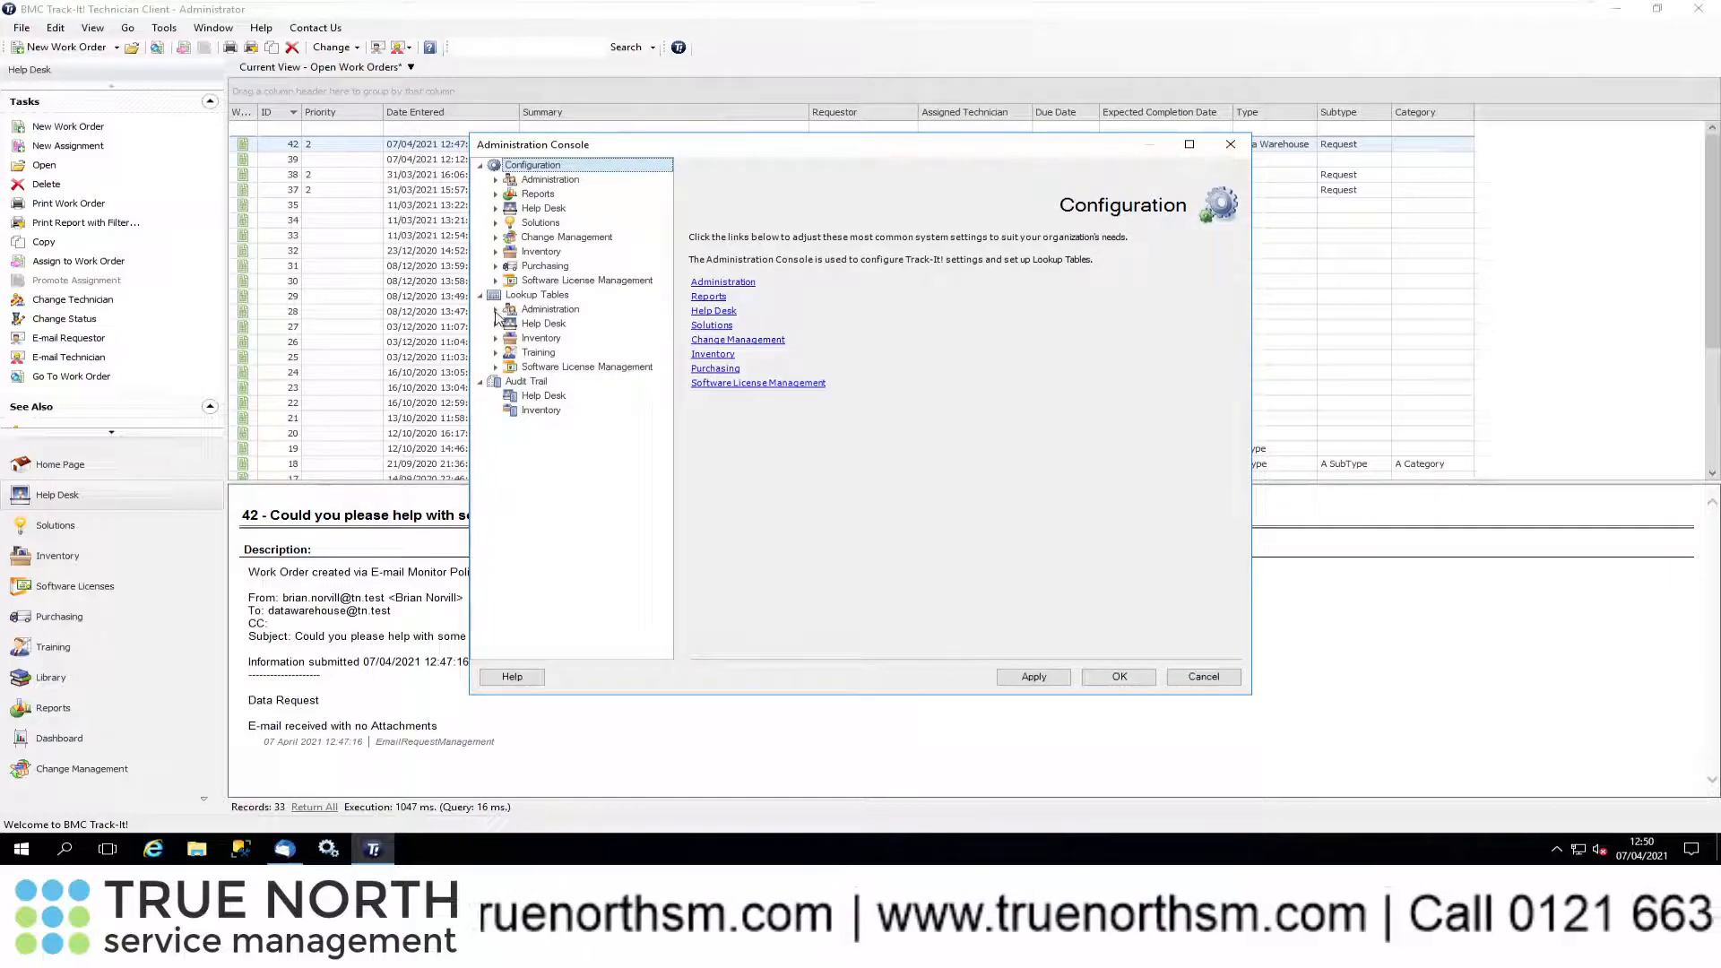
left_click(496, 310)
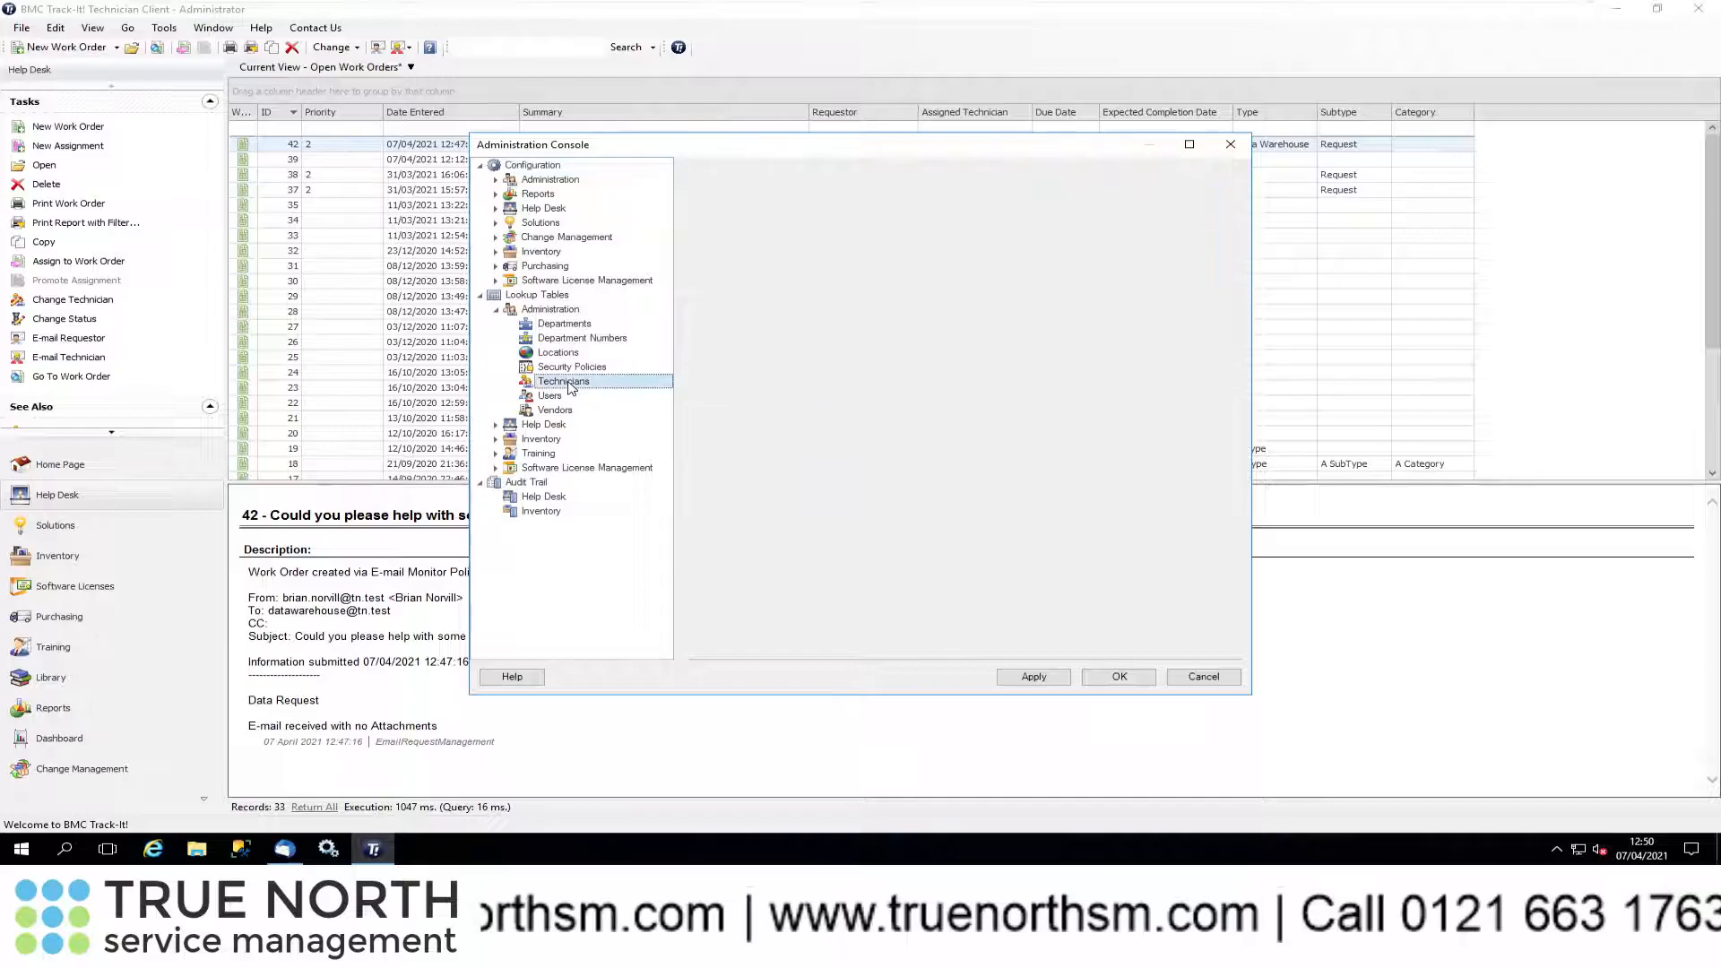
left_click(565, 382)
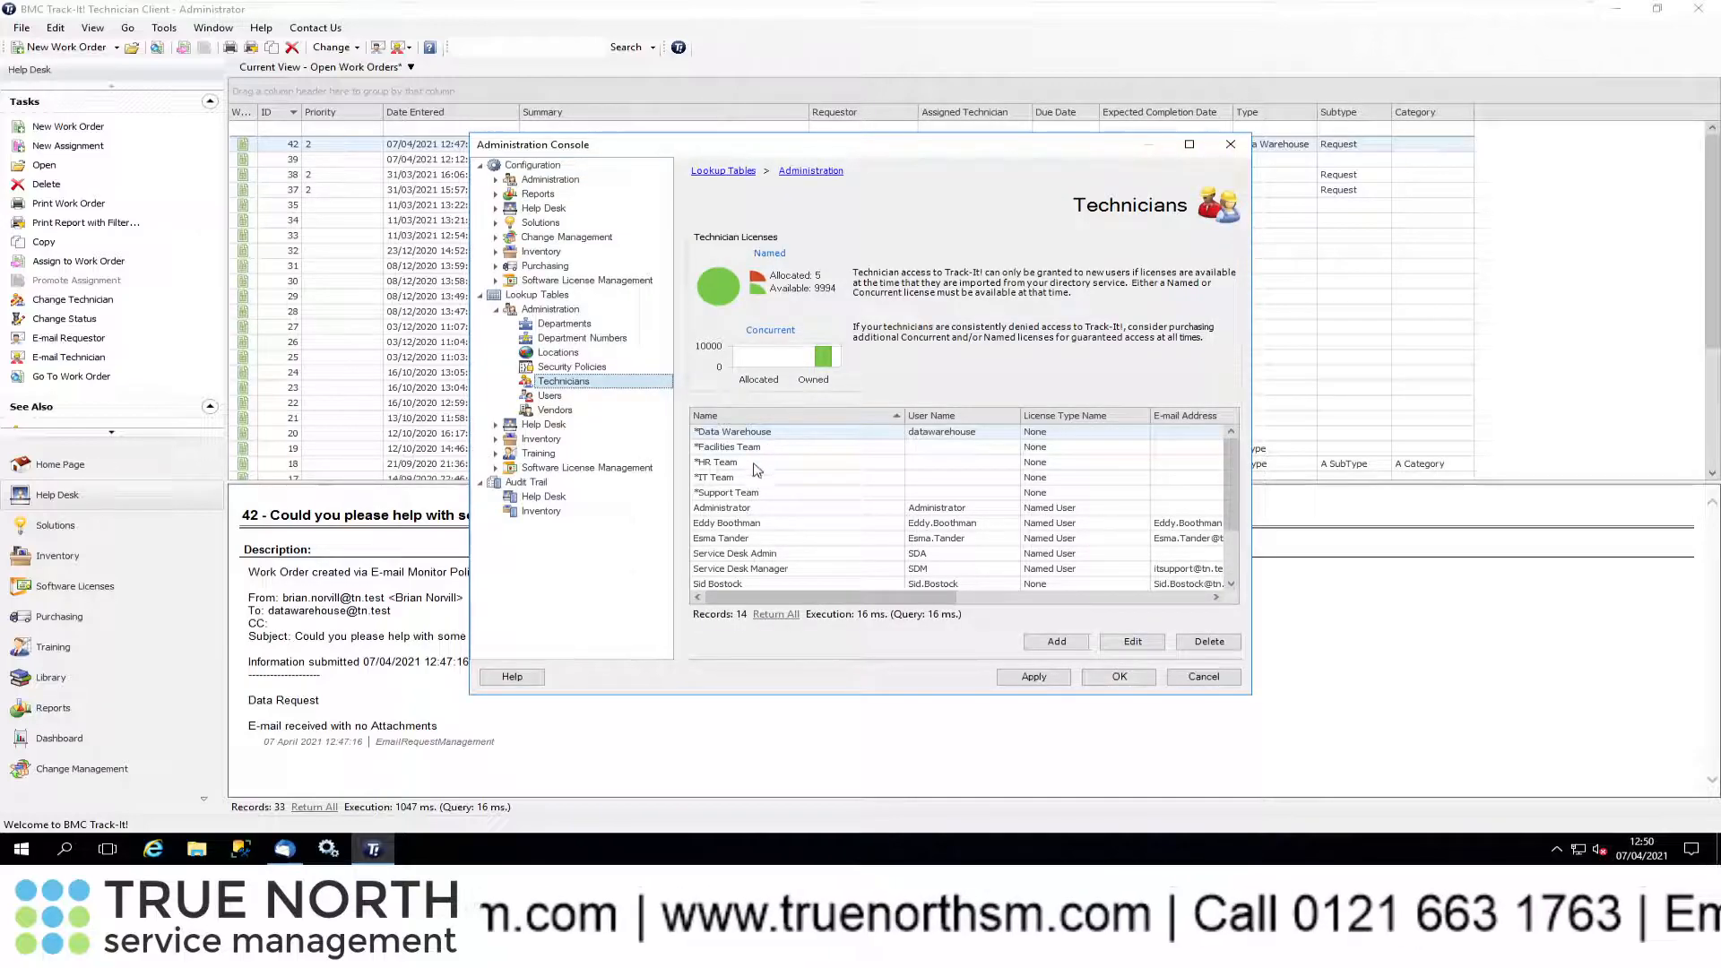
double_click(769, 558)
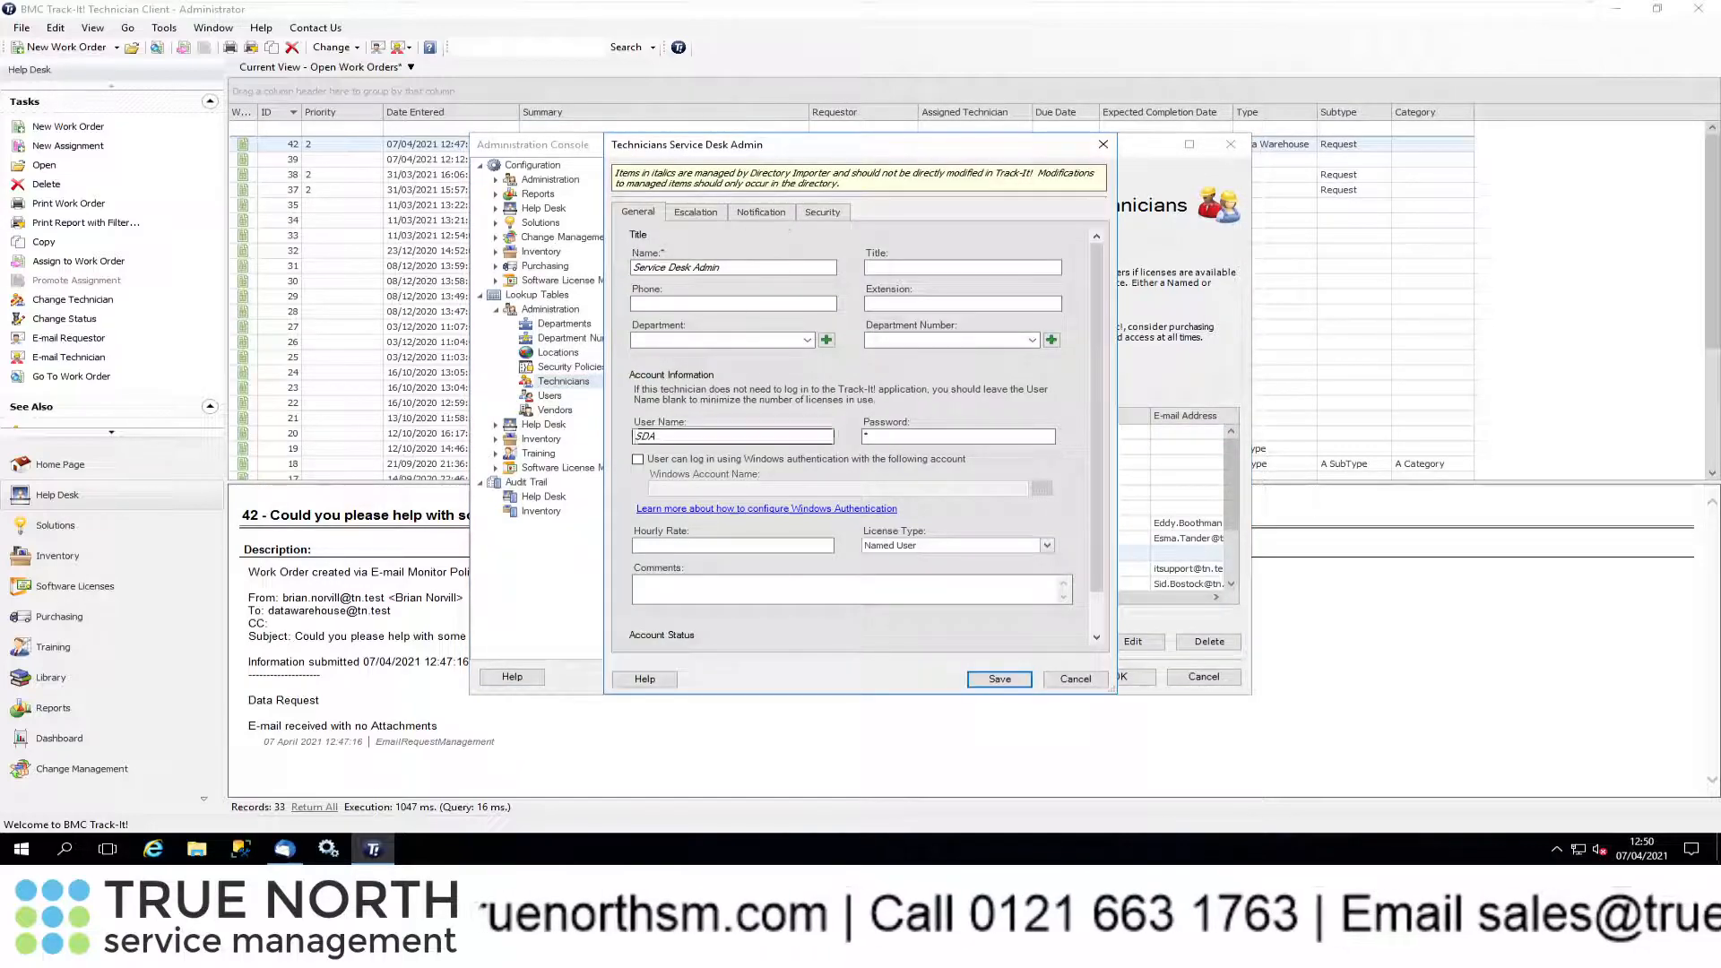
left_click(1076, 679)
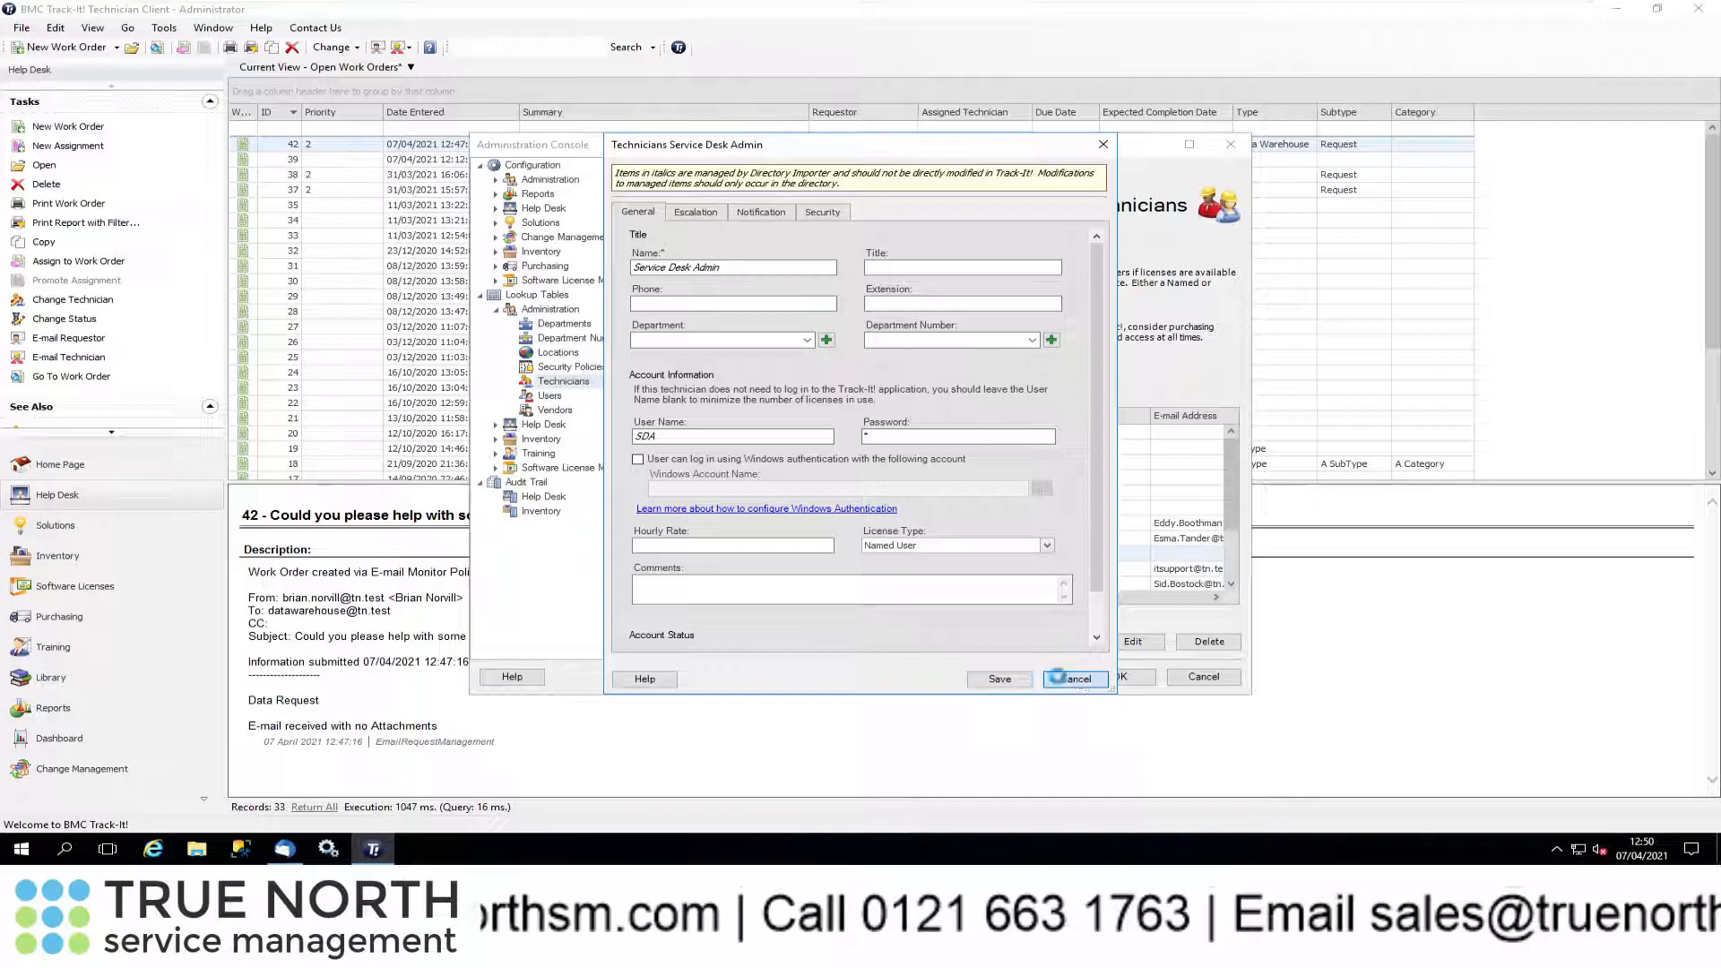
Set the *Data Warehouse technician's escalation to Service Desk Manager and save the technician
double_click(795, 433)
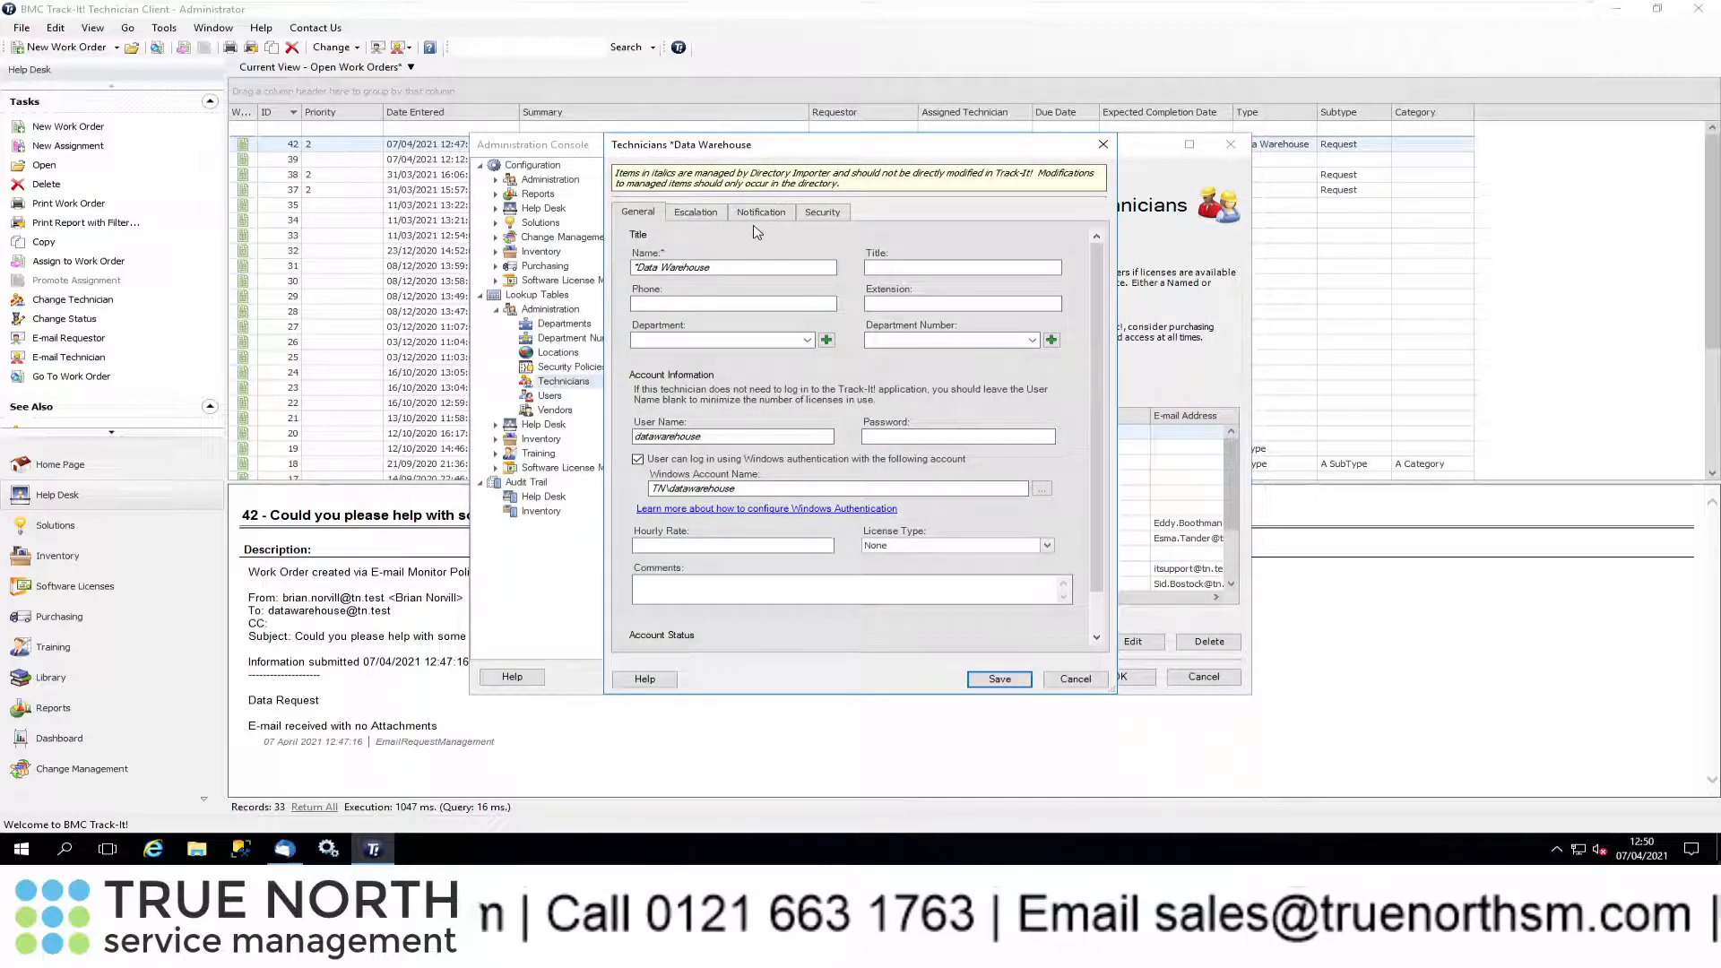
left_click(706, 218)
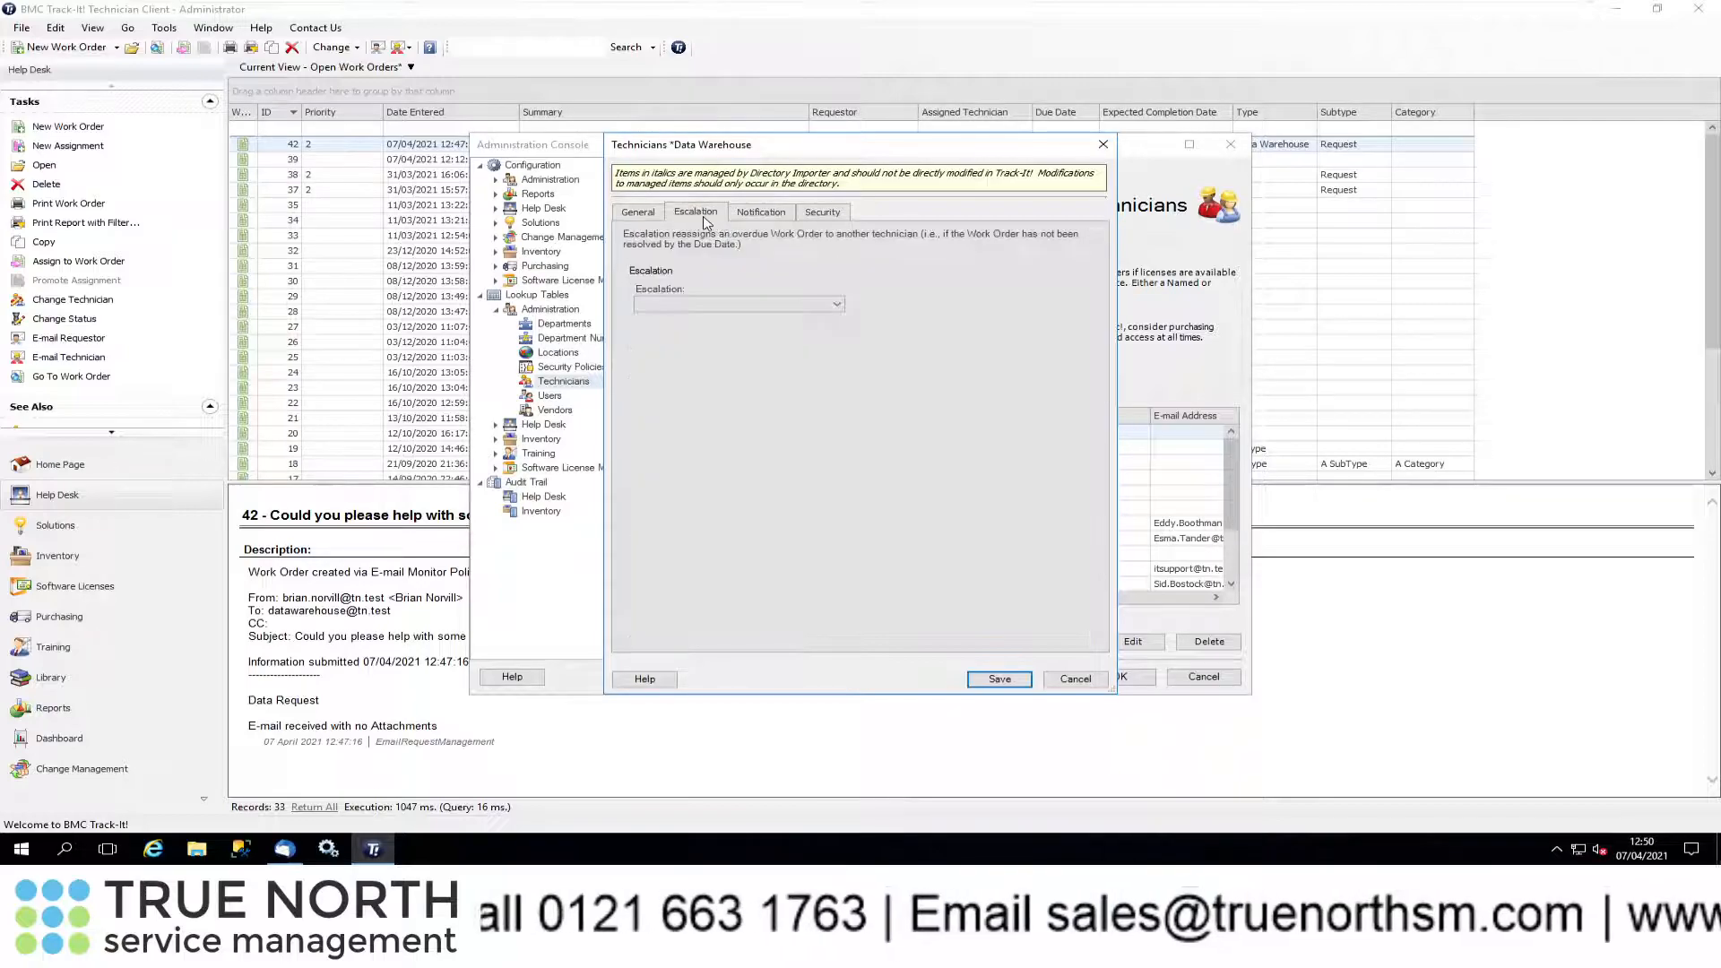
left_click(838, 305)
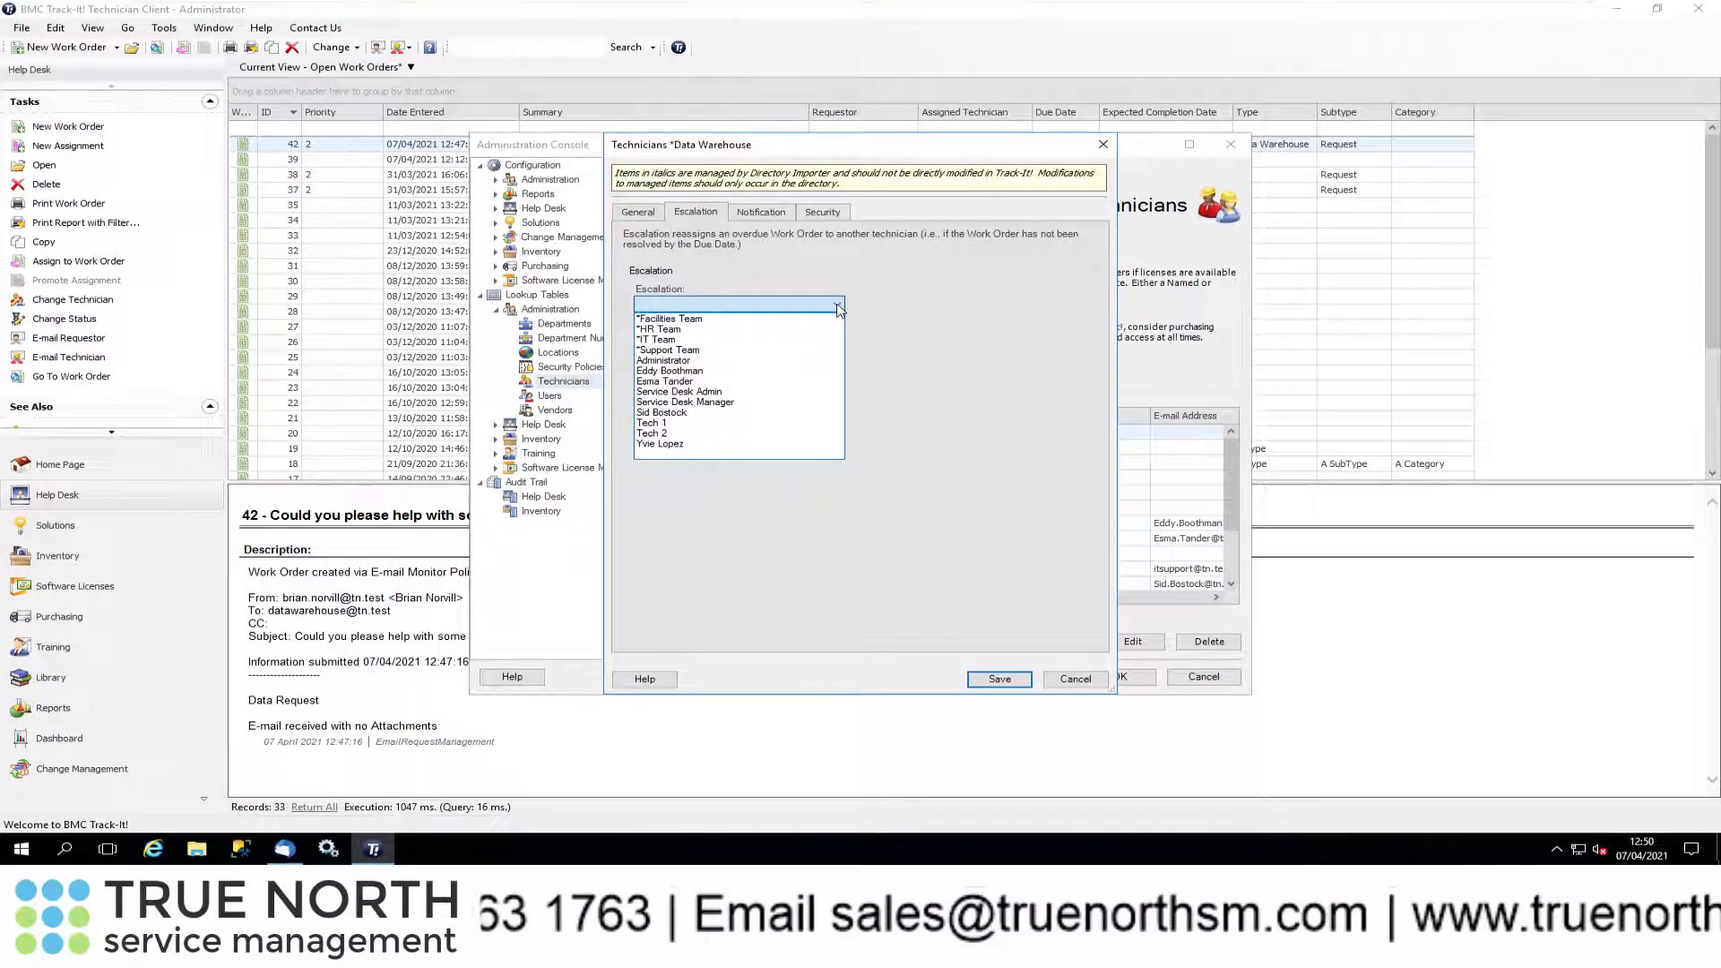
left_click(718, 405)
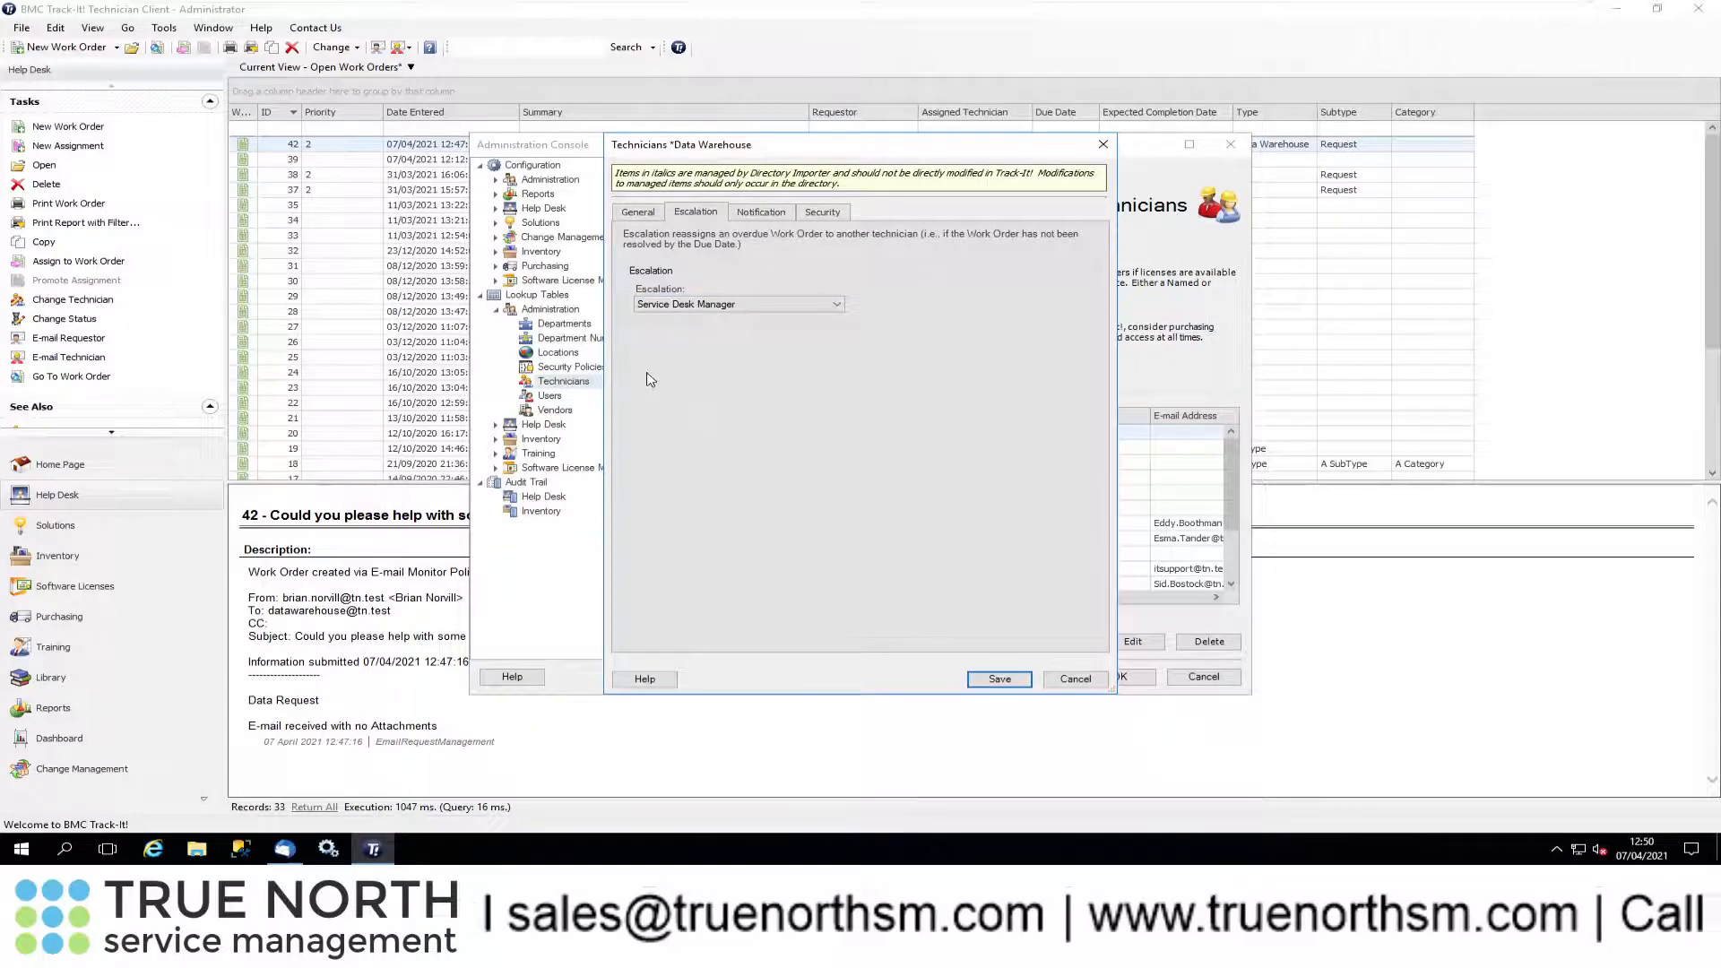
left_click(992, 678)
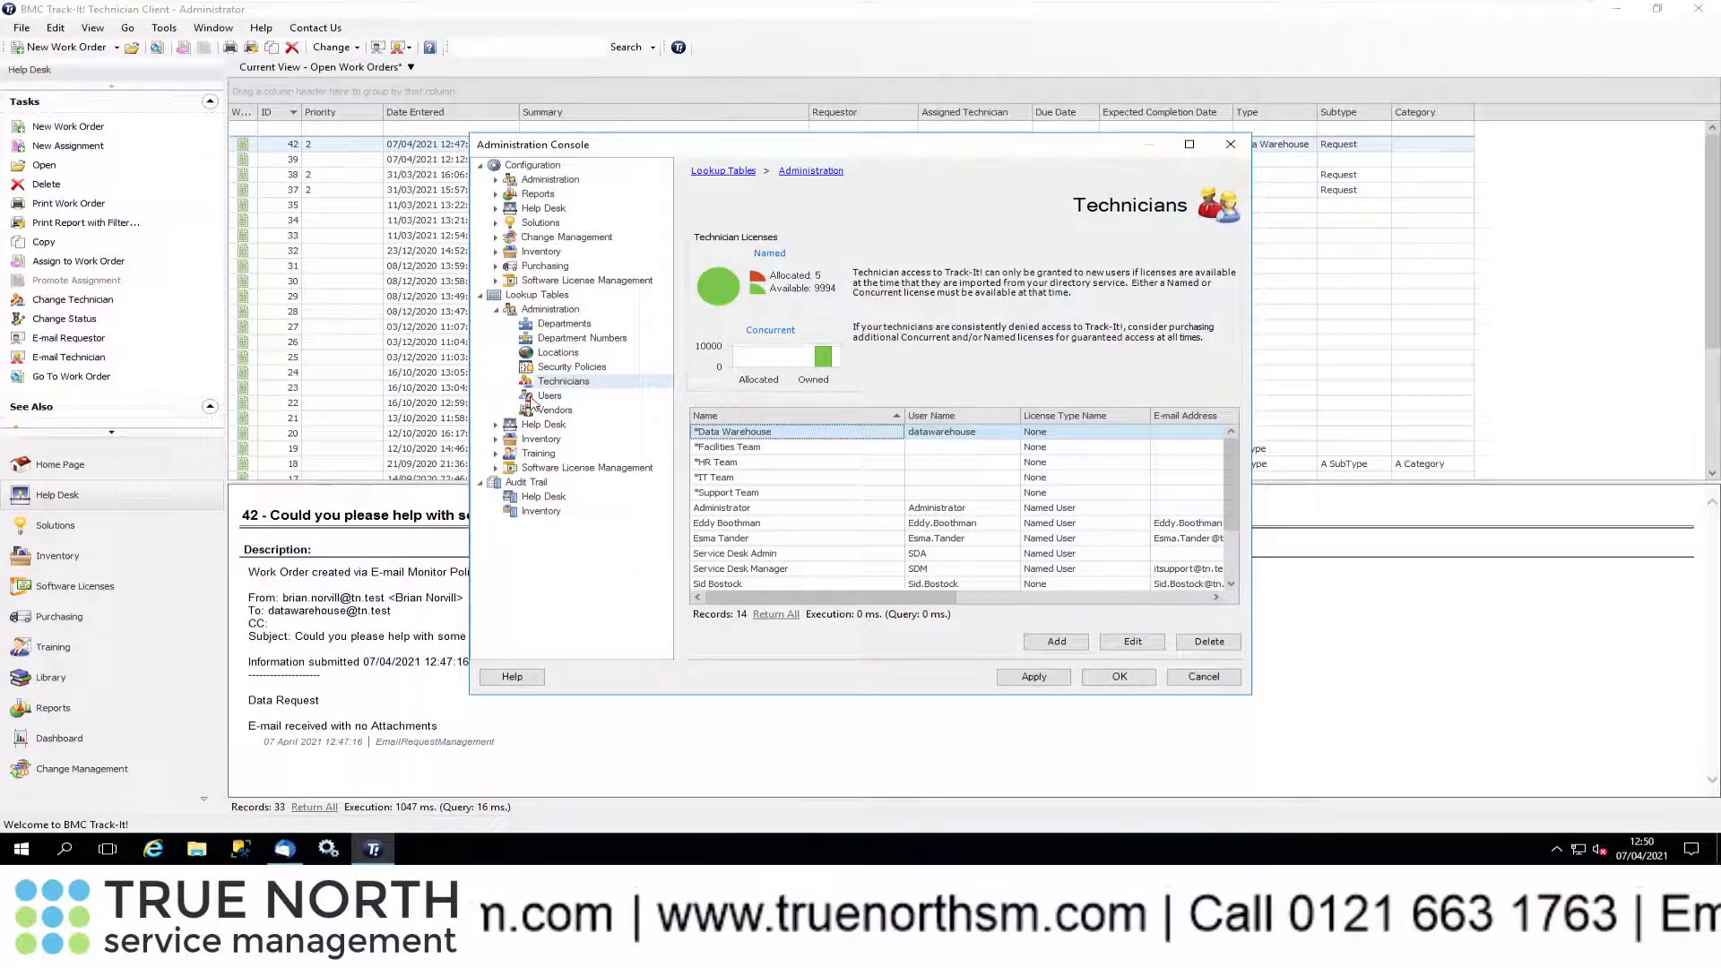
Open the Data Warehouse Policy event policy and review its notification settings for the requestor and the "Escalate To" technician
left_click(496, 427)
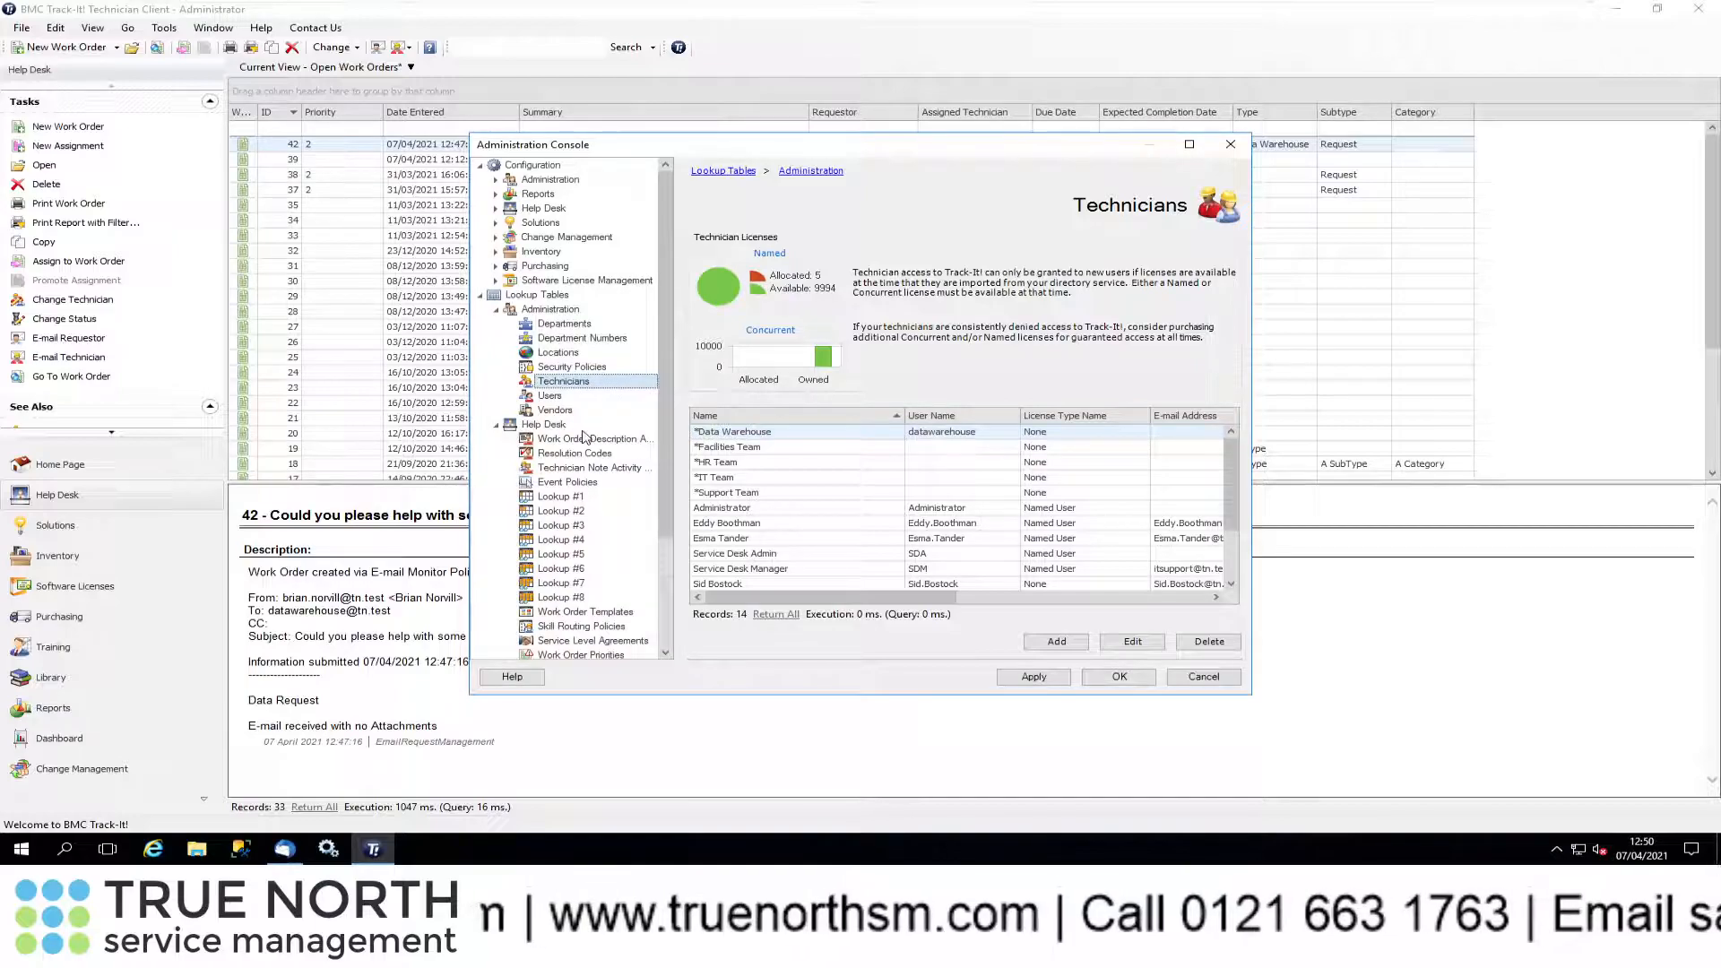
left_click(577, 484)
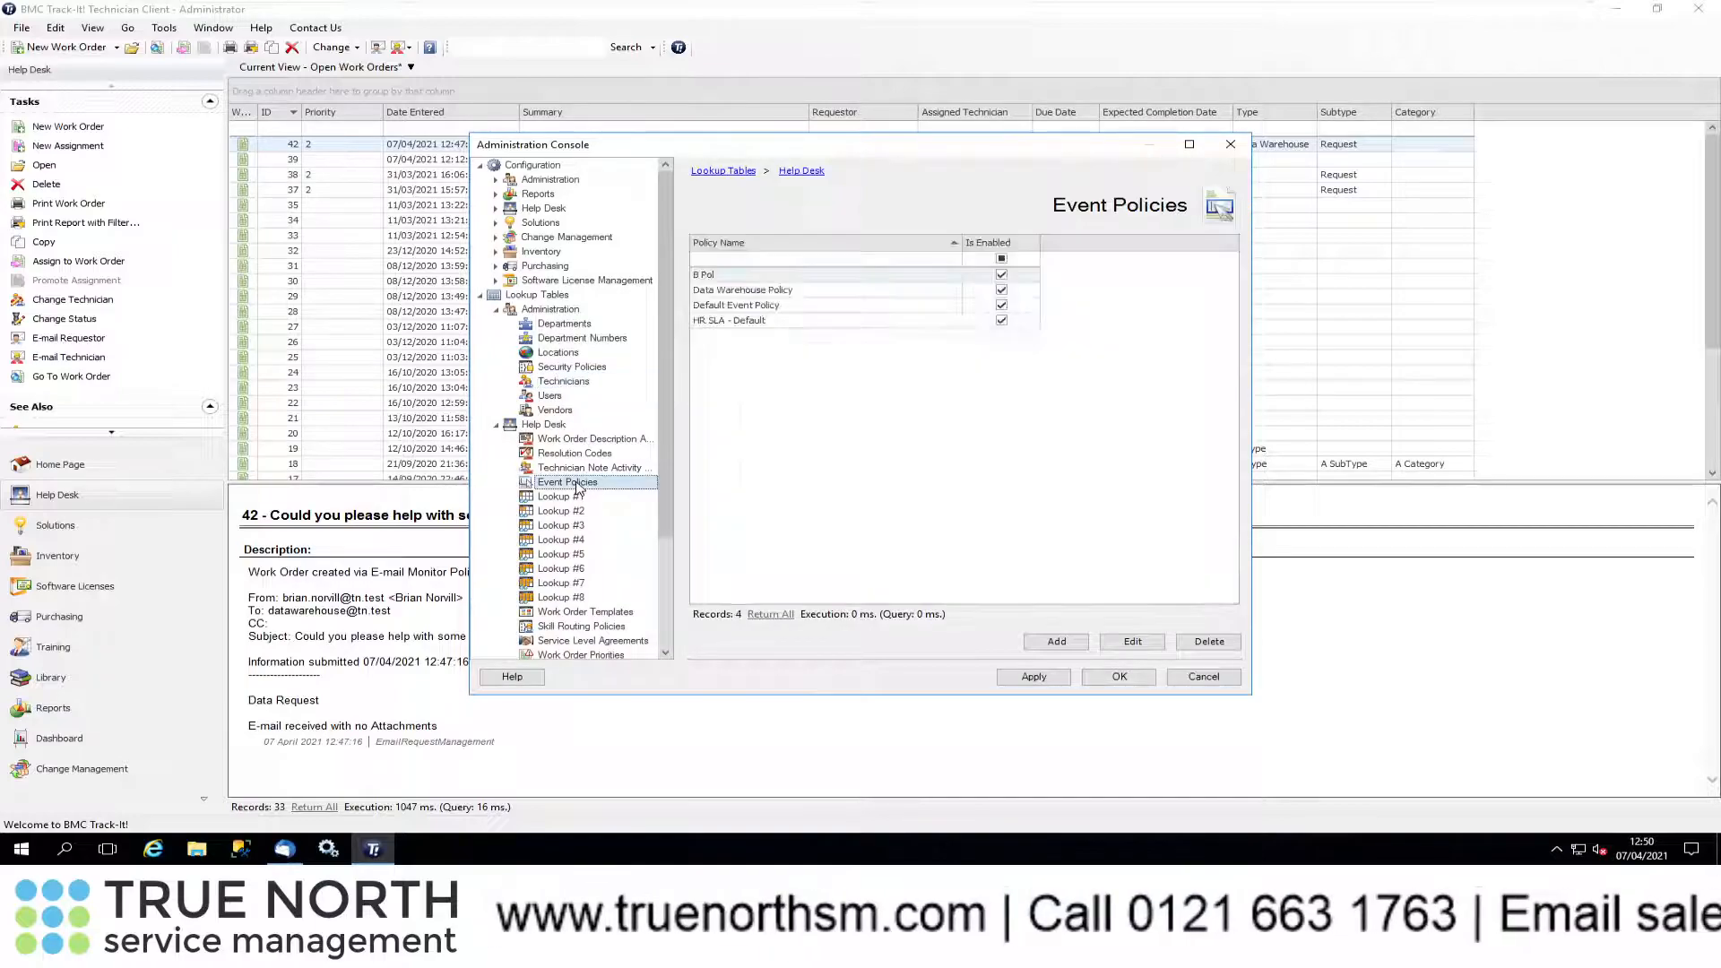
double_click(778, 291)
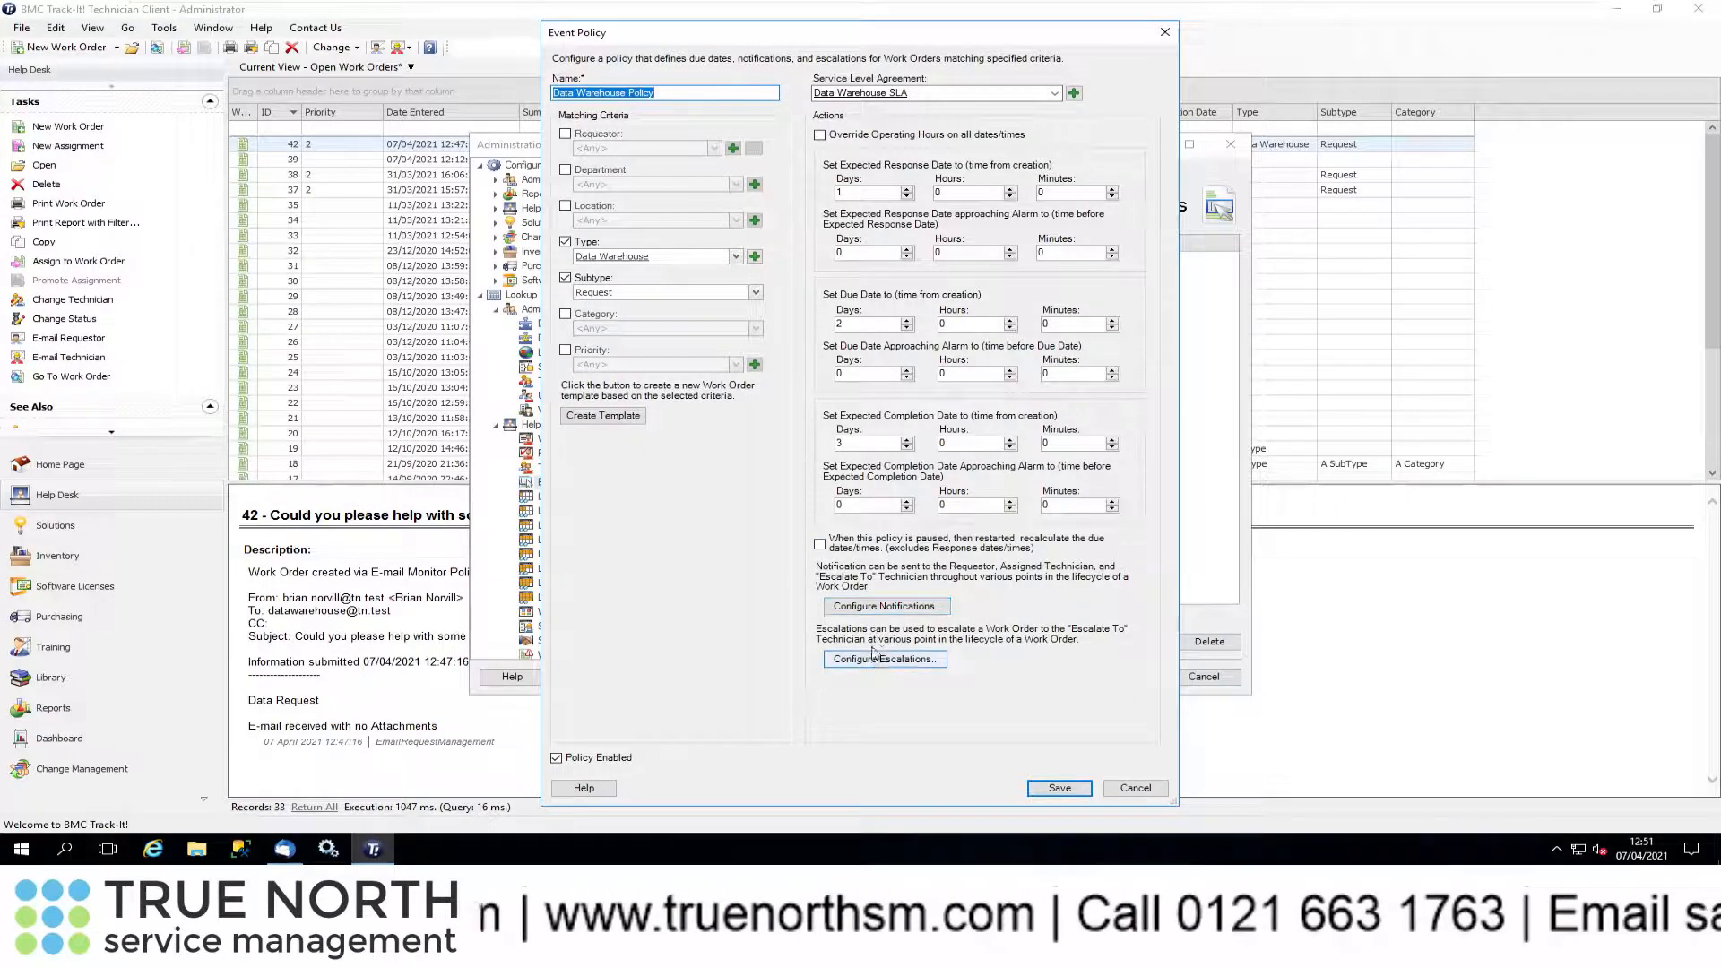
left_click(892, 614)
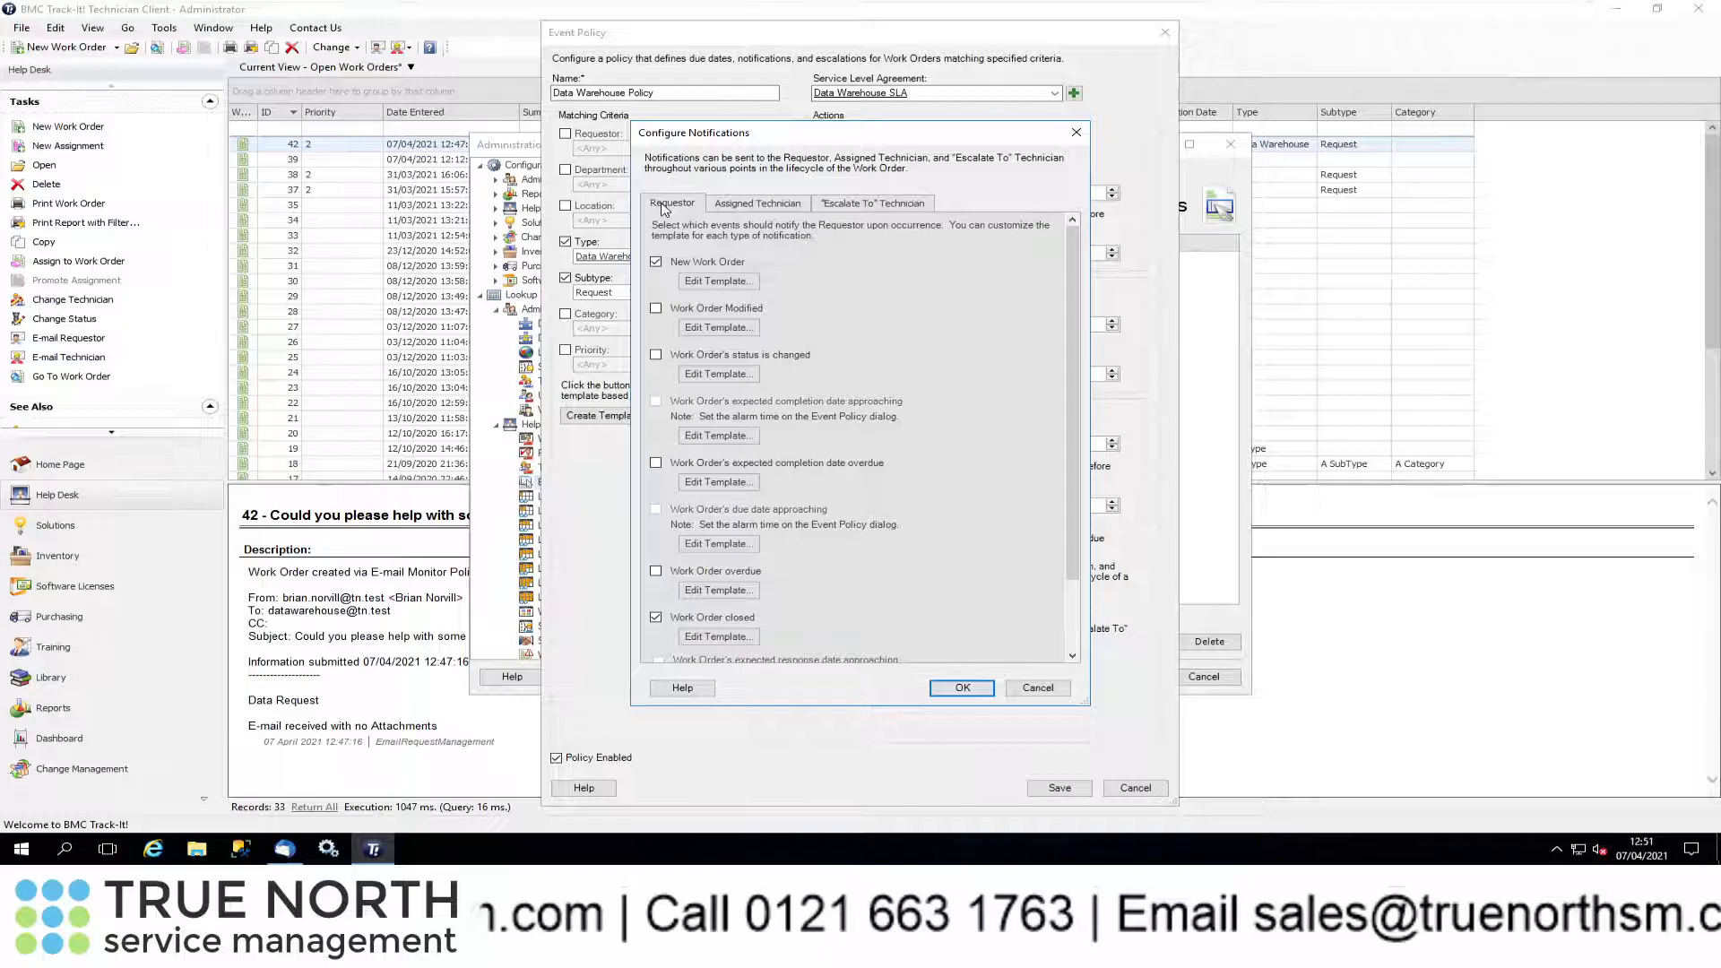
left_click(894, 206)
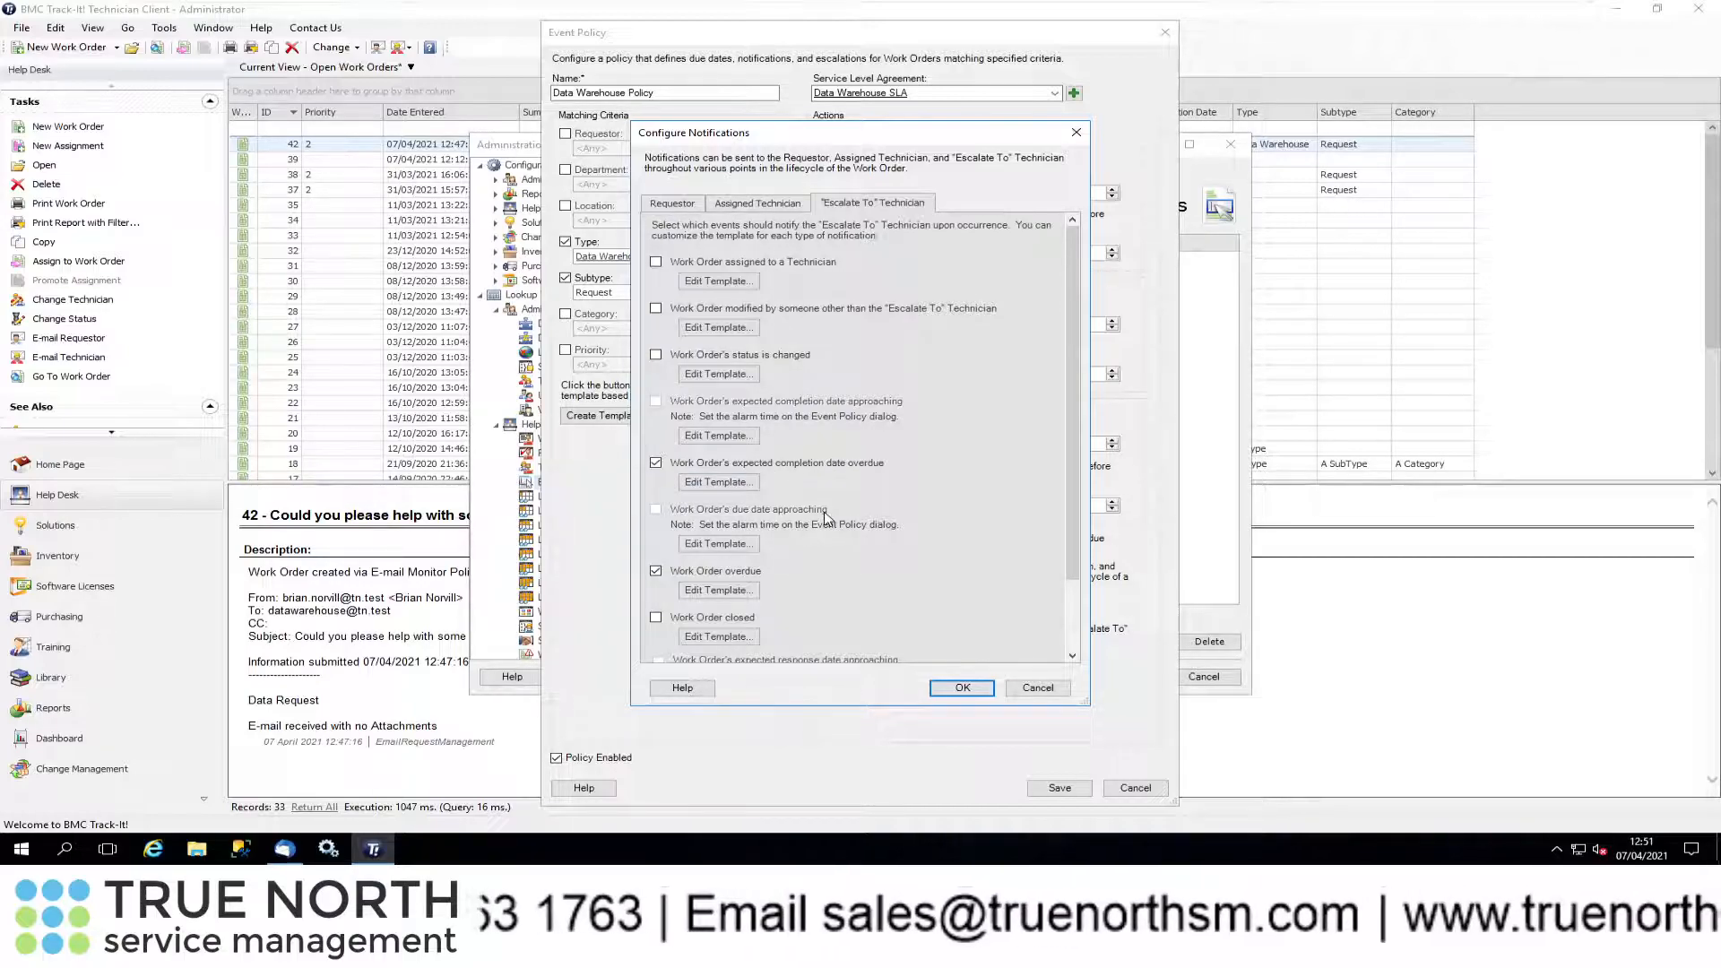
scroll(826, 519, "down", 2)
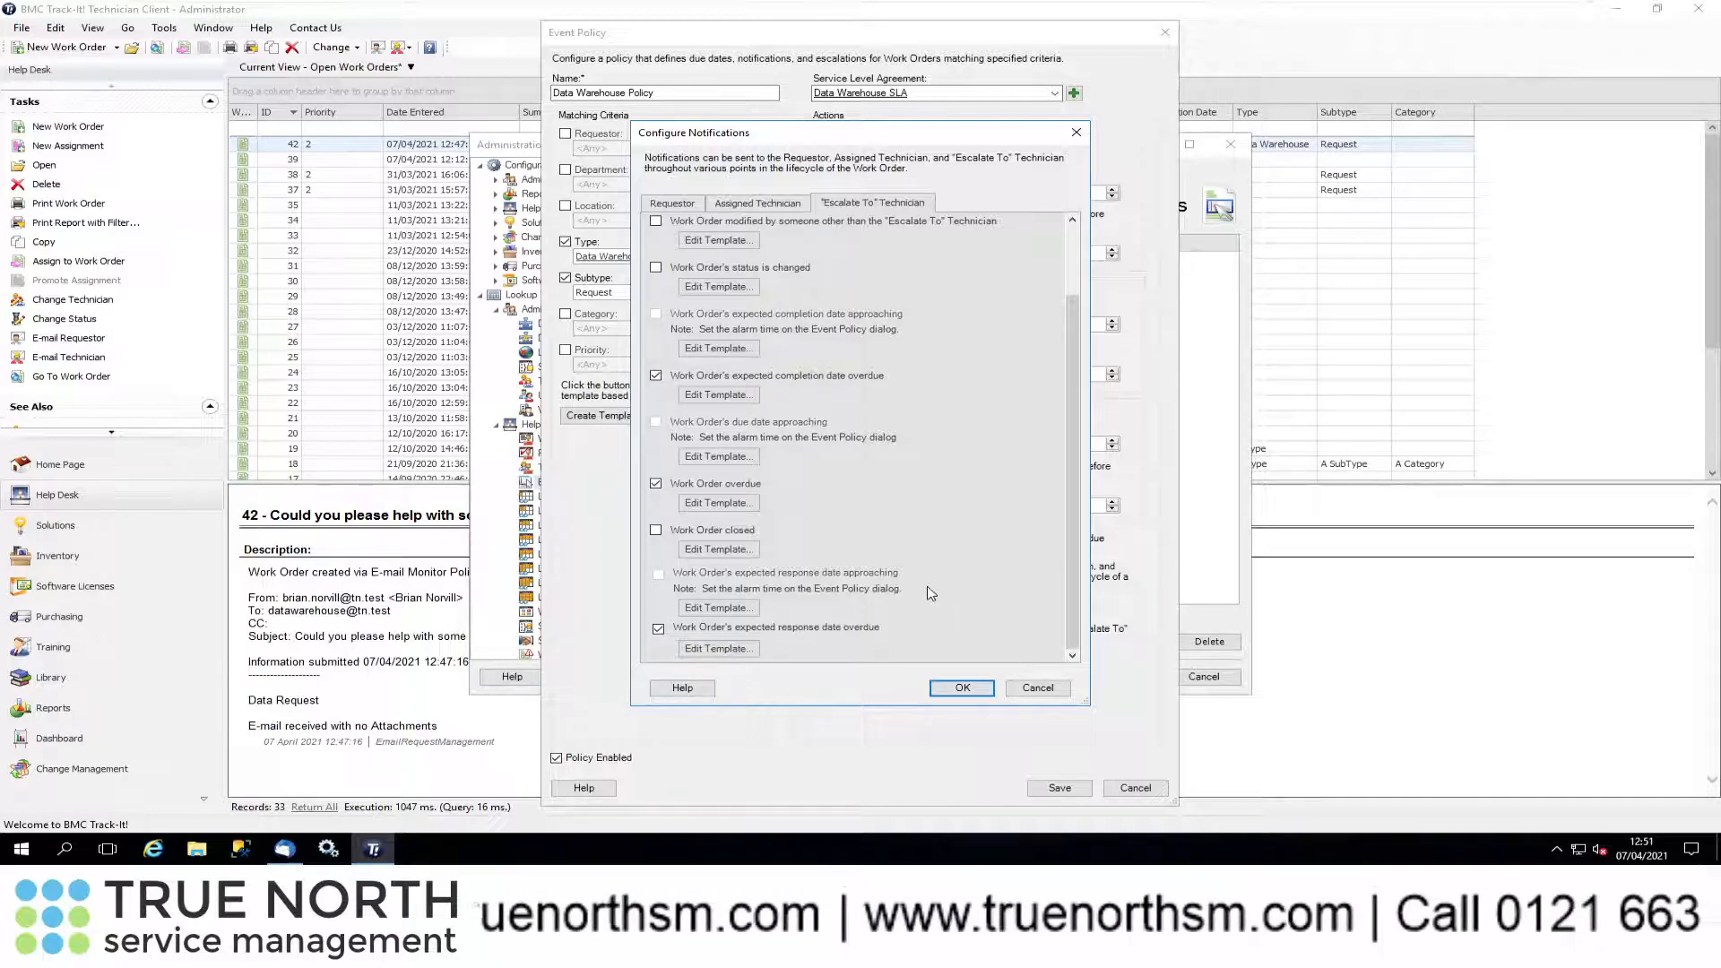
left_click(1033, 686)
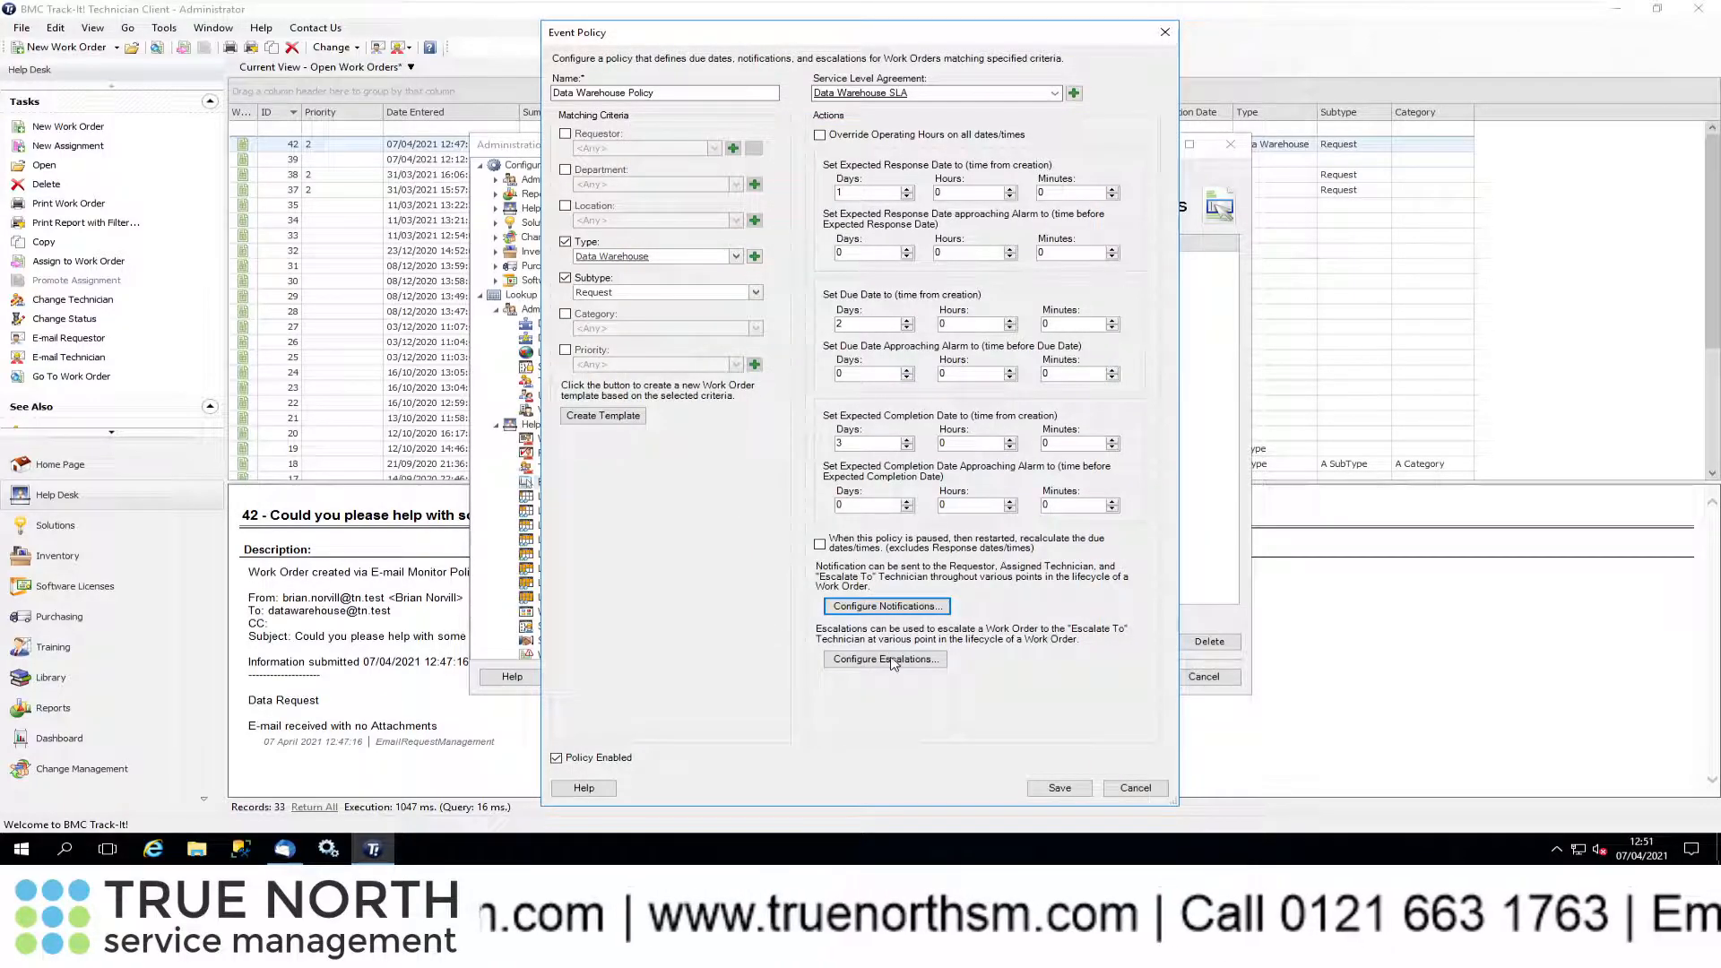